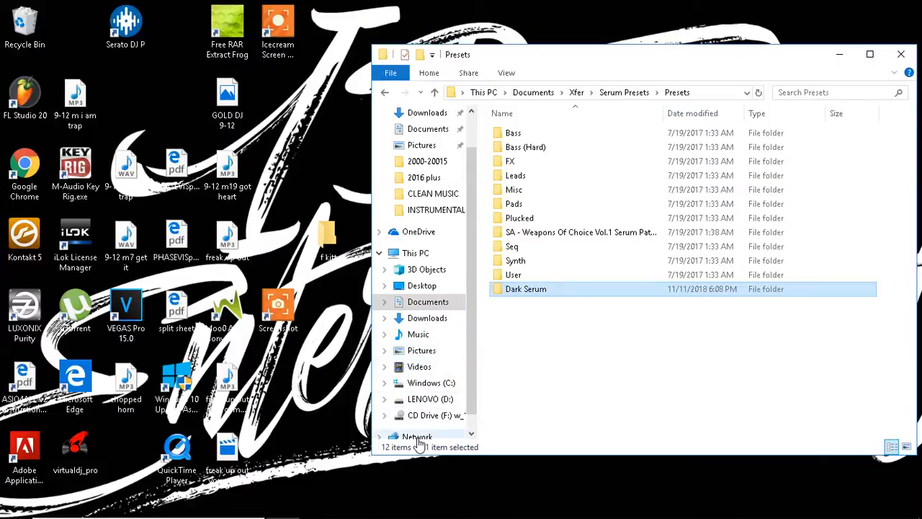
# - Switch to Chrome and look over the open Image-Line support pages, including the File settings manual and the FL Studio Won't Open article
pyautogui.moveTo(415, 517)
pyautogui.click(384, 513)
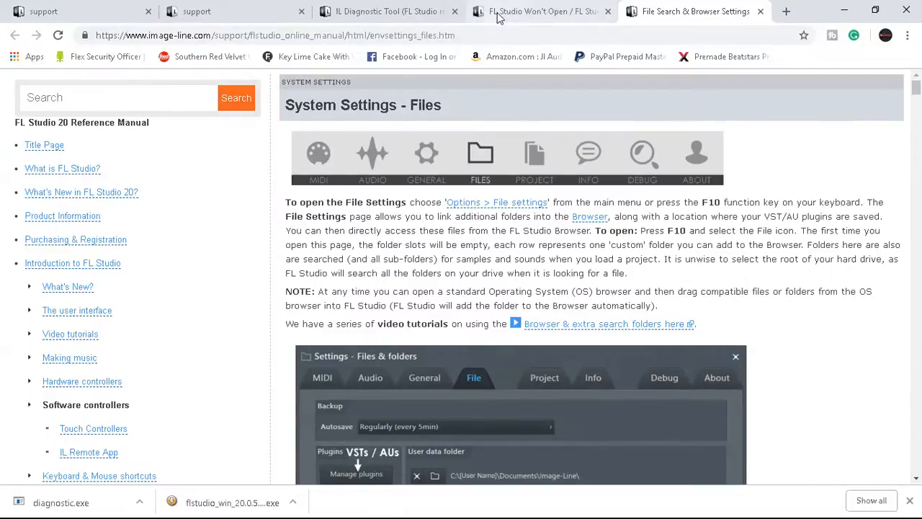
pyautogui.scroll(-2, 459, 201)
pyautogui.scroll(2, 461, 199)
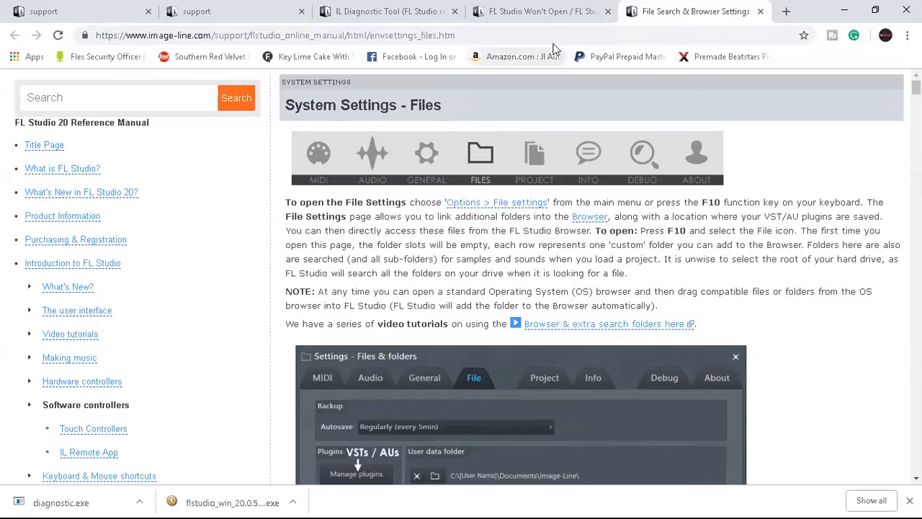
pyautogui.click(546, 13)
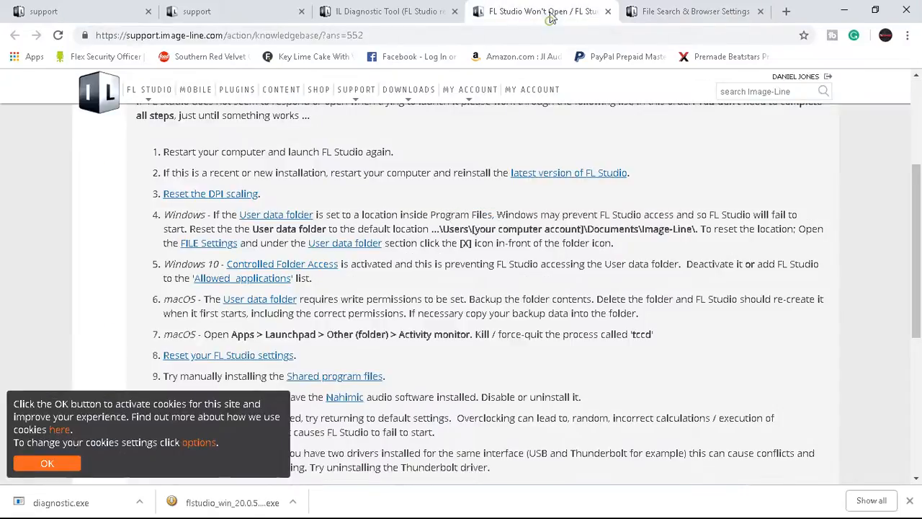
pyautogui.click(674, 17)
pyautogui.click(264, 11)
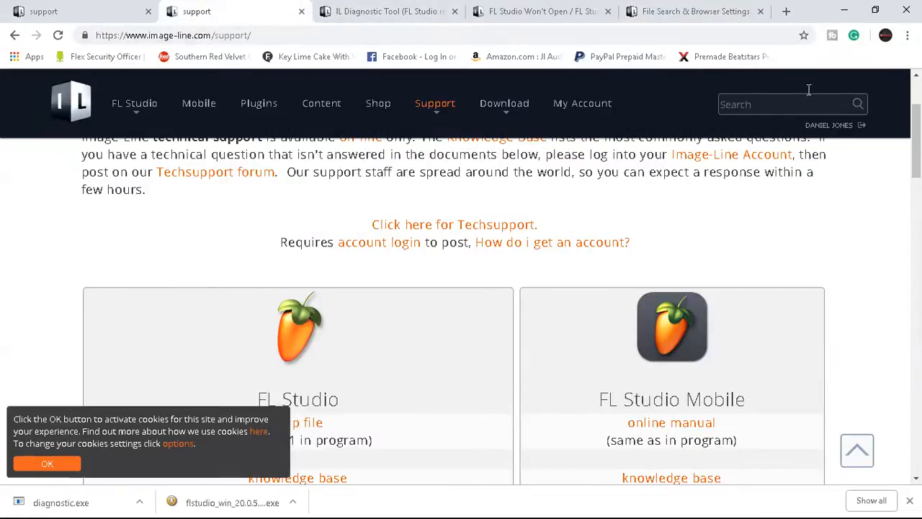
pyautogui.click(850, 16)
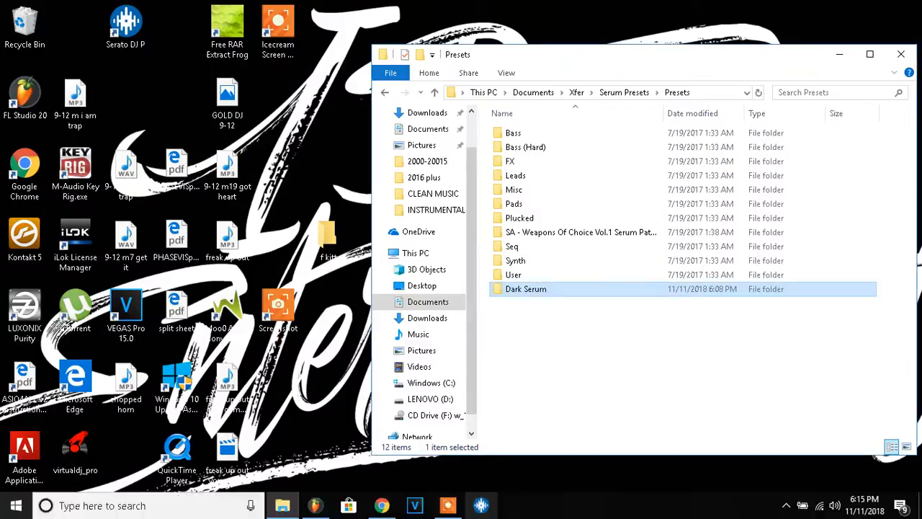
# - Return to Chrome and read the System Settings - Files manual page and the full FL Studio Won't Open troubleshooting list
pyautogui.click(383, 504)
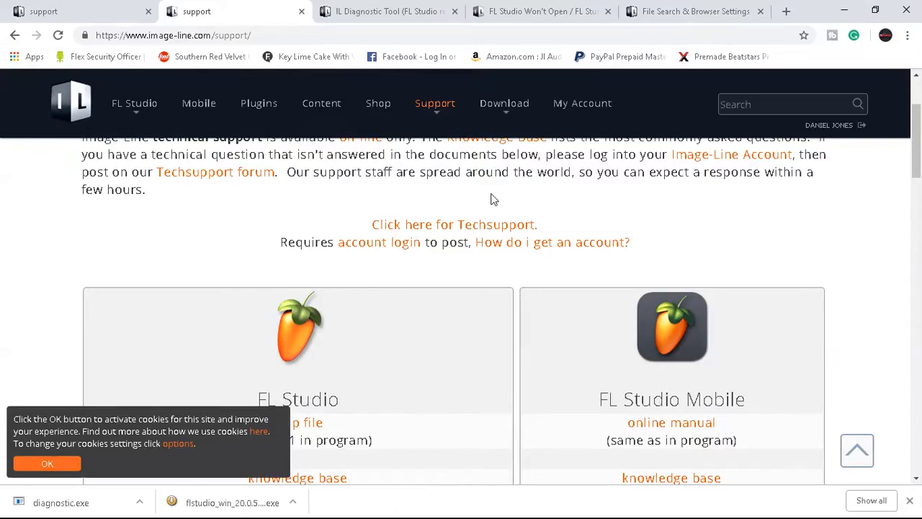
pyautogui.click(651, 14)
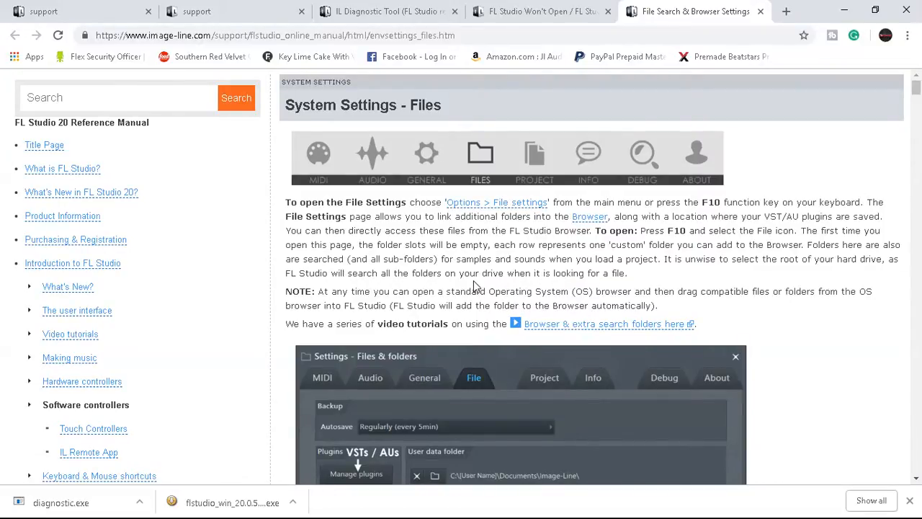
pyautogui.scroll(-2, 474, 280)
pyautogui.scroll(2, 473, 280)
pyautogui.click(509, 15)
pyautogui.scroll(-1, 452, 282)
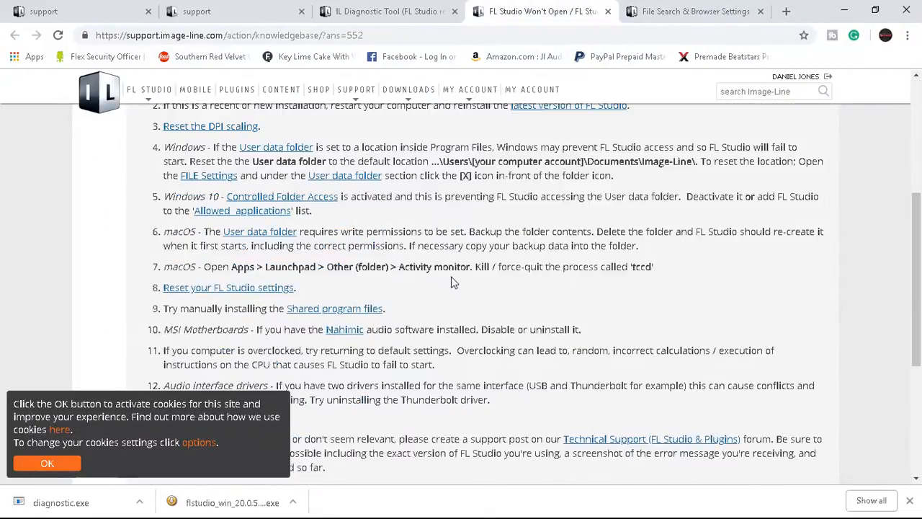
pyautogui.scroll(4, 453, 282)
pyautogui.scroll(-5, 453, 281)
pyautogui.scroll(-3, 452, 281)
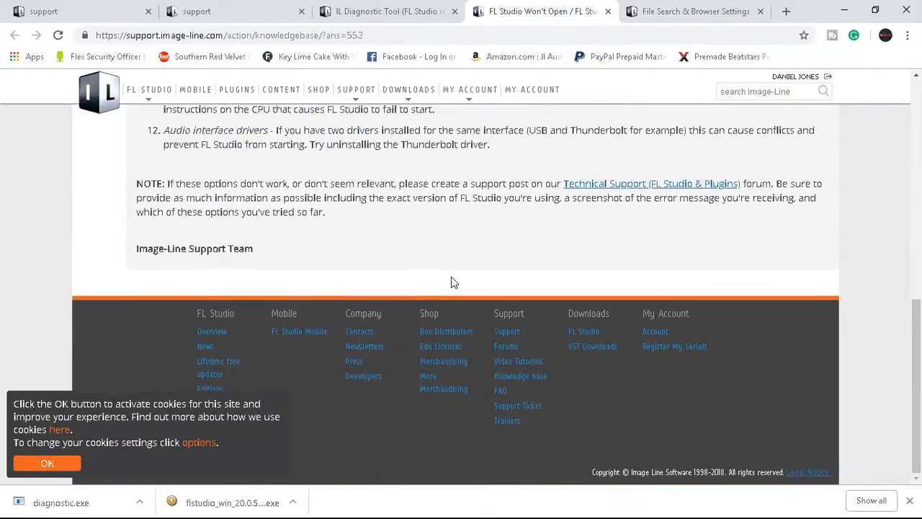
pyautogui.scroll(7, 452, 281)
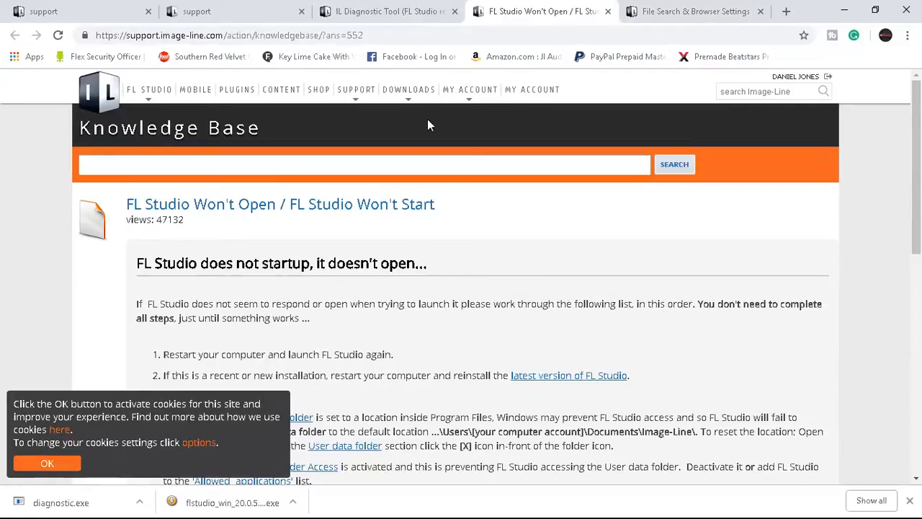
# - Examine the download link and the repair options in the IL Diagnostic Tool forum post
pyautogui.click(415, 15)
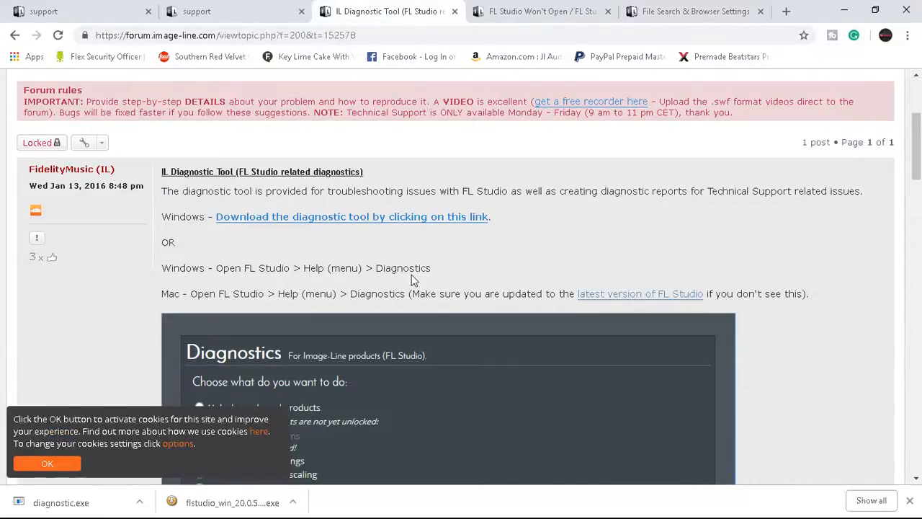
pyautogui.scroll(-2, 382, 329)
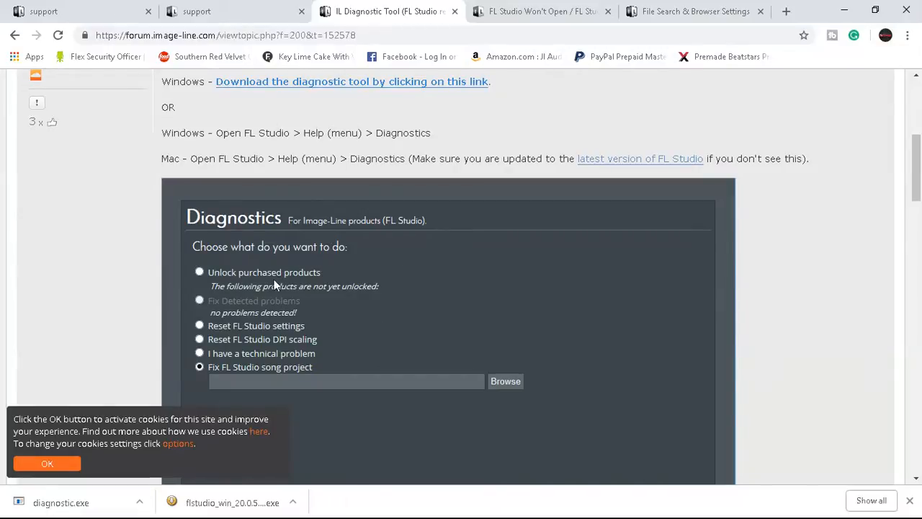
pyautogui.click(845, 17)
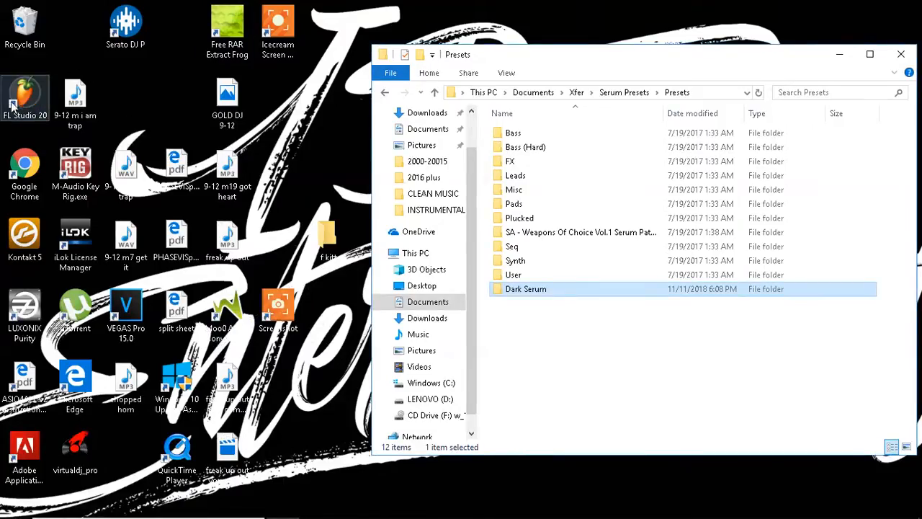
# - Locate the diagnostic program in the Downloads folder and select it
pyautogui.moveTo(210, 504)
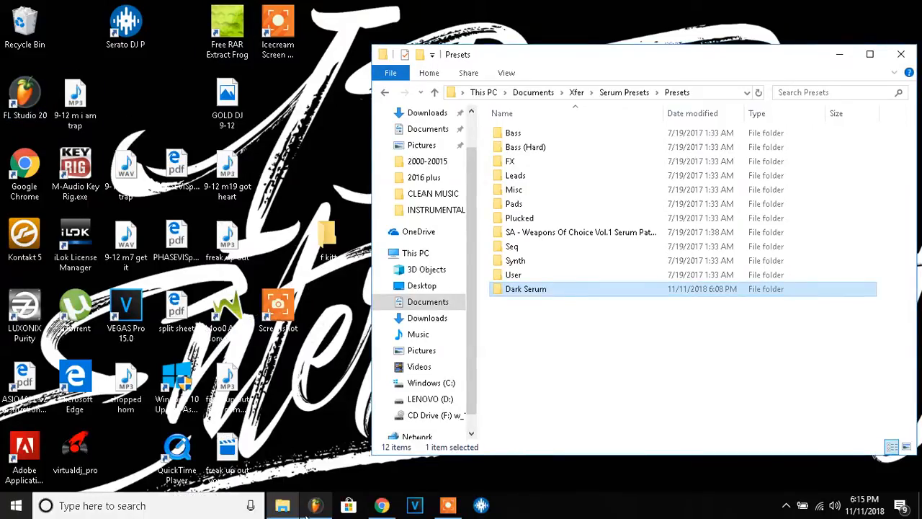
pyautogui.moveTo(317, 507)
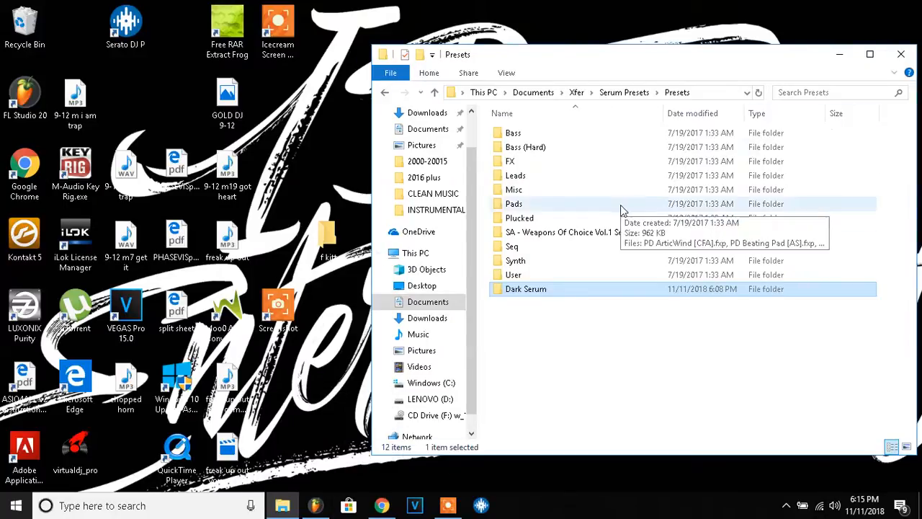
pyautogui.click(415, 113)
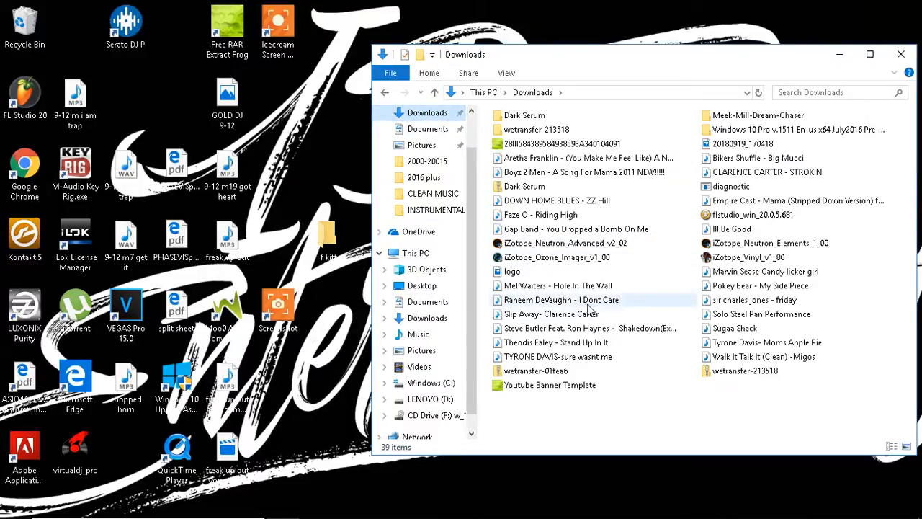
pyautogui.click(729, 187)
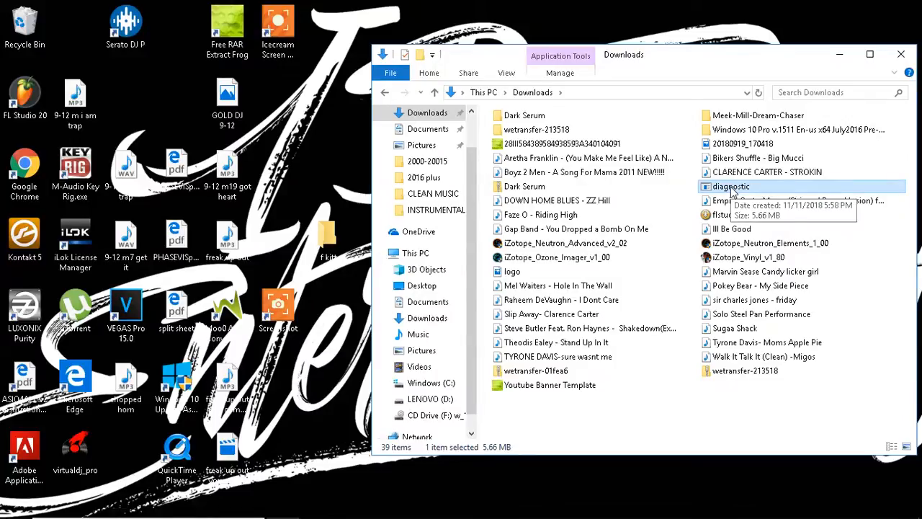
# - Switch to FL Studio and minimize the Xpand!2 plugin window
pyautogui.moveTo(448, 517)
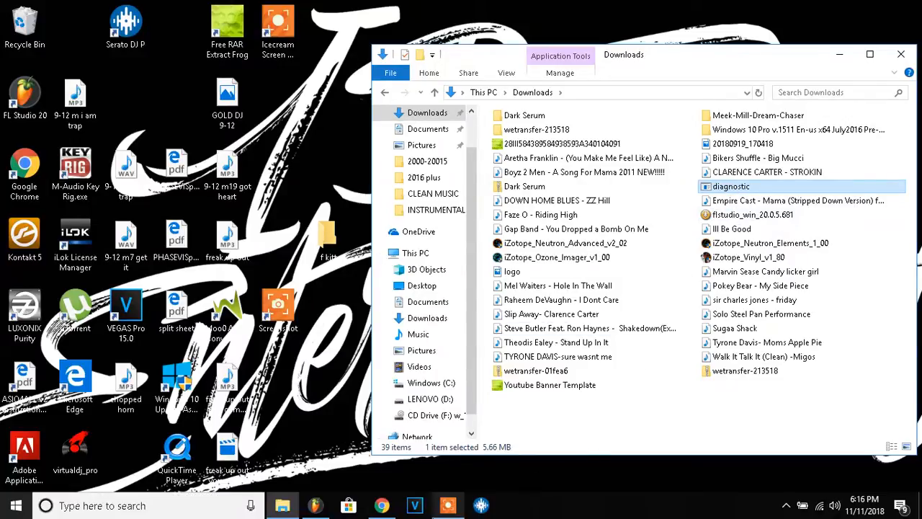
pyautogui.moveTo(338, 516)
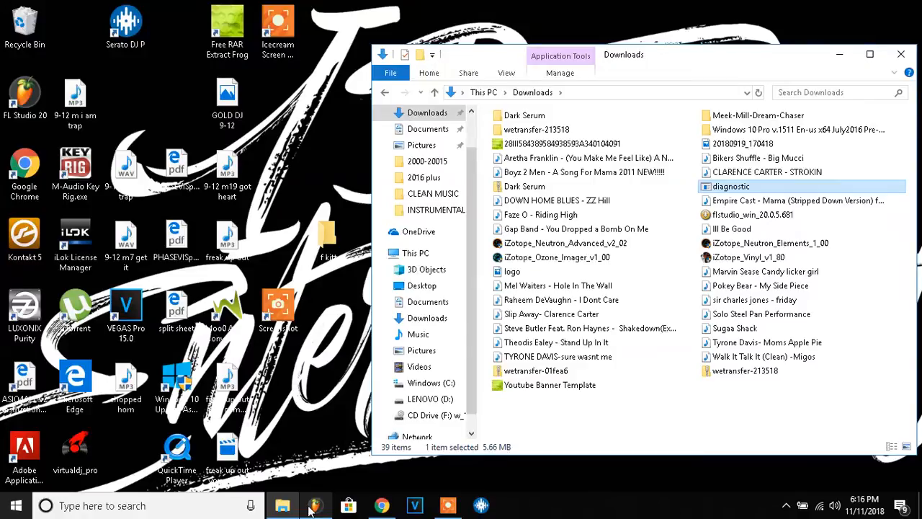
pyautogui.click(313, 507)
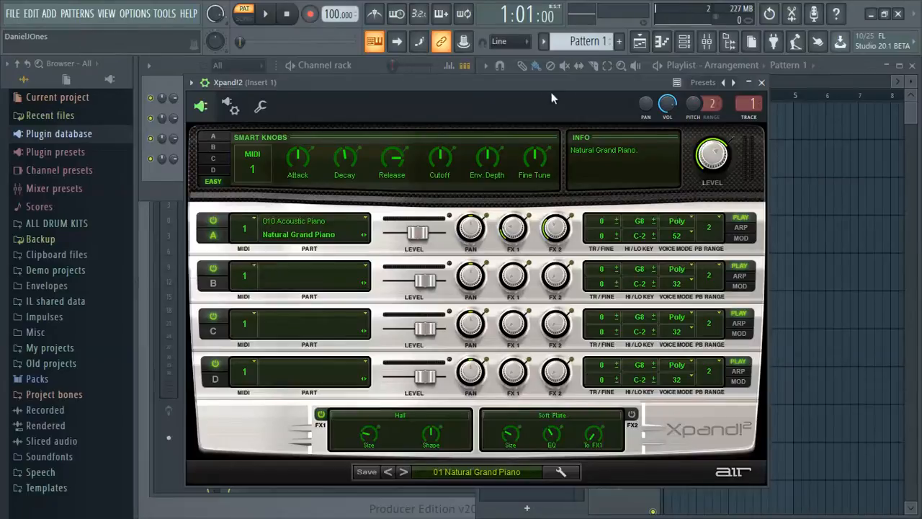
pyautogui.click(751, 83)
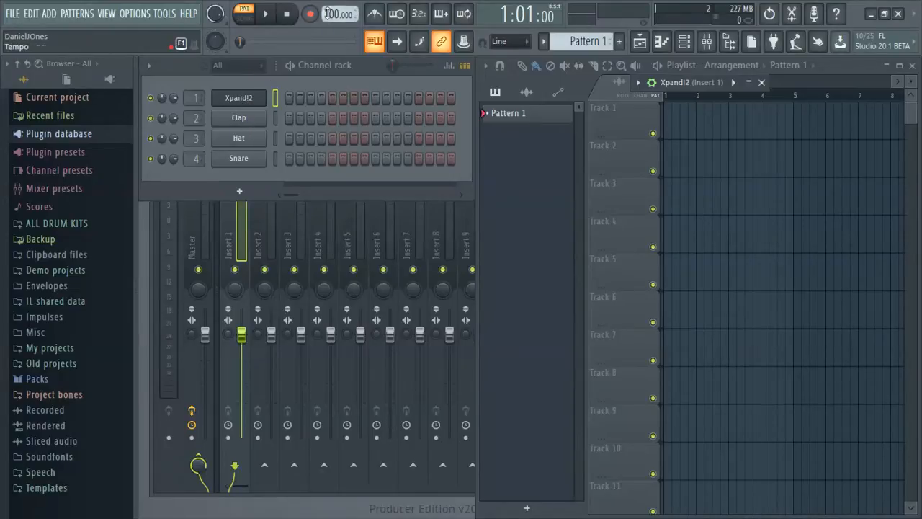
# - Turn on the metronome, then run and stop Pattern 1 to rehearse against it
pyautogui.click(374, 13)
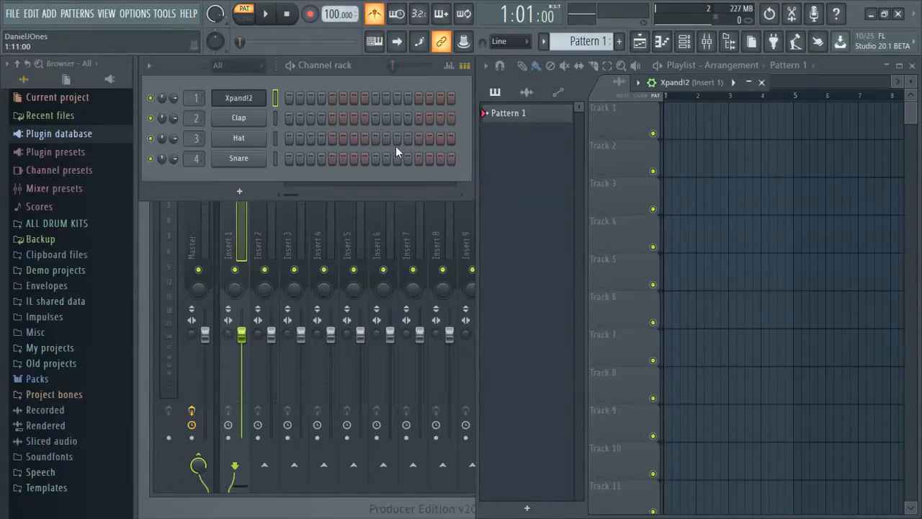
pyautogui.click(273, 21)
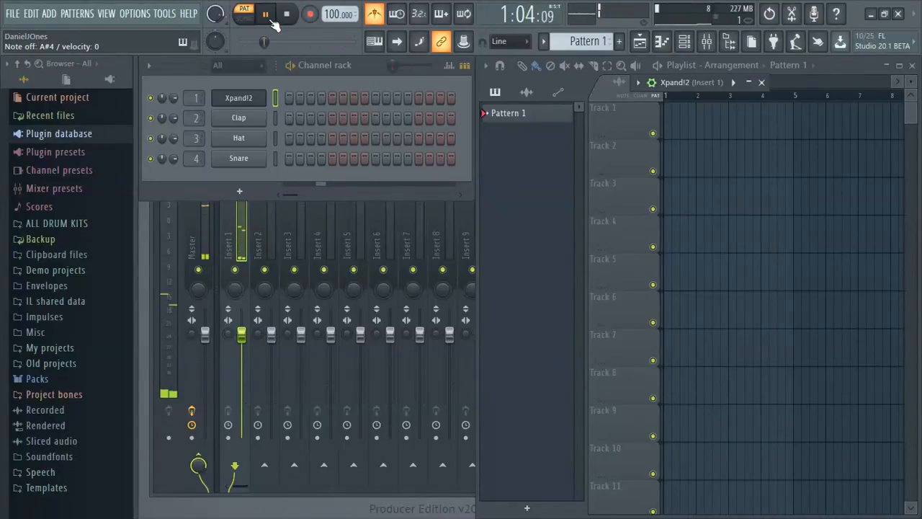
pyautogui.click(286, 14)
# - Arm recording, close the prompt asking what to record, and start and stop a short test run
pyautogui.click(311, 15)
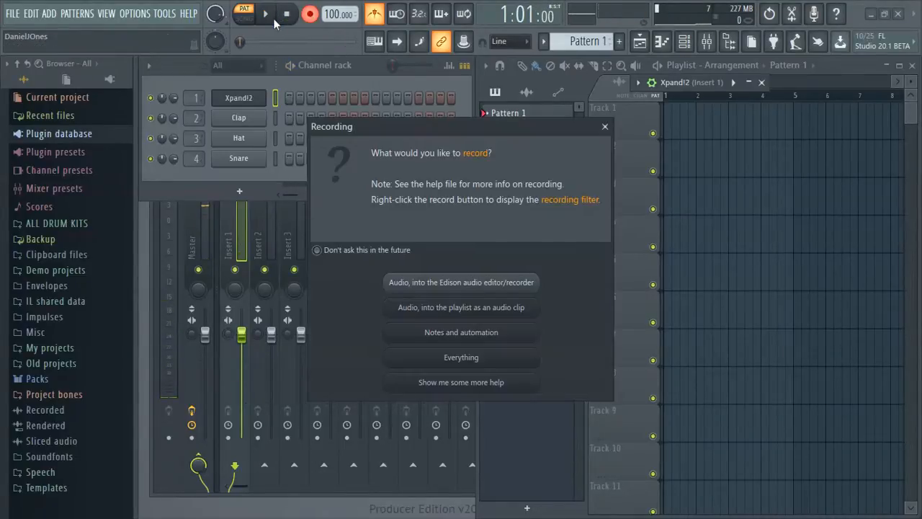
pyautogui.click(606, 127)
pyautogui.click(266, 14)
pyautogui.click(287, 14)
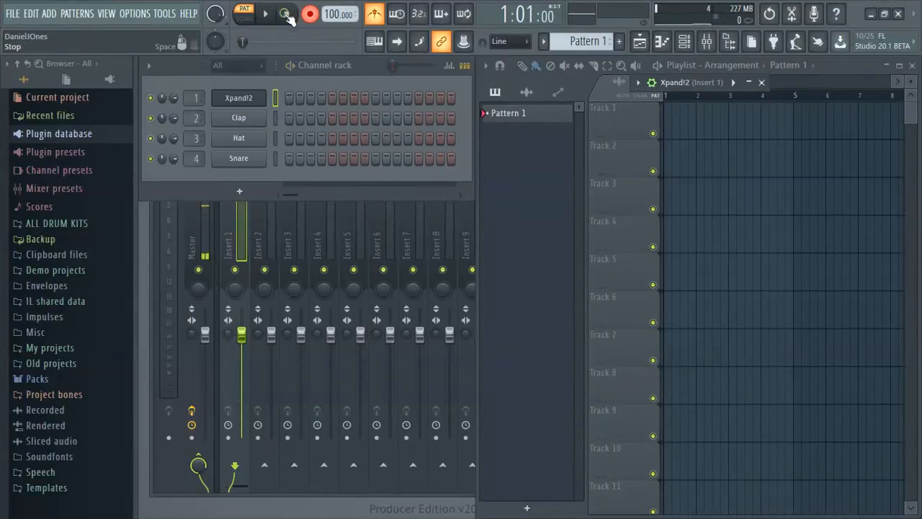
# - Enable the countdown before recording and record a four-bar Xpand!2 chord progression into Pattern 1
pyautogui.rightClick(417, 15)
pyautogui.click(430, 43)
pyautogui.rightClick(418, 17)
pyautogui.click(431, 35)
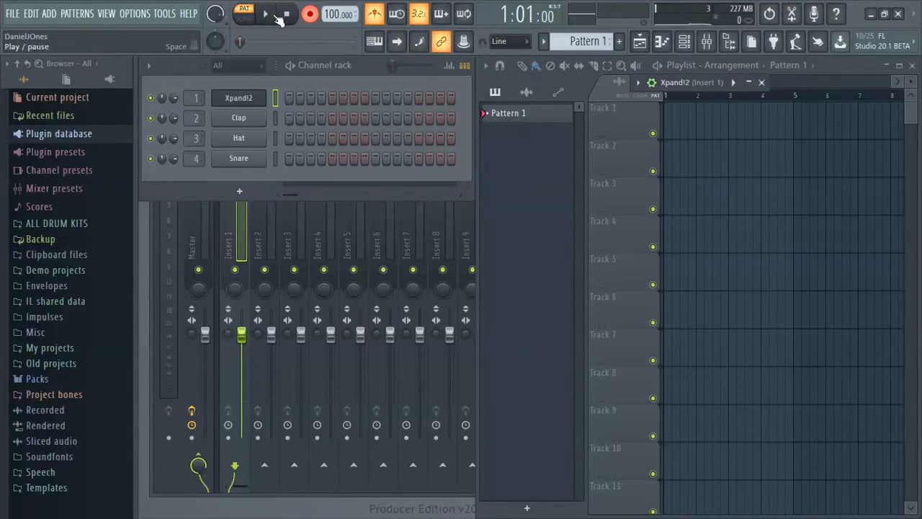
pyautogui.click(272, 15)
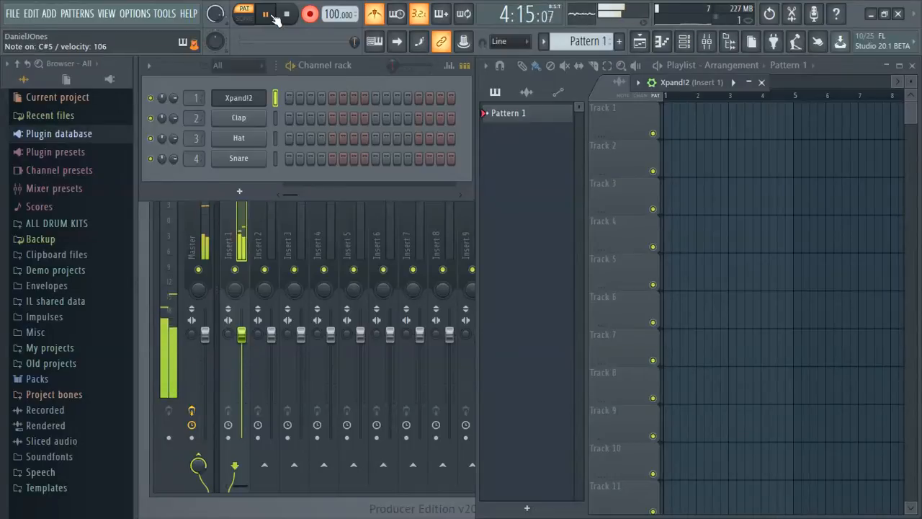
pyautogui.press('space')
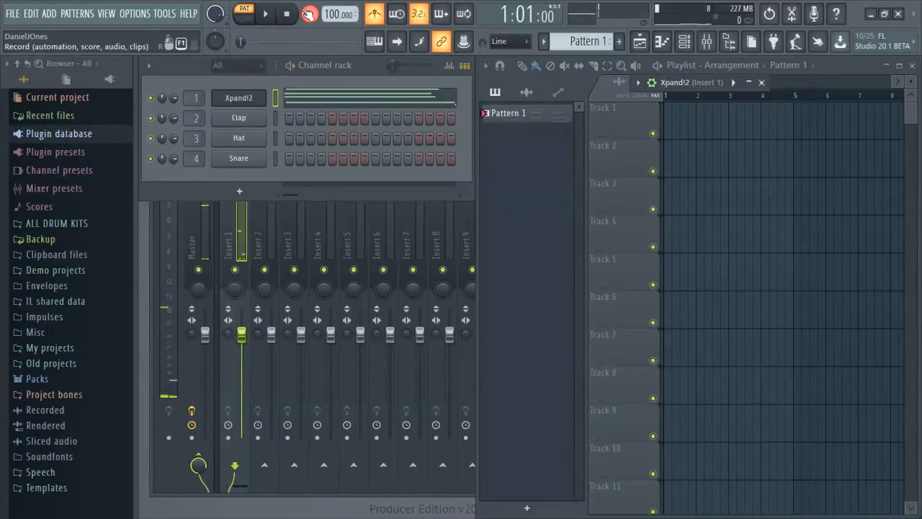
# - Open the recorded Xpand!2 notes in a maximized piano roll and quantize all of them
pyautogui.click(344, 106)
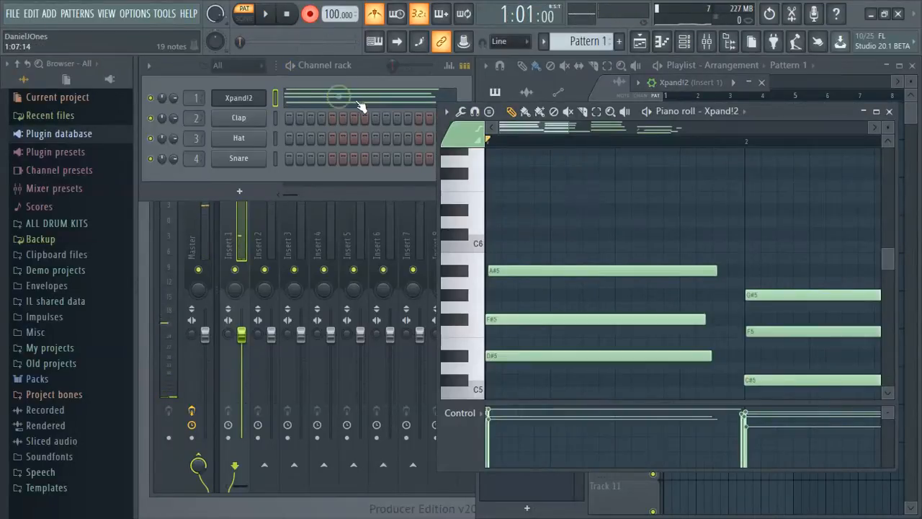
pyautogui.doubleClick(819, 116)
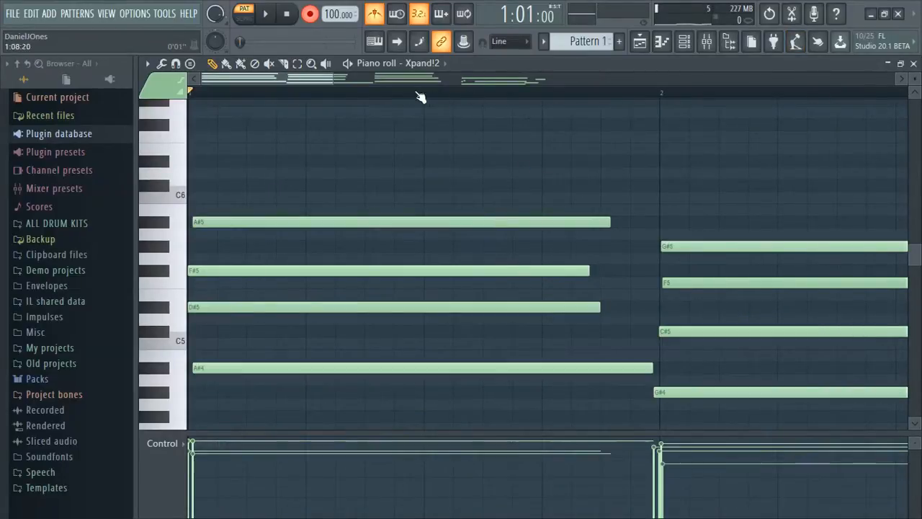
pyautogui.moveTo(334, 86); pyautogui.dragTo(502, 84)
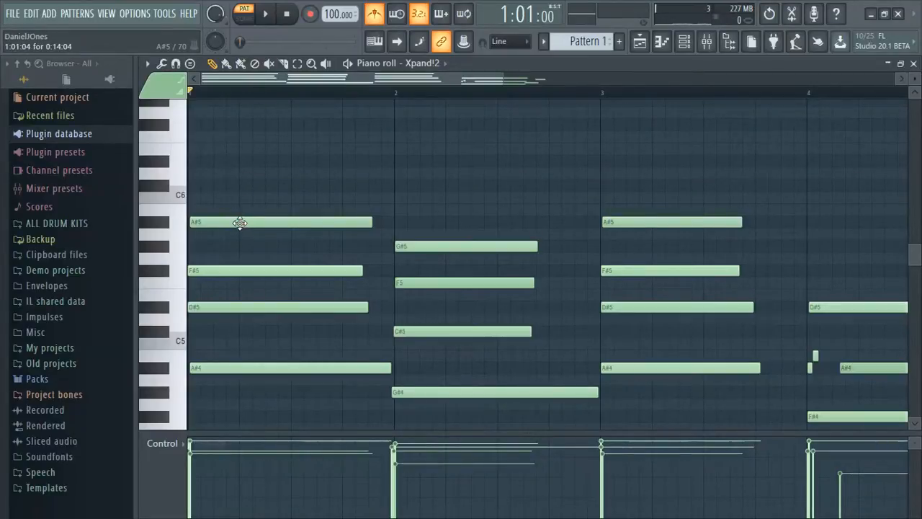
pyautogui.hotkey('ctrl', 'a')
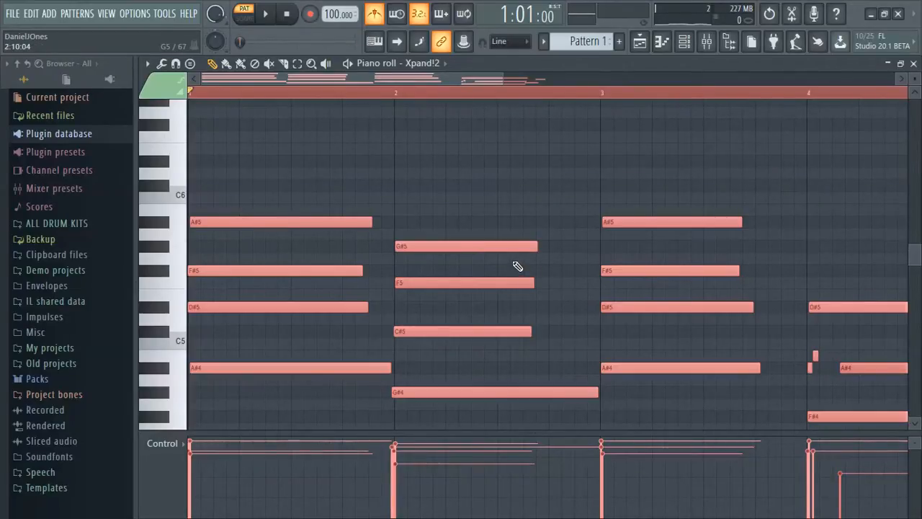
pyautogui.hotkey('ctrl', 'q')
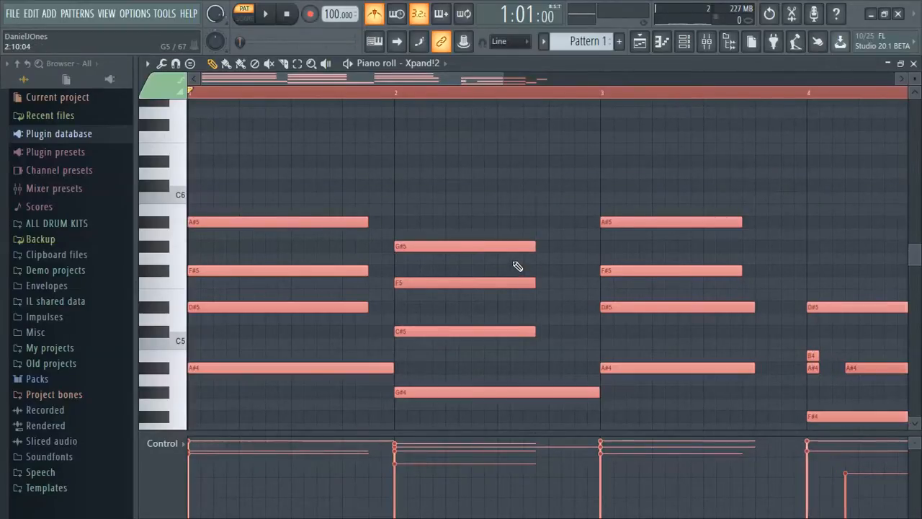
# - Lengthen the C#5, F5 and G#5 notes of the second bar toward the start of bar 3 and play the pattern
pyautogui.click(546, 297)
pyautogui.moveTo(534, 332); pyautogui.dragTo(613, 333)
pyautogui.moveTo(535, 283); pyautogui.dragTo(587, 283)
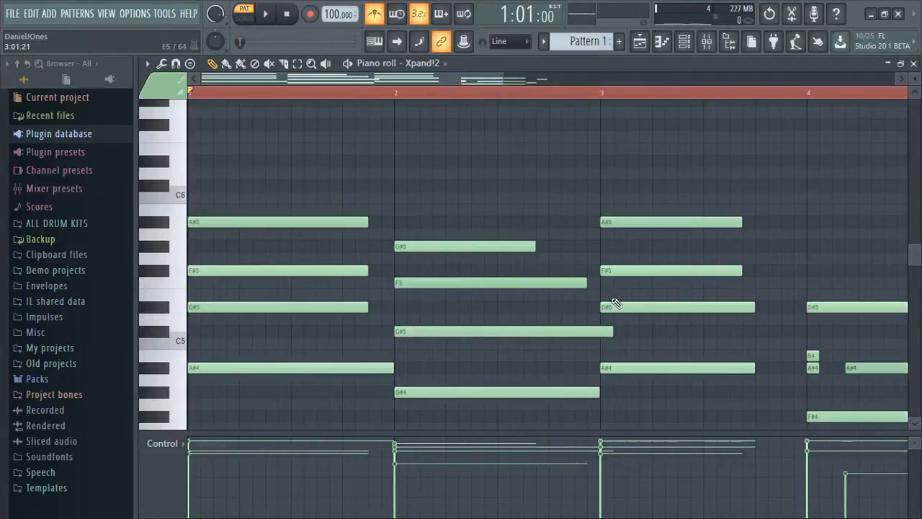
pyautogui.moveTo(535, 246); pyautogui.dragTo(587, 247)
pyautogui.press('space')
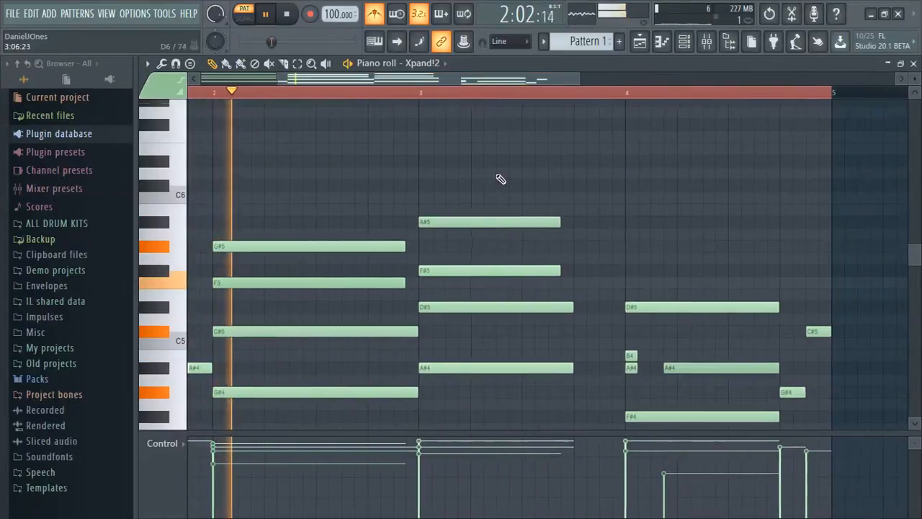
# - Delete the short B4 and A#4 notes at bar 4, then move the remaining A#4 to the bar start and lengthen it to the chord's end
pyautogui.scroll(-2, 497, 179)
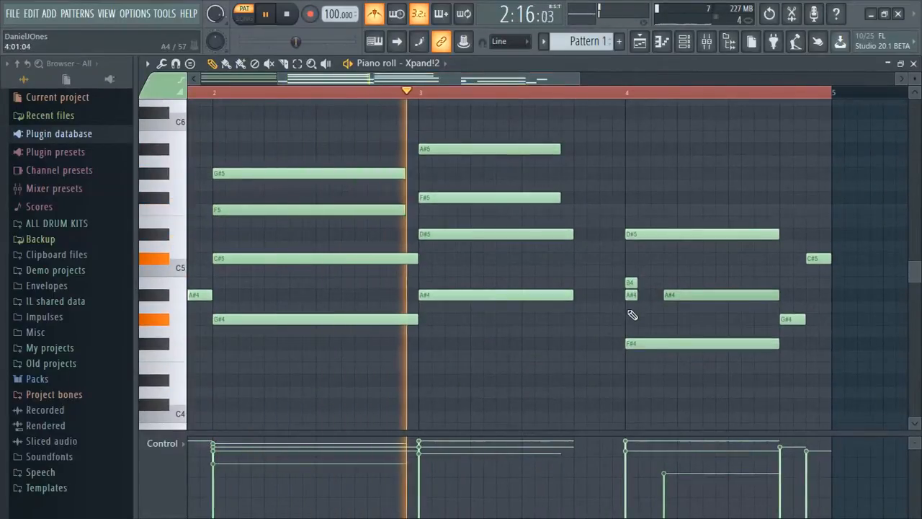
pyautogui.rightClick(631, 282)
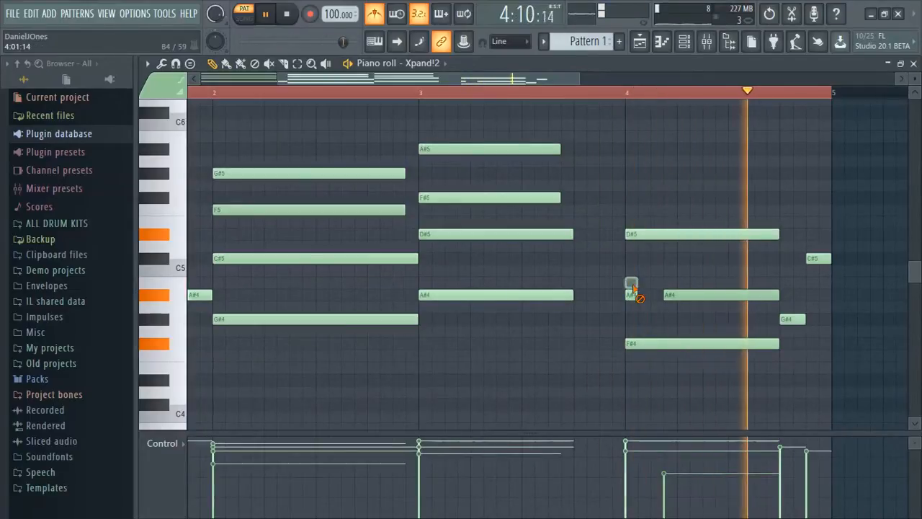
pyautogui.rightClick(632, 295)
pyautogui.moveTo(678, 296); pyautogui.dragTo(652, 297)
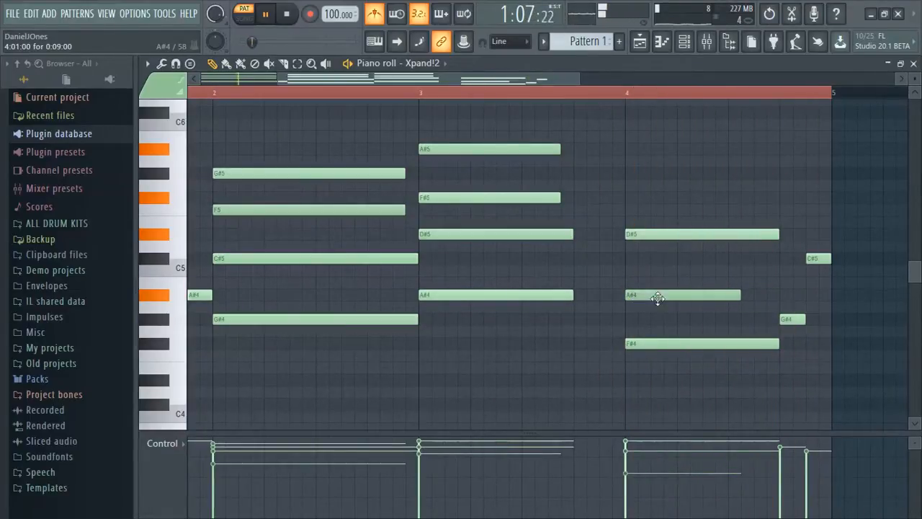
pyautogui.moveTo(756, 296); pyautogui.dragTo(781, 297)
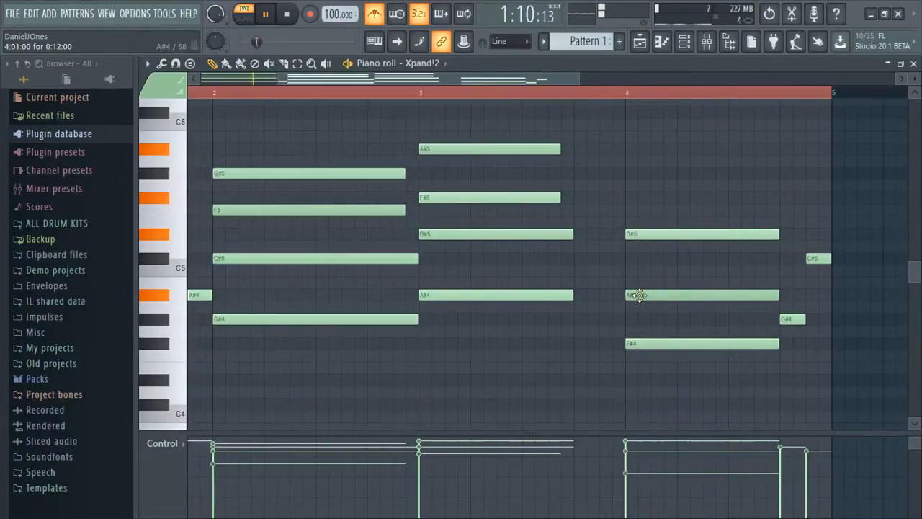
# - Raise the A#4 note of the bar 4 chord to C#5, set the playback start to 3:12 and stop playback
pyautogui.moveTo(639, 289); pyautogui.dragTo(640, 264)
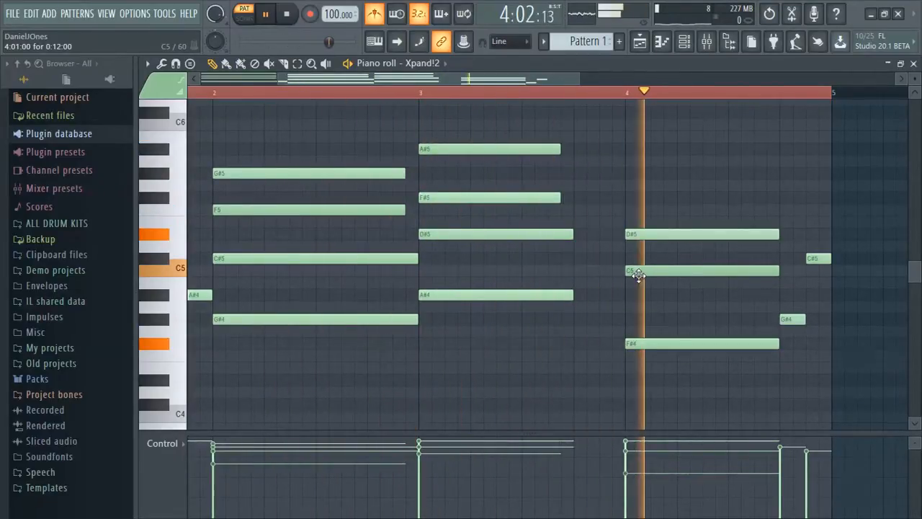
pyautogui.moveTo(638, 274); pyautogui.dragTo(635, 258)
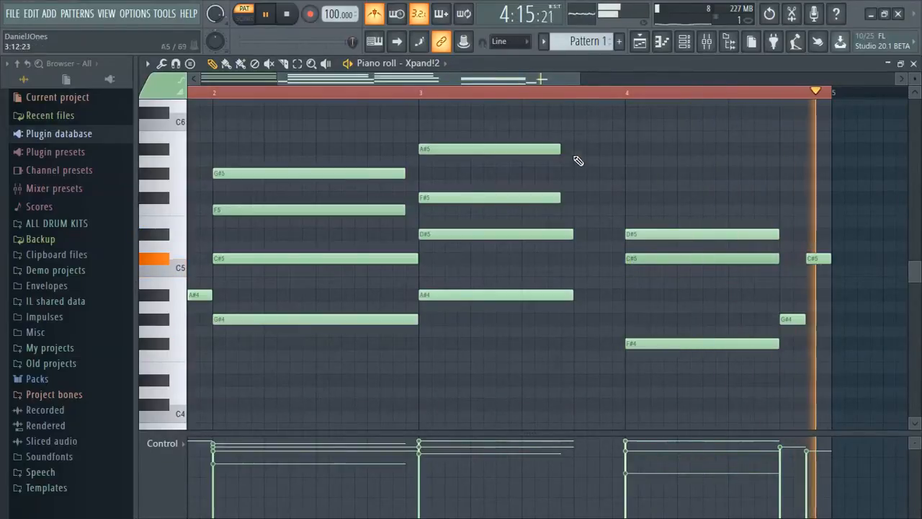
pyautogui.click(574, 93)
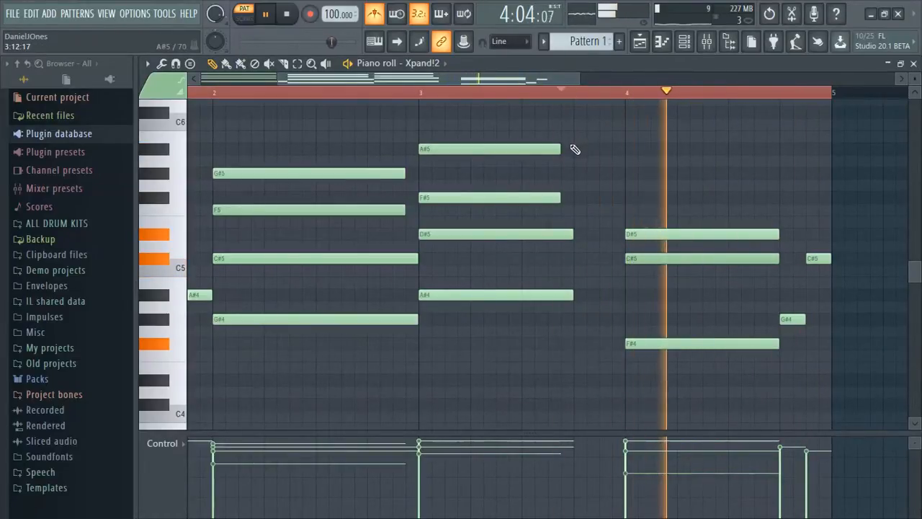
pyautogui.press('space')
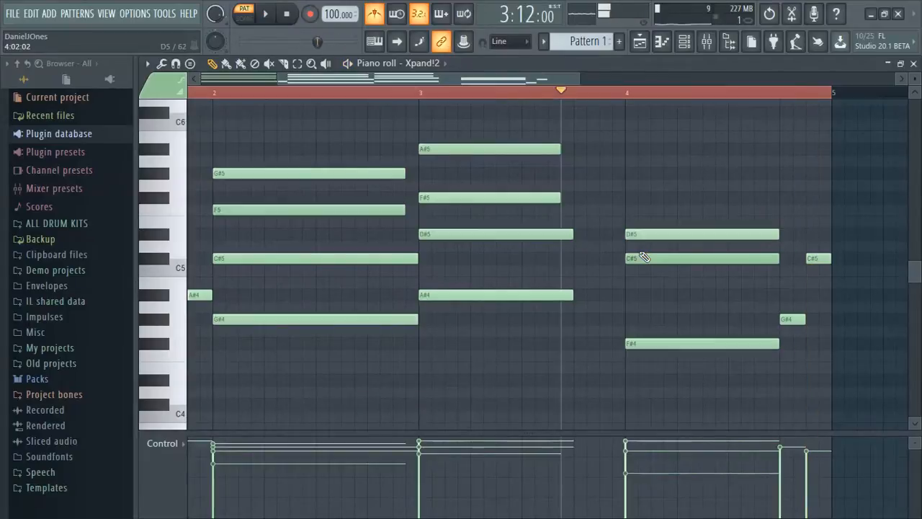
# - Try the bar 4 chord with its long C#5 note lowered to G#4 and audition it
pyautogui.moveTo(643, 259); pyautogui.dragTo(639, 324)
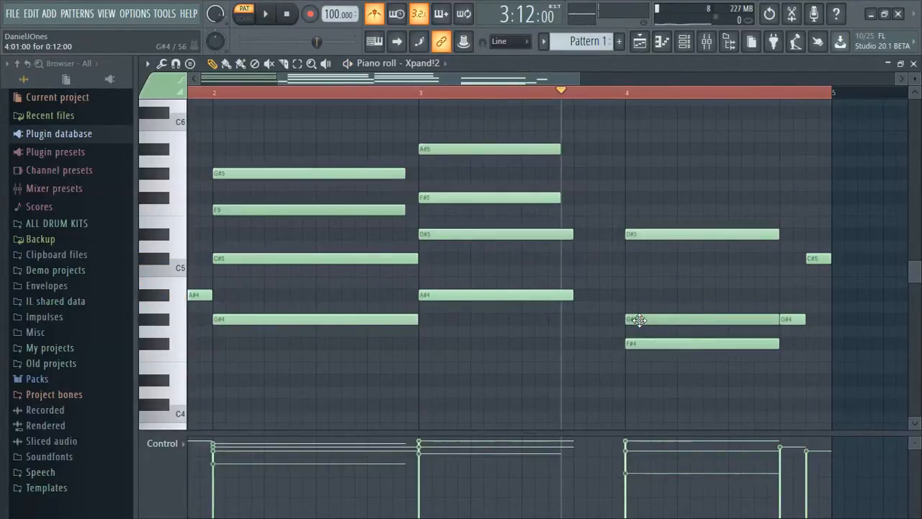
pyautogui.keyDown('ctrl'); pyautogui.rightClick(641, 322); pyautogui.keyUp('ctrl')
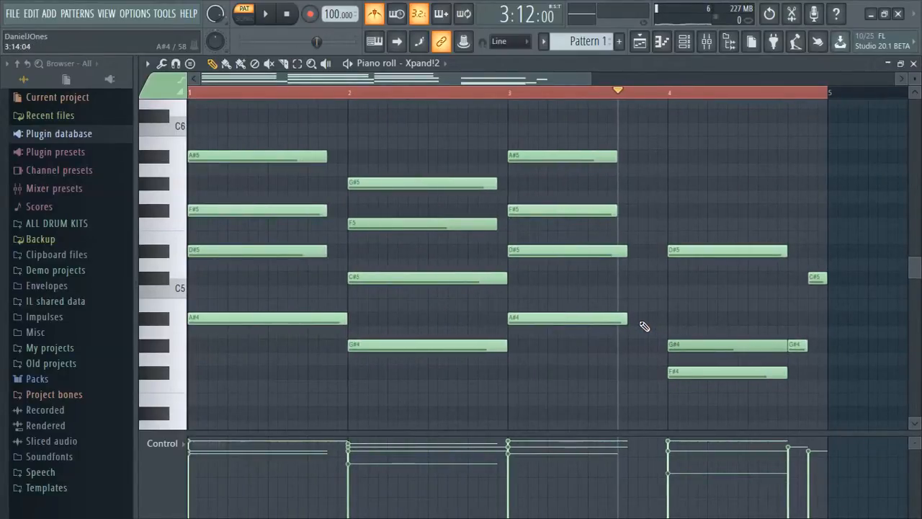
pyautogui.keyDown('alt'); pyautogui.rightClick(674, 344); pyautogui.keyUp('alt')
pyautogui.keyDown('alt'); pyautogui.rightClick(675, 344); pyautogui.keyUp('alt')
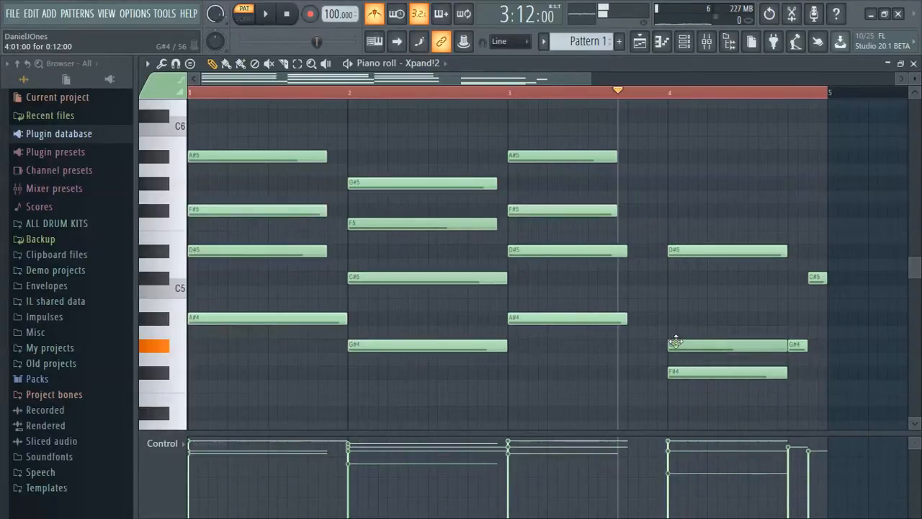
# - Raise the long G#4 note of the bar 4 chord through A4 to A#4, auditioning the chord
pyautogui.moveTo(676, 340); pyautogui.dragTo(676, 329)
pyautogui.rightClick(676, 333)
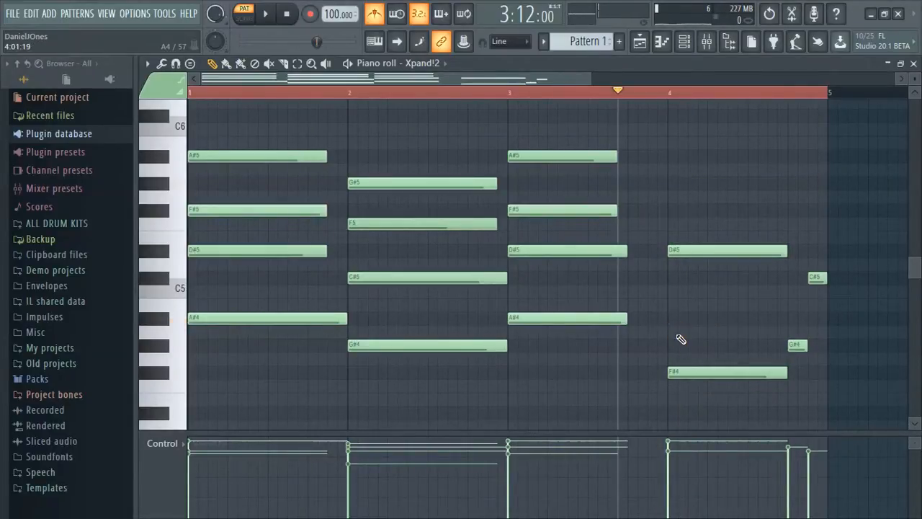
pyautogui.click(680, 332)
pyautogui.keyDown('alt'); pyautogui.rightClick(684, 332); pyautogui.keyUp('alt')
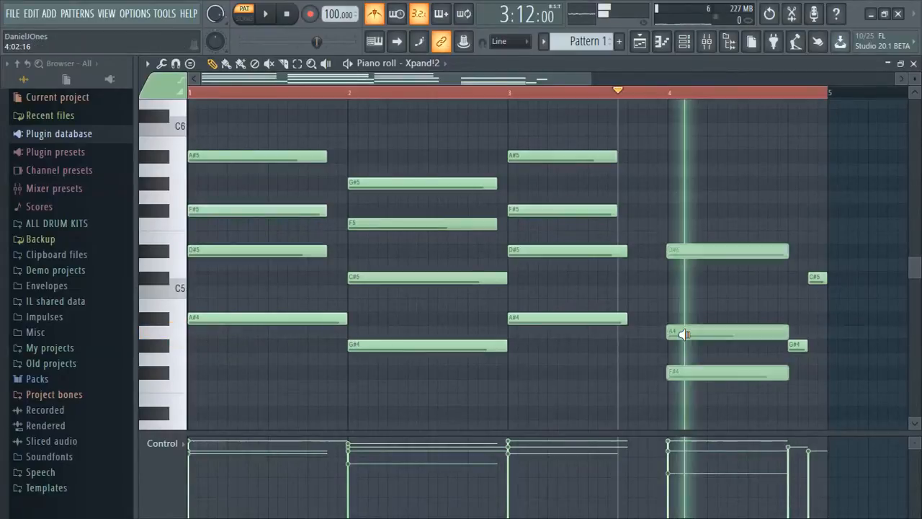
pyautogui.moveTo(685, 326); pyautogui.dragTo(683, 320)
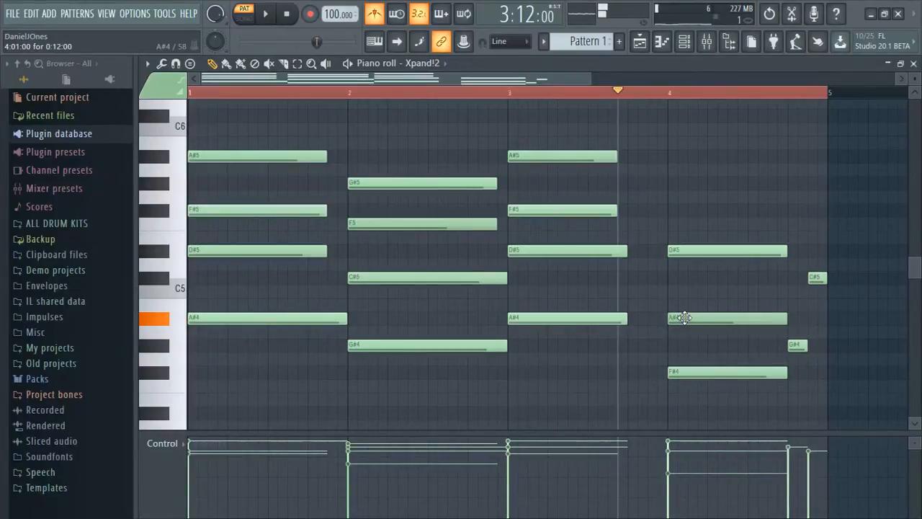
pyautogui.keyDown('alt'); pyautogui.rightClick(685, 317); pyautogui.keyUp('alt')
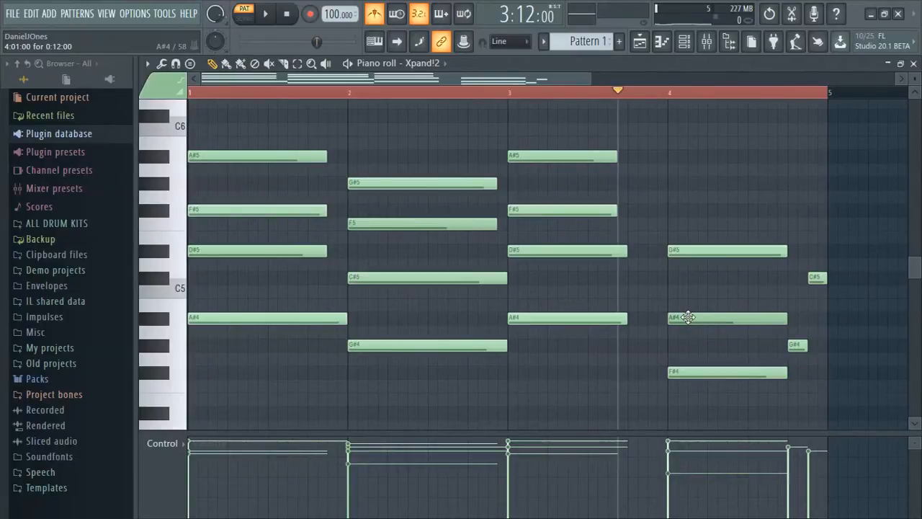
pyautogui.click(688, 317)
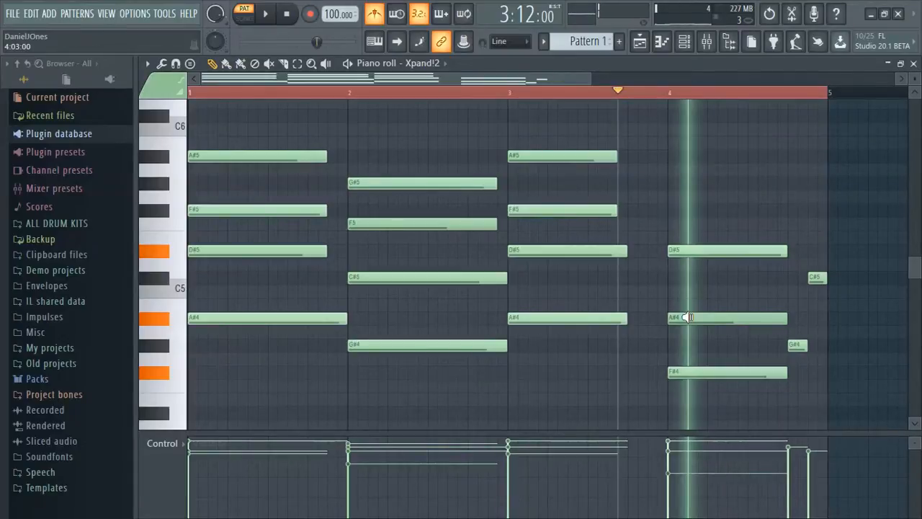
# - Try the A#4 note of the bar 4 chord at B4, audition it and return the note to A#4
pyautogui.moveTo(688, 317); pyautogui.dragTo(690, 301)
pyautogui.click(689, 301)
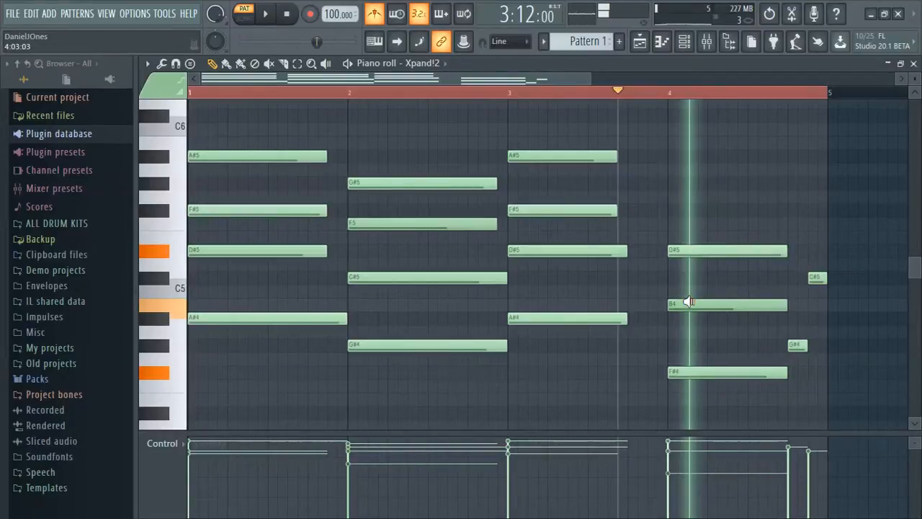
pyautogui.click(689, 302)
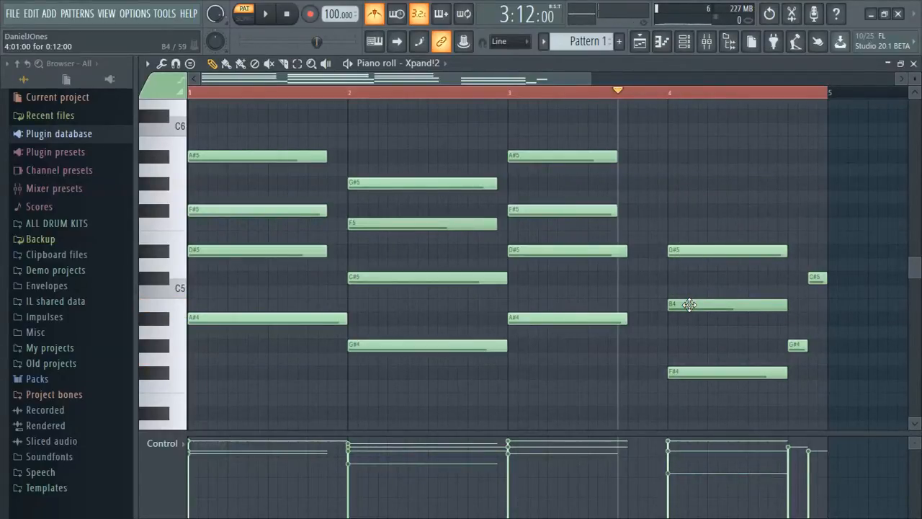
pyautogui.moveTo(689, 304); pyautogui.dragTo(686, 325)
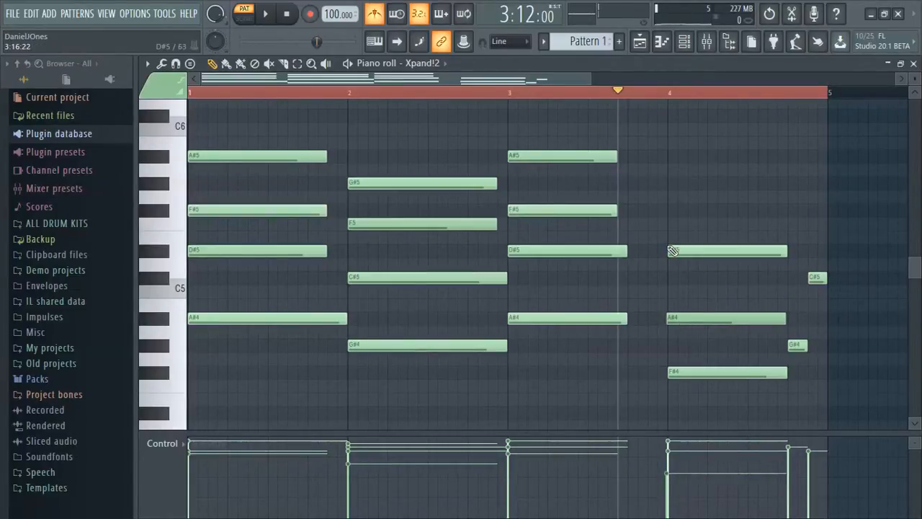
# - Lower the D#5 note of the bar 4 chord to C#5, audition the chord and play the pattern briefly
pyautogui.moveTo(678, 259); pyautogui.dragTo(678, 278)
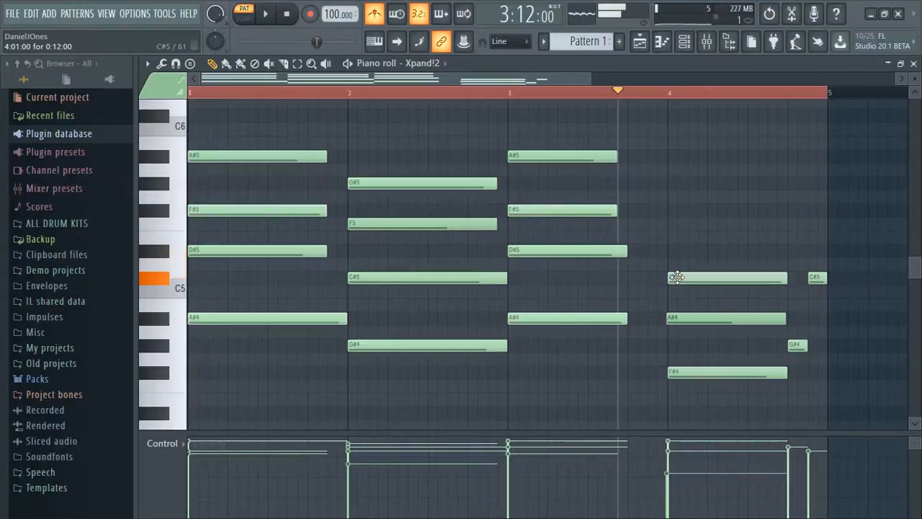
pyautogui.keyDown('alt'); pyautogui.rightClick(677, 274); pyautogui.keyUp('alt')
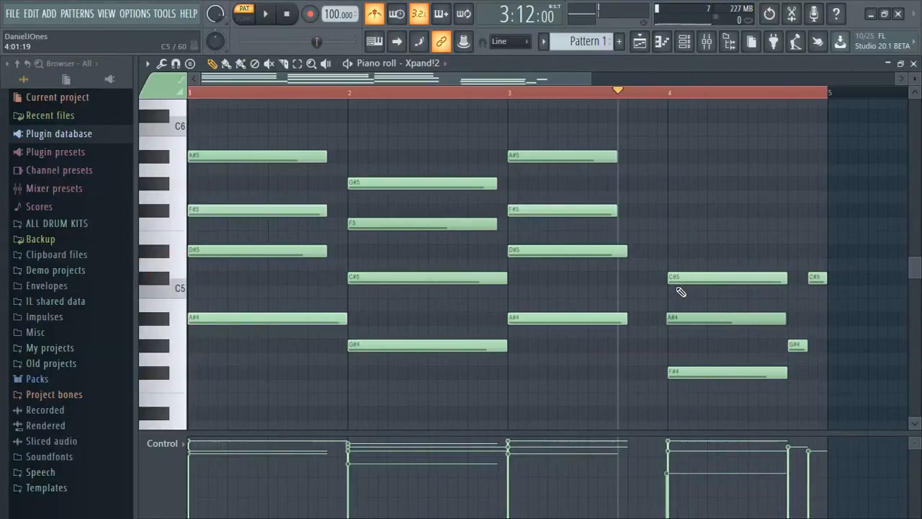
pyautogui.press('space')
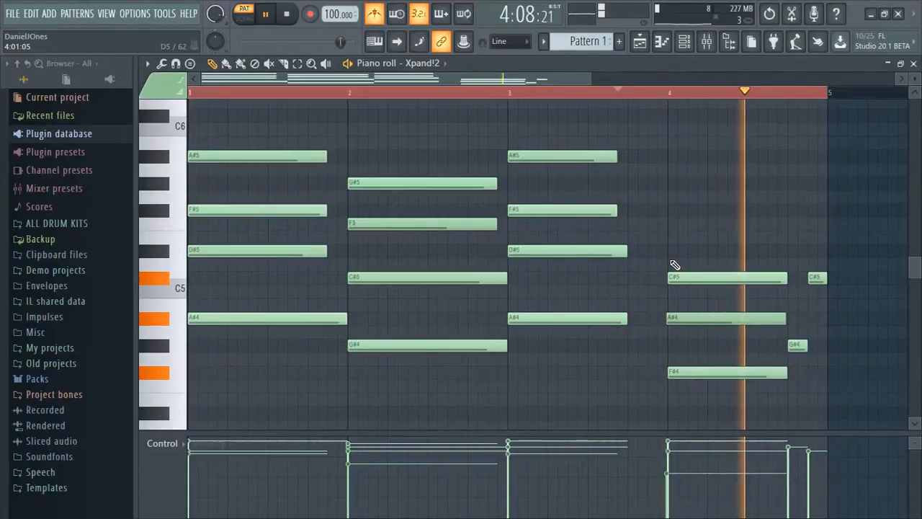
pyautogui.press('space')
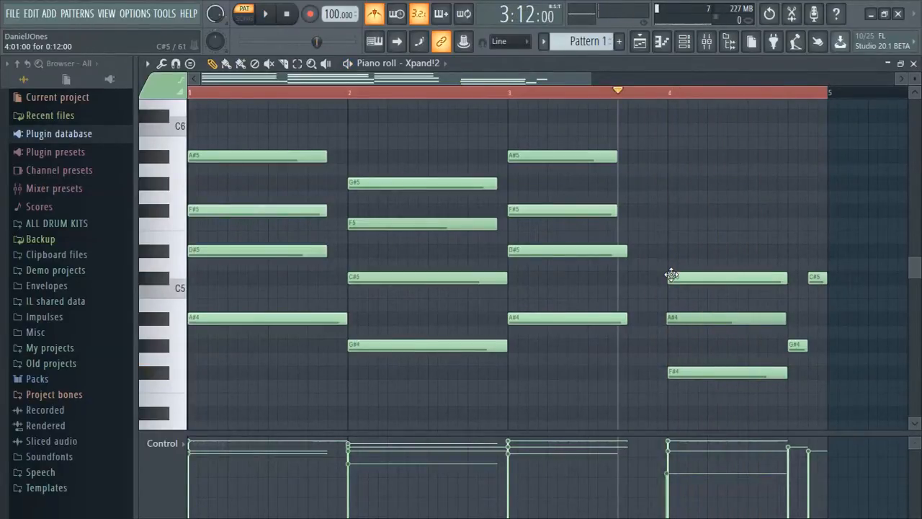
# - Raise the top note of the bar 4 chord to F#5 and audition the chord
pyautogui.moveTo(671, 274); pyautogui.dragTo(683, 215)
pyautogui.rightClick(676, 215)
pyautogui.click(679, 214)
pyautogui.rightClick(685, 215)
pyautogui.click(679, 209)
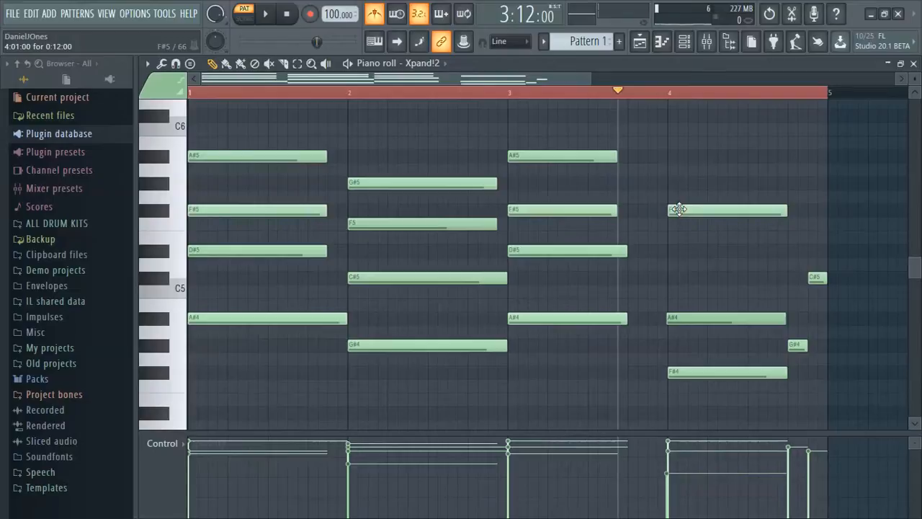
pyautogui.click(679, 209)
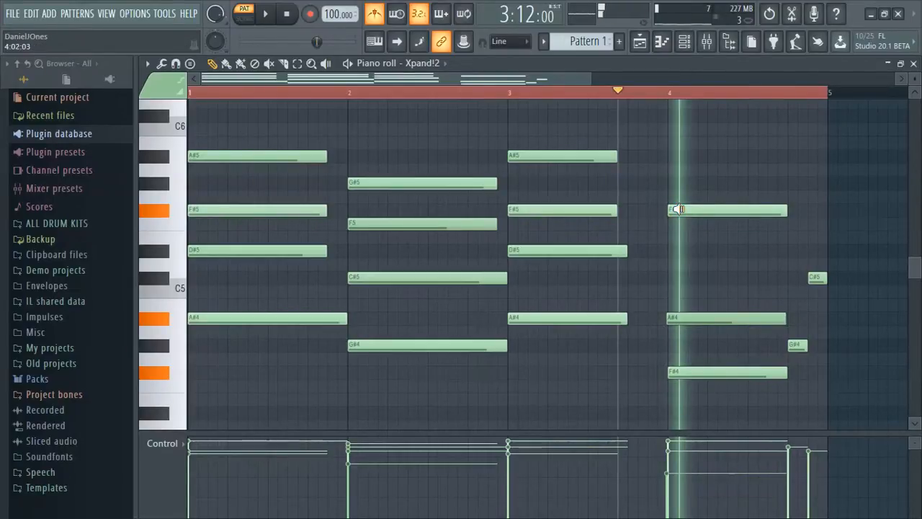
# - Play the pattern and add a D#5 note of the same length at the start of bar 4
pyautogui.press('space')
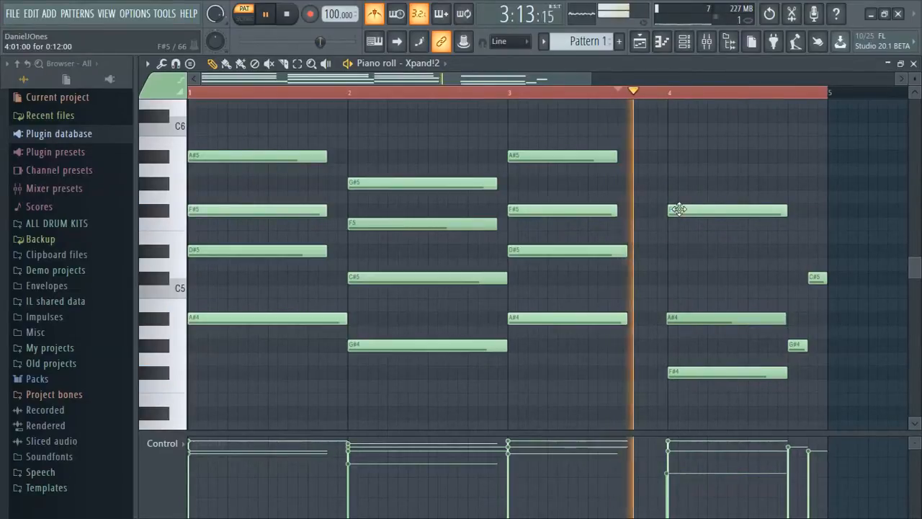
pyautogui.click(680, 251)
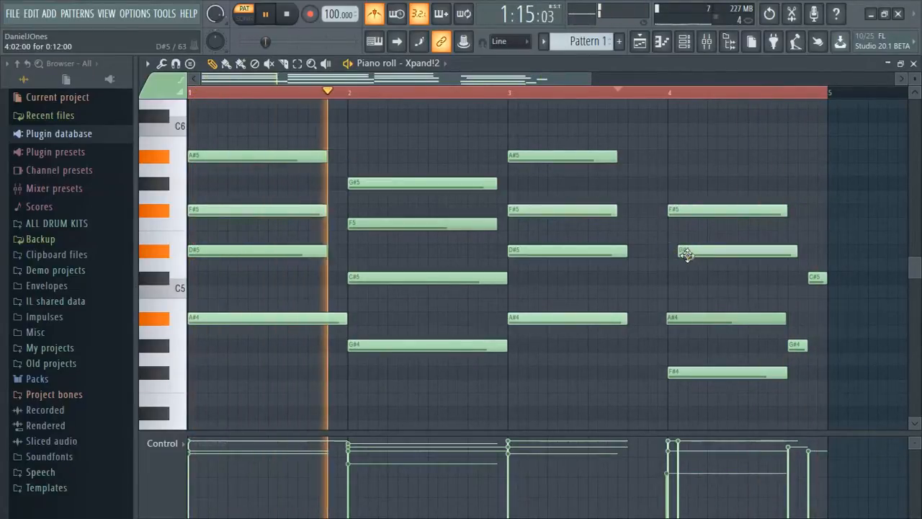
pyautogui.moveTo(686, 253); pyautogui.dragTo(681, 255)
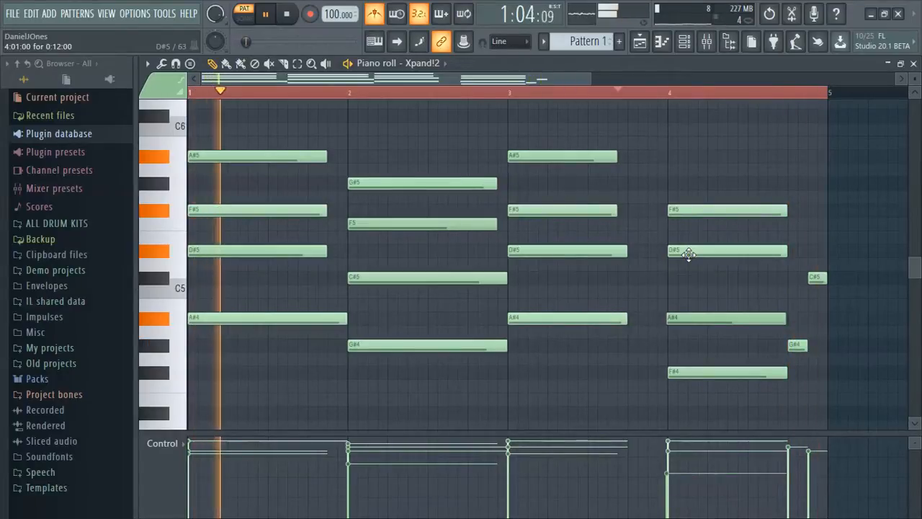
# - Try the lowest note of the bar 4 chord at D#4 during playback and return it to F#4
pyautogui.moveTo(690, 379)
pyautogui.mouseDown()
pyautogui.moveTo(683, 432)
pyautogui.moveTo(687, 392)
pyautogui.mouseUp()
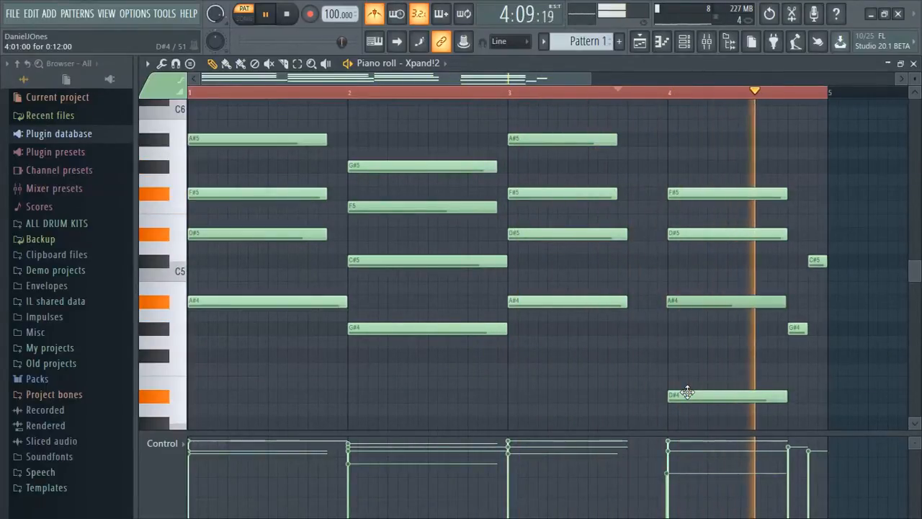
pyautogui.moveTo(687, 392); pyautogui.dragTo(686, 365)
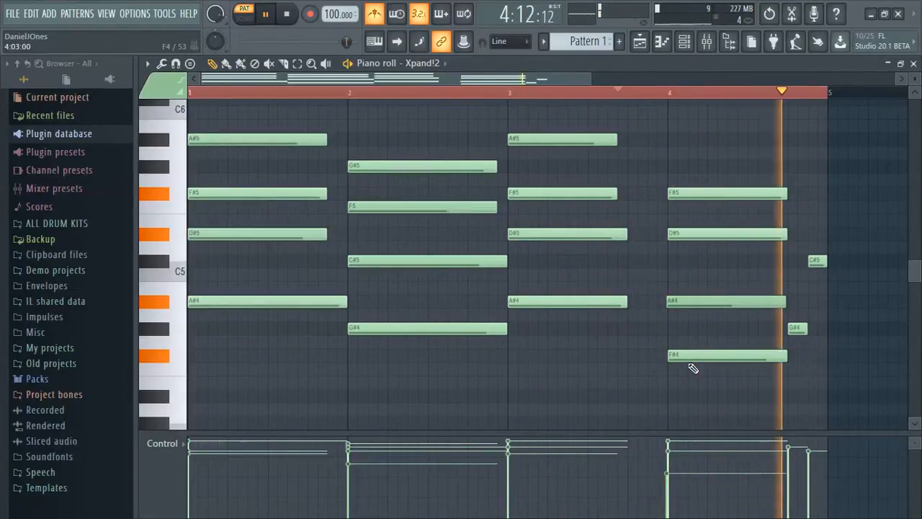
# - Close the piano roll, stop playback and load iZotope Vinyl into the first effect slot of mixer track Insert 1
pyautogui.press('F7')
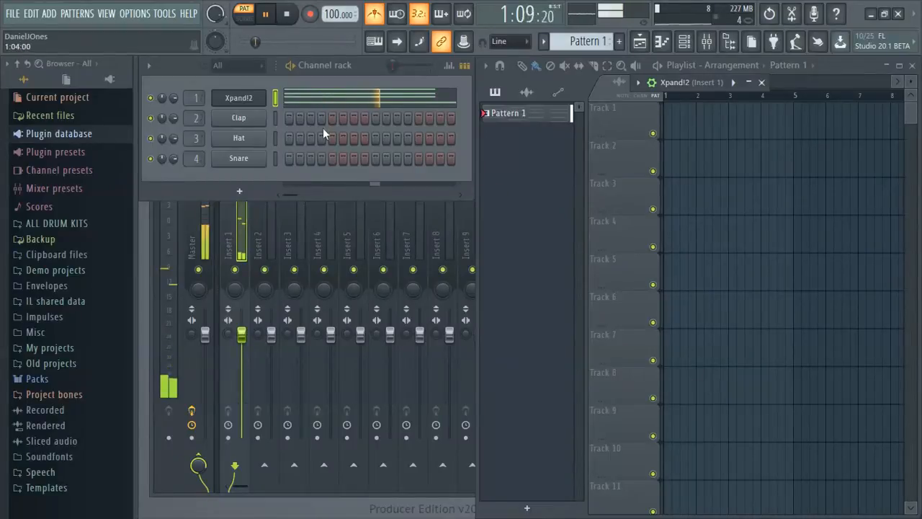
pyautogui.click(232, 238)
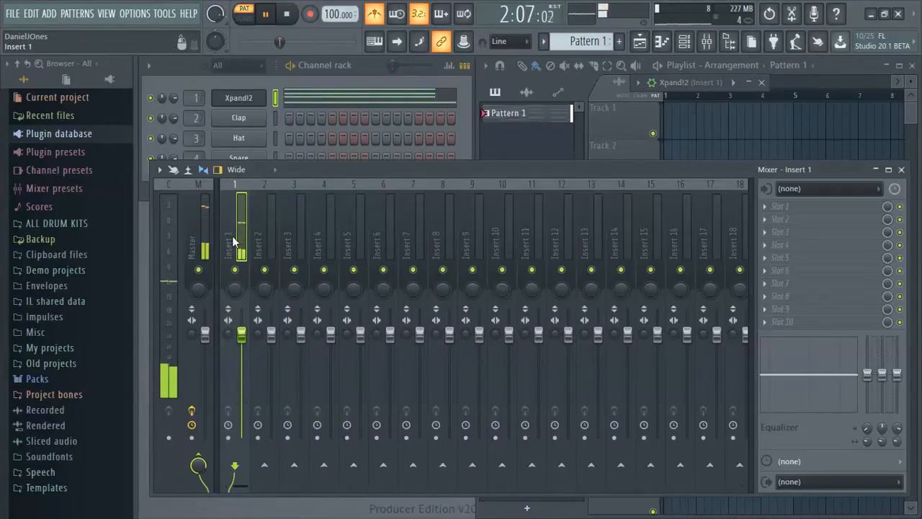
pyautogui.press('space')
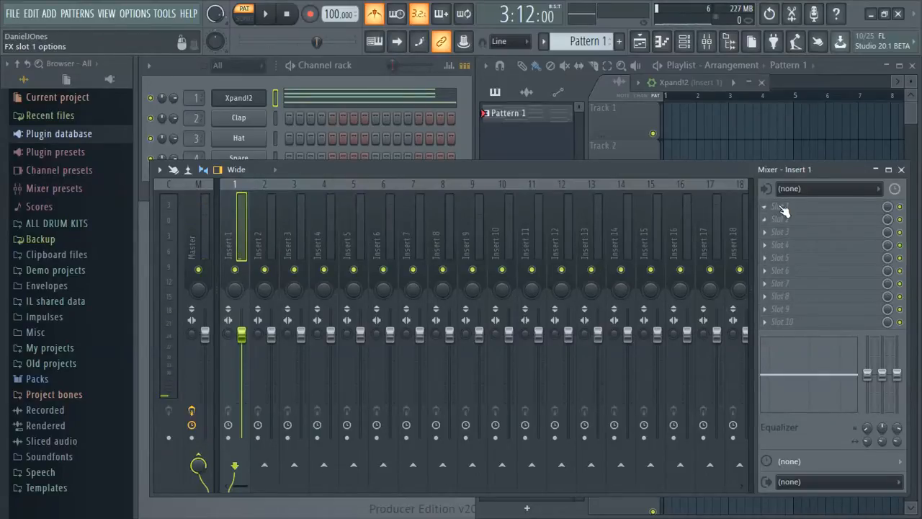
pyautogui.click(783, 207)
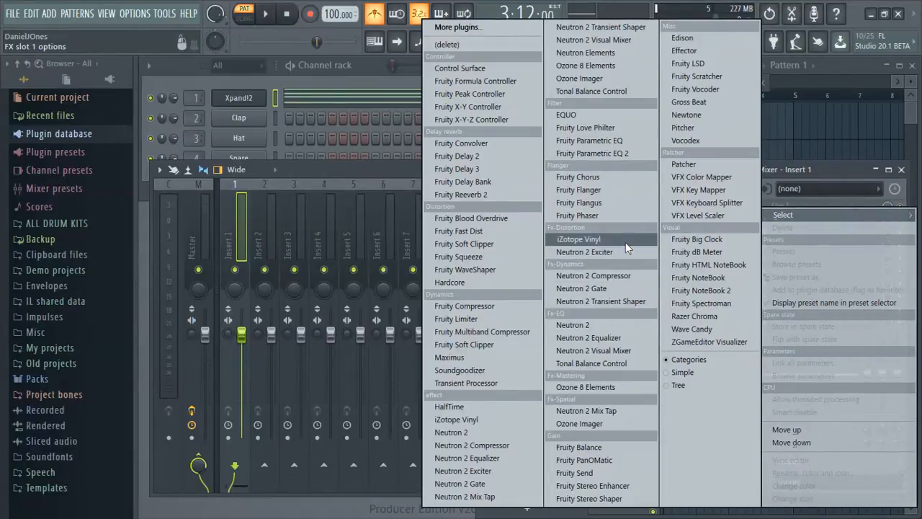
pyautogui.click(603, 240)
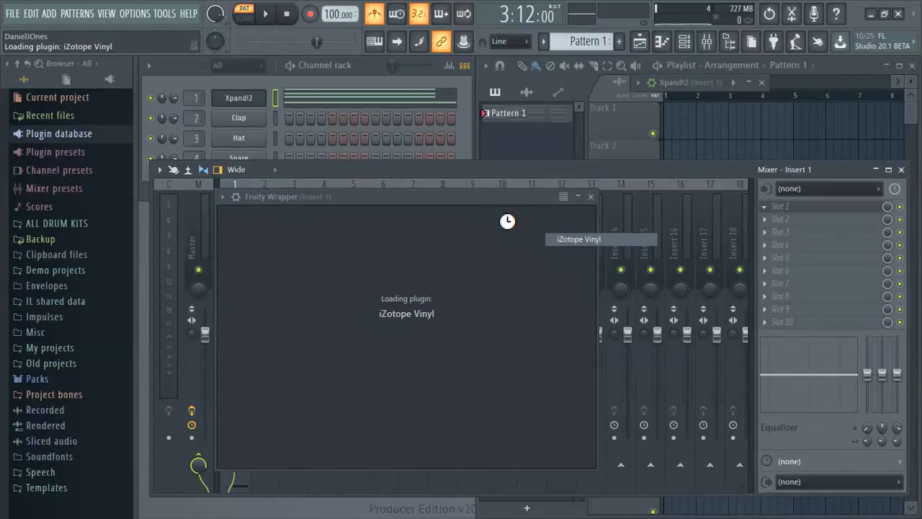
# - Reposition the iZotope Vinyl window over the mixer and briefly audition the pattern through the effect
pyautogui.moveTo(505, 207); pyautogui.dragTo(558, 147)
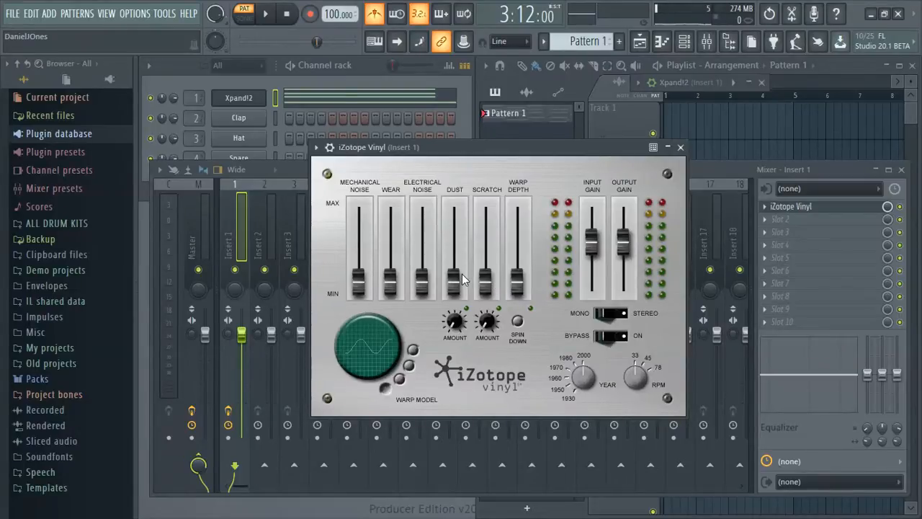
pyautogui.press('space')
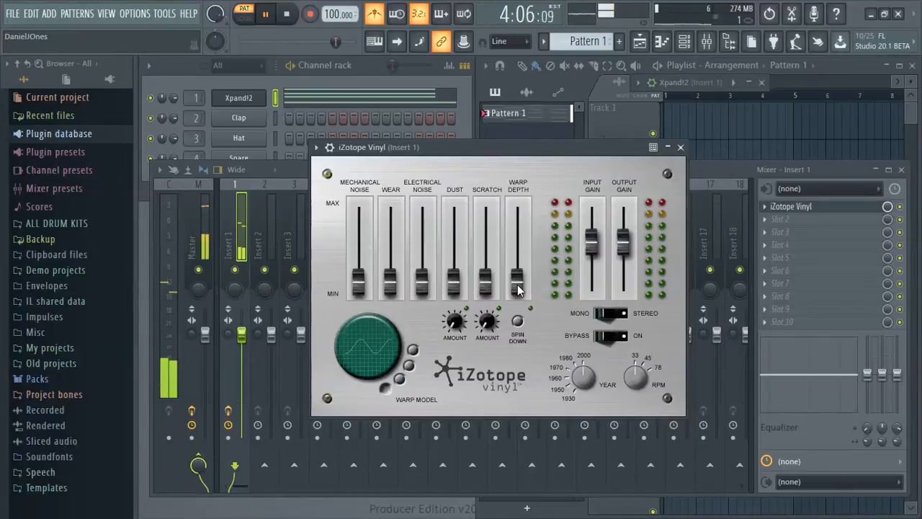
pyautogui.click(281, 13)
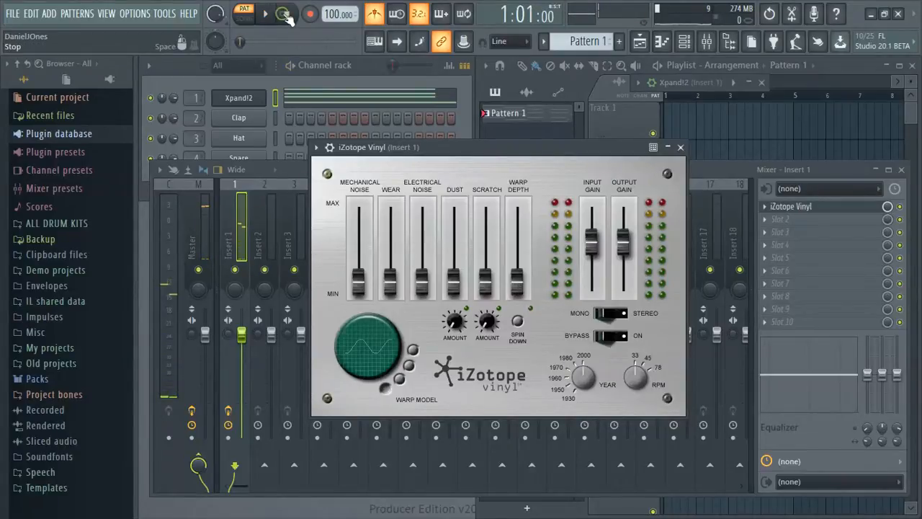
# - Try raised Warp Depth and Dust levels in iZotope Vinyl during playback, and return both to minimum
pyautogui.press('space')
pyautogui.moveTo(517, 279); pyautogui.dragTo(519, 252)
pyautogui.moveTo(460, 283); pyautogui.dragTo(458, 234)
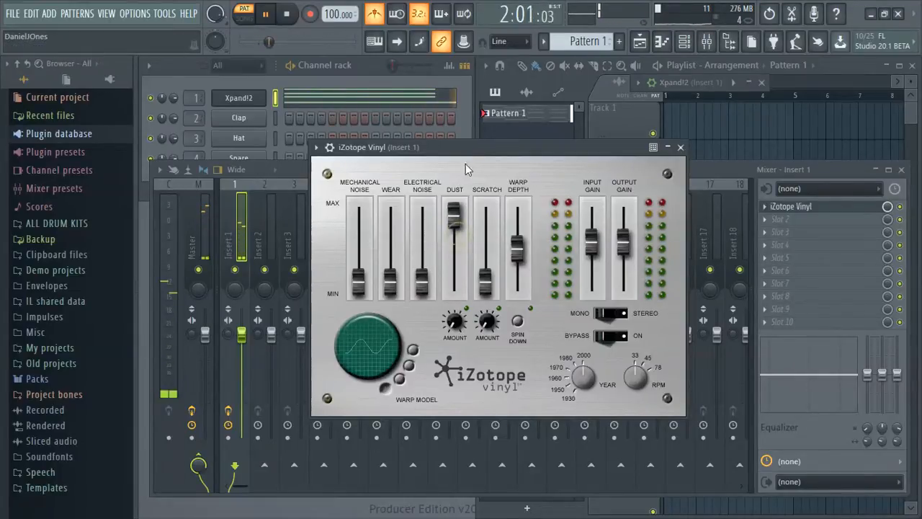
pyautogui.moveTo(517, 250); pyautogui.dragTo(512, 342)
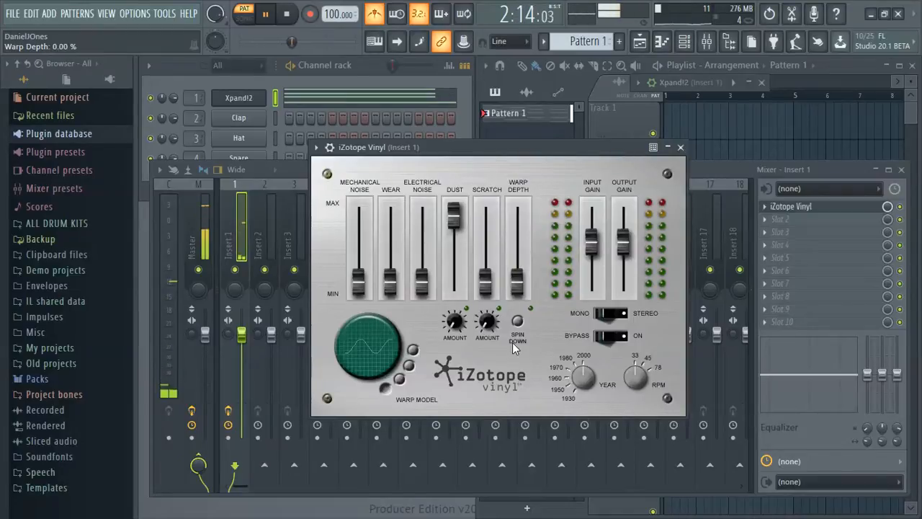
pyautogui.moveTo(456, 214); pyautogui.dragTo(464, 361)
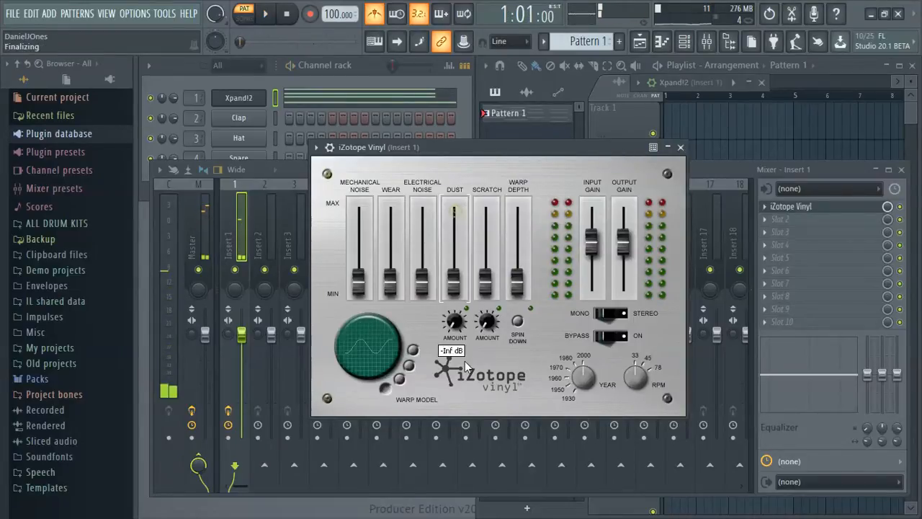
# - Try Dust gain at 20 dB with Dust amounts of 20% and 60%, and return both controls to minimum
pyautogui.moveTo(456, 285); pyautogui.dragTo(474, 140)
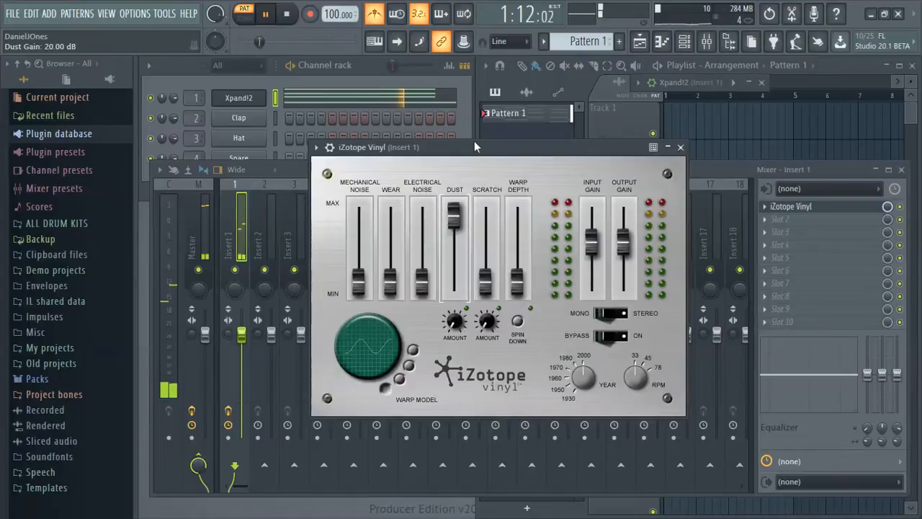
pyautogui.press('space')
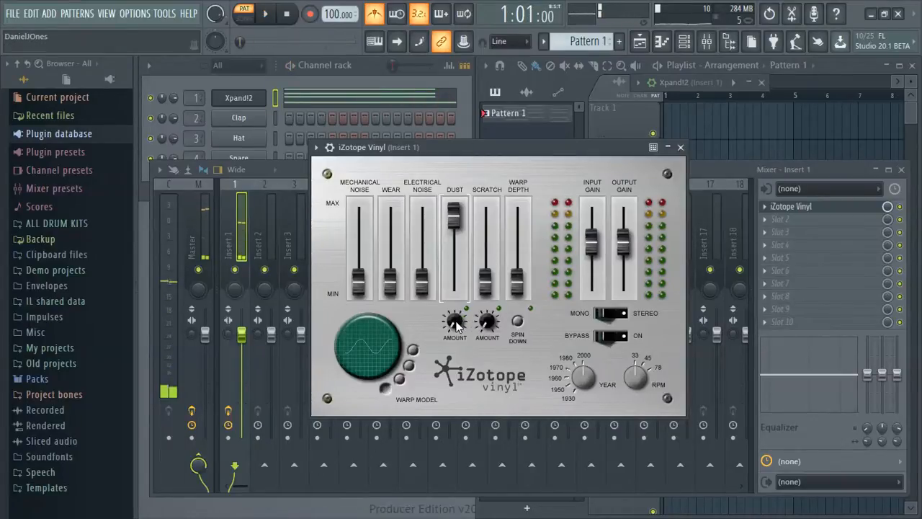
pyautogui.moveTo(454, 317); pyautogui.dragTo(452, 328)
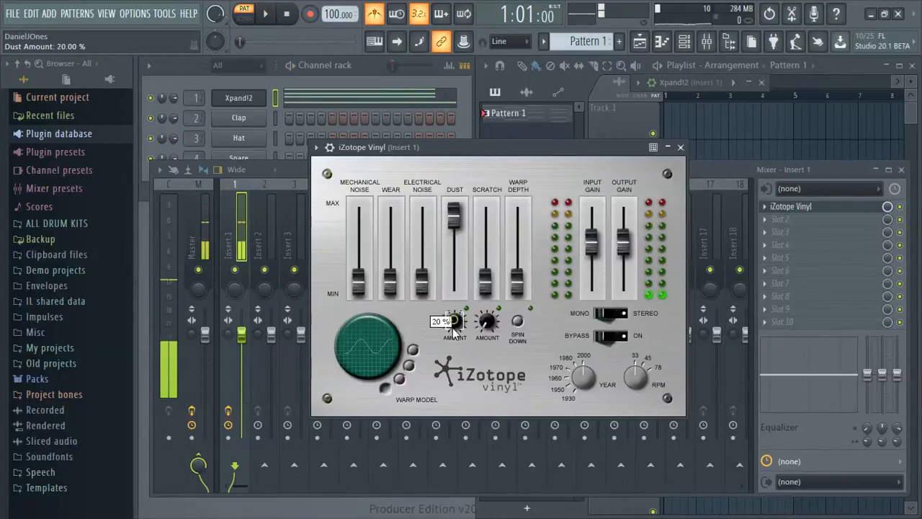
pyautogui.press('space')
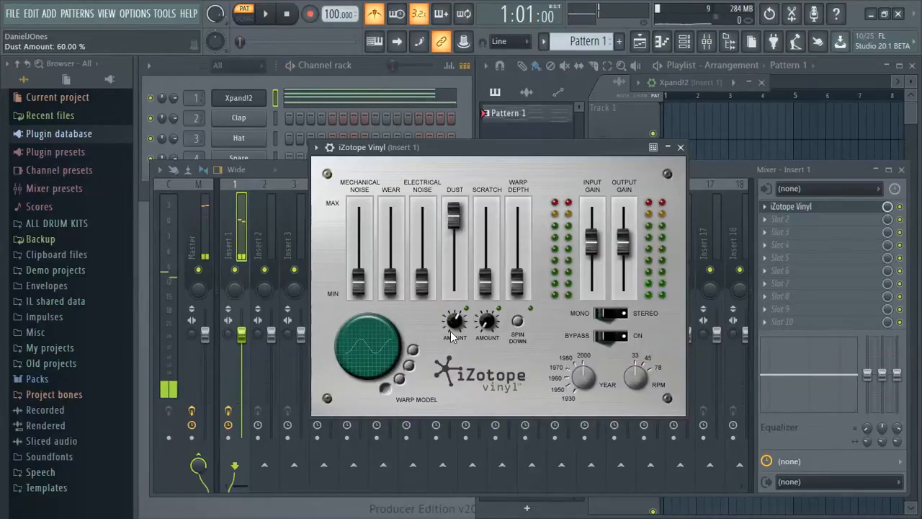
pyautogui.press('space')
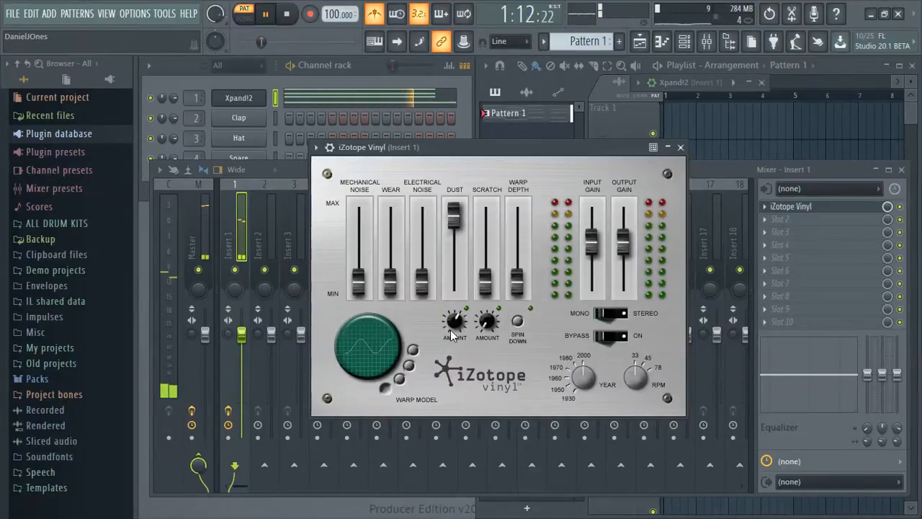
pyautogui.moveTo(450, 330); pyautogui.dragTo(455, 314)
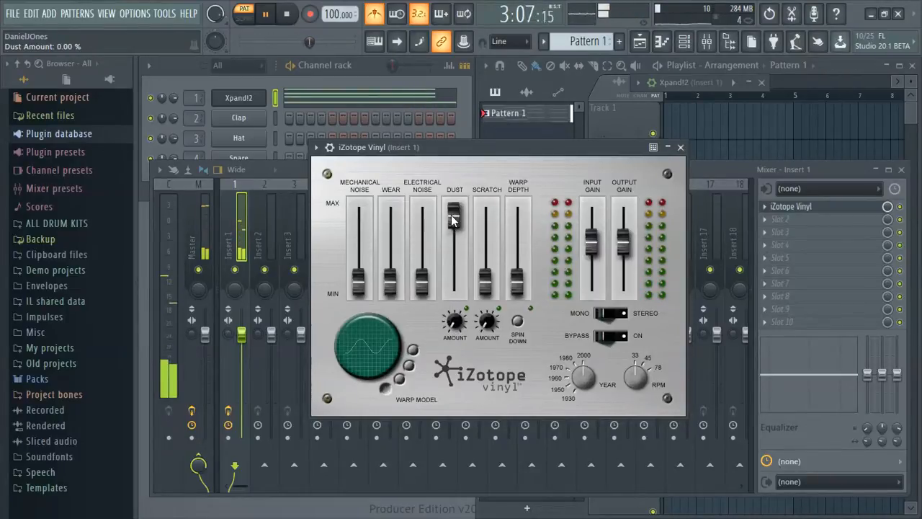
pyautogui.moveTo(451, 216); pyautogui.dragTo(456, 334)
# - Raise iZotope Vinyl's Electrical Noise slightly, and set Warp Depth to 30.61% and Wear to about 60% while auditioning the chords
pyautogui.moveTo(422, 281)
pyautogui.mouseDown()
pyautogui.moveTo(427, 249)
pyautogui.moveTo(427, 267)
pyautogui.mouseUp()
pyautogui.moveTo(514, 290); pyautogui.dragTo(517, 262)
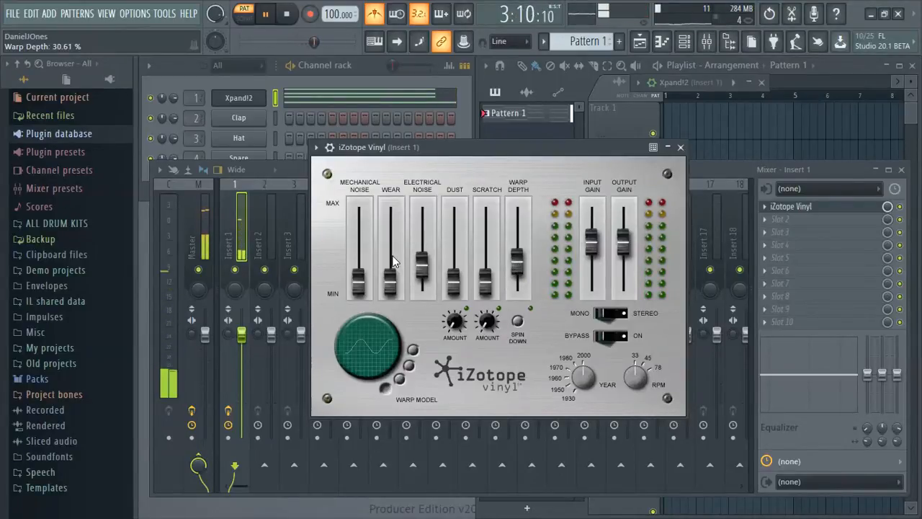
pyautogui.moveTo(391, 281); pyautogui.dragTo(393, 242)
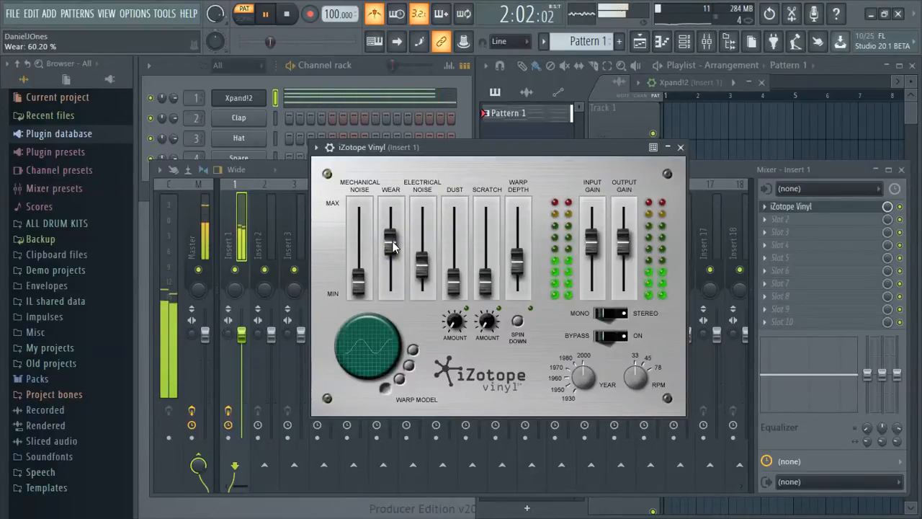
pyautogui.moveTo(393, 245); pyautogui.dragTo(394, 249)
pyautogui.press('space')
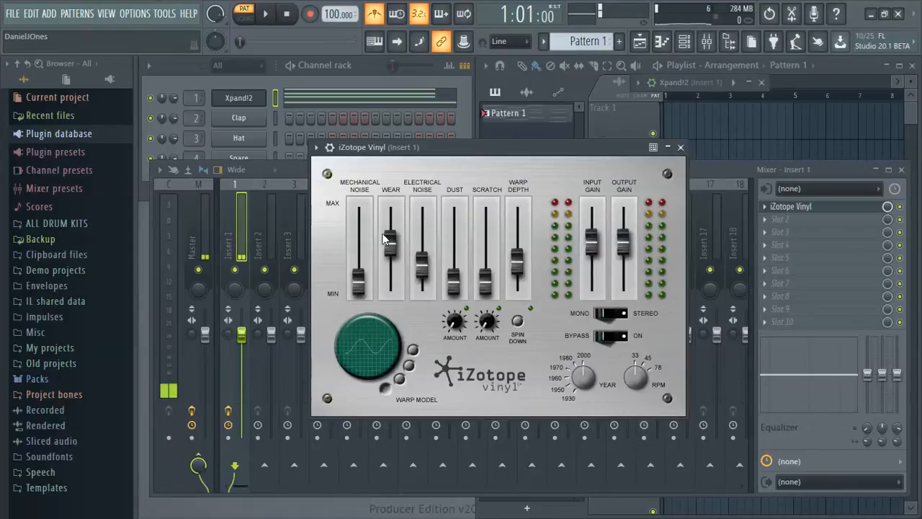
pyautogui.moveTo(415, 270)
pyautogui.mouseDown()
pyautogui.moveTo(422, 291)
pyautogui.moveTo(420, 266)
pyautogui.moveTo(422, 279)
pyautogui.mouseUp()
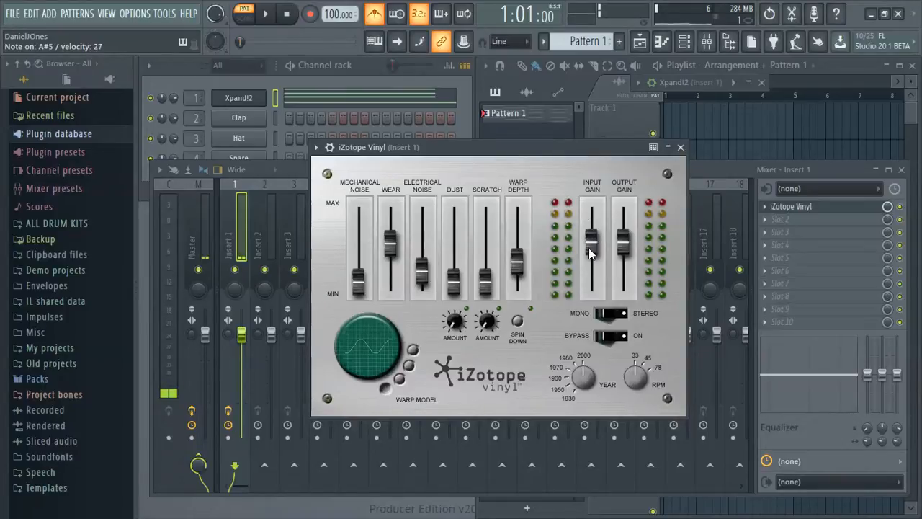
# - Play the pattern, lower iZotope Vinyl's Input Gain slightly, set Output Gain to about 7.8 dB and close the plugin
pyautogui.press('space')
pyautogui.moveTo(591, 247); pyautogui.dragTo(623, 247)
pyautogui.moveTo(625, 247)
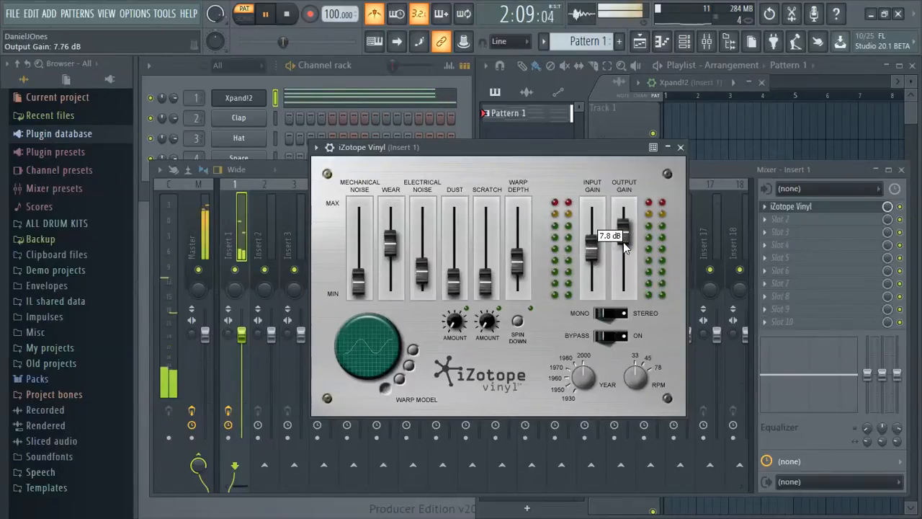
pyautogui.click(680, 147)
# - Load Fruity Reeverb 2 into the second effect slot of mixer track Insert 1 and set its wet level to 36%
pyautogui.click(785, 219)
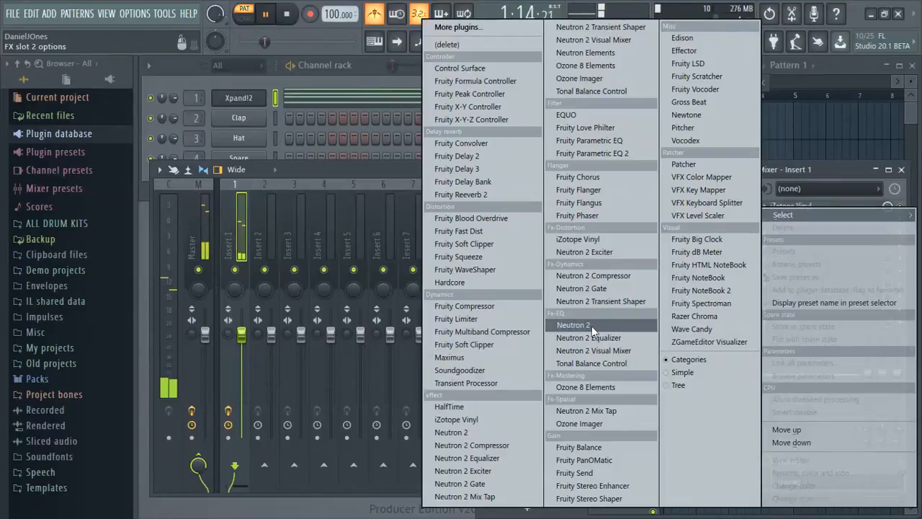
pyautogui.click(459, 195)
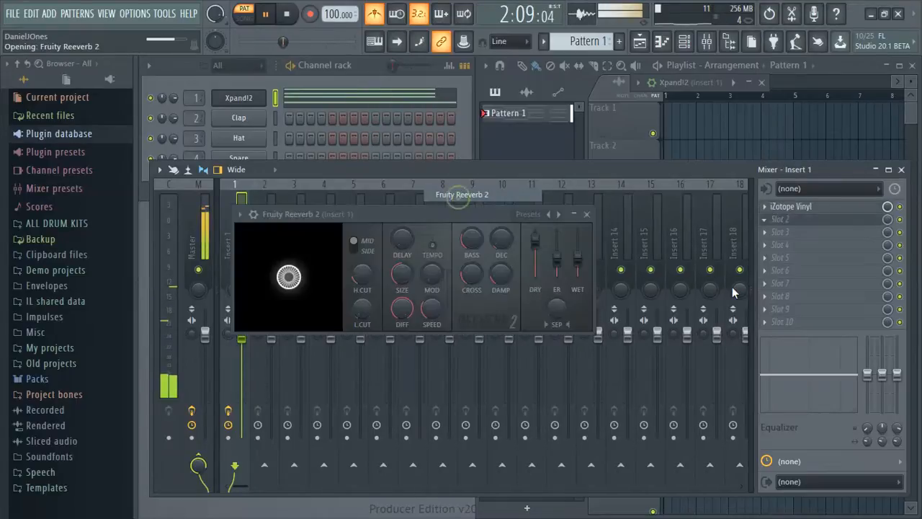
pyautogui.moveTo(577, 257)
pyautogui.mouseDown()
pyautogui.moveTo(577, 248)
pyautogui.moveTo(578, 263)
pyautogui.mouseUp()
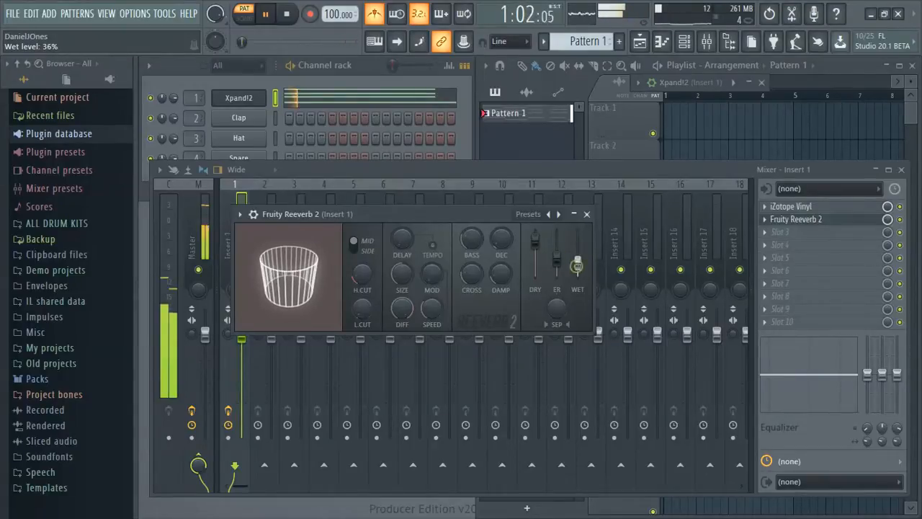
# - Set Fruity Reeverb 2's bass multiplier to 44%, widen its room and adjust the decay time to about 4.4 s; close it and stop playback
pyautogui.moveTo(503, 242); pyautogui.dragTo(502, 227)
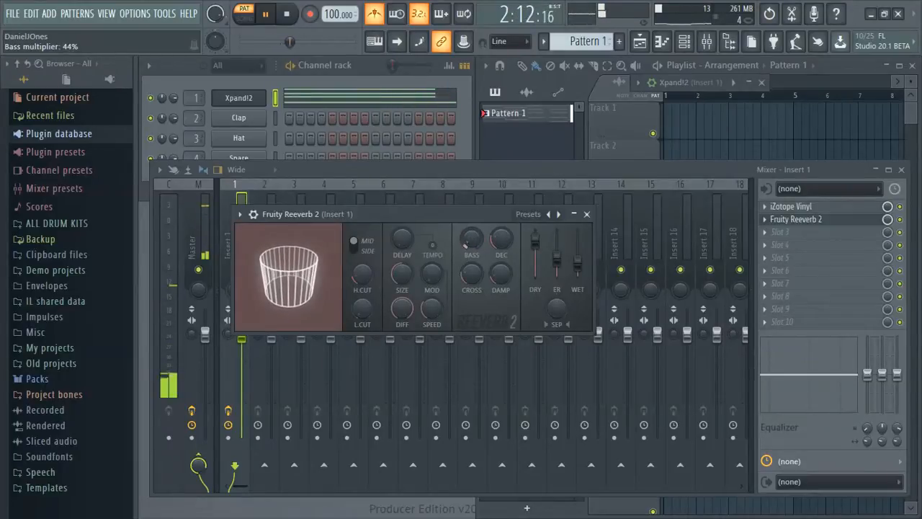
pyautogui.moveTo(301, 301); pyautogui.dragTo(300, 260)
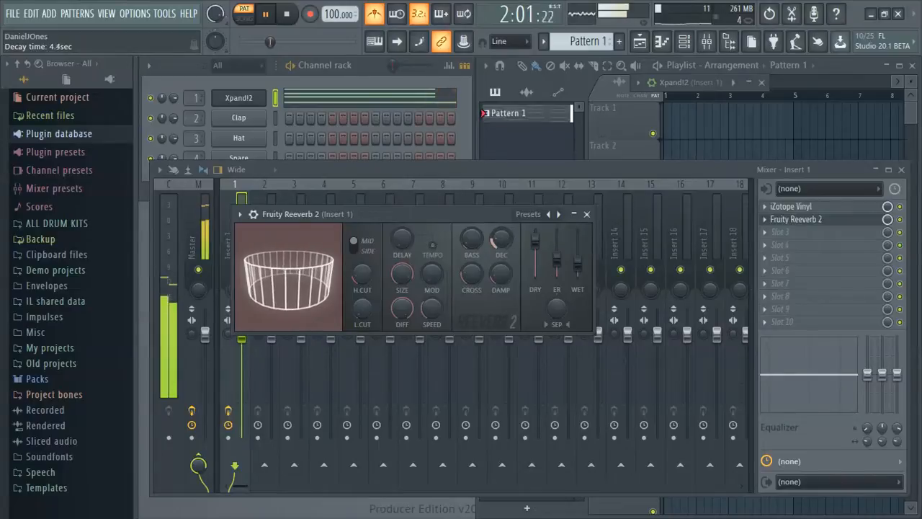
pyautogui.moveTo(501, 239); pyautogui.dragTo(503, 246)
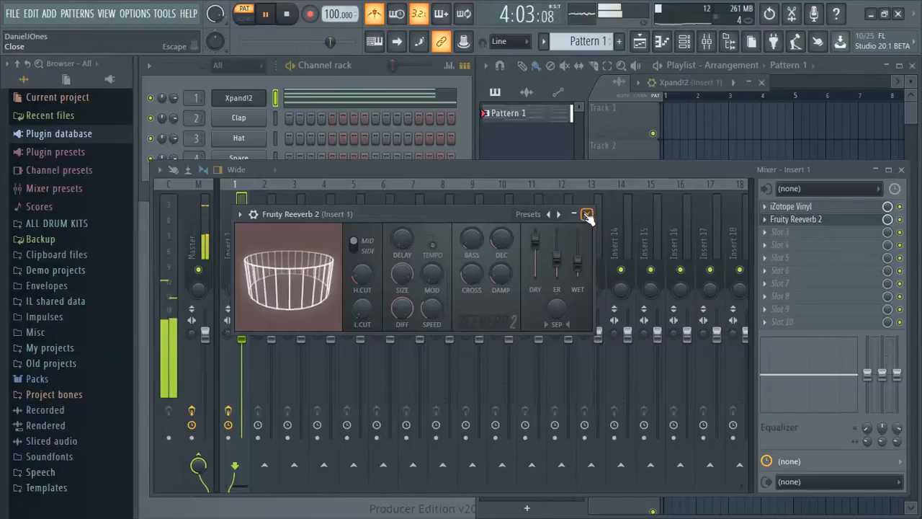
pyautogui.click(587, 216)
pyautogui.press('space')
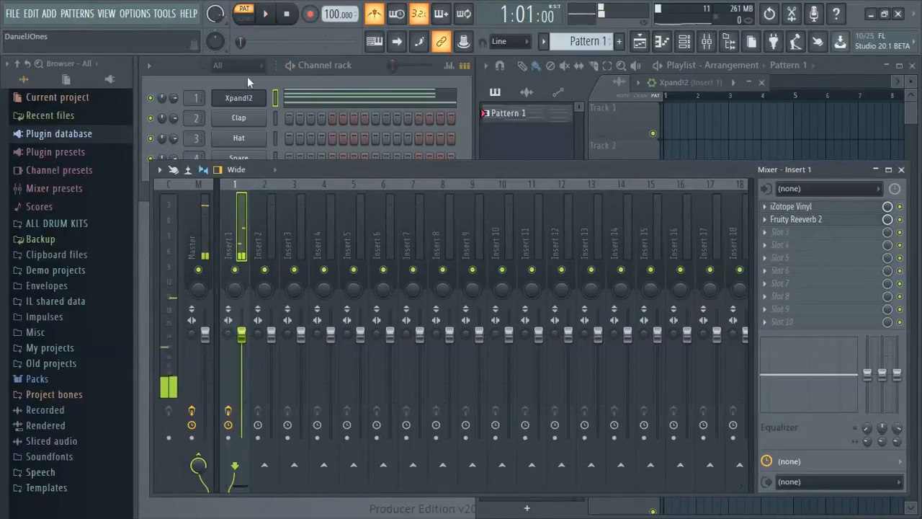
# - Clone the Xpand!2 channel and play the pattern to try melody ideas on the copy
pyautogui.rightClick(241, 101)
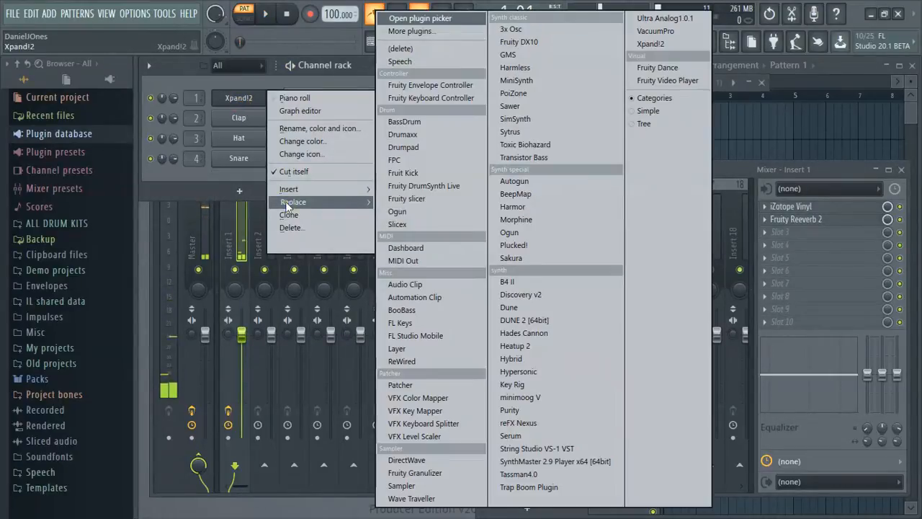
pyautogui.click(287, 214)
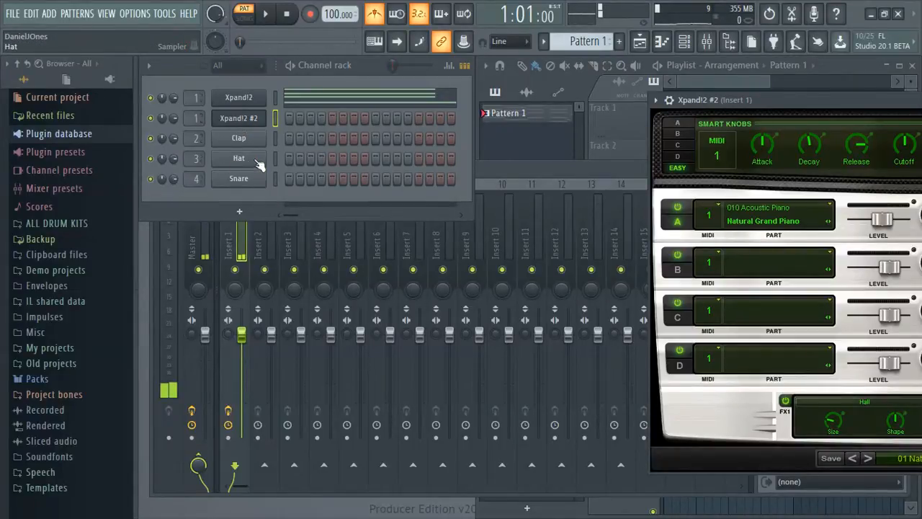
pyautogui.press('space')
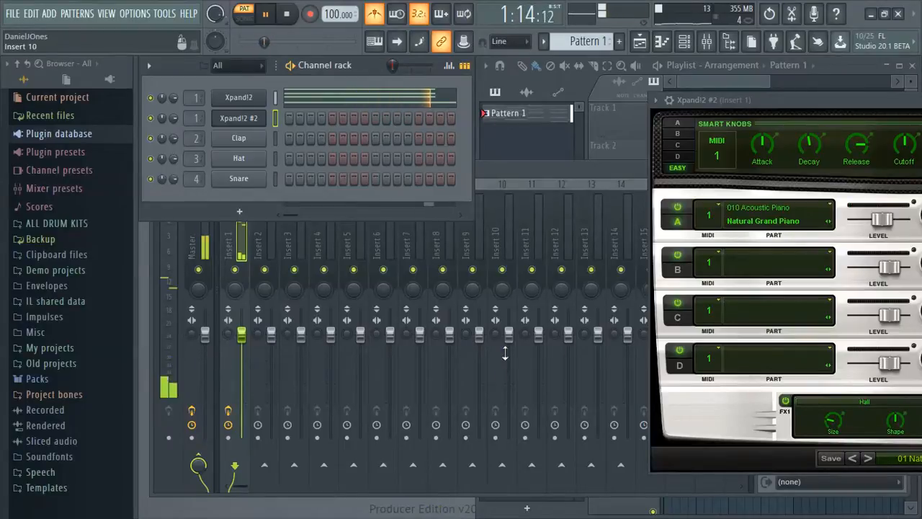
pyautogui.press('space')
pyautogui.click(871, 13)
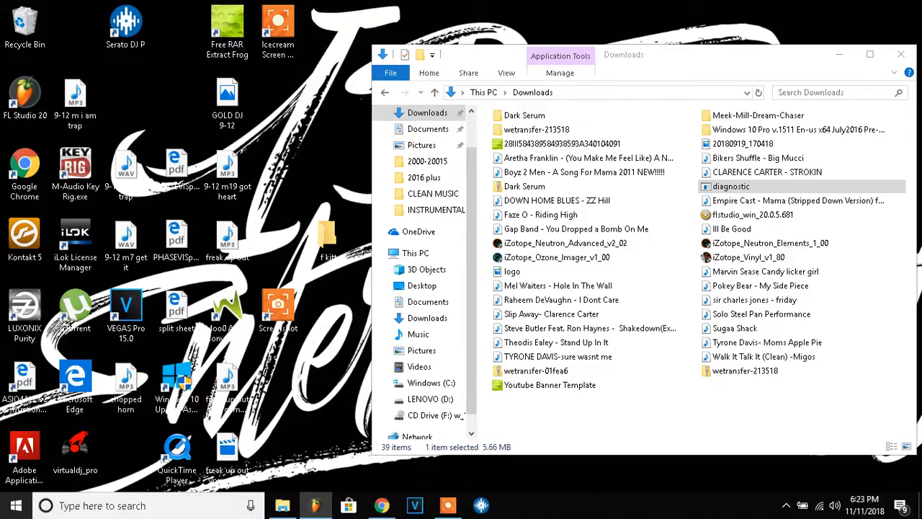
pyautogui.click(447, 505)
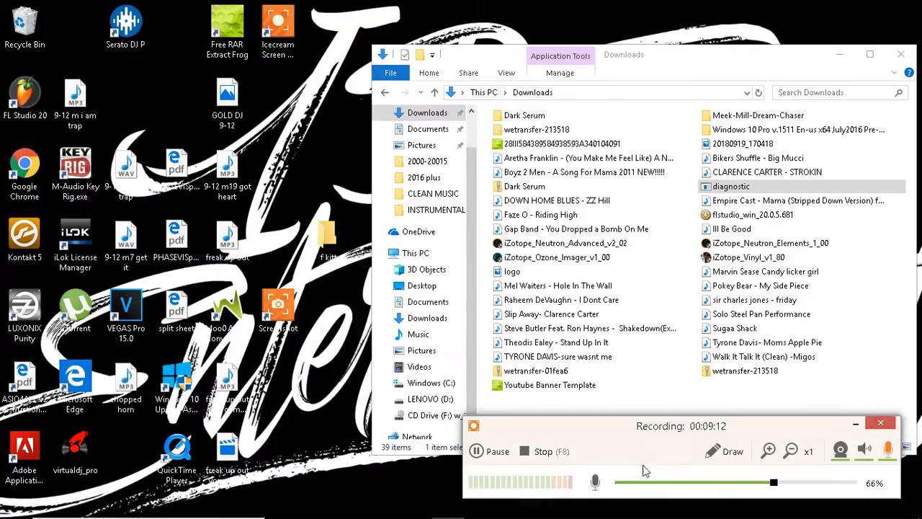
pyautogui.click(476, 451)
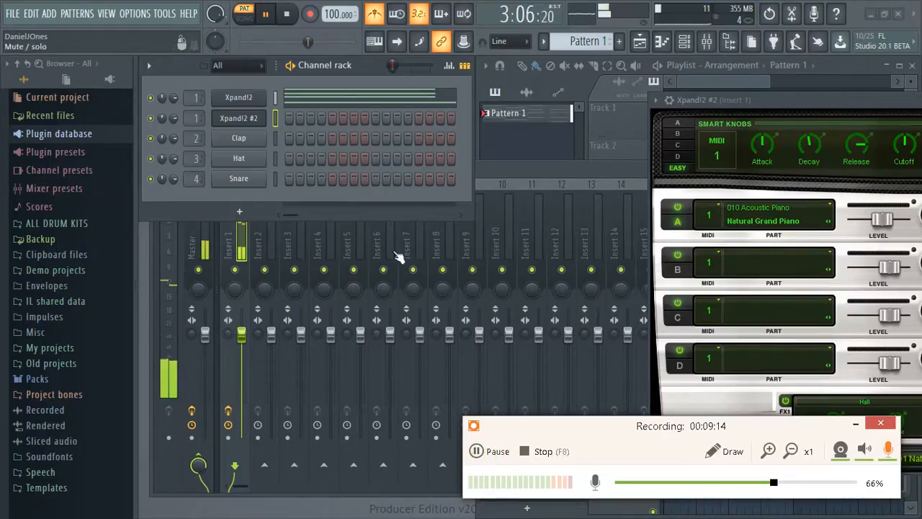
# - Move the cloned Xpand!2 window fully into view, stop playback, and record a short melody take into the cloned channel
pyautogui.moveTo(760, 95); pyautogui.dragTo(248, 136)
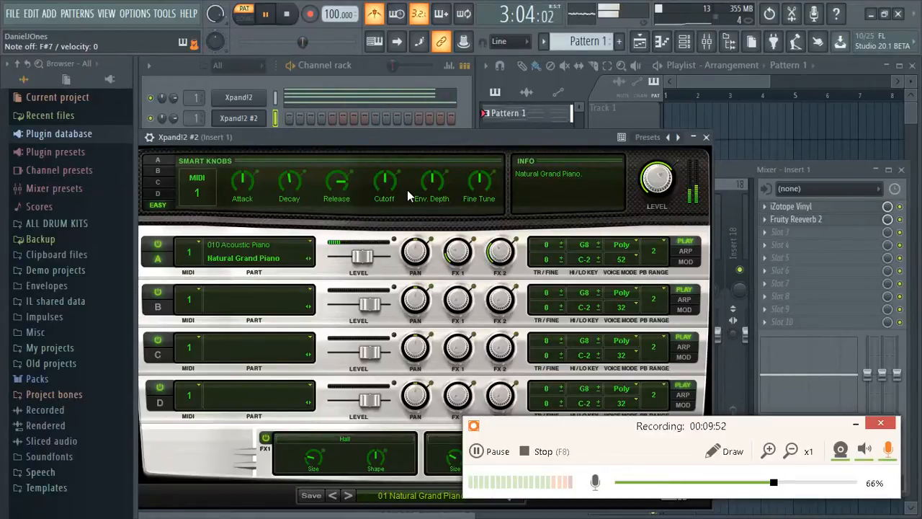
pyautogui.click(286, 14)
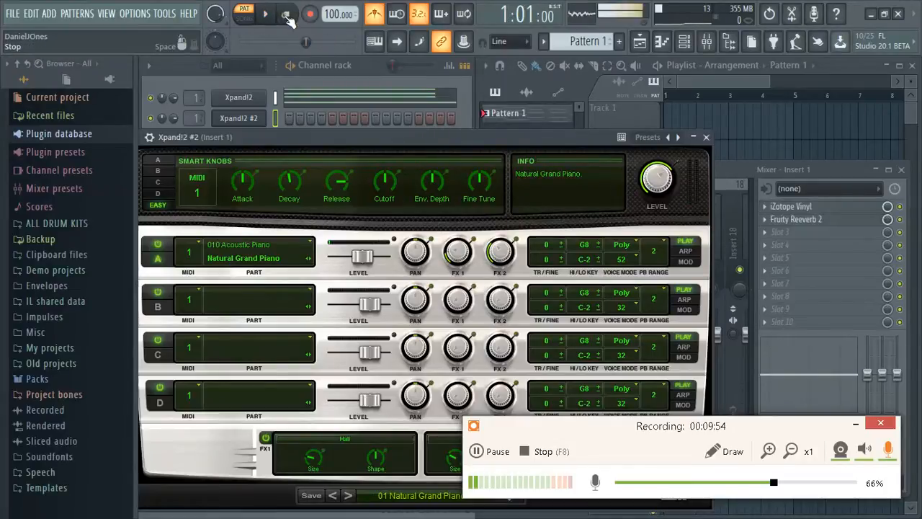
pyautogui.click(314, 22)
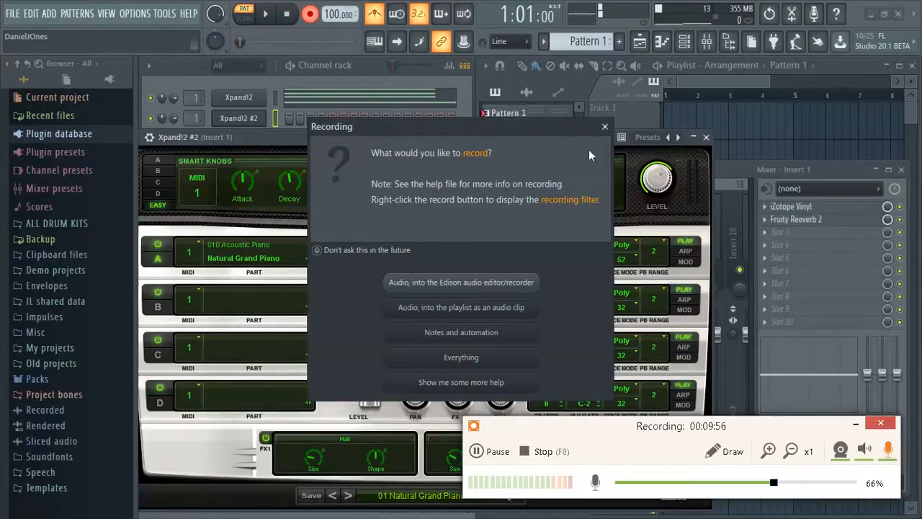
pyautogui.click(604, 126)
pyautogui.click(265, 16)
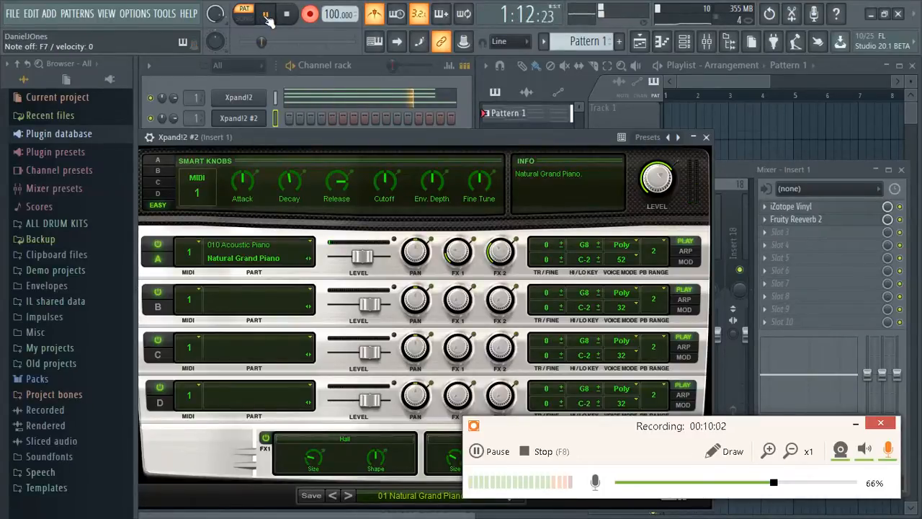
pyautogui.click(266, 16)
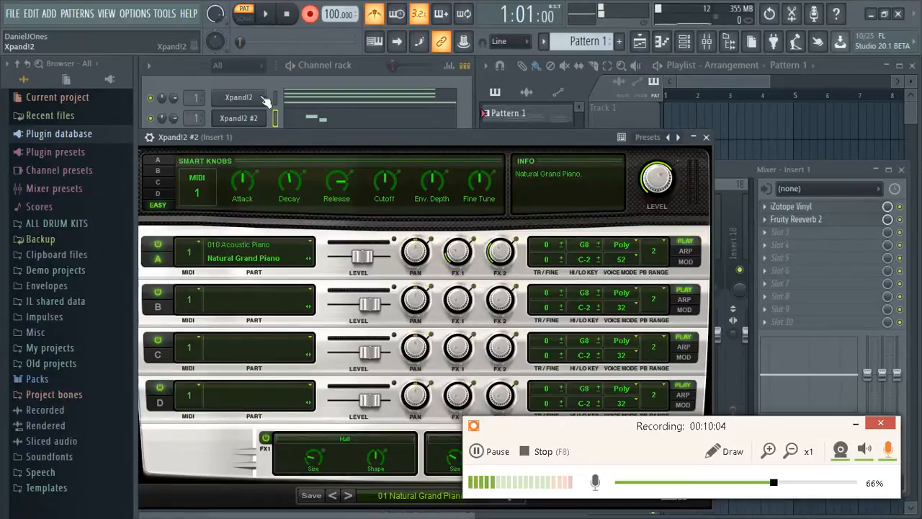
# - Undo the last melody take and record a new melody of about two bars into the cloned channel Xpand!2 #2
pyautogui.click(379, 65)
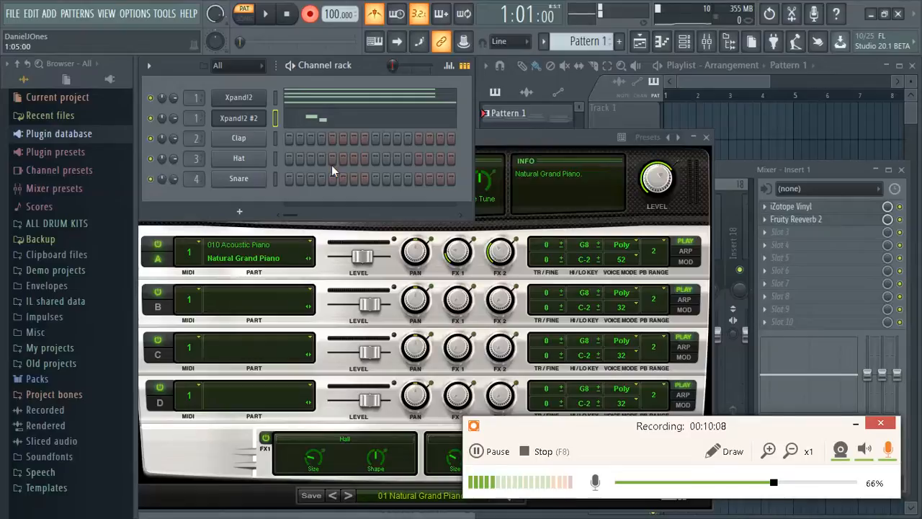
pyautogui.hotkey('ctrl', 'z')
pyautogui.click(269, 15)
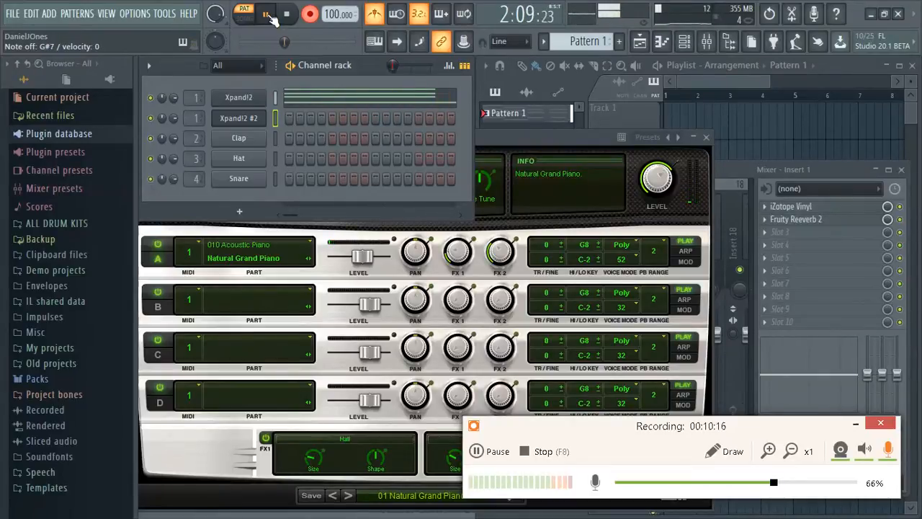
pyautogui.press('space')
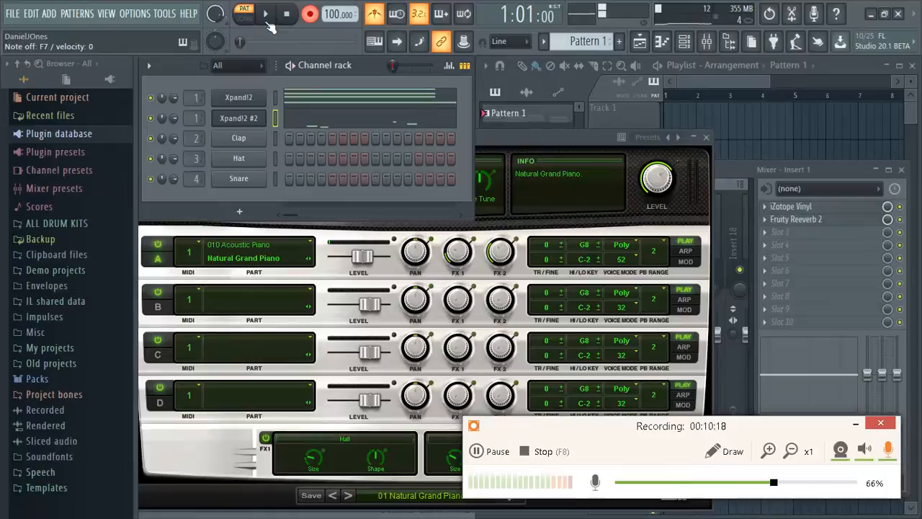
# - Widen the Channel rack to show more of the pattern and open the Xpand!2 #2 piano roll to inspect the recorded notes
pyautogui.moveTo(469, 216); pyautogui.dragTo(823, 245)
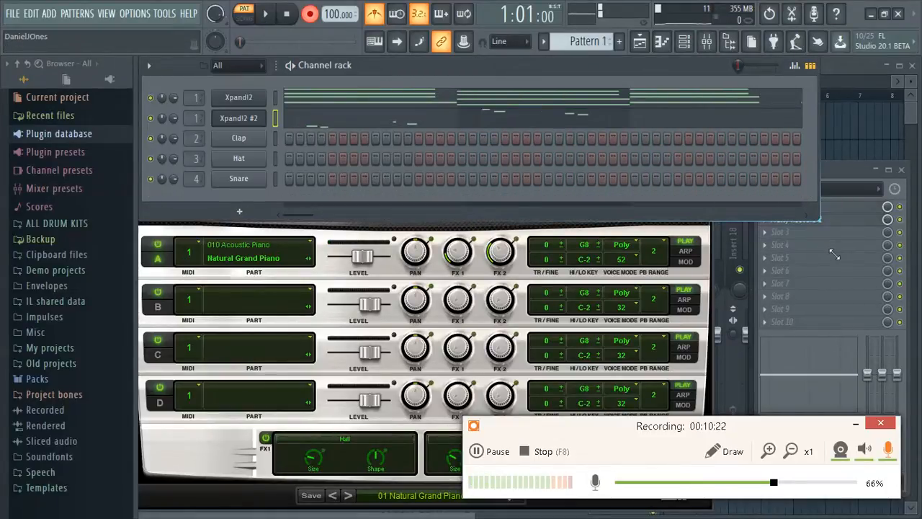
pyautogui.click(465, 123)
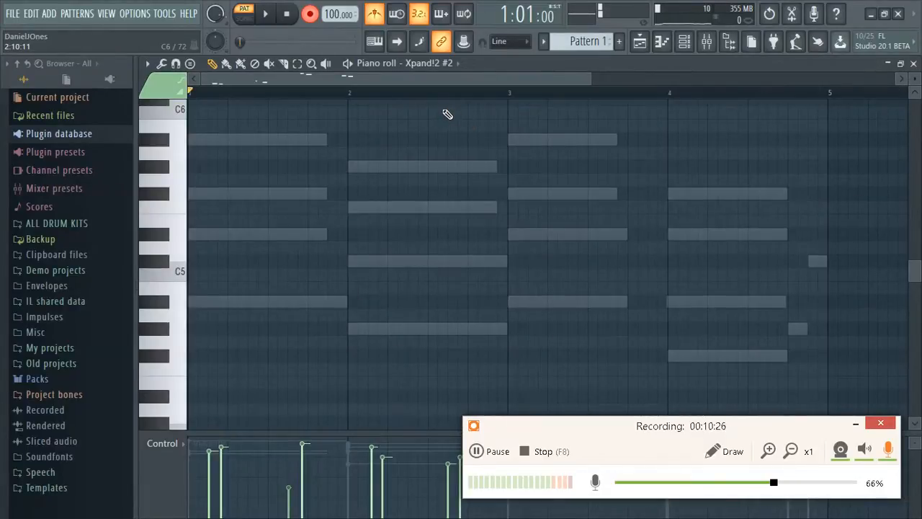
pyautogui.scroll(10, 476, 240)
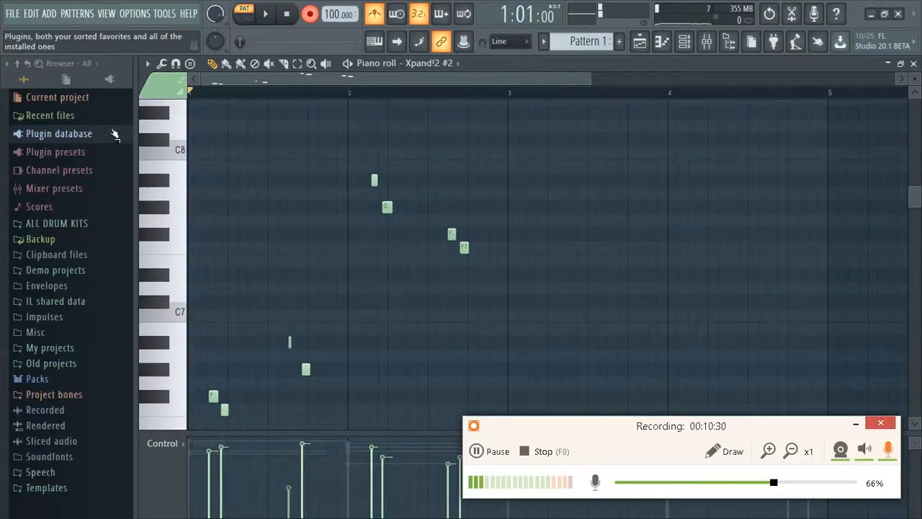
pyautogui.scroll(-4, 288, 196)
pyautogui.scroll(-4, 288, 196)
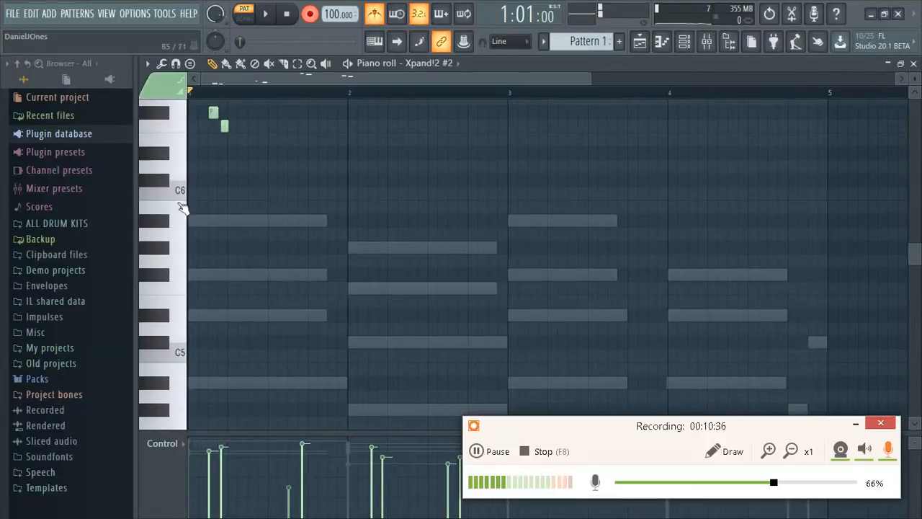
# - Turn off the display of ghost channels in the piano roll
pyautogui.click(161, 65)
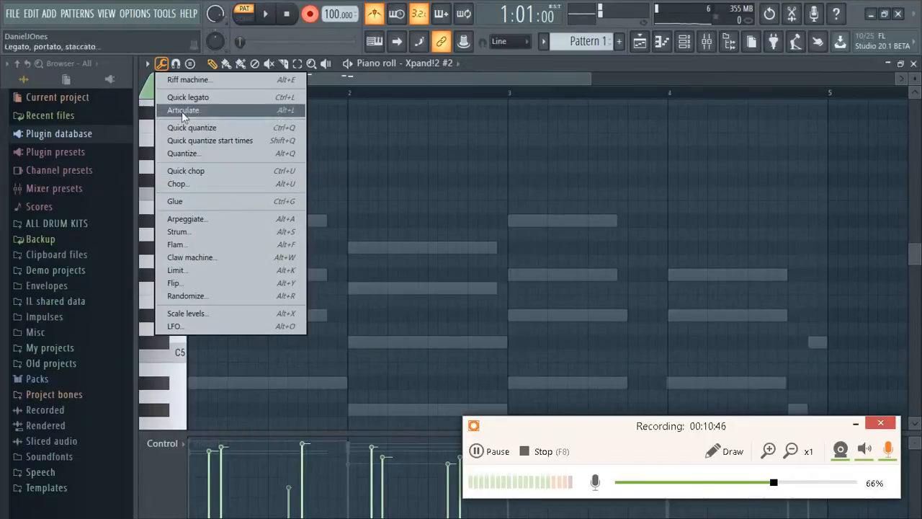
pyautogui.click(147, 65)
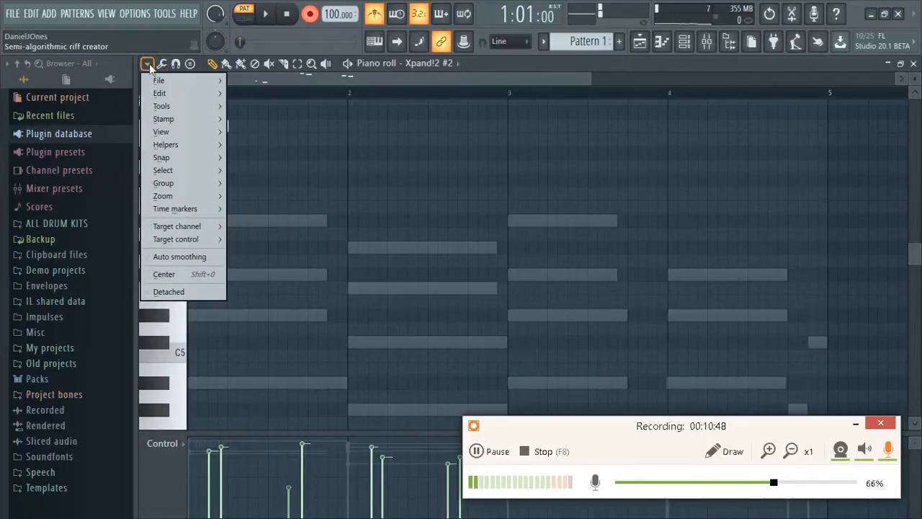
pyautogui.moveTo(189, 151)
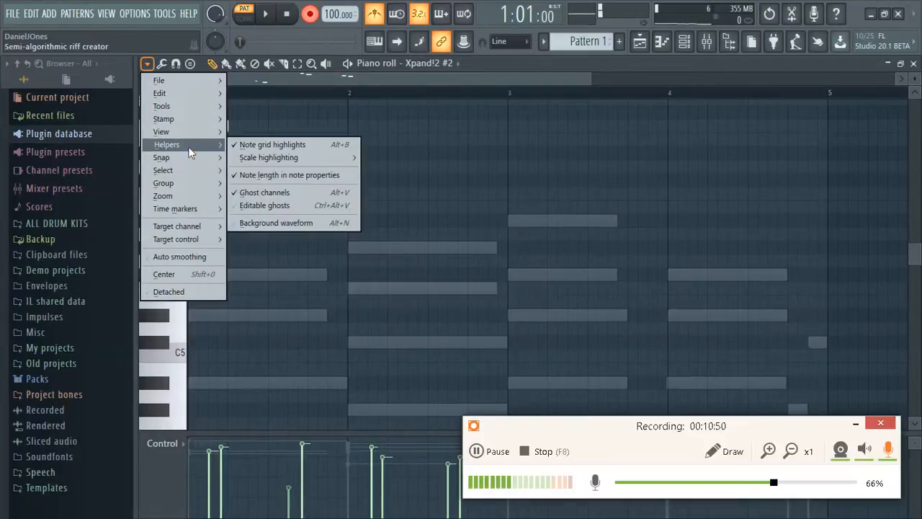
pyautogui.click(304, 193)
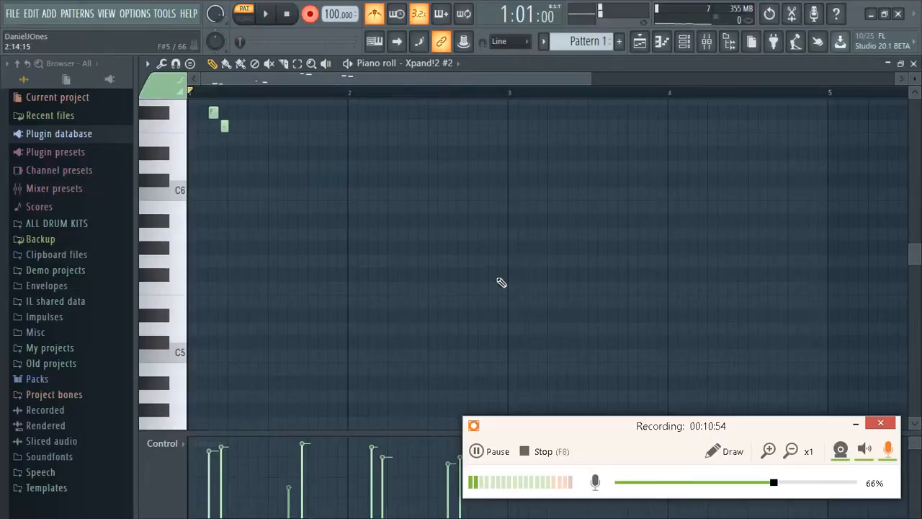
# - Turn off recording, minimise the screen recorder, and play back the recorded melody in a closer piano roll view
pyautogui.scroll(6, 305, 181)
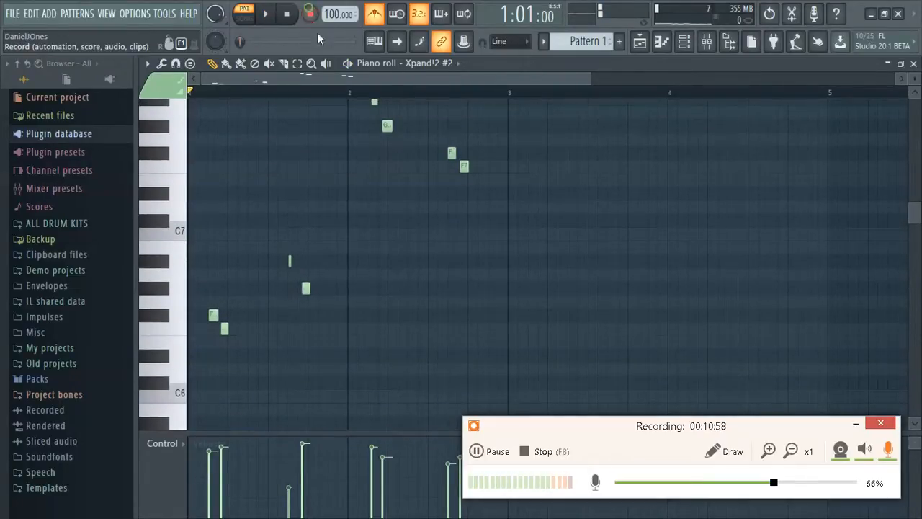
pyautogui.press('space')
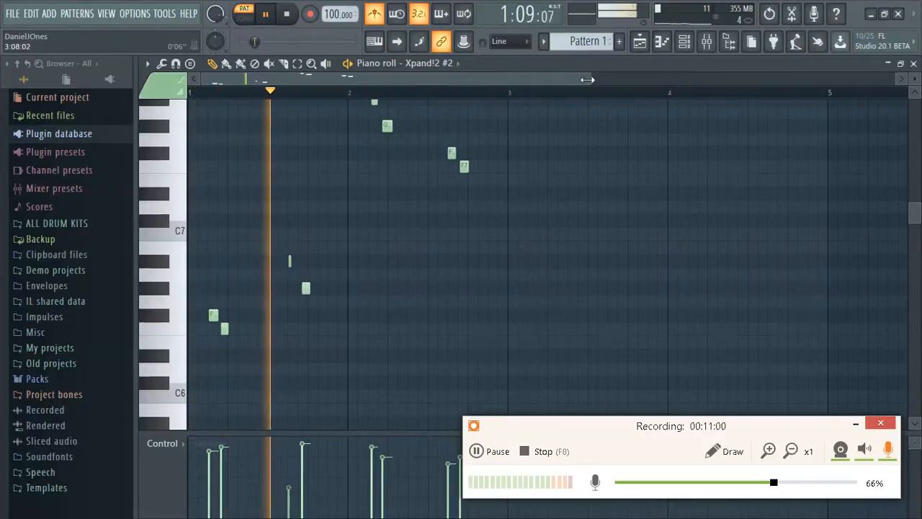
pyautogui.moveTo(587, 79); pyautogui.dragTo(426, 103)
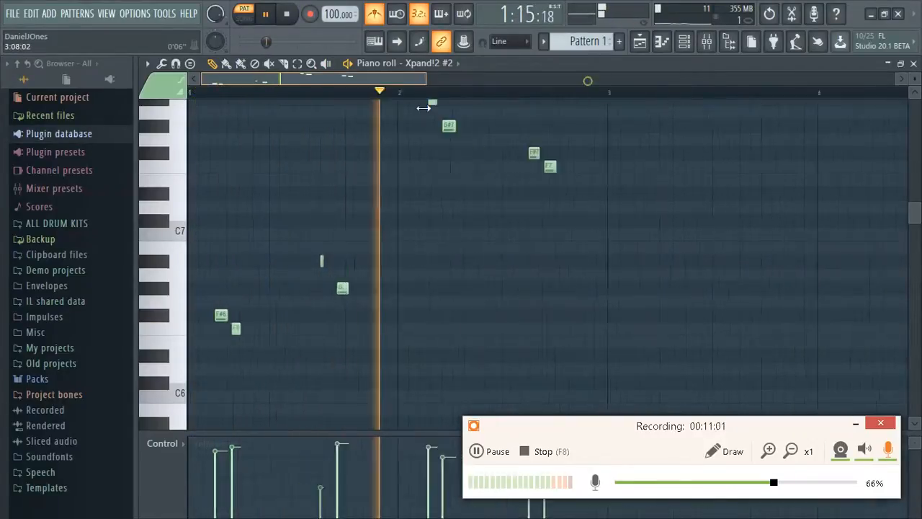
pyautogui.click(855, 425)
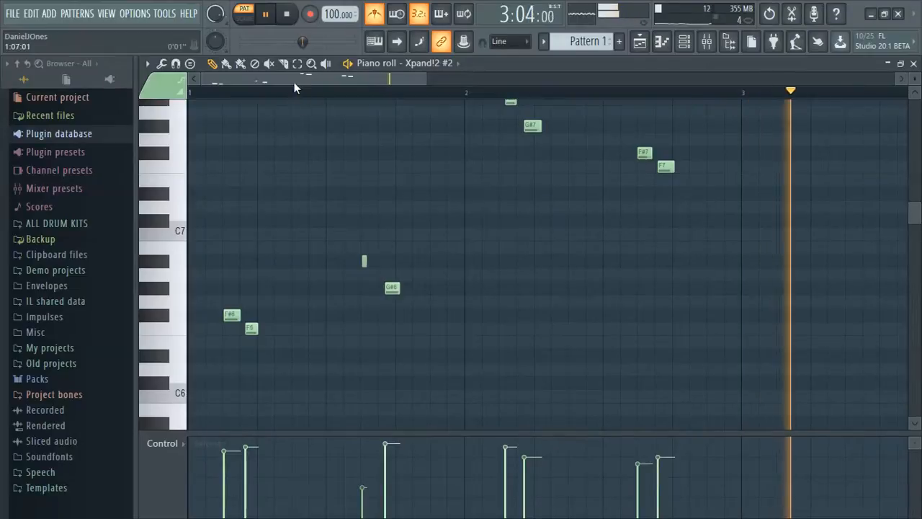
pyautogui.press('space')
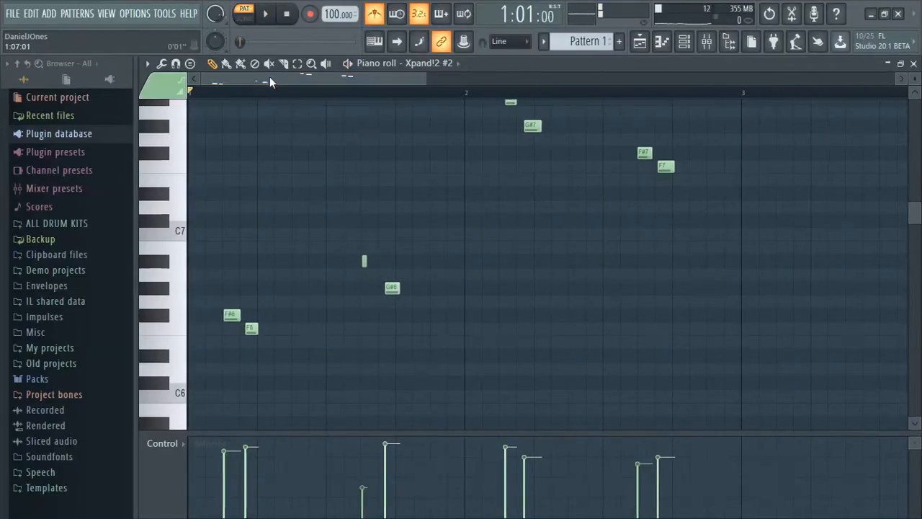
# - Duplicate the two-bar melody into bars 3 and 4 and deselect the copied notes
pyautogui.scroll(4, 425, 186)
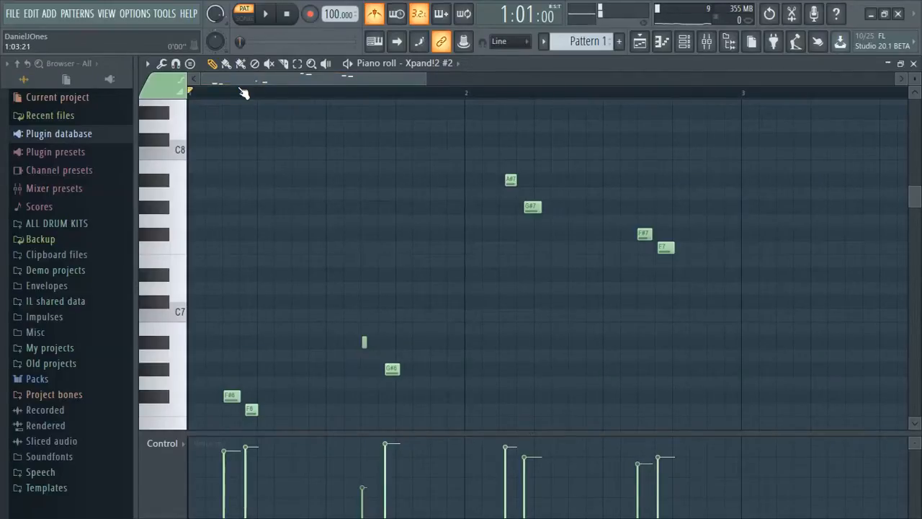
pyautogui.hscroll(3, 243, 92)
pyautogui.moveTo(413, 409); pyautogui.dragTo(473, 408)
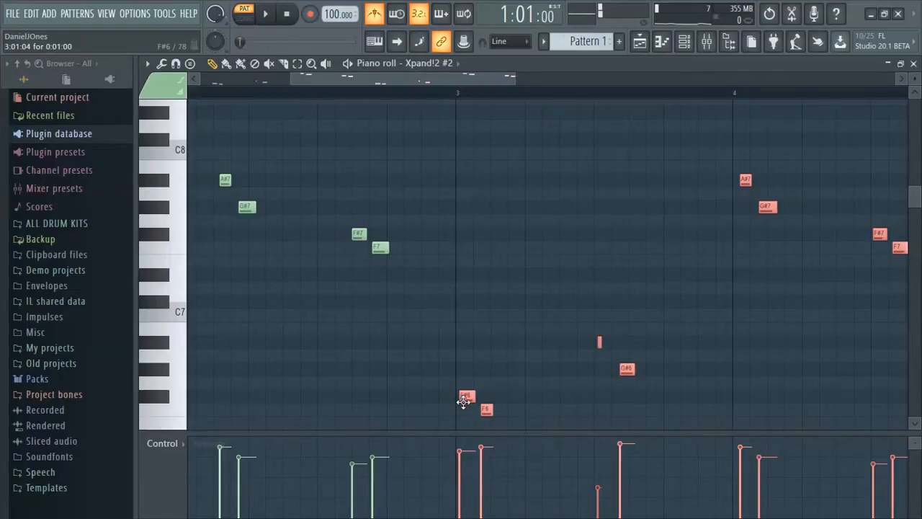
pyautogui.moveTo(466, 399); pyautogui.dragTo(463, 402)
pyautogui.press('Delete')
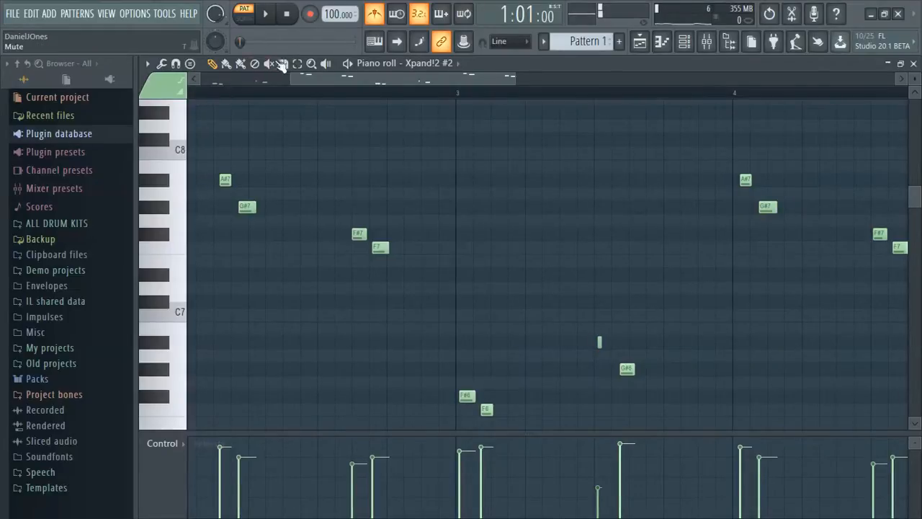
# - Select the copied melody notes in bars 3 and 4 and shift them slightly earlier to start exactly on bar 3
pyautogui.click(459, 396)
pyautogui.moveTo(445, 414); pyautogui.dragTo(401, 148)
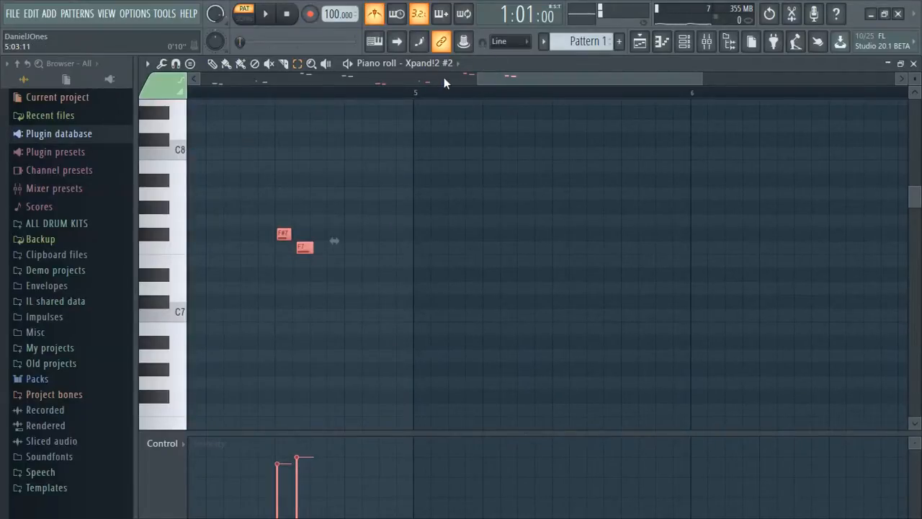
pyautogui.click(440, 79)
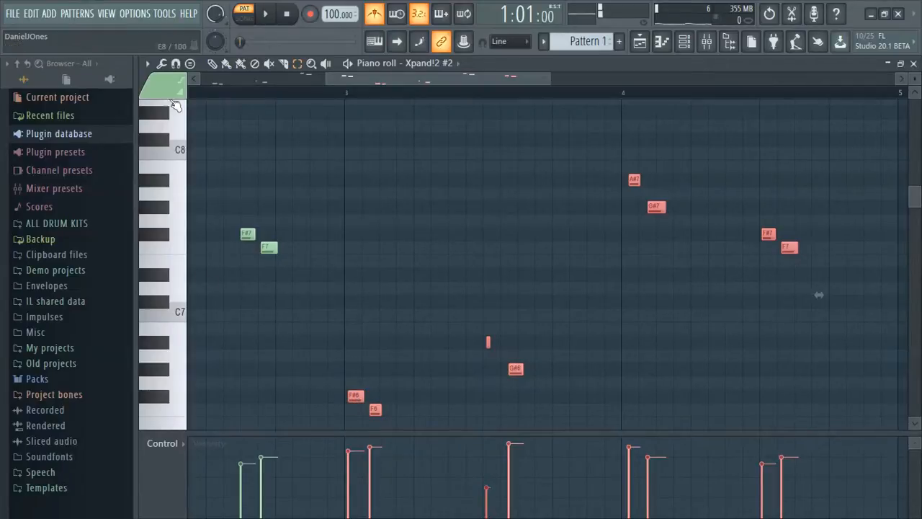
pyautogui.press('b')
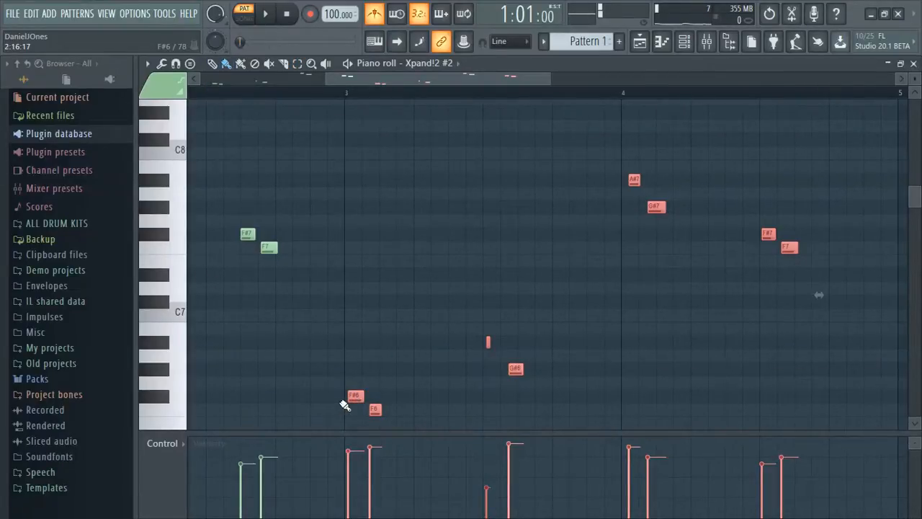
pyautogui.moveTo(356, 397); pyautogui.dragTo(353, 397)
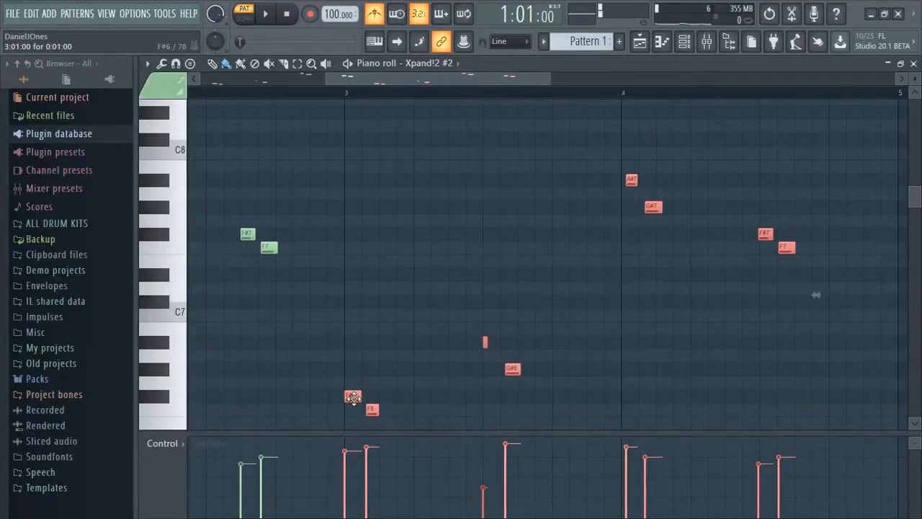
# - Close and reopen the Xpand!2 #2 piano roll and play the pattern to check the duplicated melody
pyautogui.press('F7')
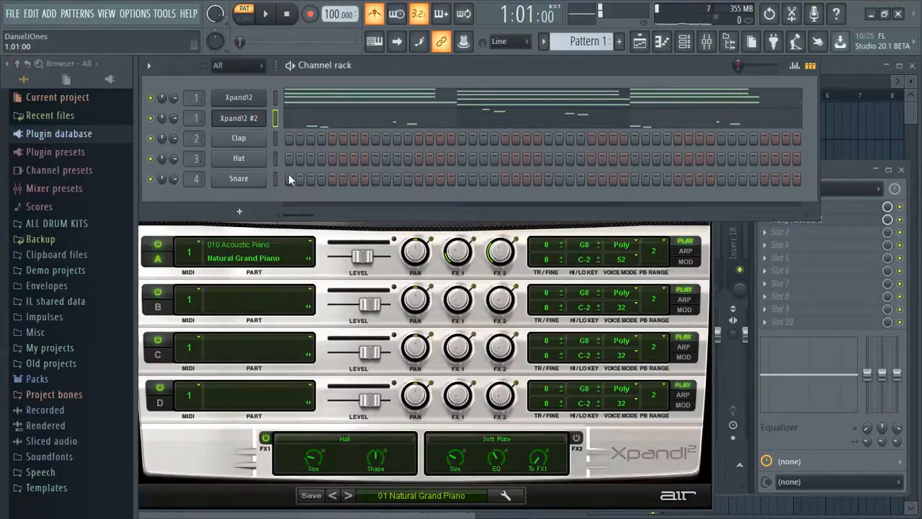
pyautogui.click(322, 127)
pyautogui.press('space')
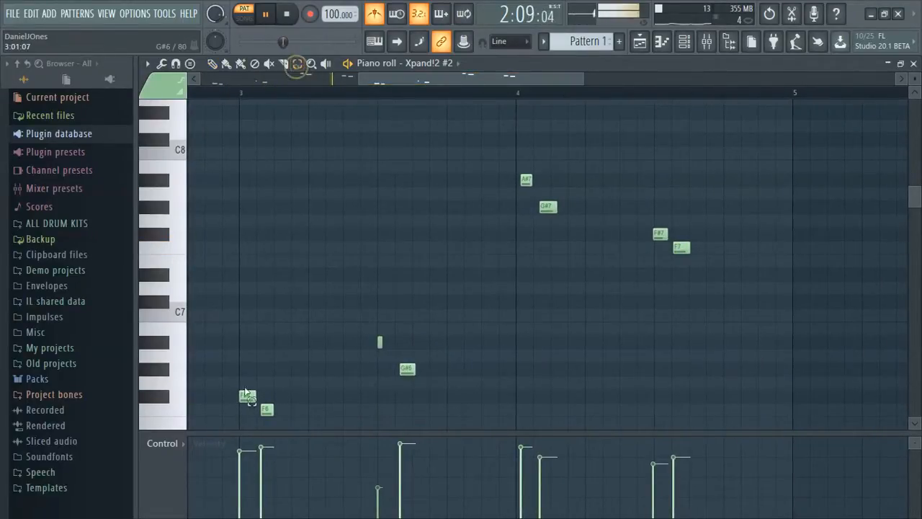
# - Stop playback and move all copied notes about half a beat later, matching the original melody's timing in bars 1 and 2
pyautogui.moveTo(233, 427); pyautogui.dragTo(704, 190)
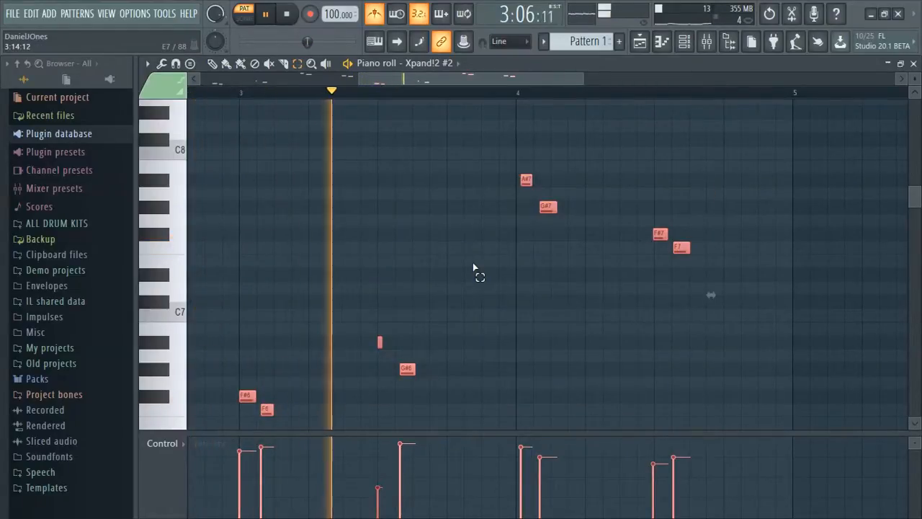
pyautogui.press('space')
pyautogui.moveTo(388, 79); pyautogui.dragTo(180, 81)
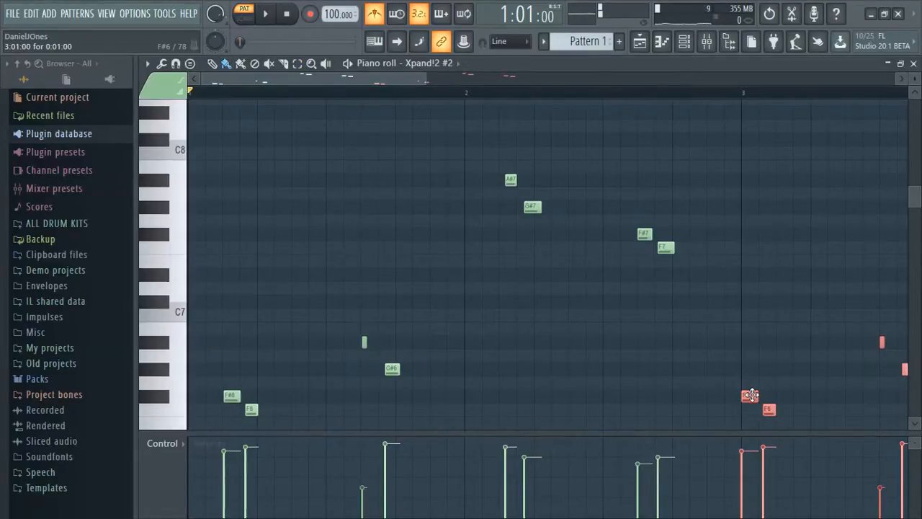
pyautogui.moveTo(749, 394); pyautogui.dragTo(783, 394)
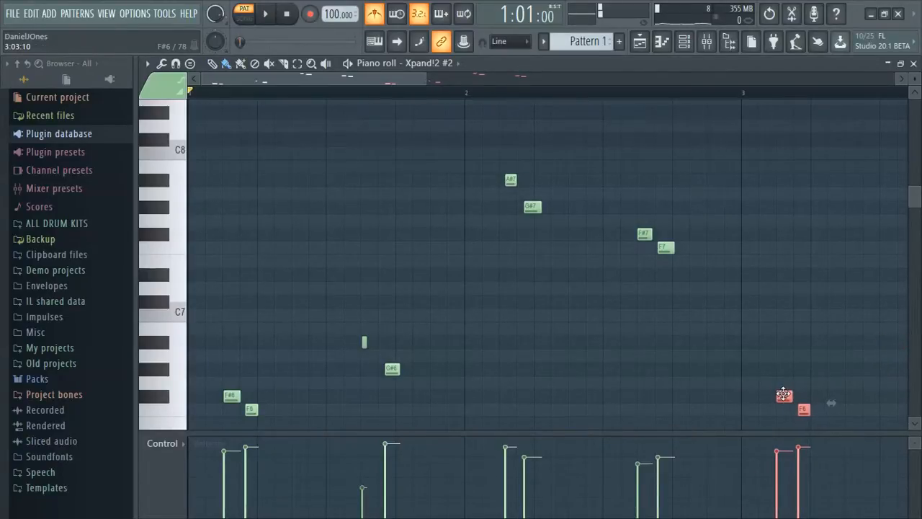
# - Play the pattern to check the shifted notes through bars 3 and 4, and close the piano roll
pyautogui.press('space')
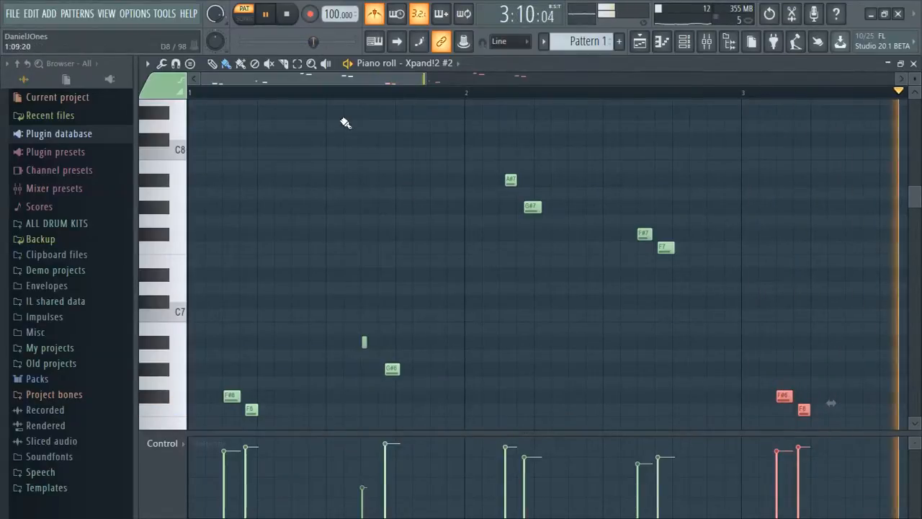
pyautogui.moveTo(337, 79); pyautogui.dragTo(547, 67)
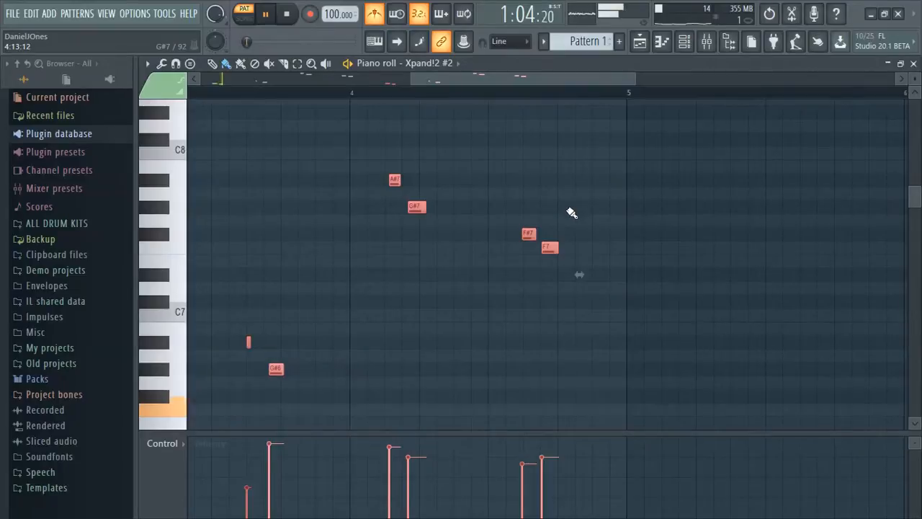
pyautogui.click(914, 63)
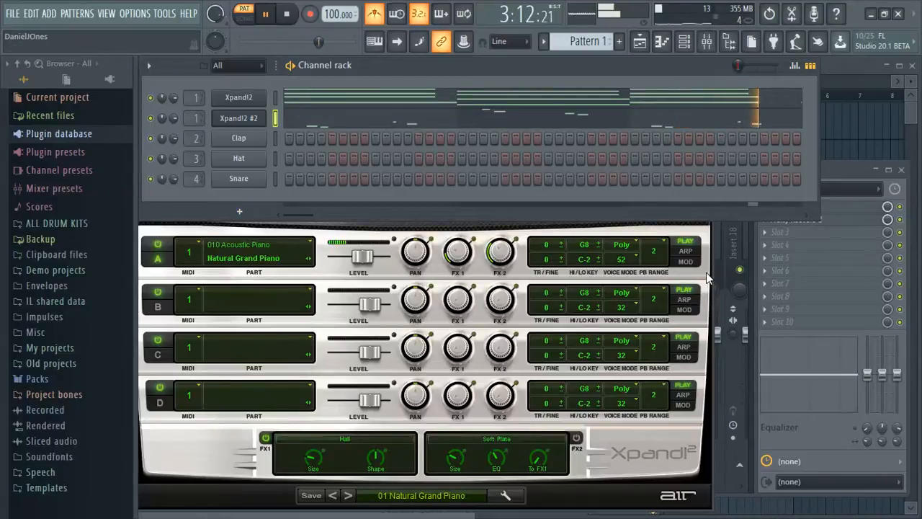
# - Close the cloned Xpand!2 window and set the panning of mixer track Insert 1 to centre
pyautogui.click(245, 121)
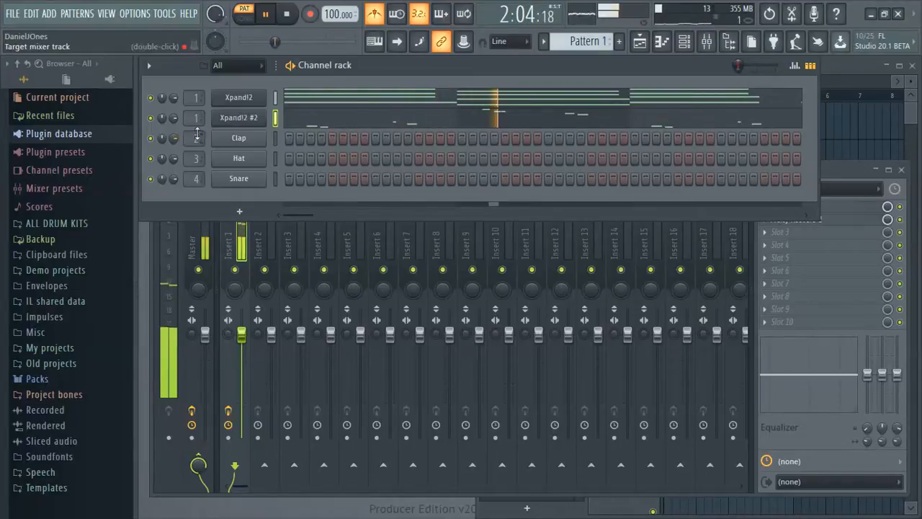
pyautogui.click(236, 292)
pyautogui.moveTo(235, 290)
pyautogui.mouseDown()
pyautogui.moveTo(235, 274)
pyautogui.moveTo(235, 291)
pyautogui.mouseUp()
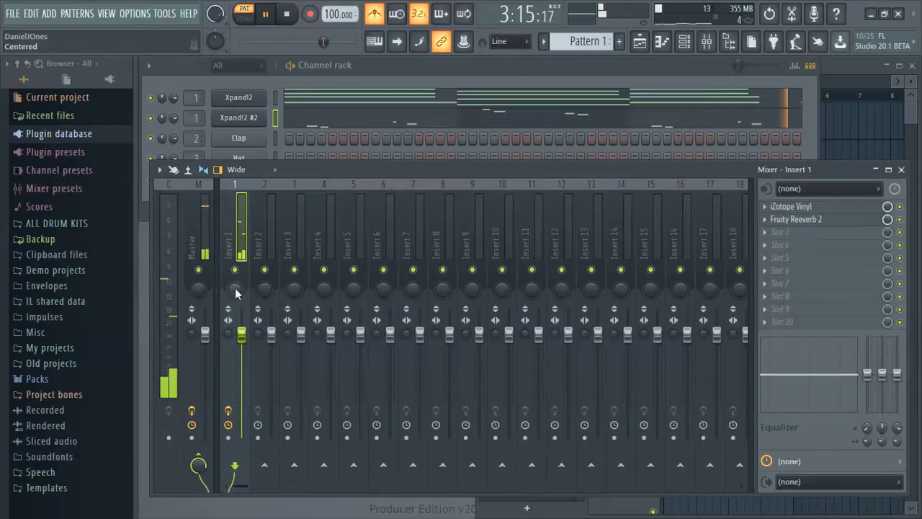
# - Pan the Xpand!2 and Xpand!2 #2 channels off centre in the Channel rack while the pattern plays
pyautogui.click(428, 69)
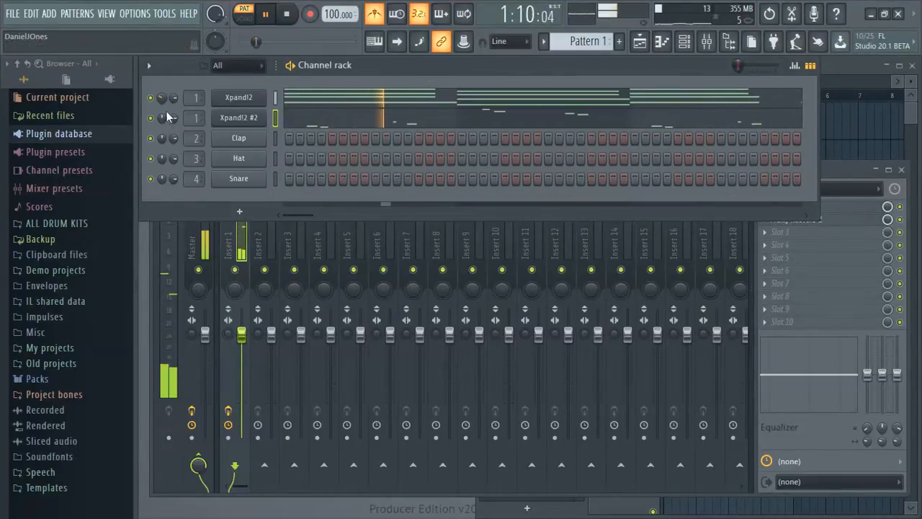
pyautogui.moveTo(167, 122); pyautogui.dragTo(159, 125)
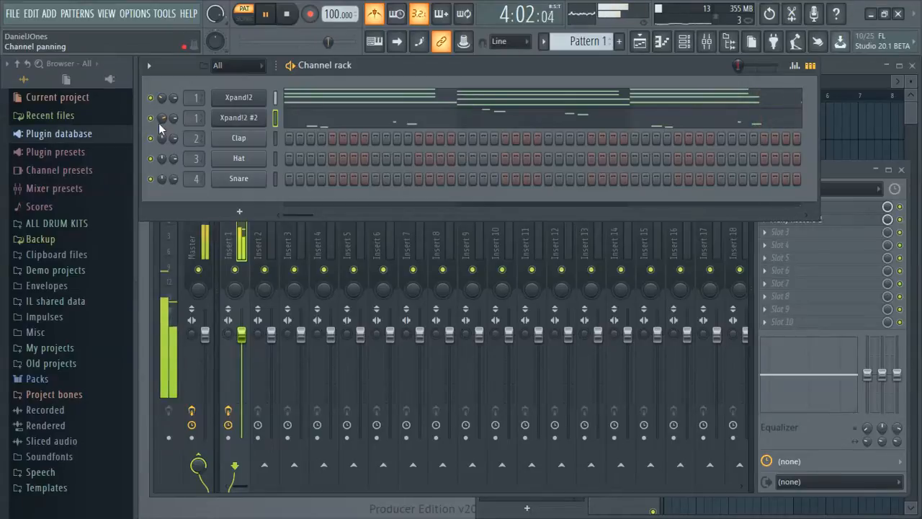
# - Fine-tune the panning of the Xpand!2 #2 channel in the Channel rack while the pattern plays
pyautogui.moveTo(162, 125); pyautogui.dragTo(162, 137)
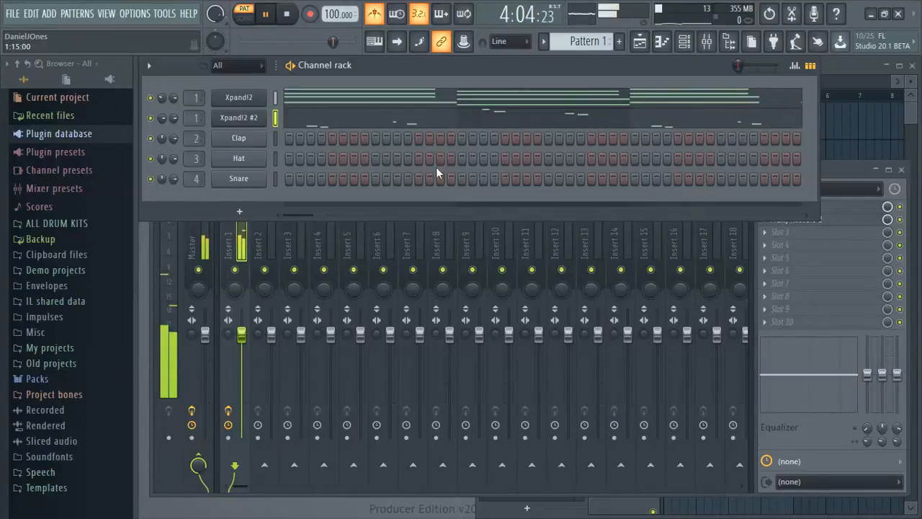
# - Place four back-to-back Pattern 1 clips on playlist Track 1, starting at bars 1, 5, 9 and 13
pyautogui.click(829, 65)
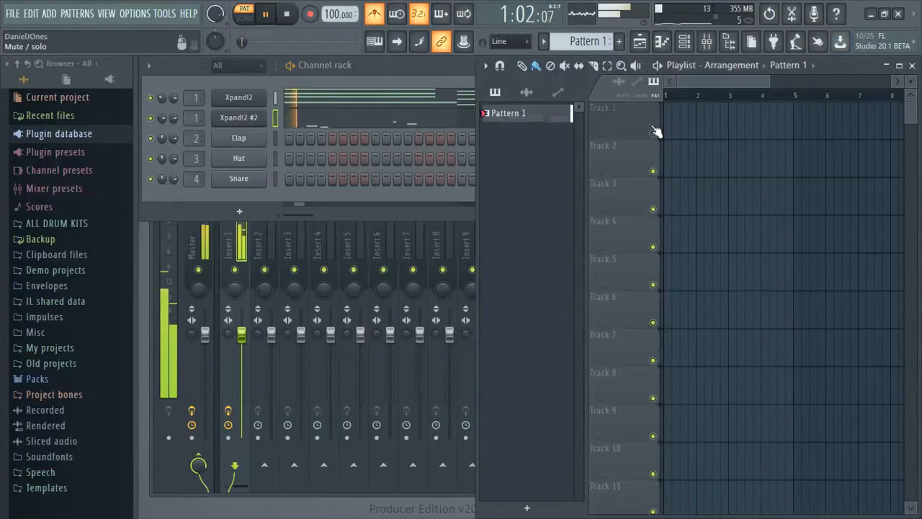
pyautogui.click(669, 119)
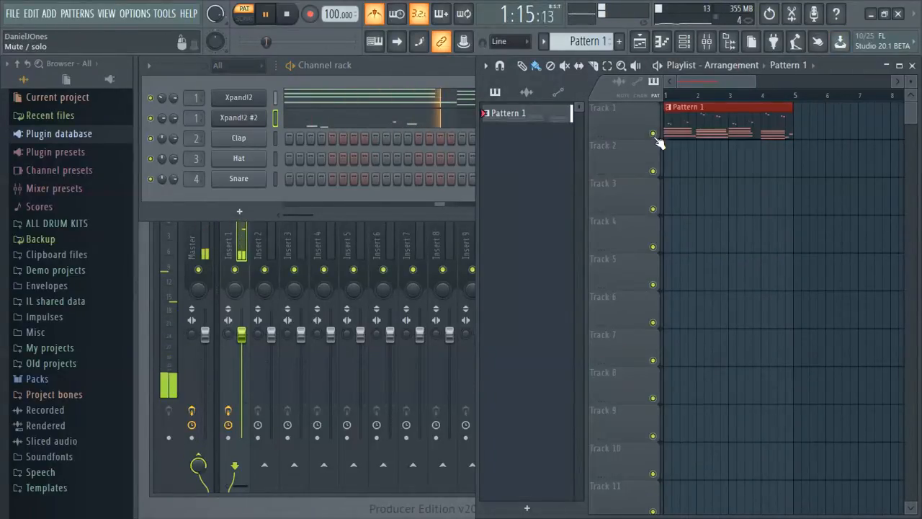
pyautogui.click(809, 120)
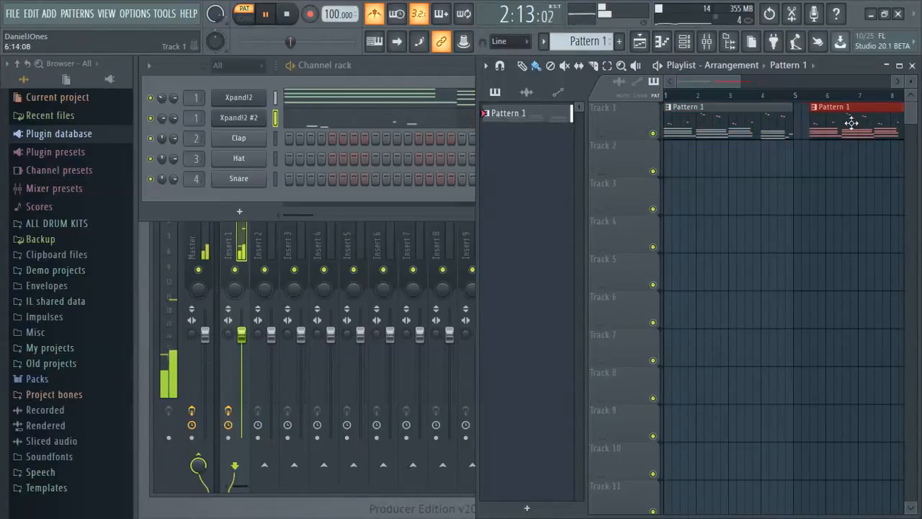
pyautogui.moveTo(724, 78); pyautogui.dragTo(798, 81)
pyautogui.click(746, 134)
pyautogui.moveTo(760, 125); pyautogui.dragTo(696, 132)
pyautogui.moveTo(802, 127)
pyautogui.mouseDown()
pyautogui.moveTo(824, 118)
pyautogui.moveTo(814, 123)
pyautogui.moveTo(829, 127)
pyautogui.mouseUp()
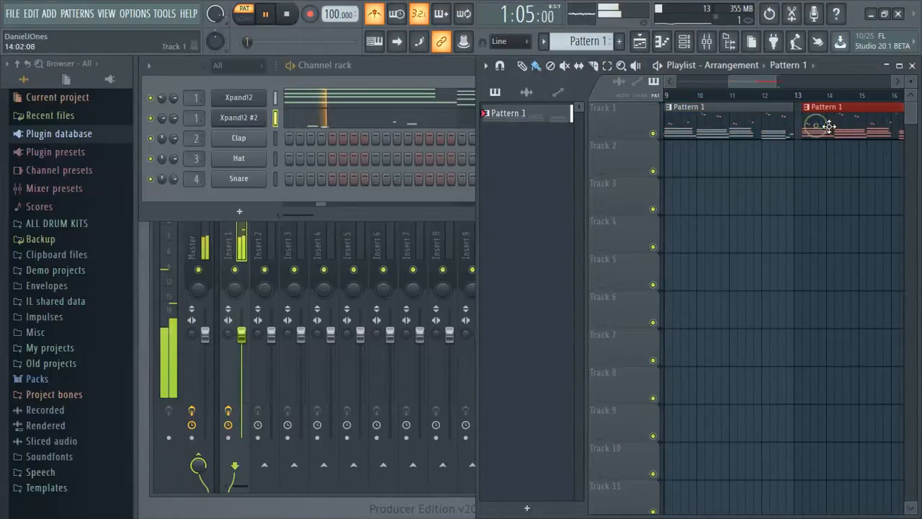
# - Enlarge the playlist to show all four Pattern 1 clips, set playback to song mode, and close the playlist
pyautogui.doubleClick(824, 61)
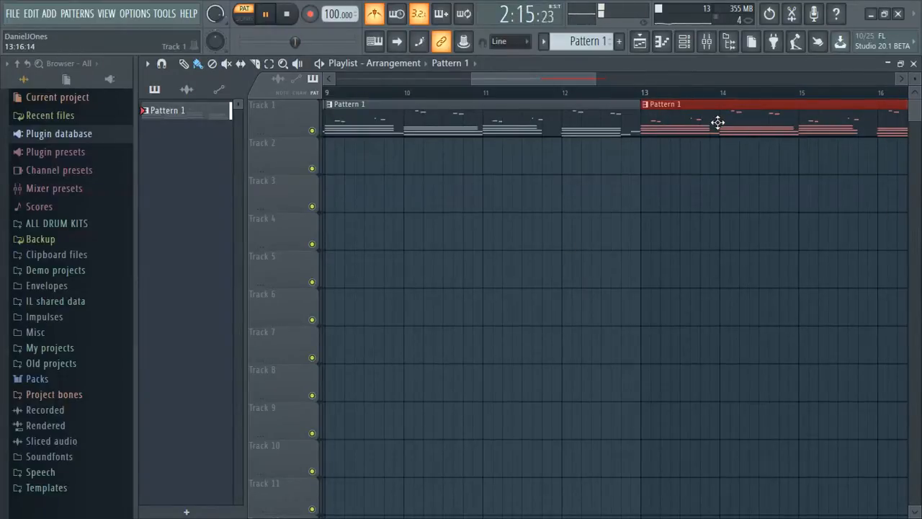
pyautogui.moveTo(537, 78); pyautogui.dragTo(327, 79)
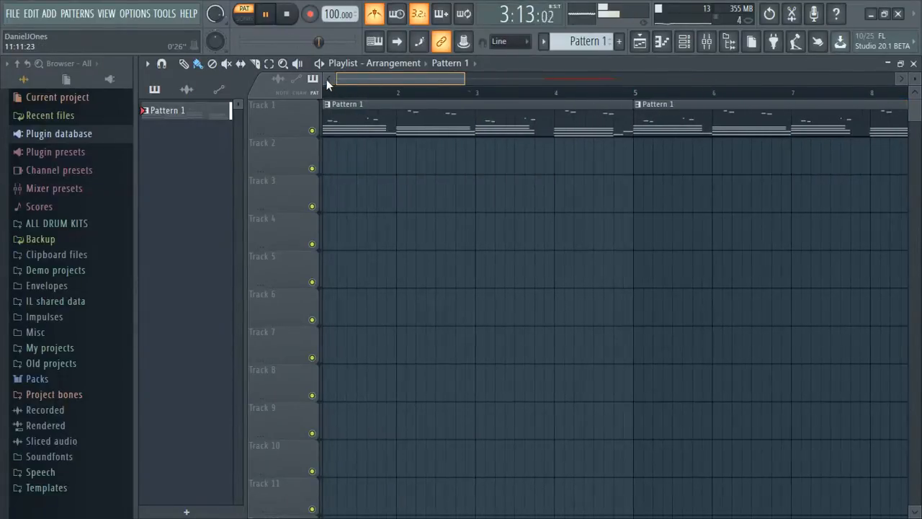
pyautogui.moveTo(464, 80); pyautogui.dragTo(724, 79)
pyautogui.click(244, 13)
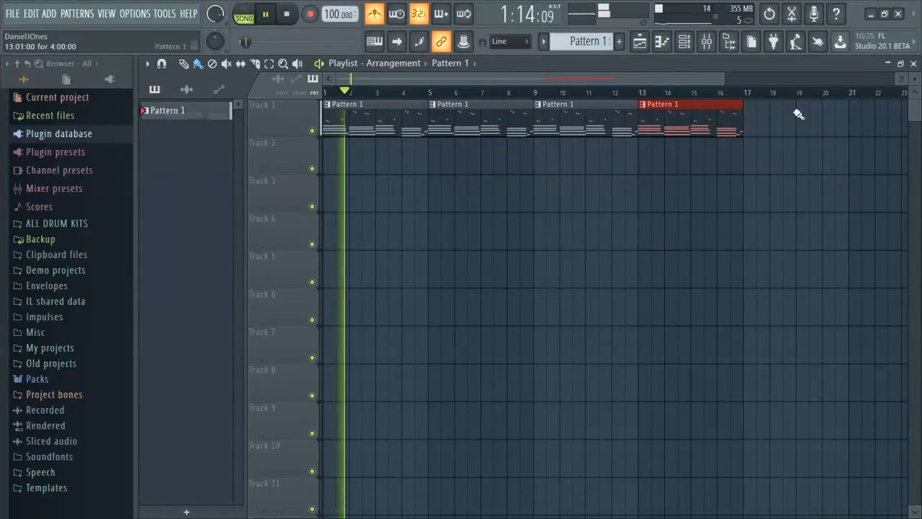
pyautogui.click(913, 64)
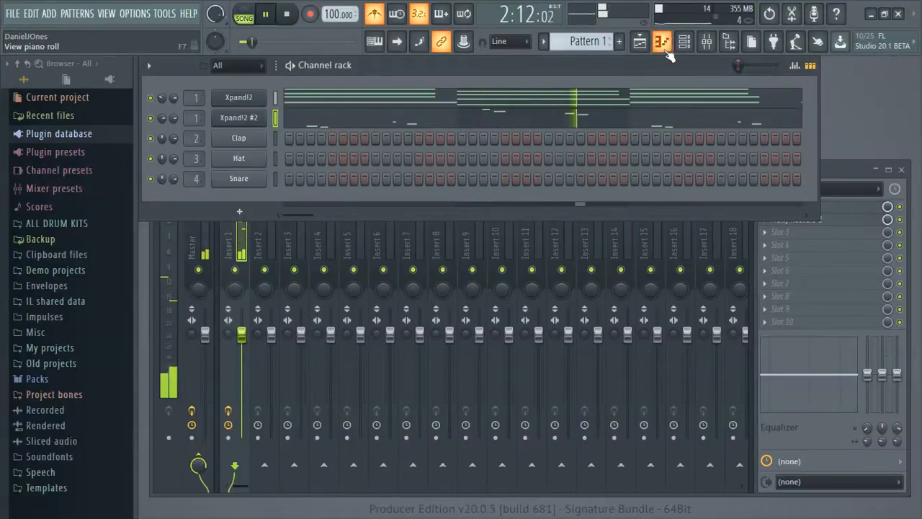
# - Select the empty Pattern 2 and replace the Clap channel with a new Xpand!2 instrument
pyautogui.scroll(-1, 597, 43)
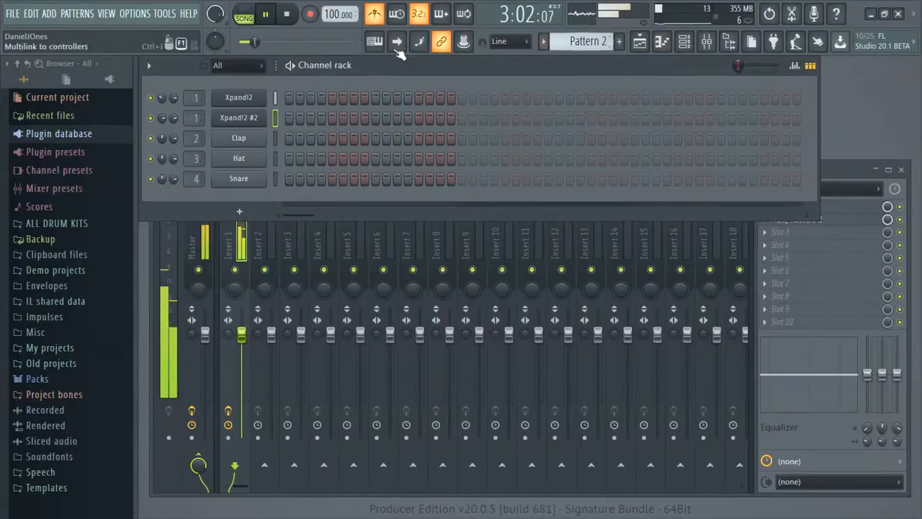
pyautogui.rightClick(241, 140)
pyautogui.moveTo(365, 259)
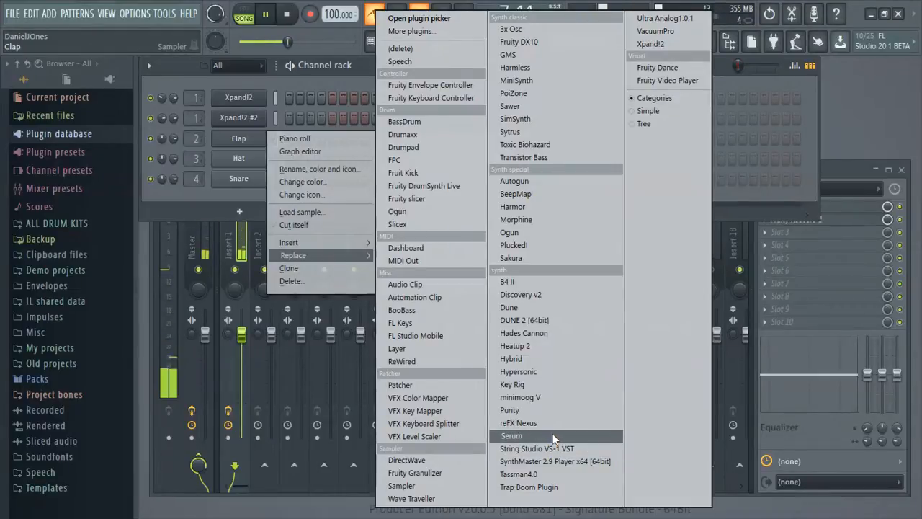
pyautogui.click(635, 44)
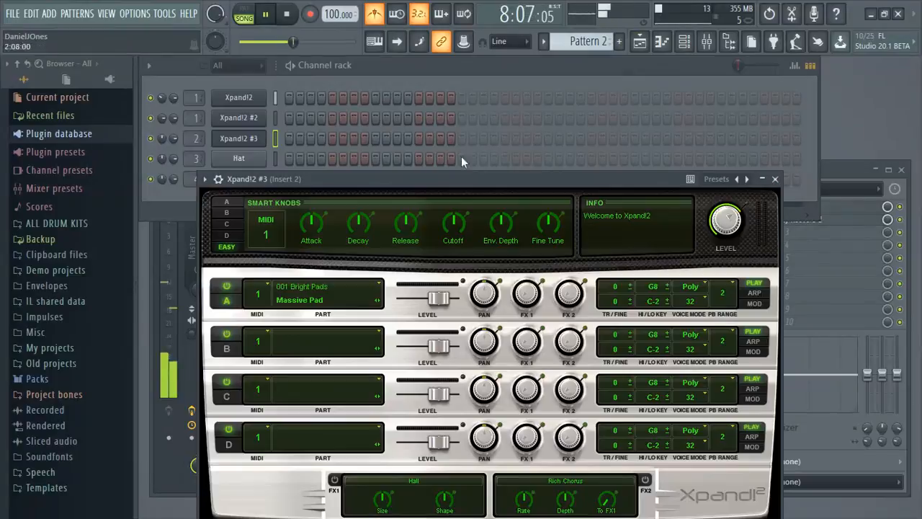
pyautogui.moveTo(389, 176); pyautogui.dragTo(370, 69)
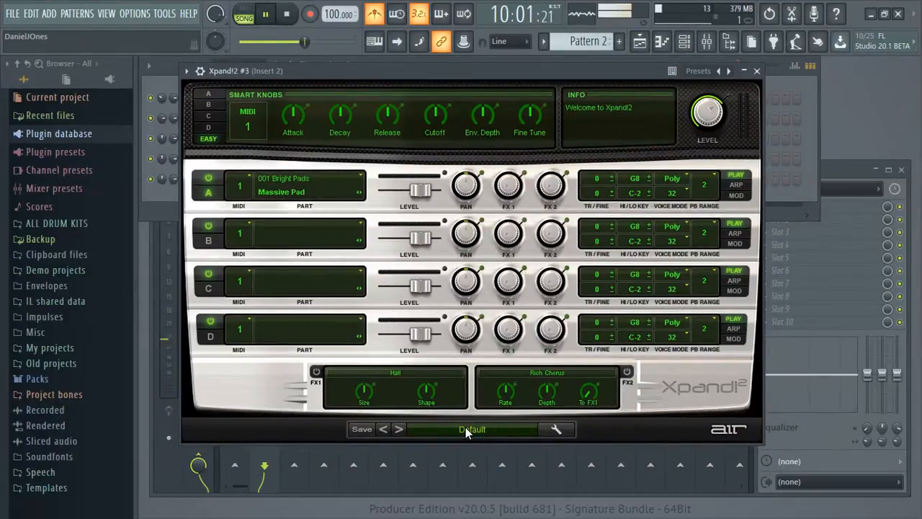
# - Load the Soft Leads preset +36 Speaking Saw in the new Xpand!2 and turn off the metronome
pyautogui.click(465, 428)
pyautogui.moveTo(449, 354)
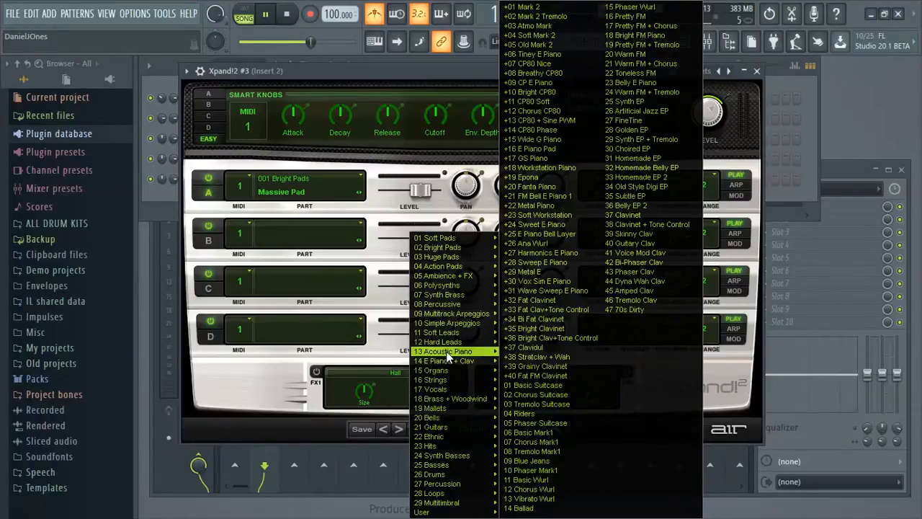
pyautogui.moveTo(447, 333)
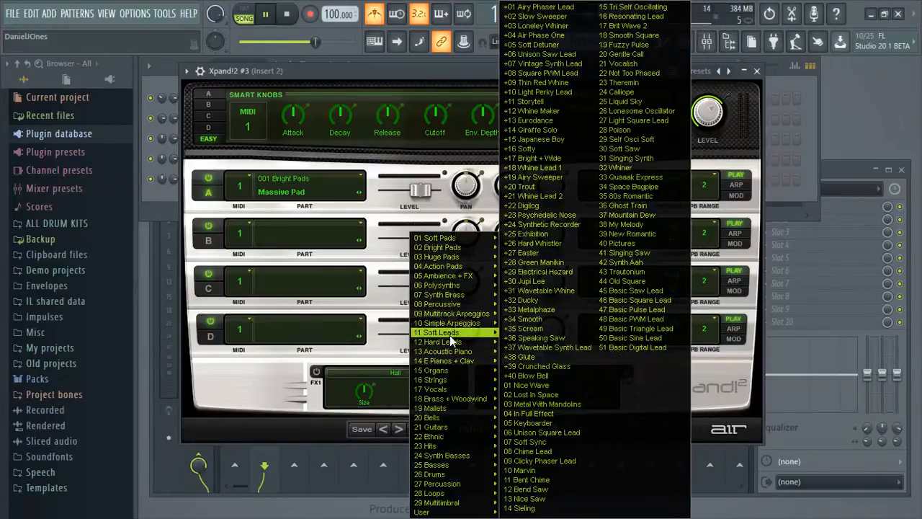
pyautogui.click(533, 337)
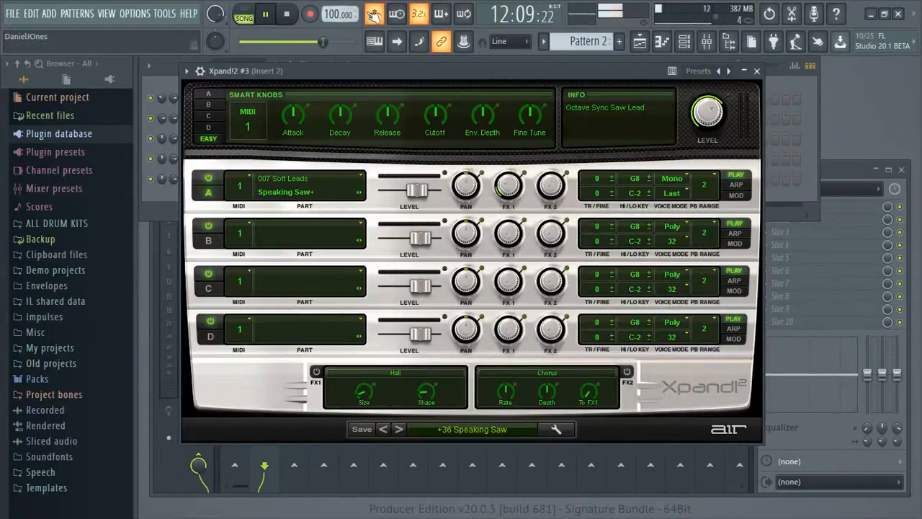
pyautogui.click(377, 16)
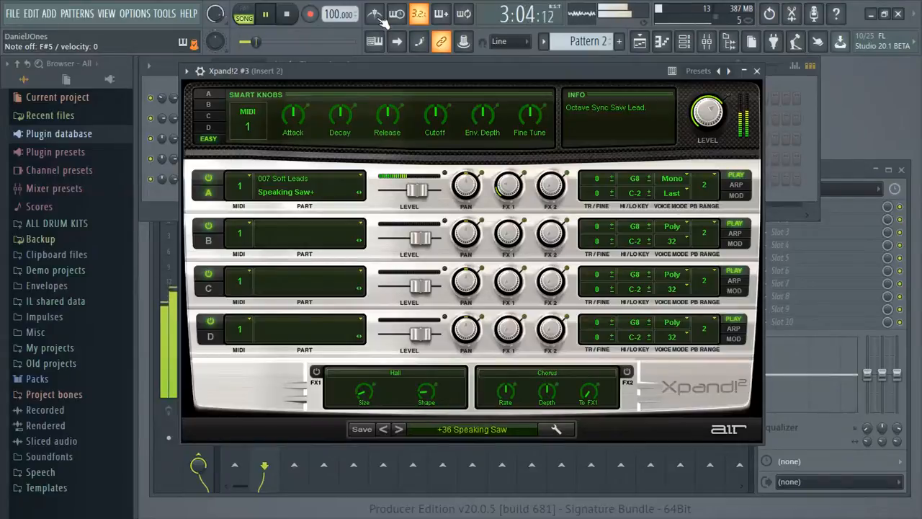
# - Change the Xpand!2 #3 preset to +37 Wavetable Synth Lead, stop playback, and close the plugin window
pyautogui.click(399, 429)
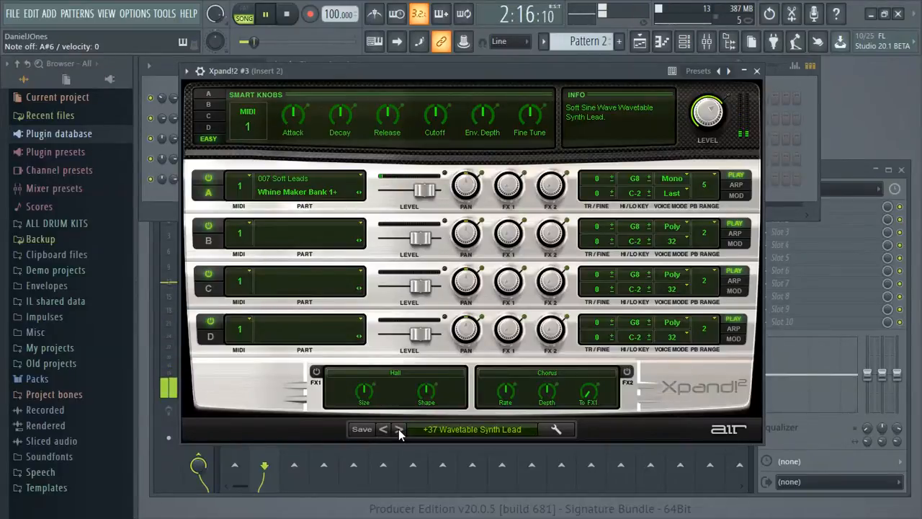
pyautogui.click(286, 14)
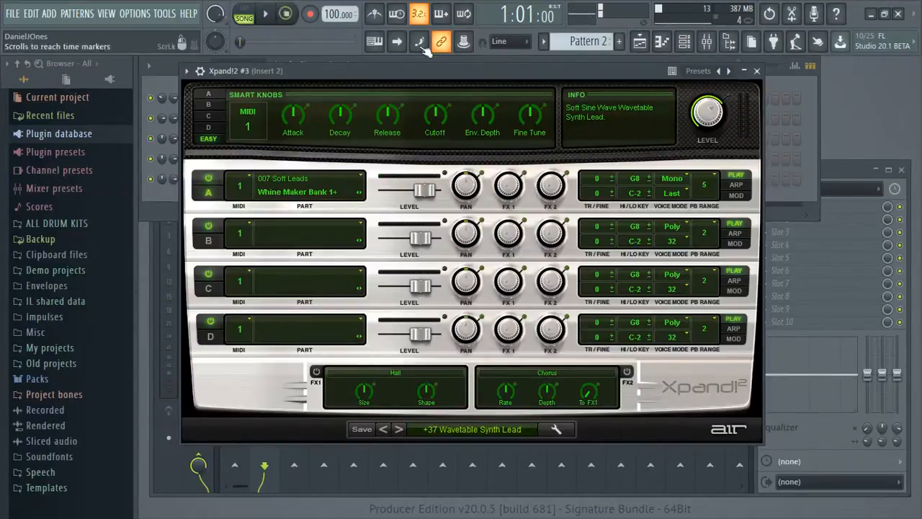
pyautogui.click(750, 71)
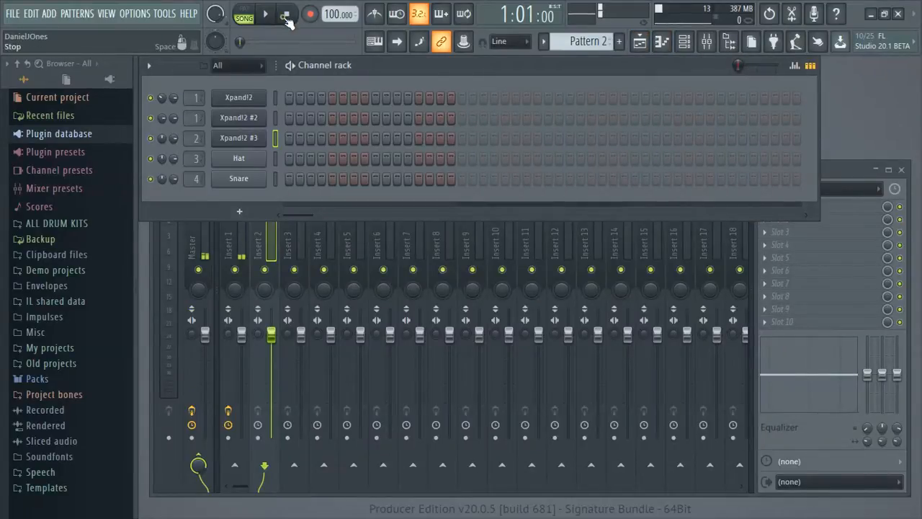
# - Record a four-bar lead melody for Xpand!2 #3 into Pattern 2 over the playing song, and stop at bar 5
pyautogui.click(309, 14)
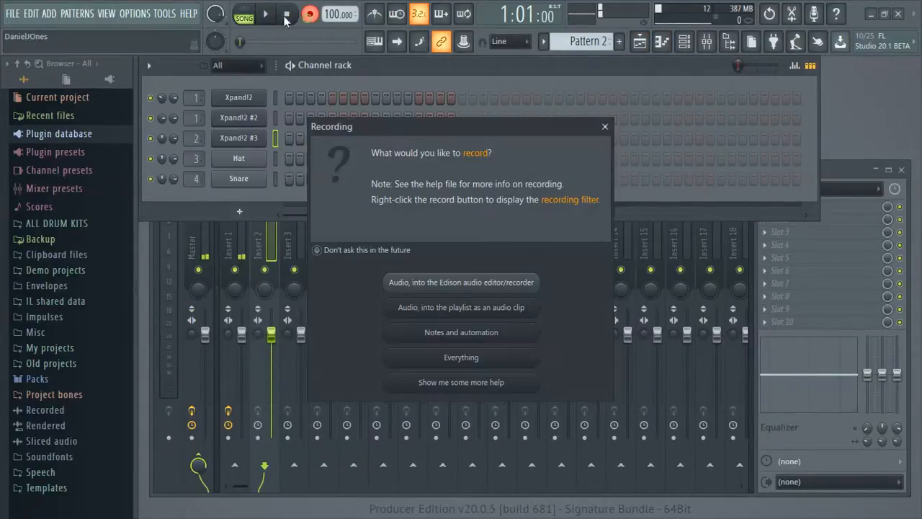
pyautogui.click(605, 127)
pyautogui.click(271, 15)
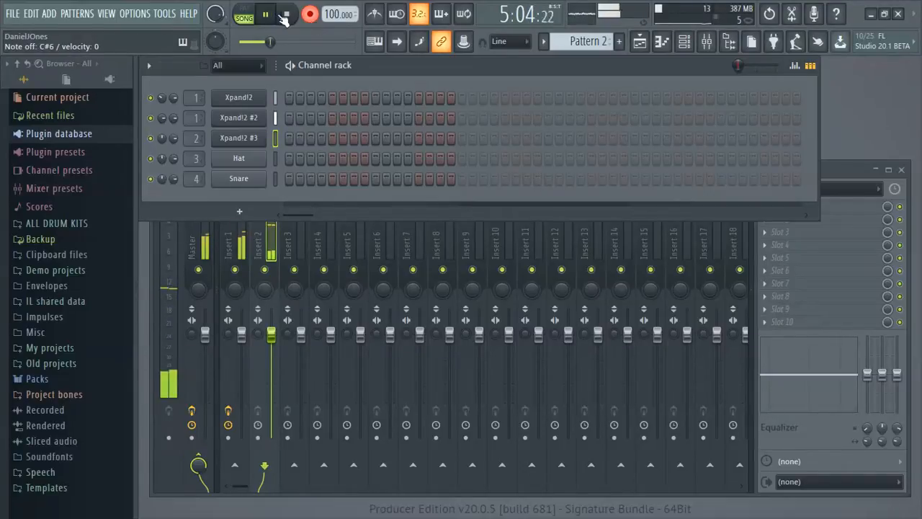
pyautogui.click(288, 14)
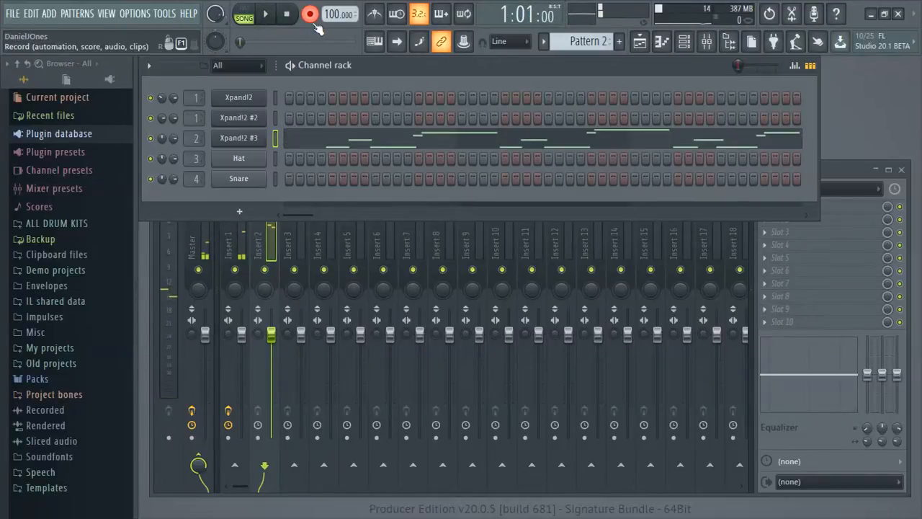
# - Inspect the recorded Xpand!2 #3 notes in the piano roll, and close it
pyautogui.click(336, 130)
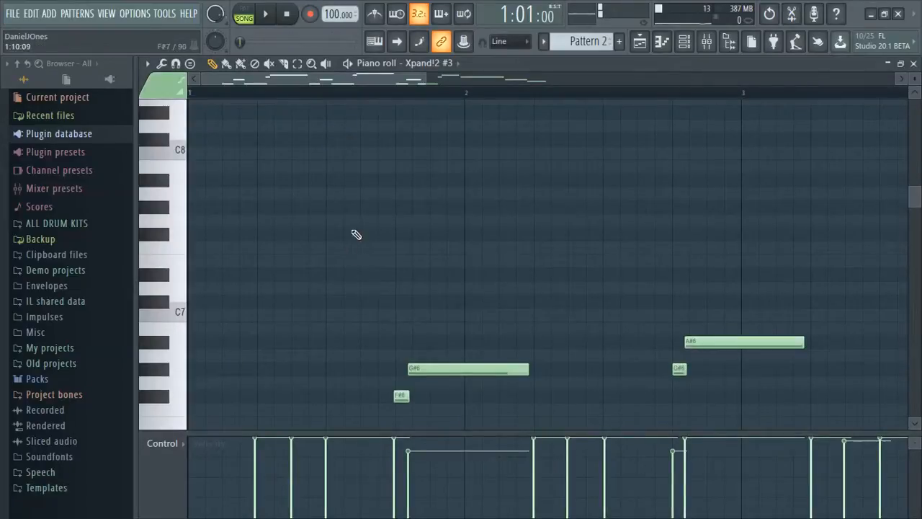
pyautogui.moveTo(427, 78); pyautogui.dragTo(468, 77)
pyautogui.scroll(-5, 451, 187)
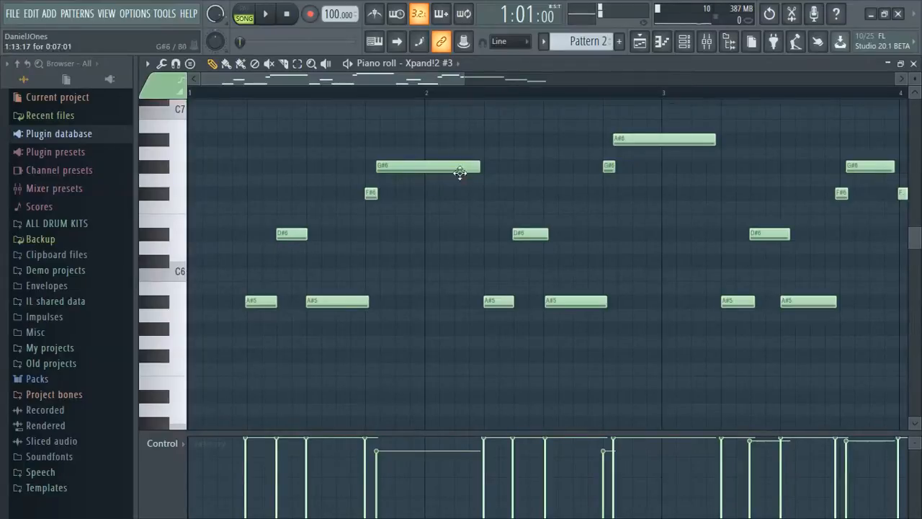
pyautogui.click(913, 63)
# - Lower the electrical noise of iZotope Vinyl on mixer track Insert 1 to about -29.5 dB and close the plugin
pyautogui.click(830, 171)
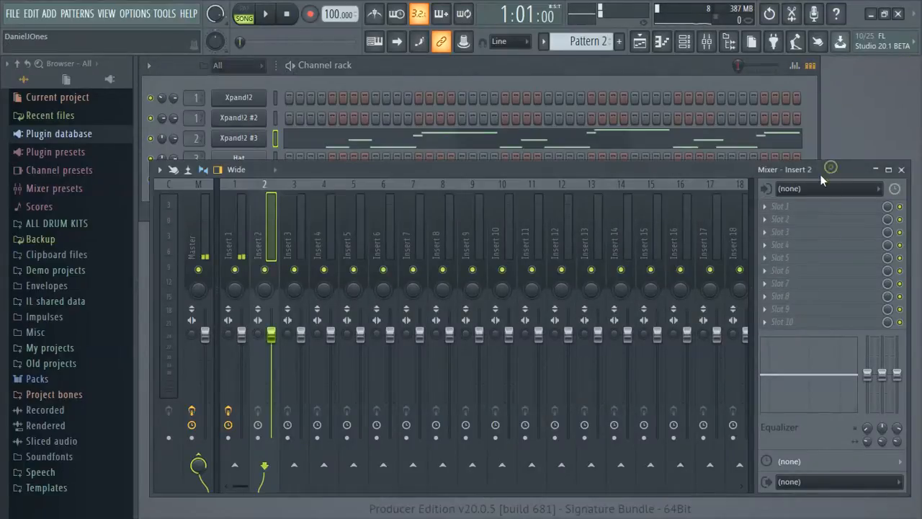
pyautogui.click(239, 229)
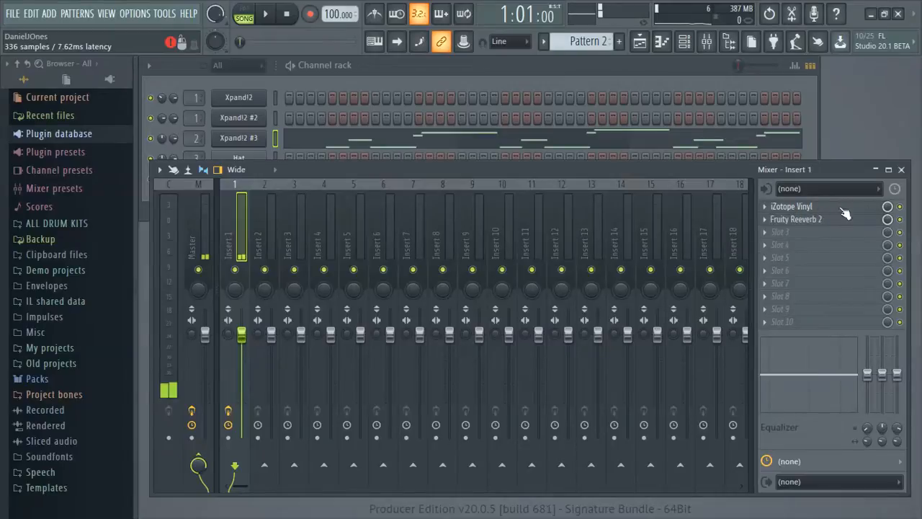
pyautogui.click(793, 207)
pyautogui.moveTo(427, 252); pyautogui.dragTo(421, 286)
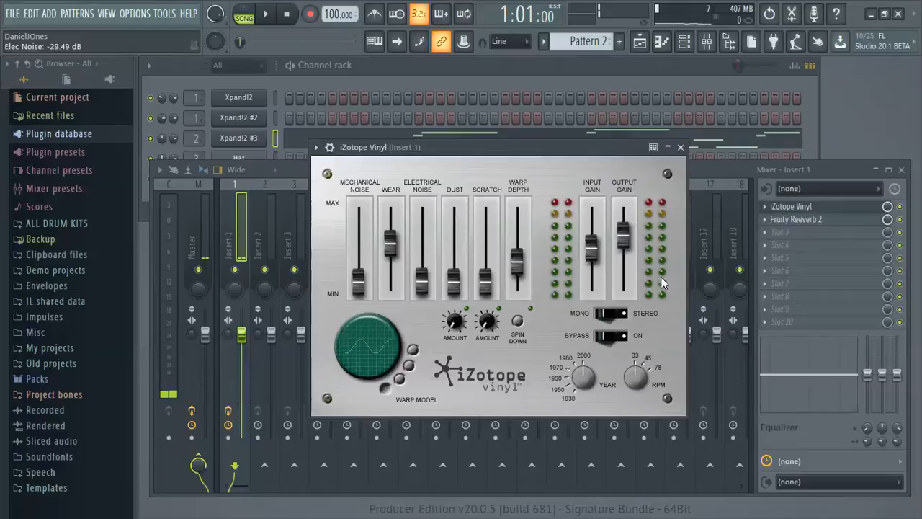
pyautogui.click(678, 148)
# - Lengthen the sustained A#6, G#6 and F#6 notes slightly in the Xpand!2 #3 piano roll during song playback, and stop playback
pyautogui.press('space')
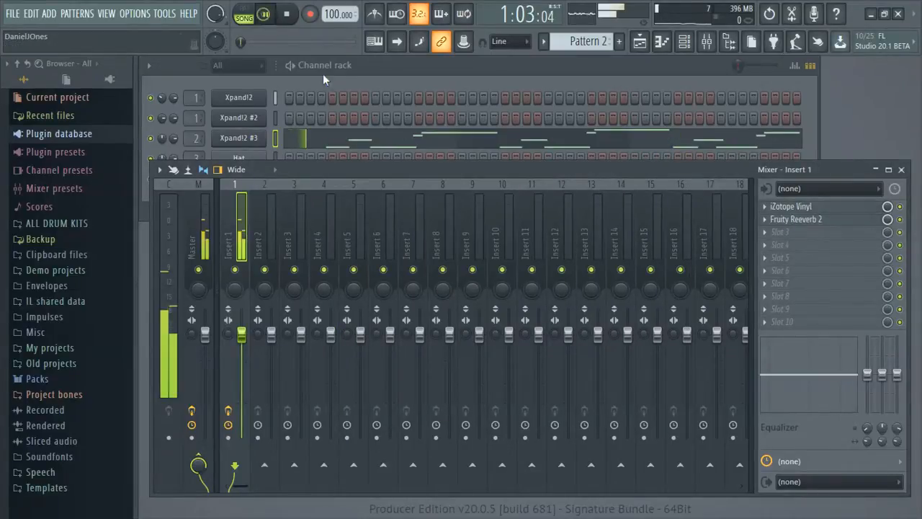
pyautogui.click(353, 138)
pyautogui.moveTo(406, 77); pyautogui.dragTo(507, 98)
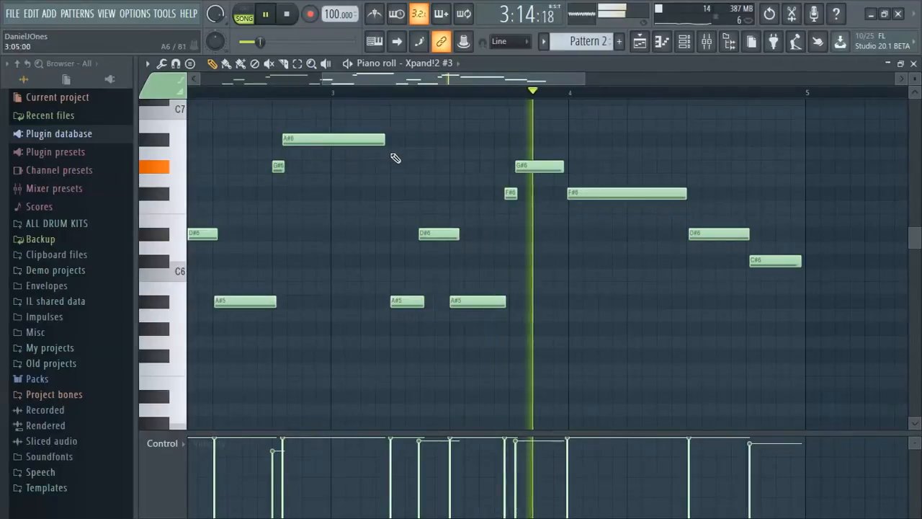
pyautogui.moveTo(382, 144); pyautogui.dragTo(389, 145)
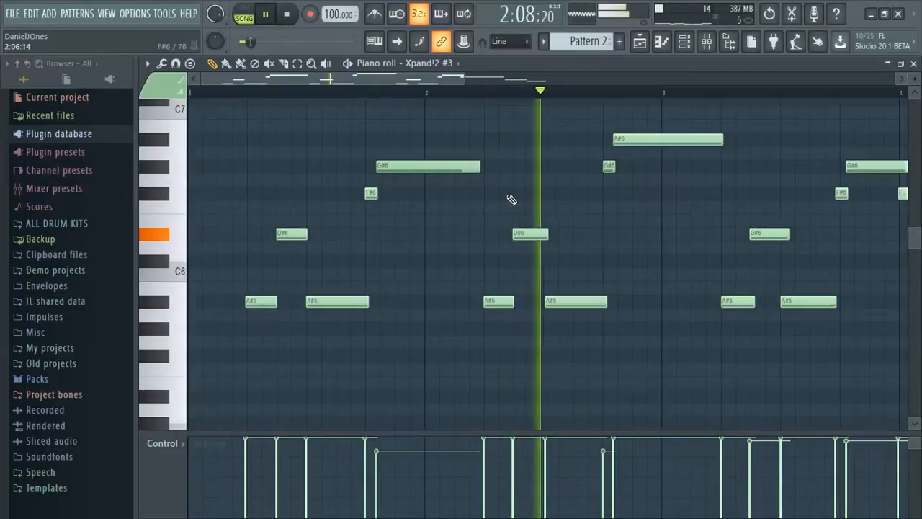
pyautogui.moveTo(481, 166); pyautogui.dragTo(499, 172)
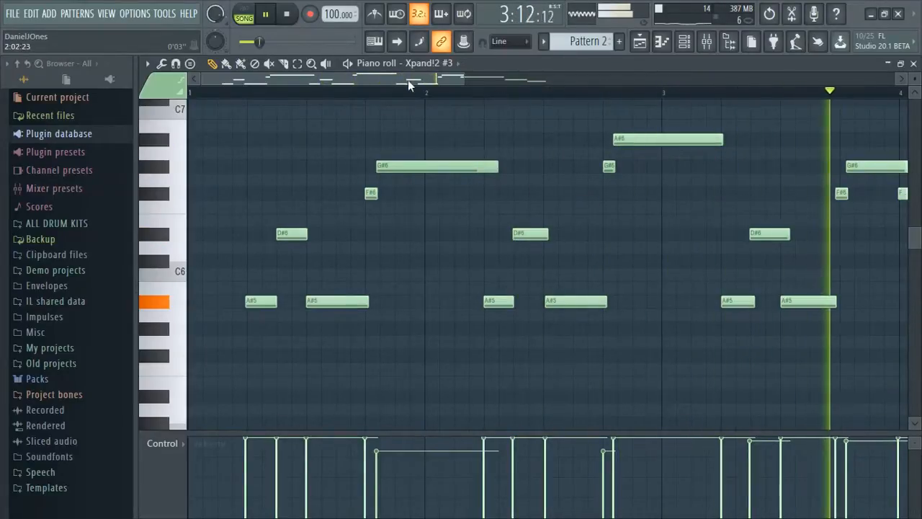
pyautogui.moveTo(430, 79); pyautogui.dragTo(700, 94)
pyautogui.moveTo(271, 194); pyautogui.dragTo(283, 198)
pyautogui.press('space')
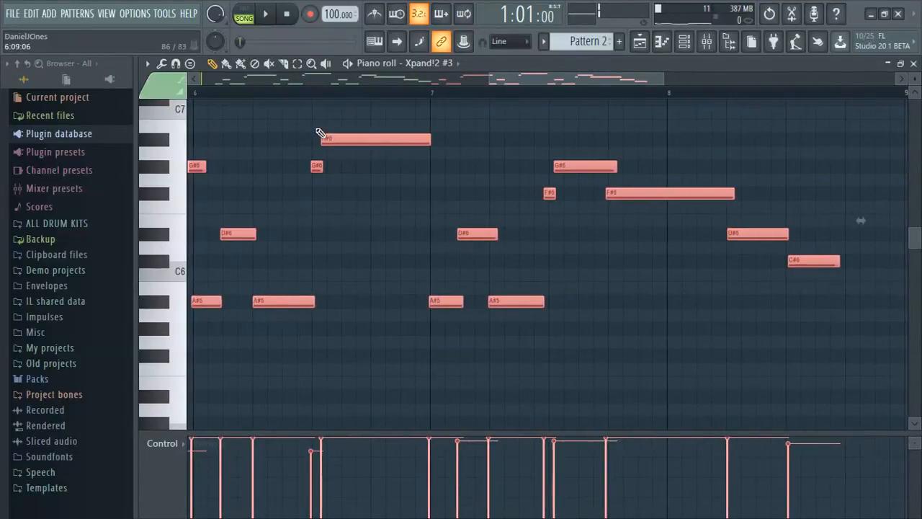
# - Delete the duplicated melody notes that follow the original four bars in the Xpand!2 #3 piano roll
pyautogui.press('Delete')
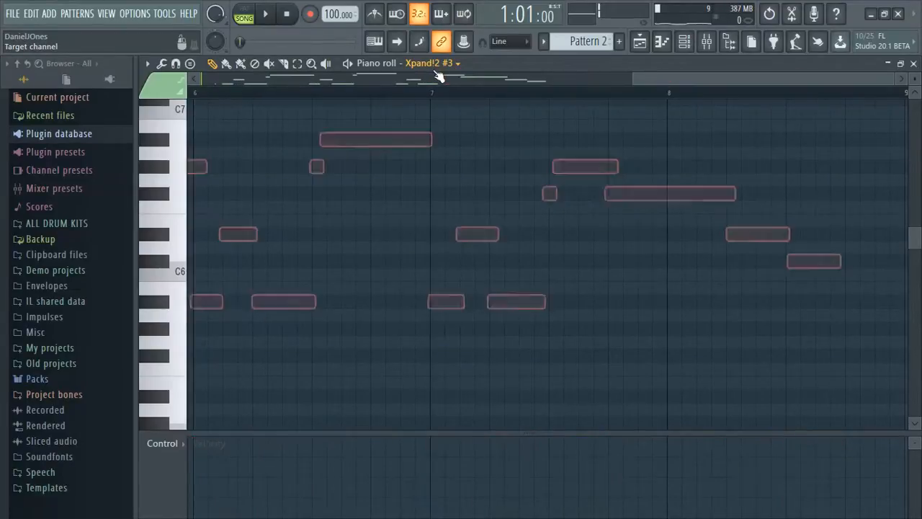
pyautogui.moveTo(696, 75); pyautogui.dragTo(115, 41)
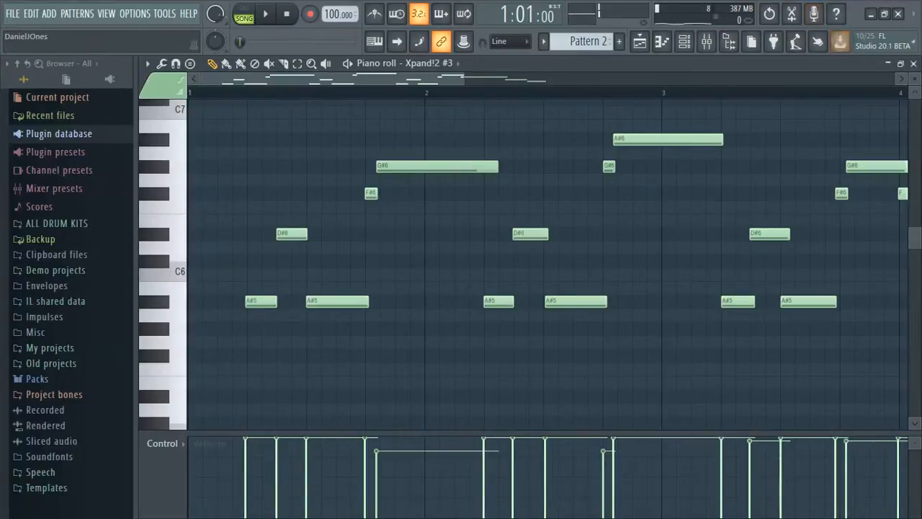
# - Close the piano roll and lower the Insert 2 mixer fader to slightly below -10 dB while auditioning the song
pyautogui.click(914, 63)
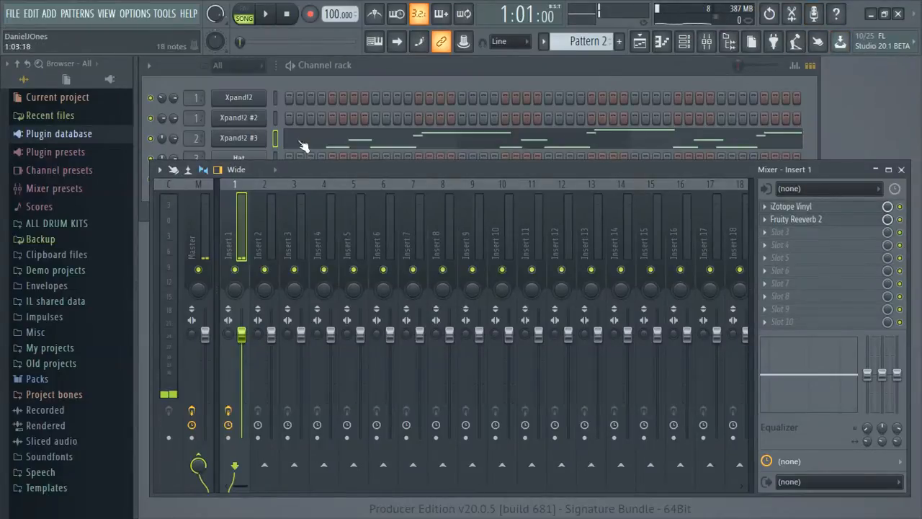
pyautogui.click(266, 227)
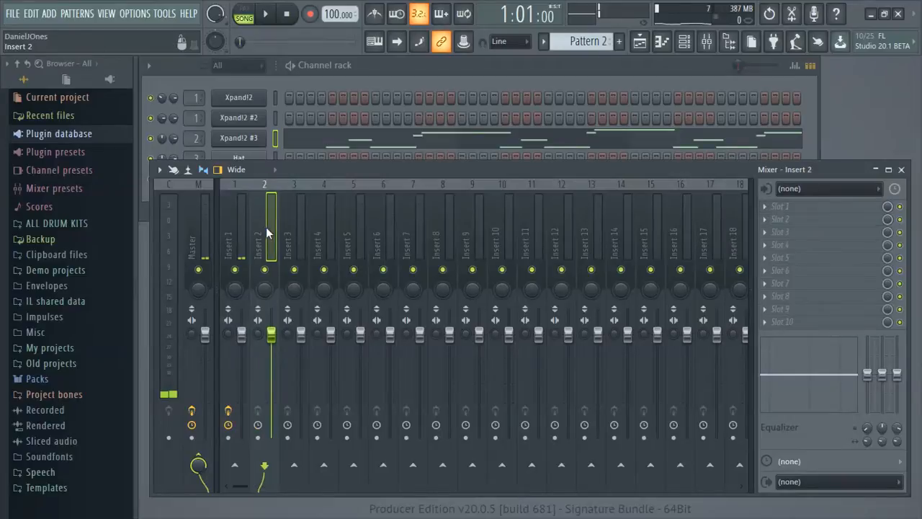
pyautogui.click(266, 15)
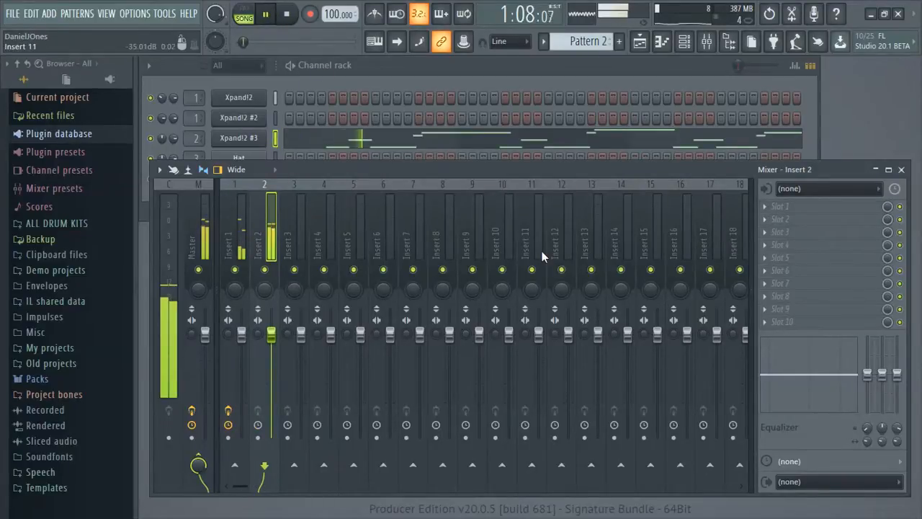
pyautogui.moveTo(270, 334); pyautogui.dragTo(271, 376)
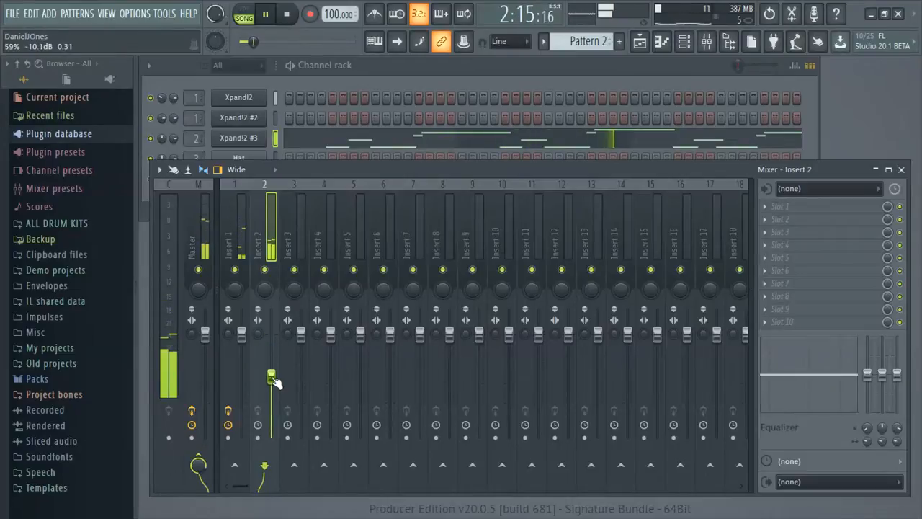
pyautogui.click(286, 15)
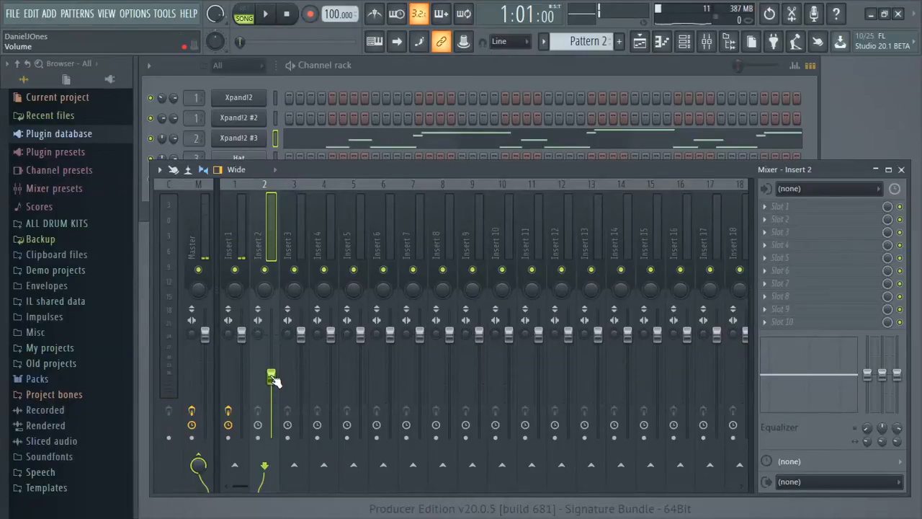
pyautogui.moveTo(273, 378); pyautogui.dragTo(273, 383)
pyautogui.click(267, 14)
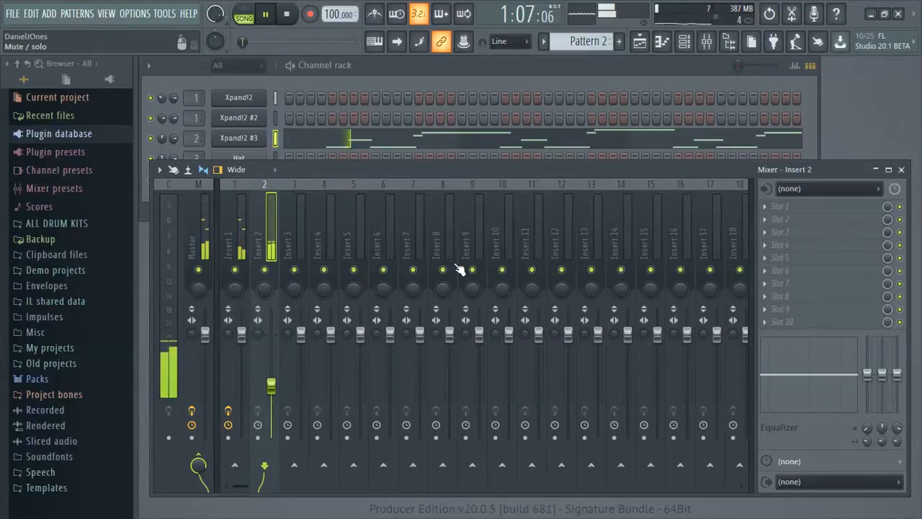
pyautogui.moveTo(271, 385); pyautogui.dragTo(272, 379)
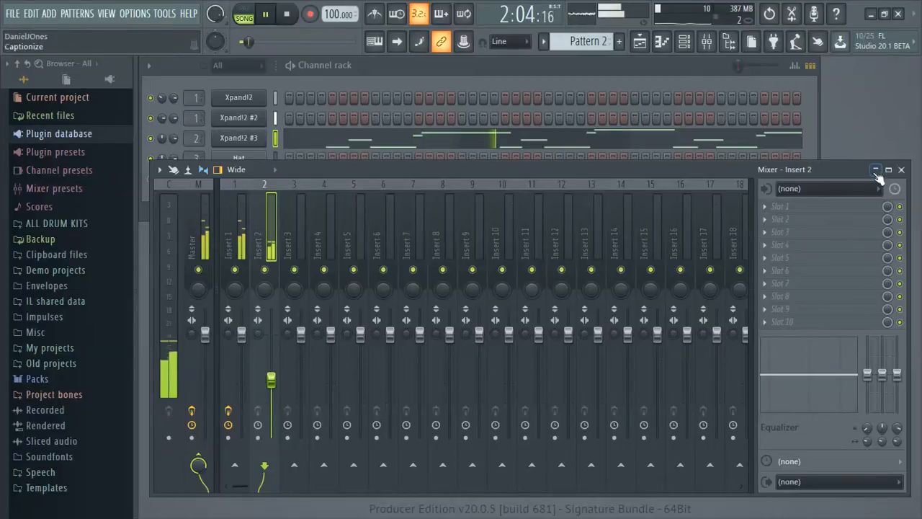
# - Load Fruity Delay 3 into the first effect slot of Insert 2 and reduce its feedback level while auditioning the song
pyautogui.click(815, 208)
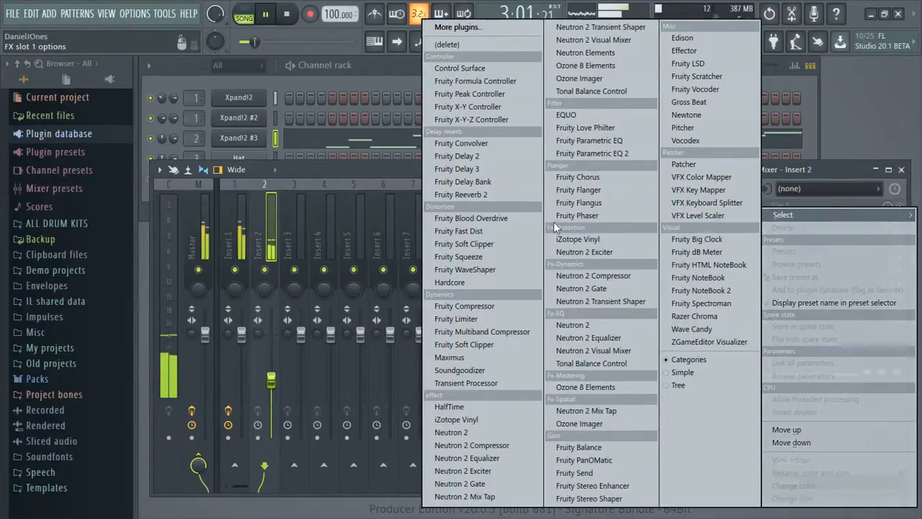
pyautogui.click(478, 171)
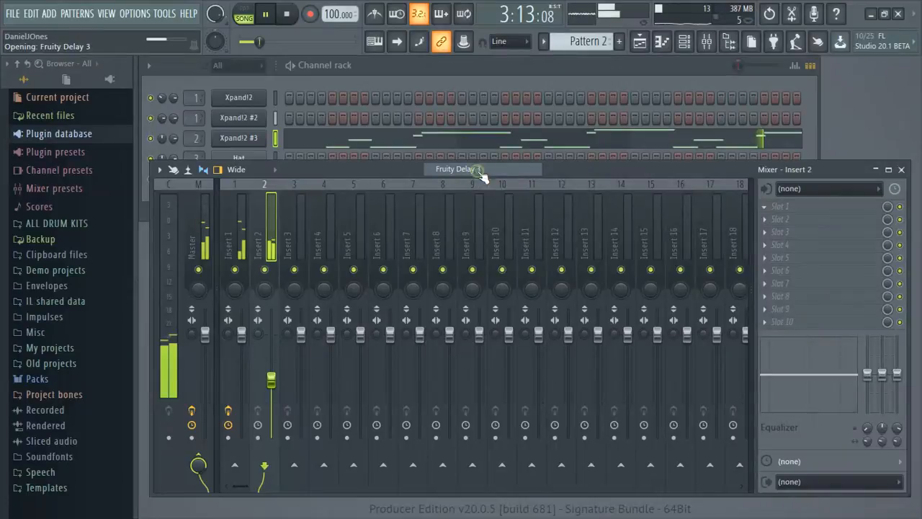
pyautogui.moveTo(417, 232); pyautogui.dragTo(379, 203)
pyautogui.moveTo(493, 244); pyautogui.dragTo(493, 268)
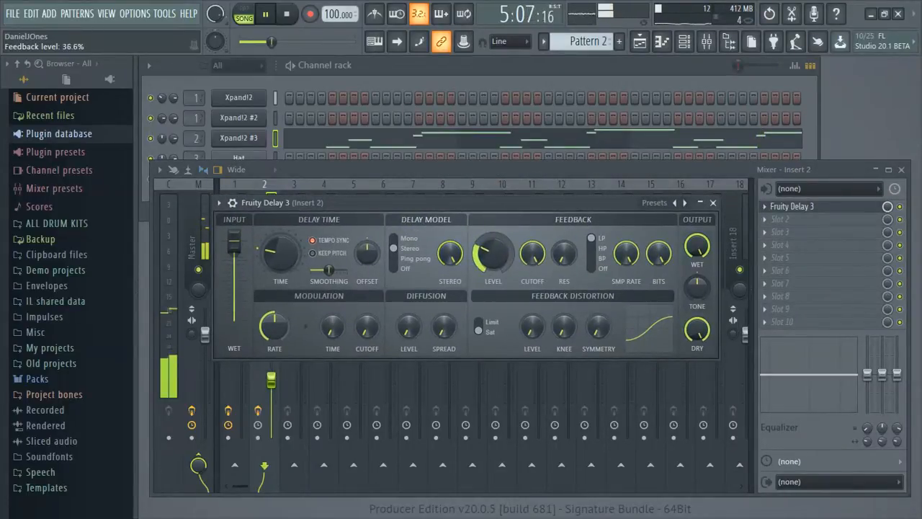
pyautogui.press('space')
pyautogui.press('space')
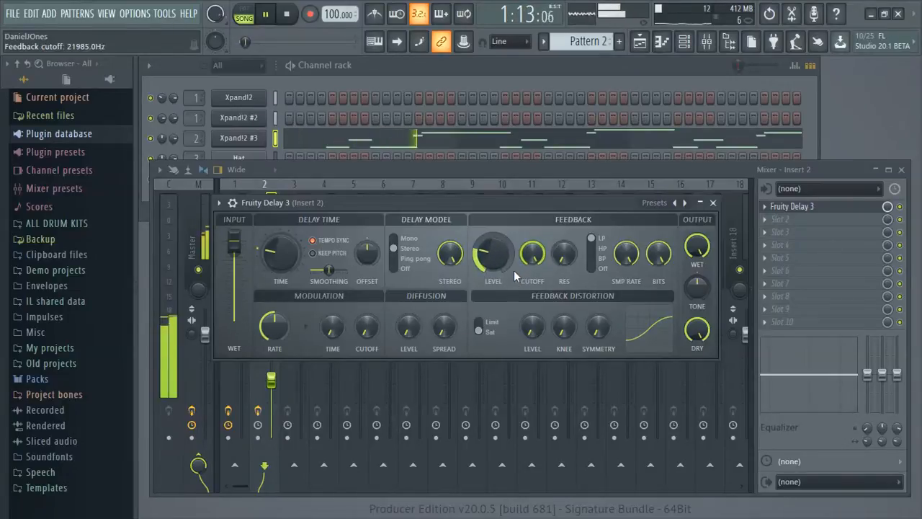
pyautogui.press('space')
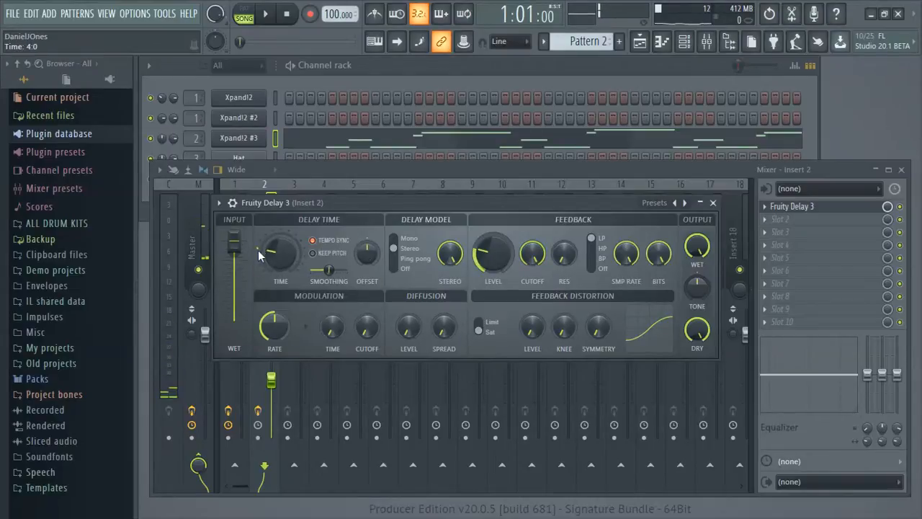
# - Shorten the Fruity Delay 3 time to 1:0 and raise the feedback level to about half during song playback
pyautogui.press('space')
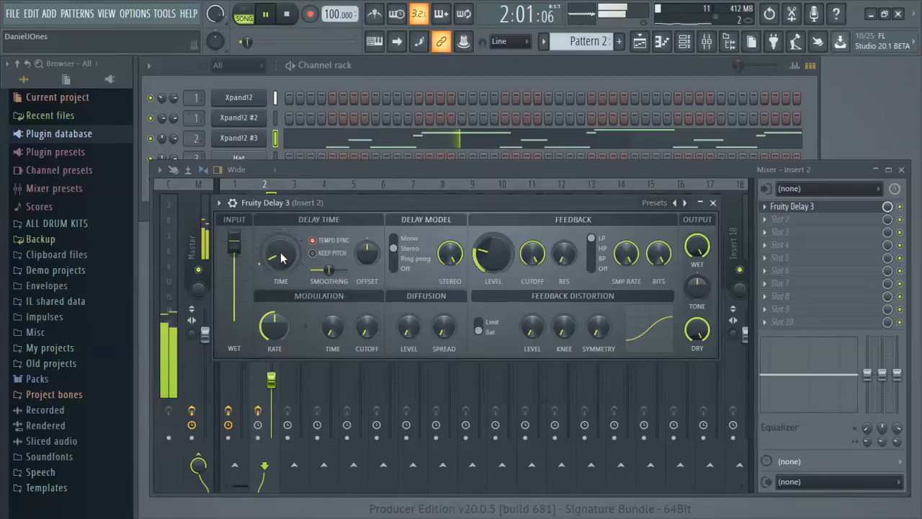
pyautogui.moveTo(281, 258); pyautogui.dragTo(281, 268)
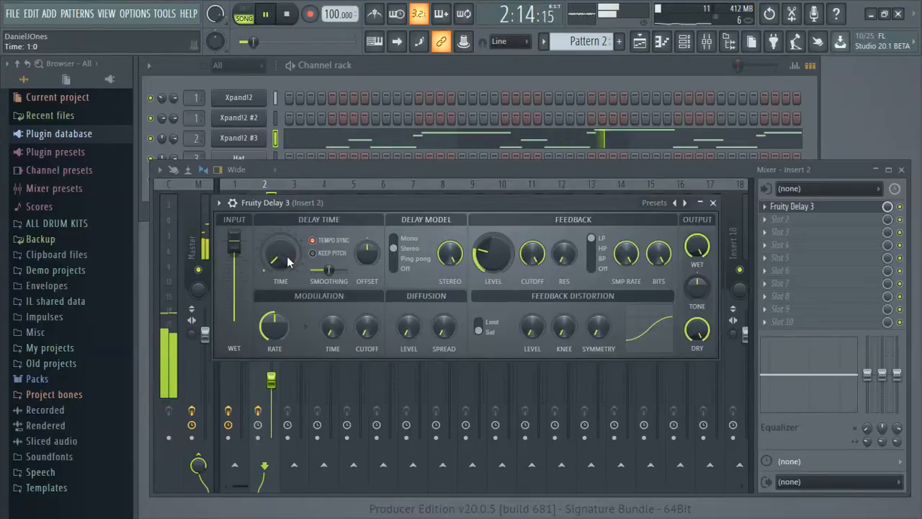
pyautogui.moveTo(490, 252)
pyautogui.mouseDown()
pyautogui.moveTo(487, 261)
pyautogui.moveTo(488, 252)
pyautogui.mouseUp()
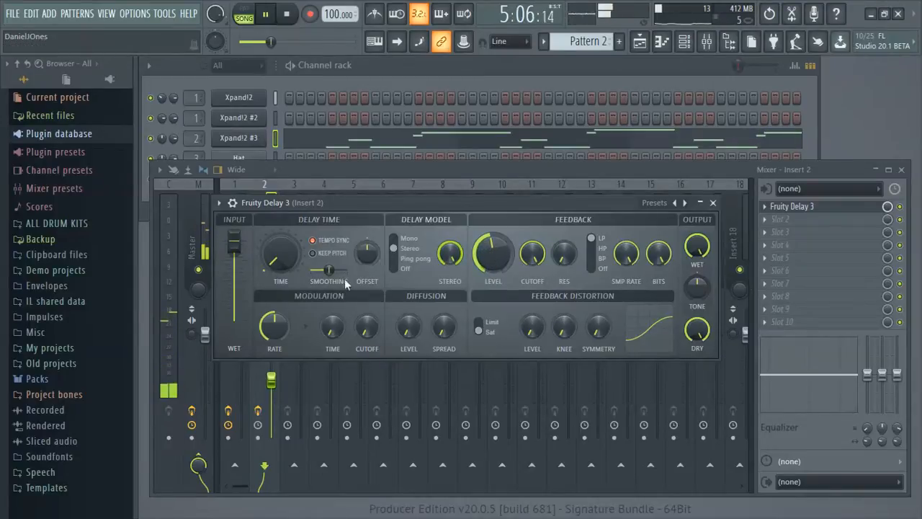
# - Try negative time offsets in Fruity Delay 3, return the offset to centre, and close the plugin
pyautogui.scroll(4, 364, 258)
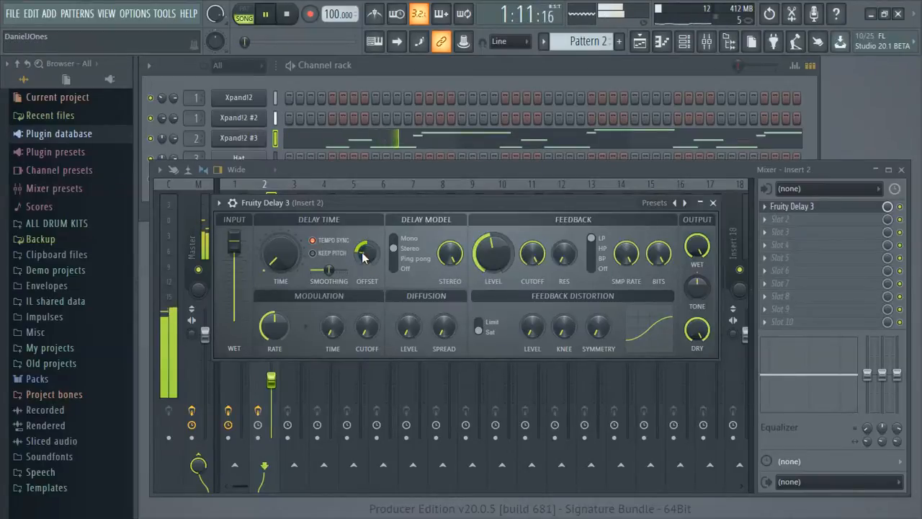
pyautogui.moveTo(364, 259); pyautogui.dragTo(364, 284)
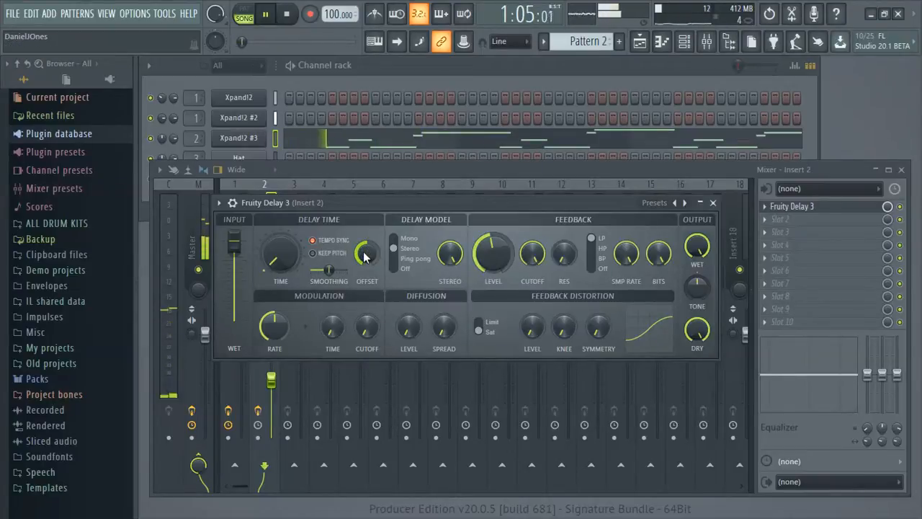
pyautogui.press('space')
pyautogui.moveTo(364, 259); pyautogui.dragTo(364, 234)
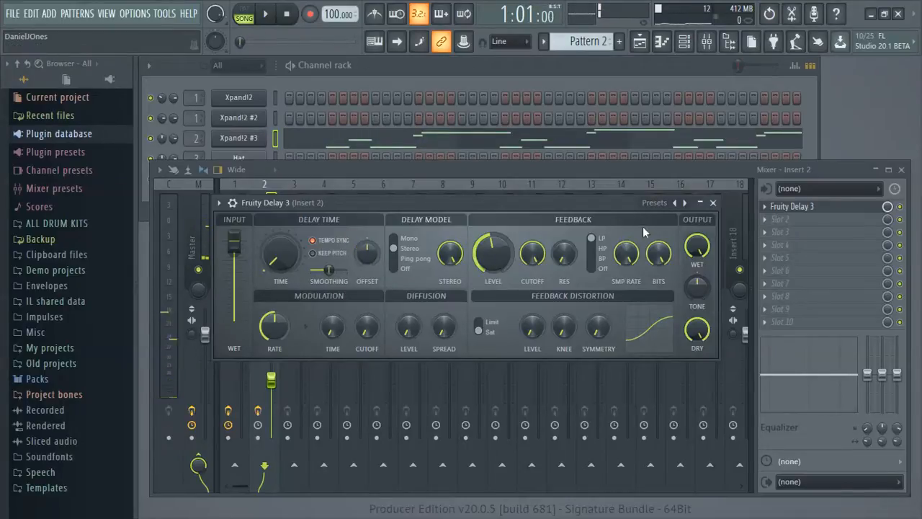
pyautogui.click(715, 202)
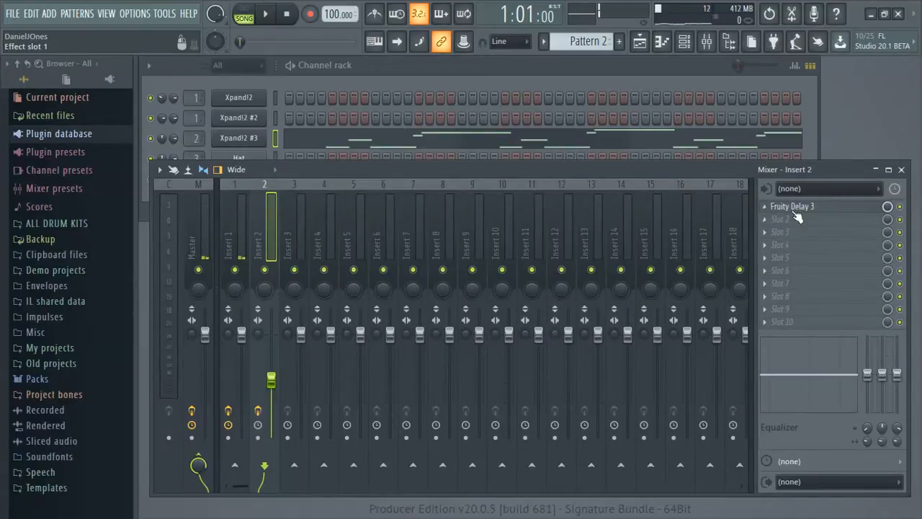
# - Replace Fruity Delay 3 on Insert 2 with Fruity Delay 2 using the Widen preset, audition it, and close the plugin
pyautogui.click(769, 209)
pyautogui.moveTo(778, 200)
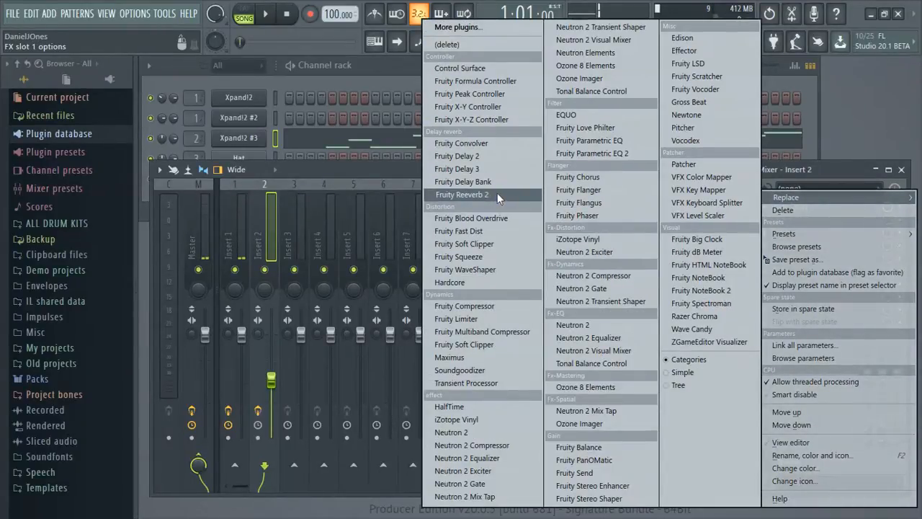
pyautogui.click(490, 157)
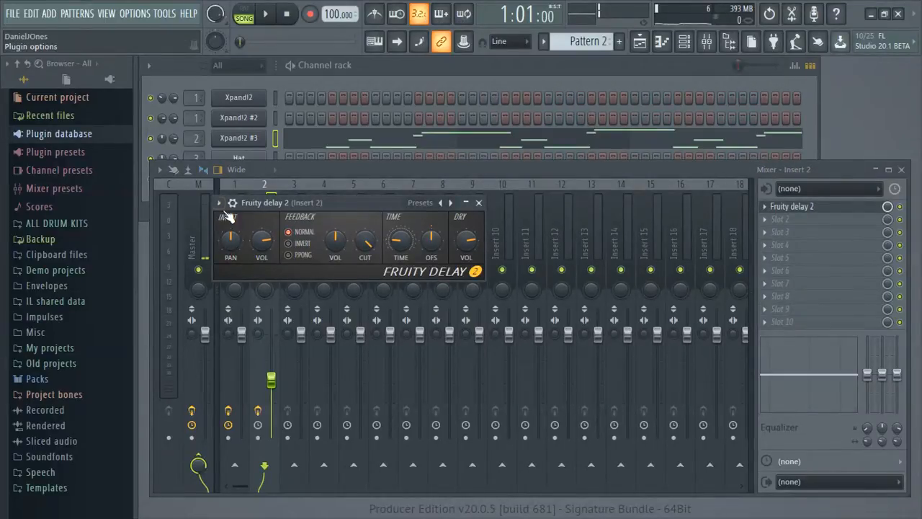
pyautogui.click(219, 203)
pyautogui.moveTo(257, 251)
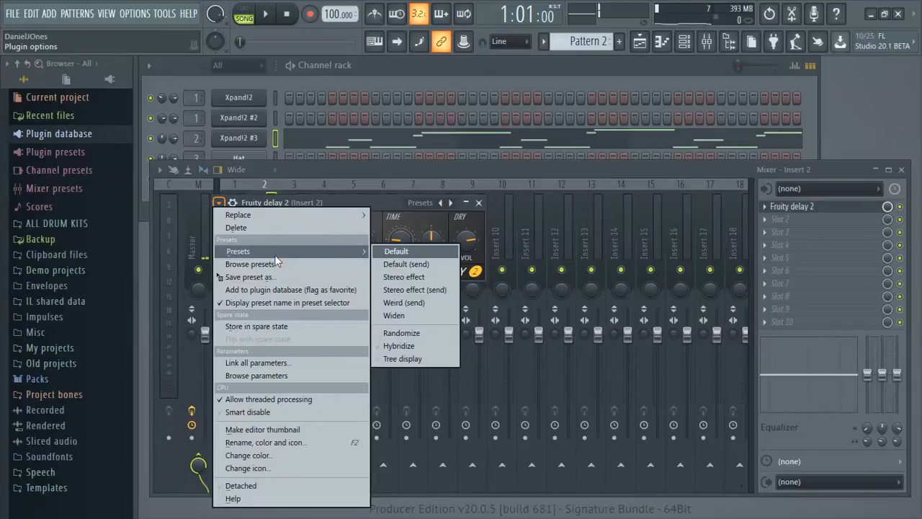
pyautogui.moveTo(349, 251)
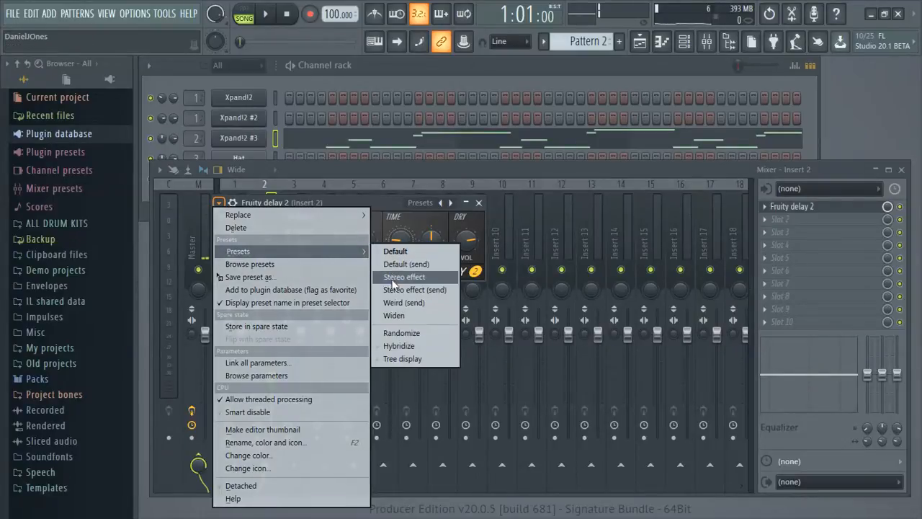
pyautogui.click(414, 317)
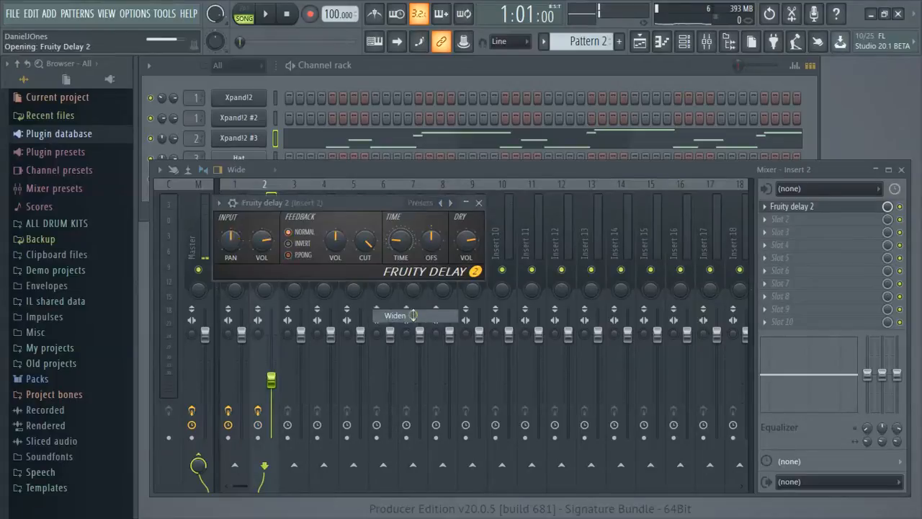
pyautogui.press('space')
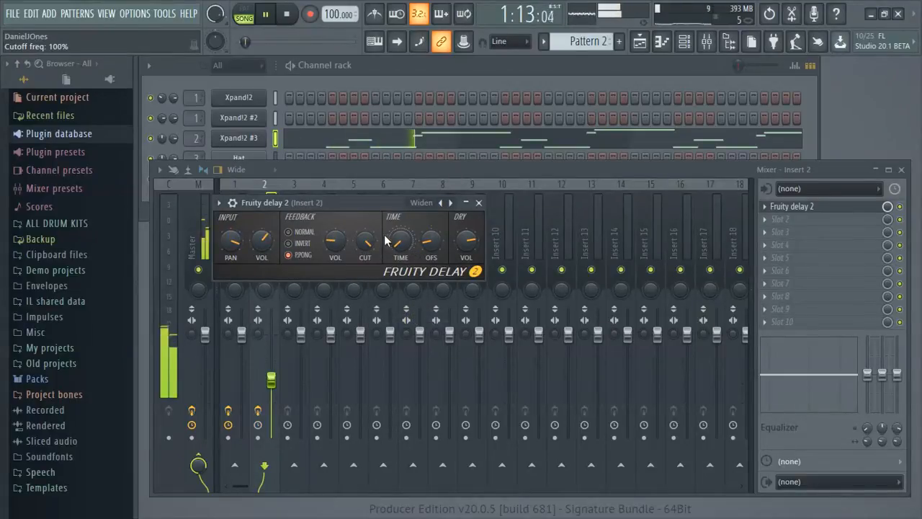
pyautogui.click(478, 203)
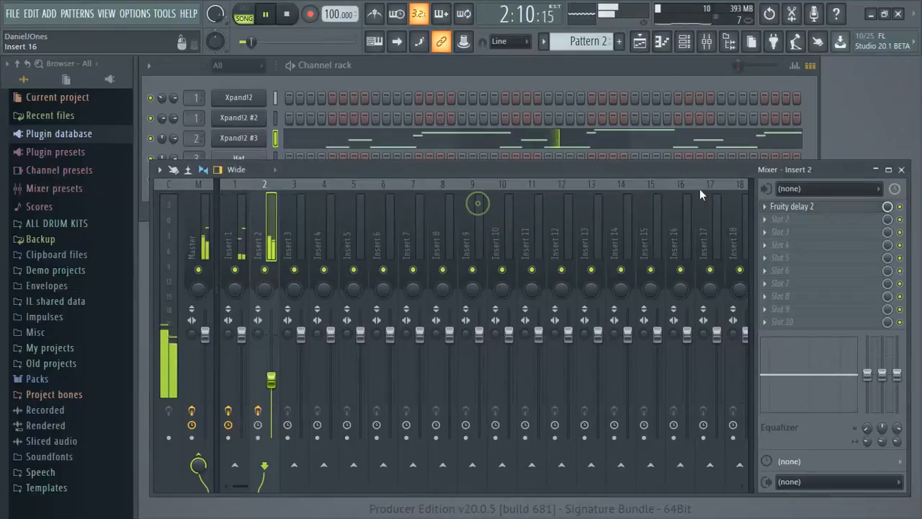
# - Load Fruity Reeverb 2 into the second slot of Insert 2, shorten its decay, and slightly raise the wet and lower the dry level
pyautogui.click(781, 219)
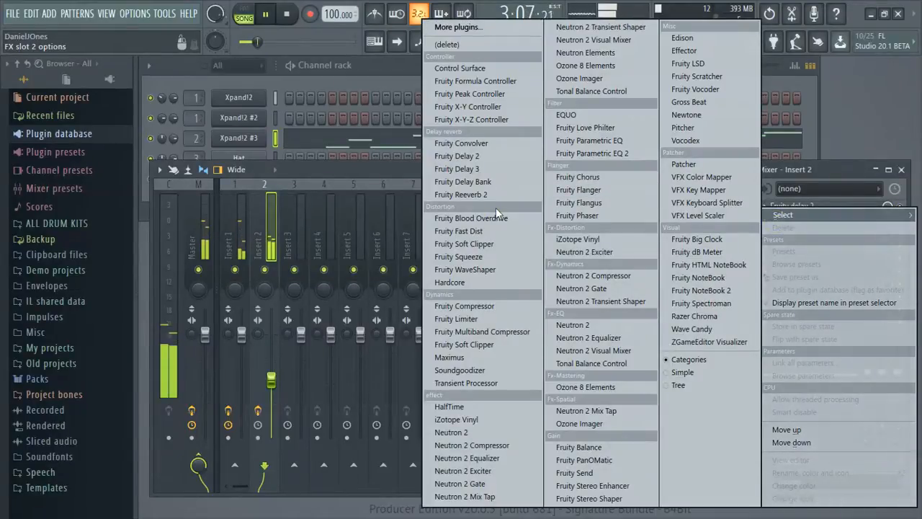
pyautogui.click(483, 195)
pyautogui.press('space')
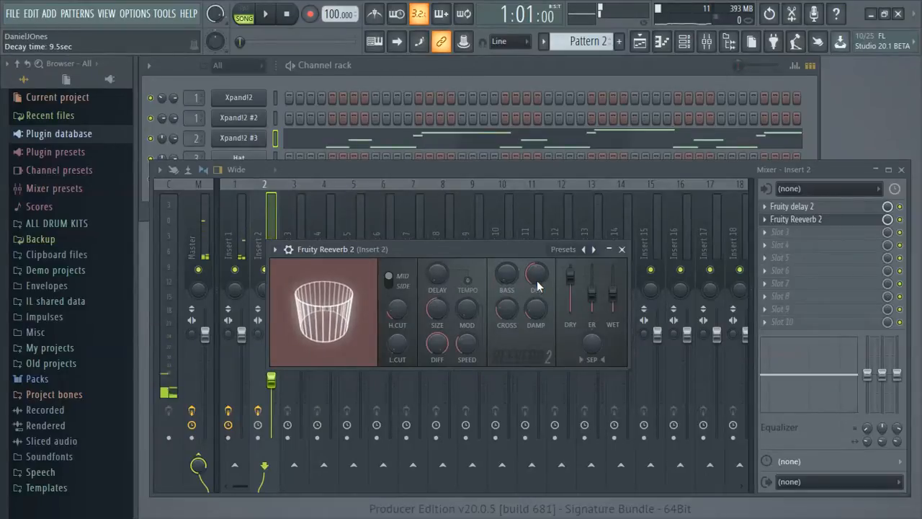
pyautogui.press('space')
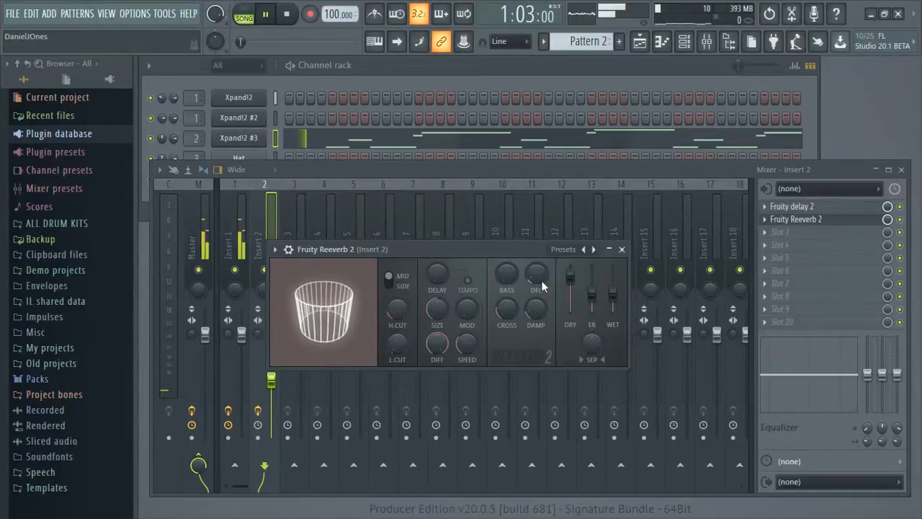
pyautogui.moveTo(612, 290); pyautogui.dragTo(571, 281)
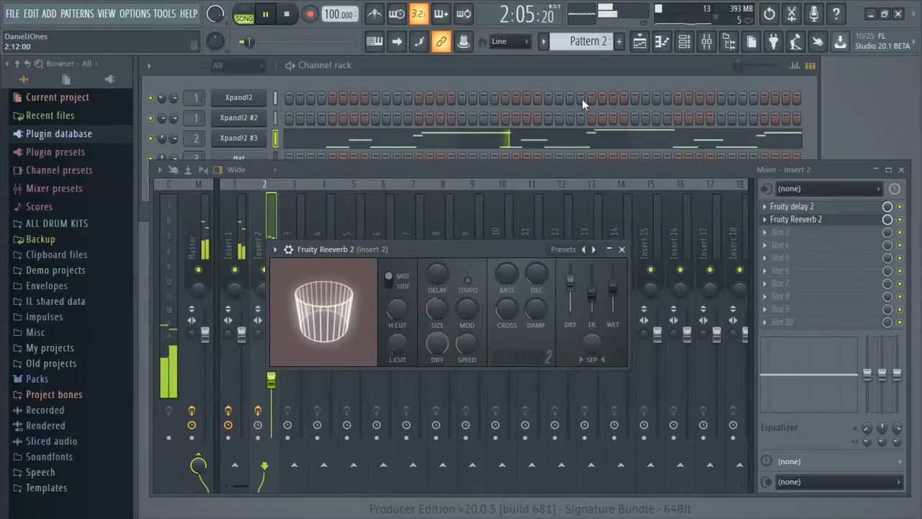
# - Load Effector into the third slot of Insert 2, choose its Delay effect, and turn off its bypass for song playback
pyautogui.click(784, 234)
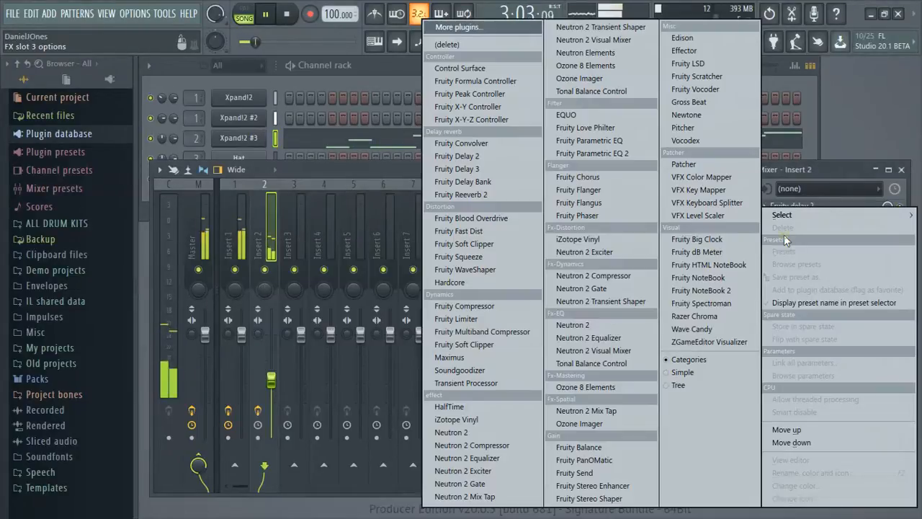
pyautogui.click(696, 51)
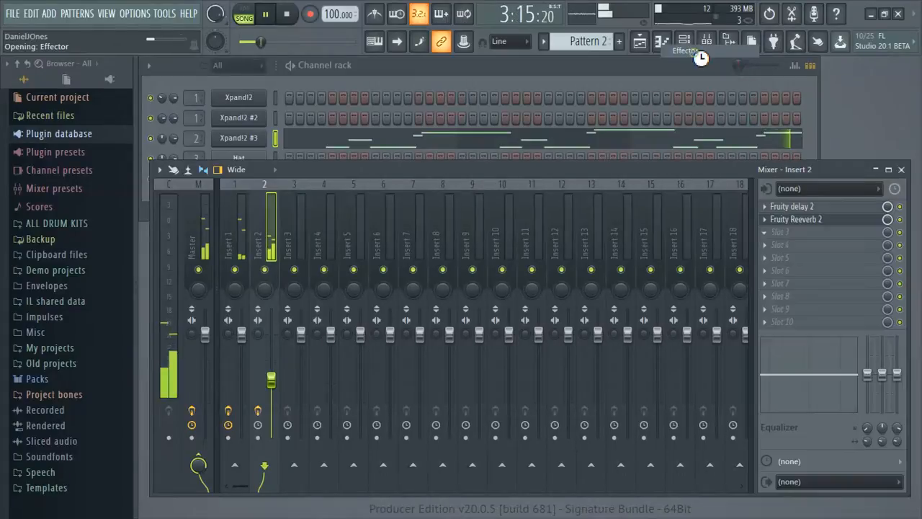
pyautogui.press('space')
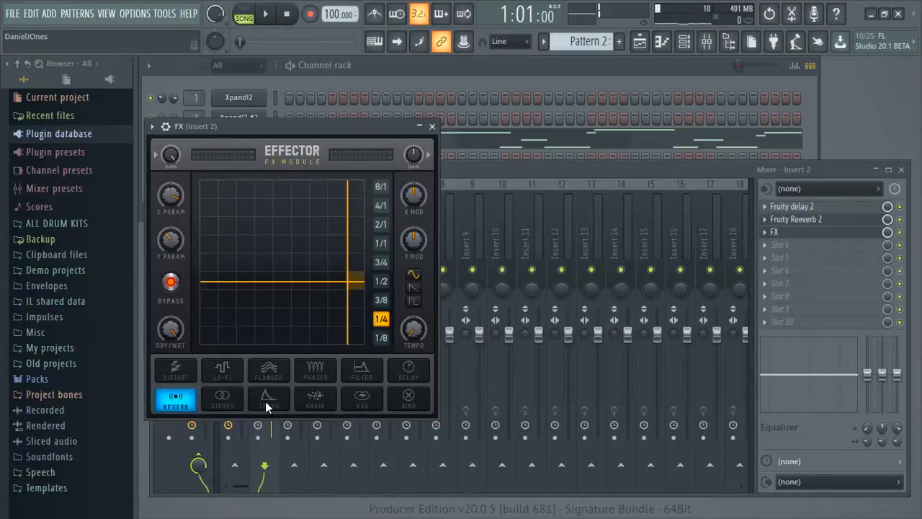
pyautogui.click(399, 371)
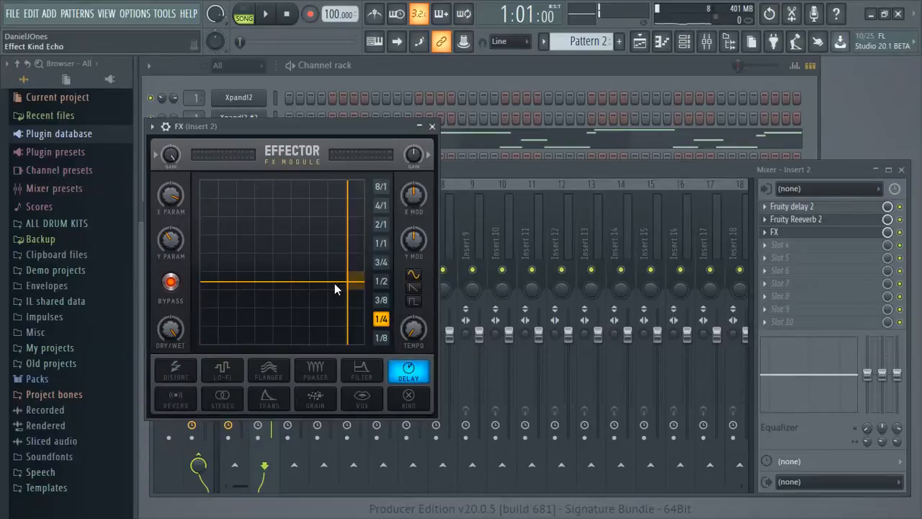
pyautogui.click(167, 284)
pyautogui.press('space')
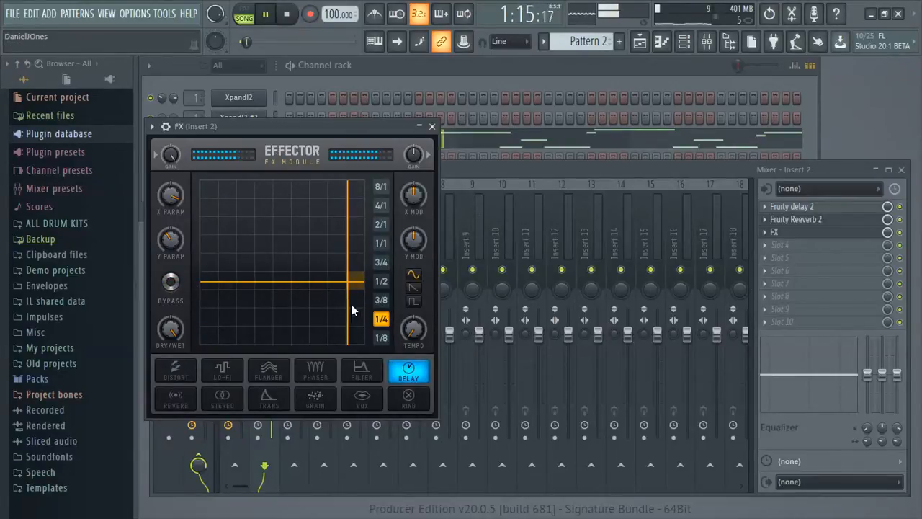
# - Set the Effector delay's X parameter to about 74.5 and lower its Y parameter, then close the plugin and stop playback
pyautogui.moveTo(343, 286); pyautogui.dragTo(310, 317)
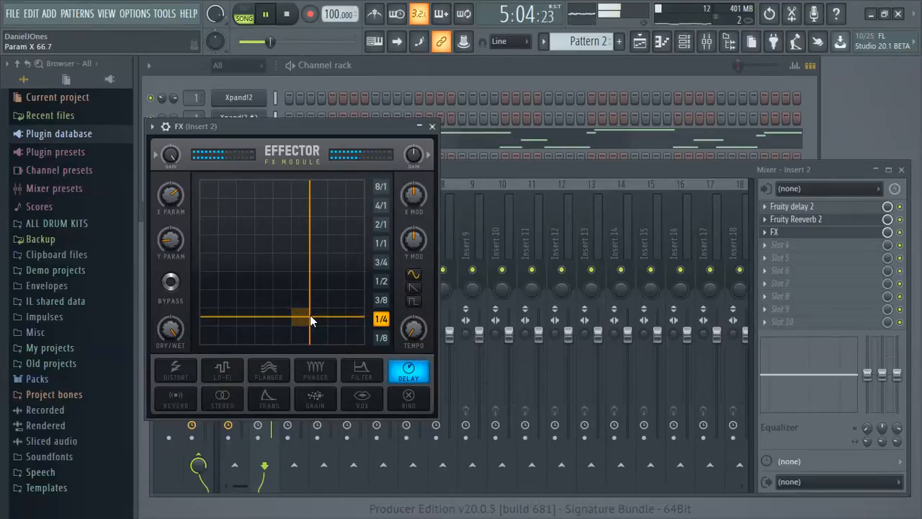
pyautogui.moveTo(309, 314); pyautogui.dragTo(348, 315)
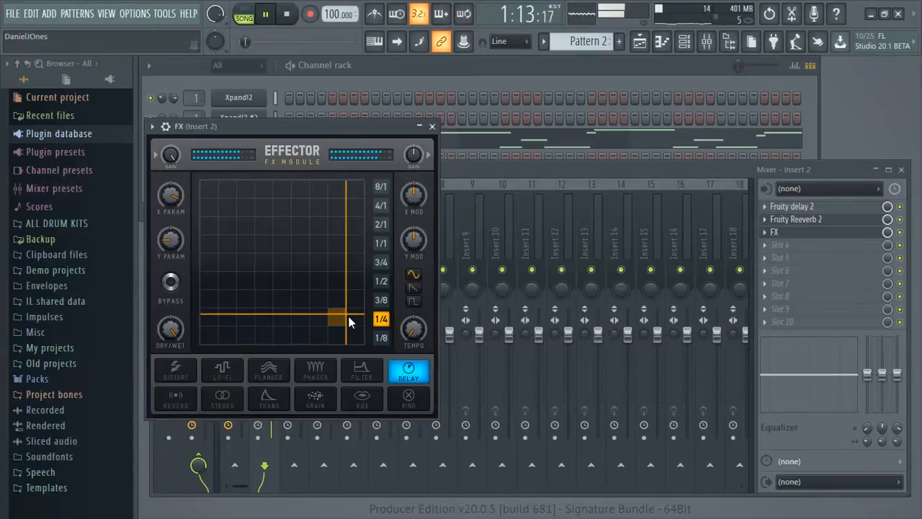
pyautogui.moveTo(349, 316); pyautogui.dragTo(323, 325)
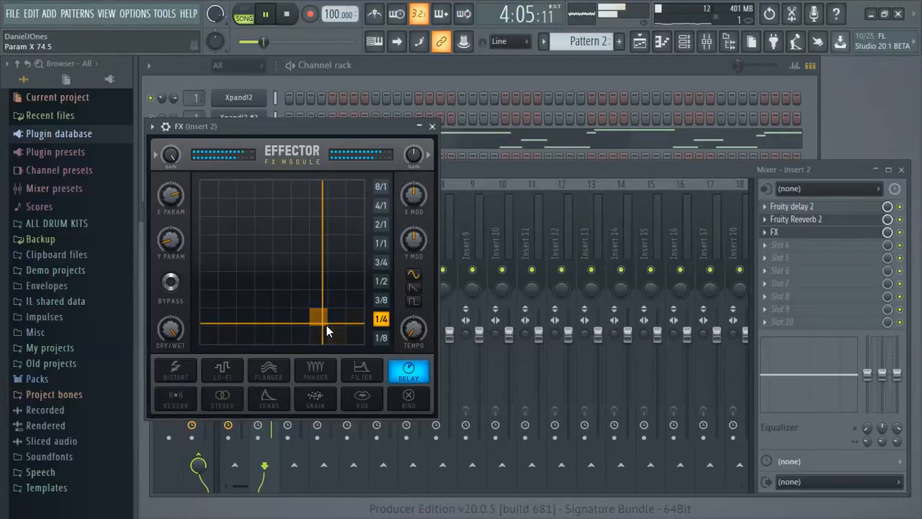
pyautogui.click(432, 127)
pyautogui.press('space')
# - Audition successive soft lead presets in Xpand!2 #3, keep 01 Nice Wave, and close the plugin
pyautogui.click(351, 144)
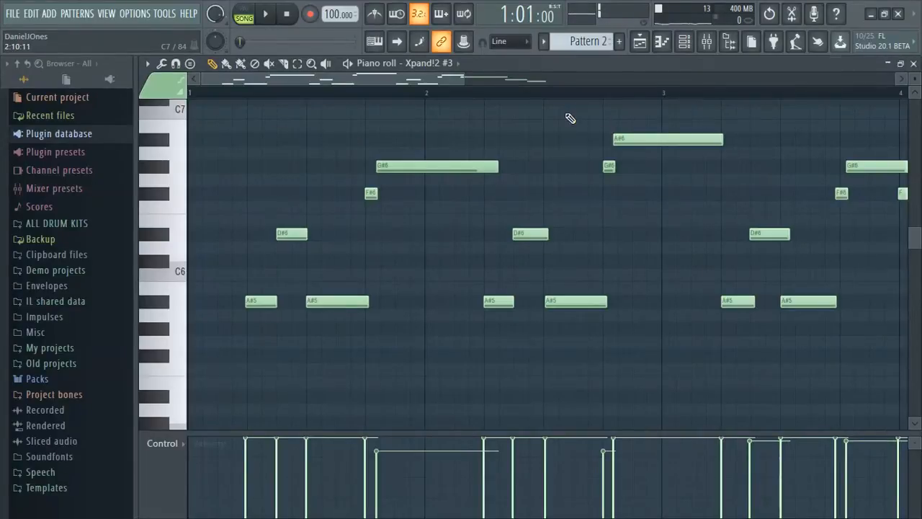
pyautogui.press('F7')
pyautogui.click(229, 141)
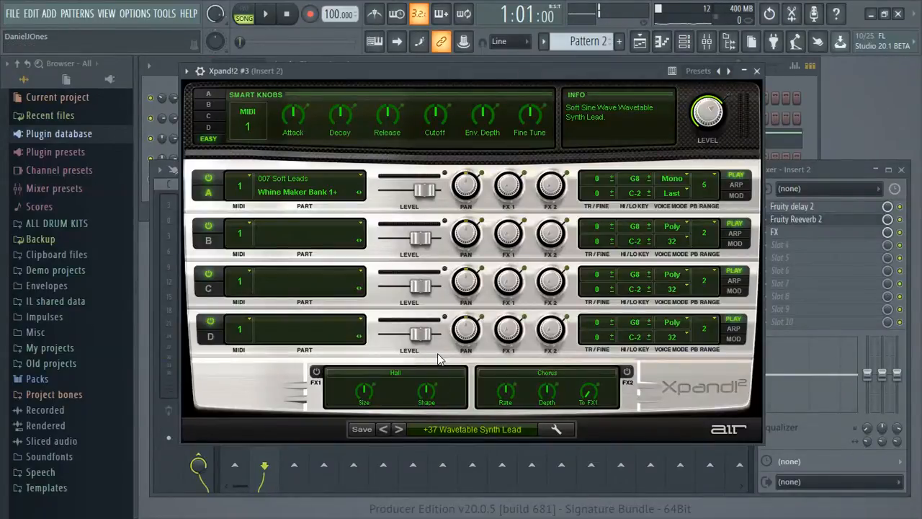
pyautogui.click(398, 429)
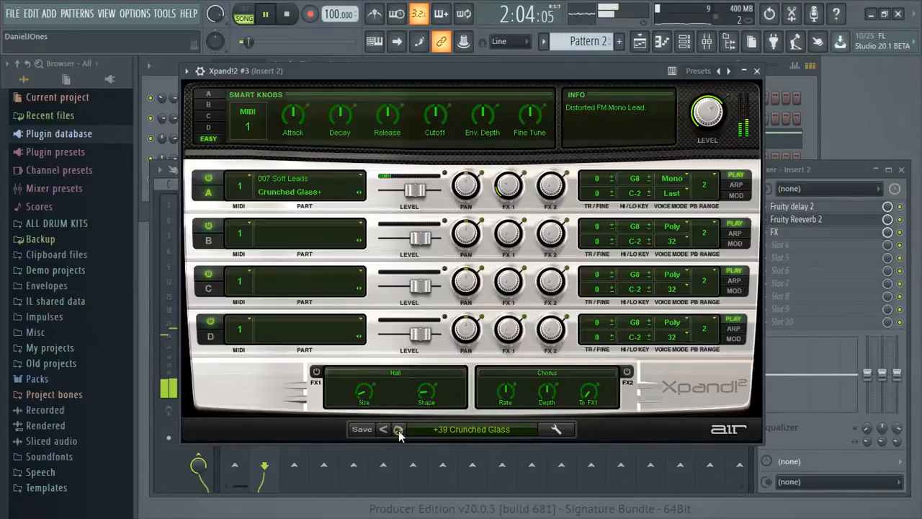
pyautogui.click(398, 429)
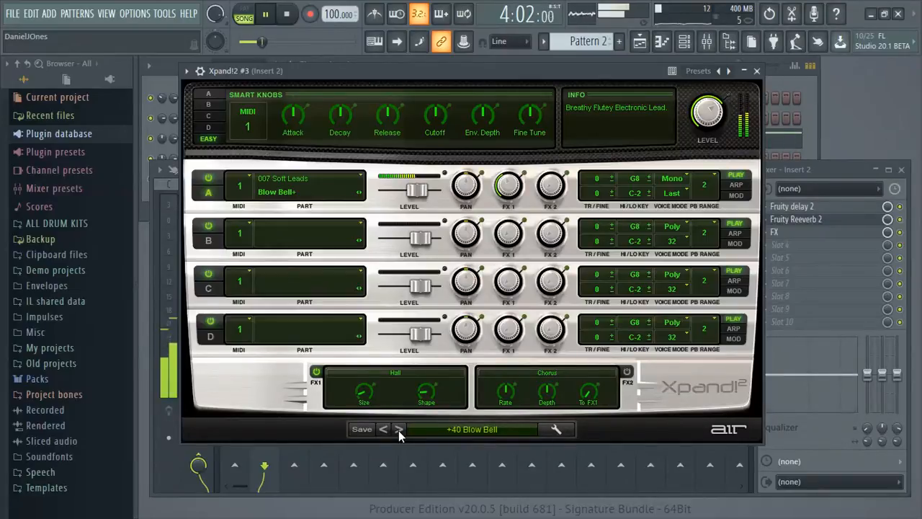
pyautogui.click(399, 429)
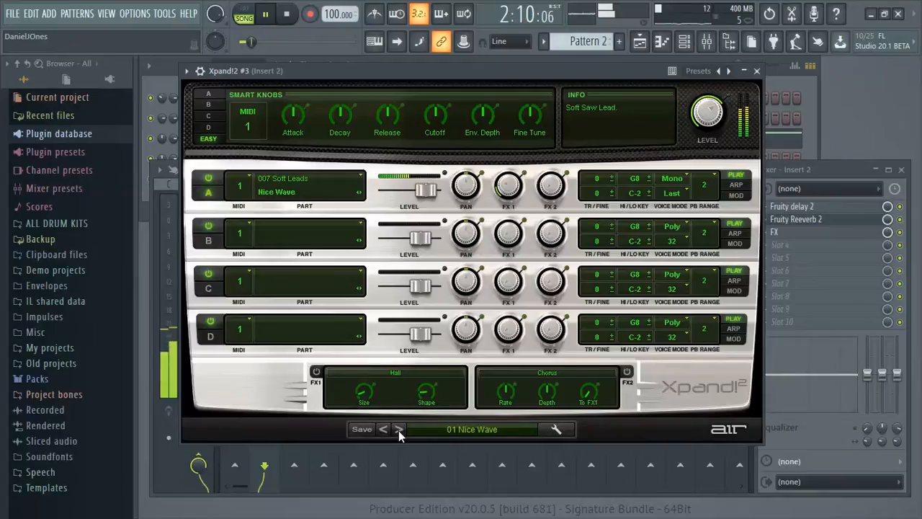
pyautogui.click(746, 72)
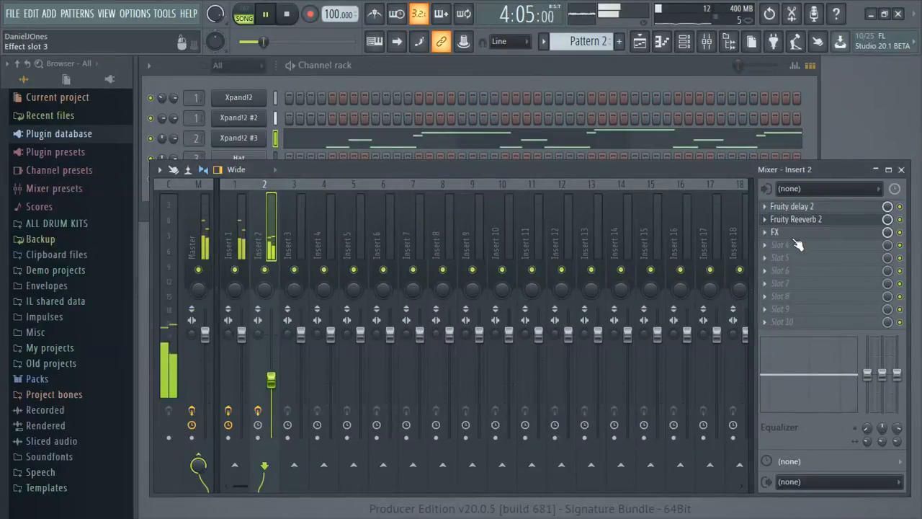
# - Lower the Insert 2 level to about -15.7 dB and place a second Pattern 2 clip at bar 5 on Track 2
pyautogui.moveTo(271, 379); pyautogui.dragTo(271, 395)
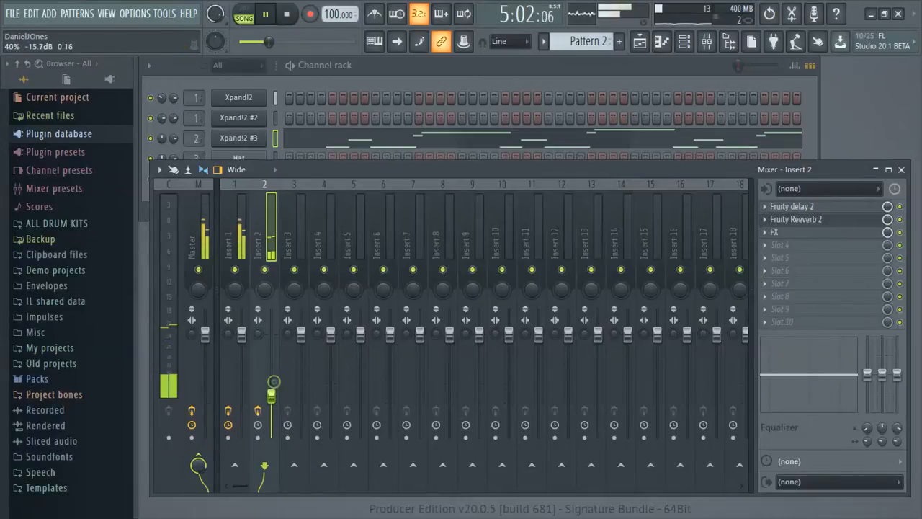
pyautogui.click(640, 43)
pyautogui.click(441, 160)
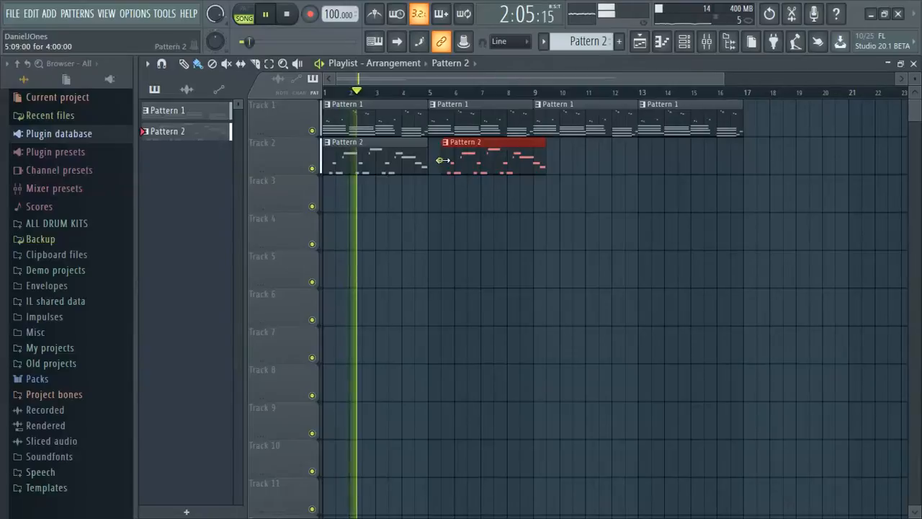
pyautogui.click(914, 64)
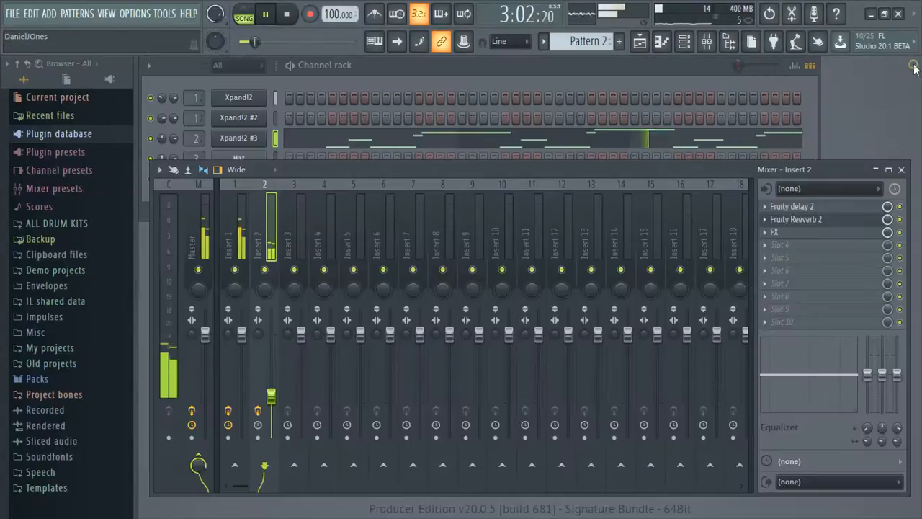
# - Fine-tune the Insert 2 level to about -17.6 dB during song playback
pyautogui.press('space')
pyautogui.moveTo(271, 396); pyautogui.dragTo(271, 401)
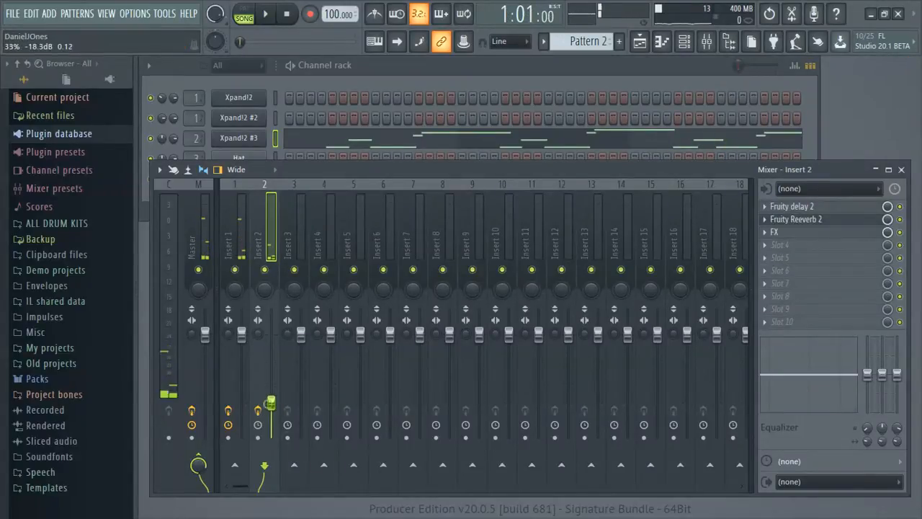
pyautogui.press('space')
pyautogui.moveTo(271, 411); pyautogui.dragTo(273, 401)
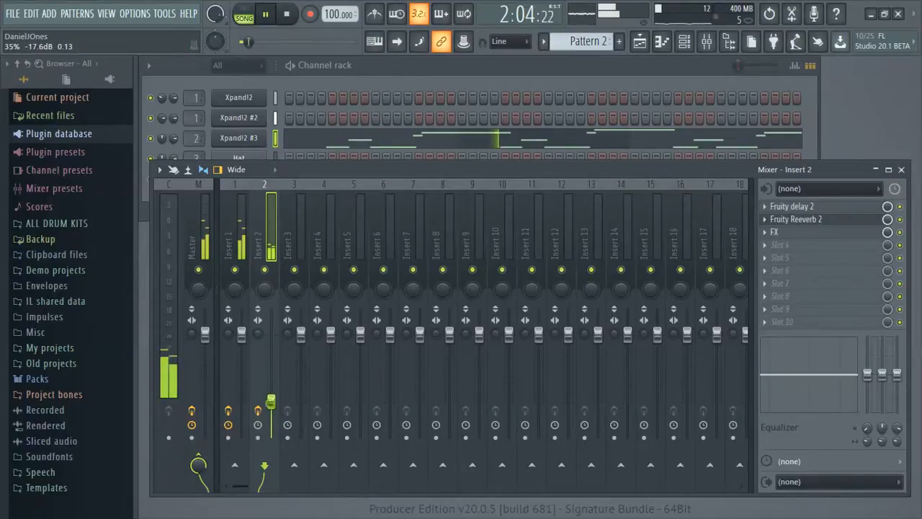
# - Switch to the empty Pattern 3 and open the Been Trappin 2 (16 bit) kit under sound orcal in ALL DRUM KITS
pyautogui.click(517, 66)
pyautogui.scroll(-1, 574, 45)
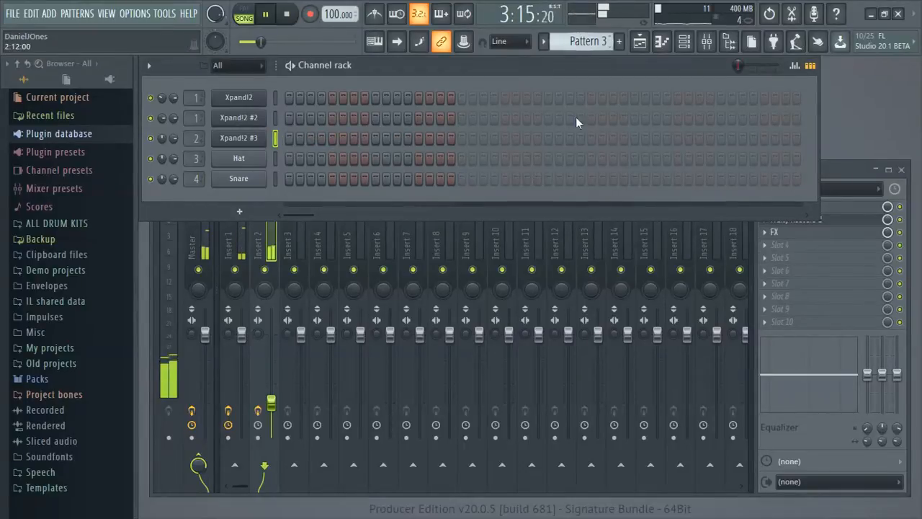
pyautogui.click(64, 225)
pyautogui.scroll(-10, 83, 409)
pyautogui.scroll(-7, 82, 406)
pyautogui.press('space')
pyautogui.scroll(-7, 82, 378)
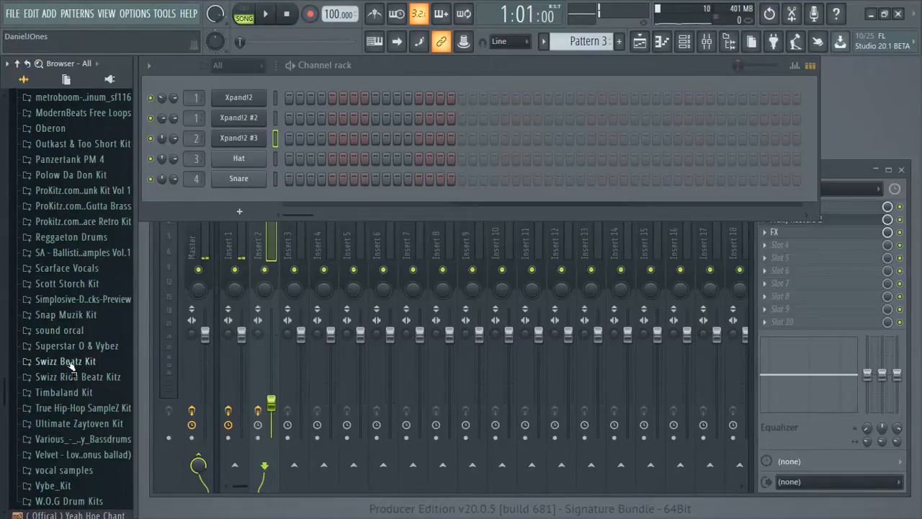
pyautogui.click(75, 332)
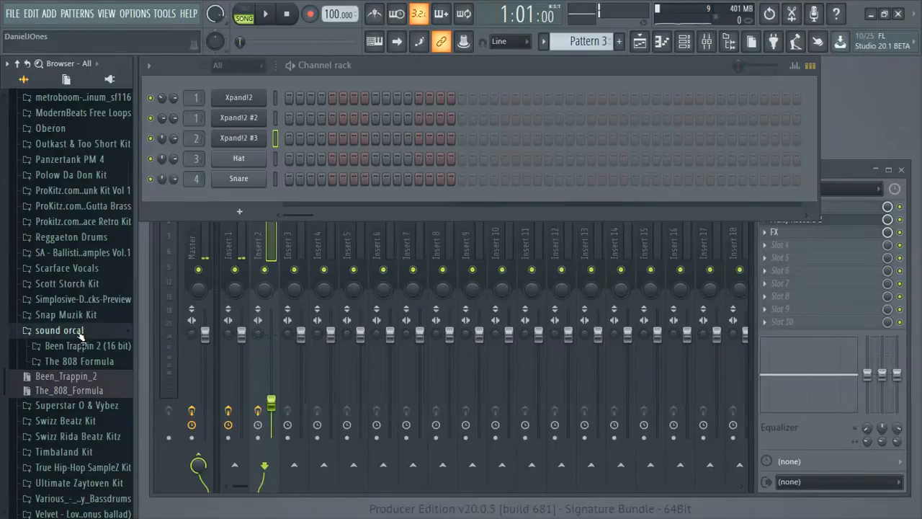
pyautogui.scroll(-4, 105, 384)
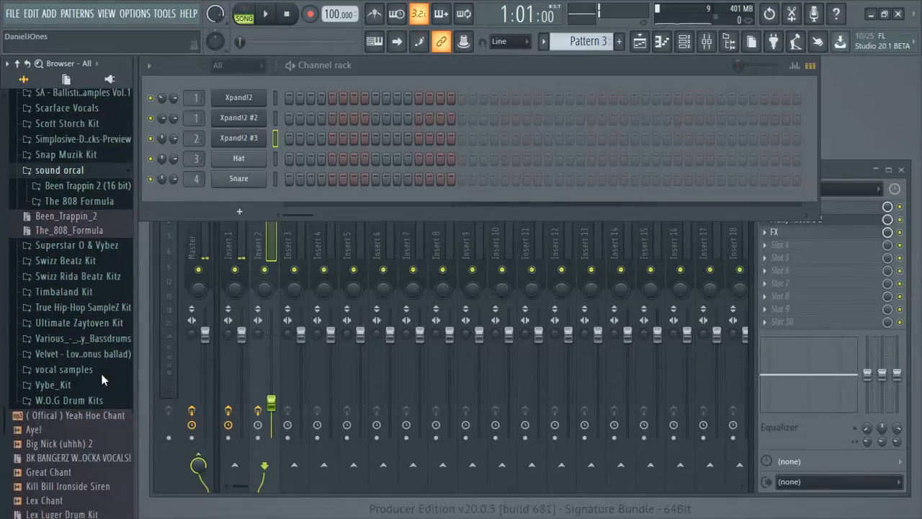
pyautogui.click(87, 178)
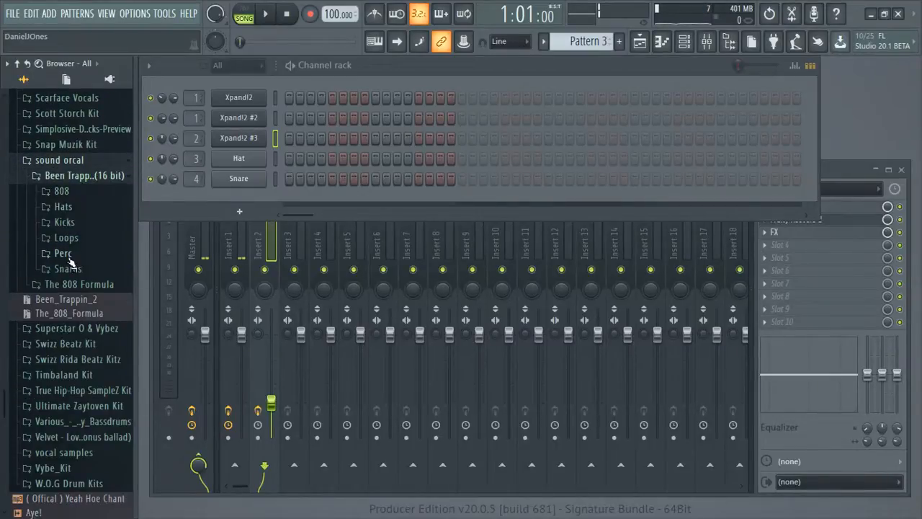
# - Audition the kit's hi-hat samples and load HiHat - Bitter Ice into the Hat channel
pyautogui.click(84, 209)
pyautogui.click(83, 237)
pyautogui.click(87, 265)
pyautogui.click(90, 249)
pyautogui.click(89, 241)
pyautogui.click(91, 249)
pyautogui.moveTo(92, 249); pyautogui.dragTo(237, 162)
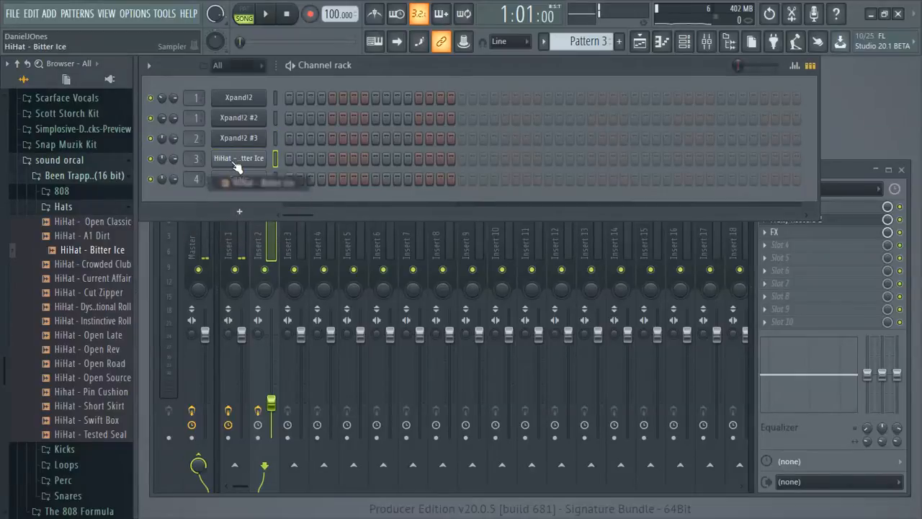
# - Draw a C6 note at the start of bar 1 in the hi-hat's piano roll and shorten it to less than one step
pyautogui.click(810, 66)
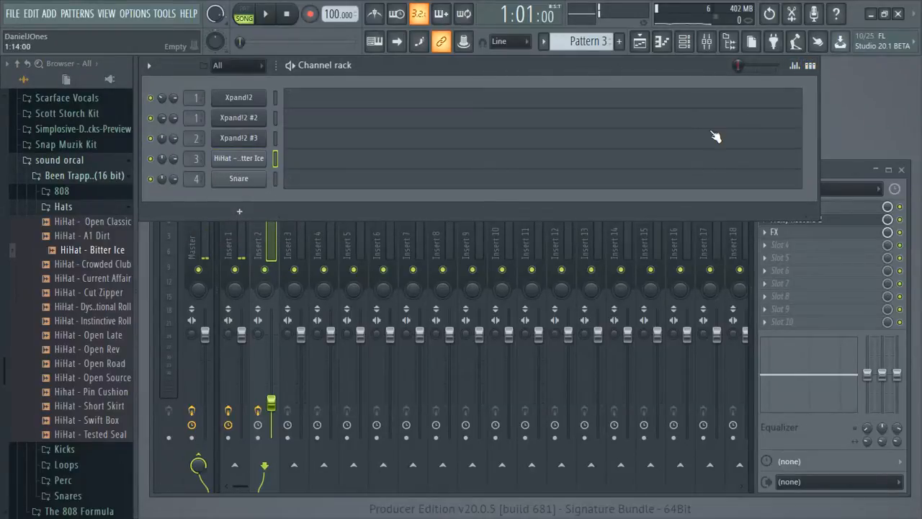
pyautogui.click(338, 173)
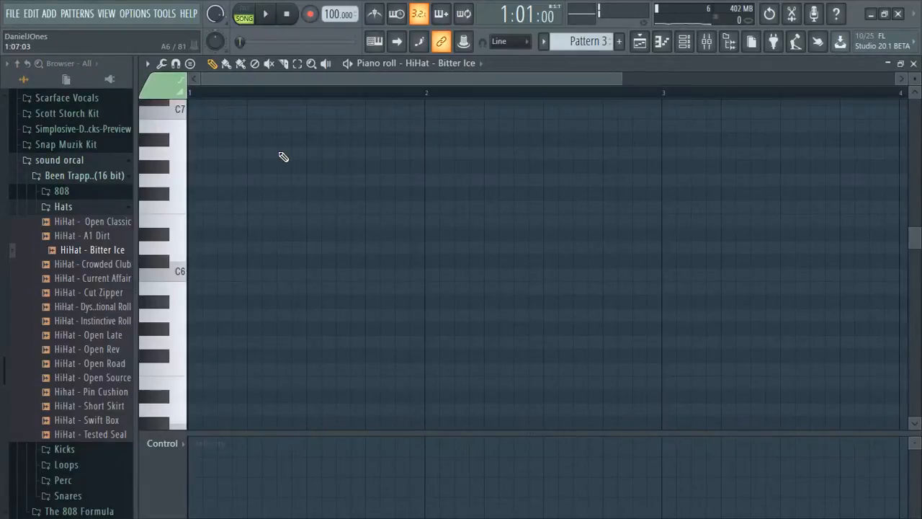
pyautogui.press('F7')
pyautogui.click(288, 159)
pyautogui.click(209, 278)
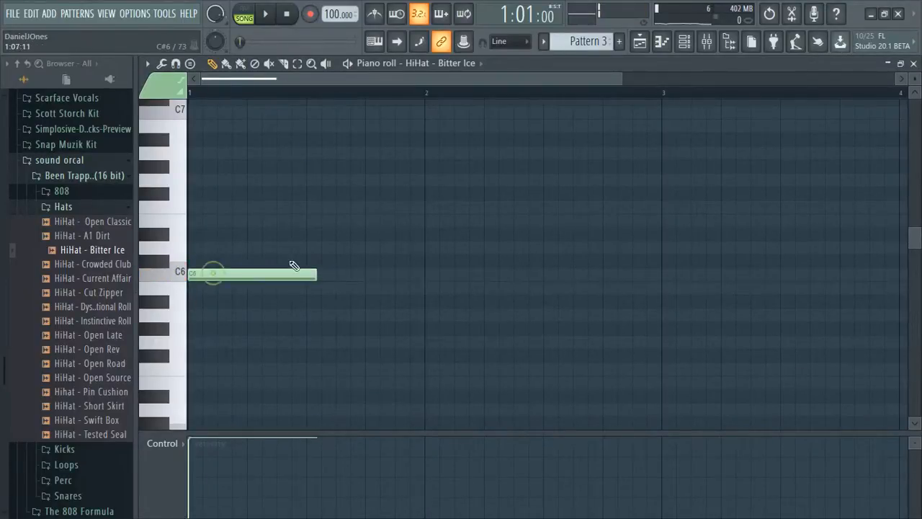
pyautogui.moveTo(316, 277); pyautogui.dragTo(178, 289)
# - Paint short C6 hi-hat notes on every second step of bar 1, with notes on each of the last four steps
pyautogui.click(227, 64)
pyautogui.moveTo(217, 271)
pyautogui.mouseDown()
pyautogui.moveTo(238, 280)
pyautogui.moveTo(329, 276)
pyautogui.moveTo(333, 290)
pyautogui.moveTo(343, 280)
pyautogui.moveTo(425, 280)
pyautogui.moveTo(416, 280)
pyautogui.mouseUp()
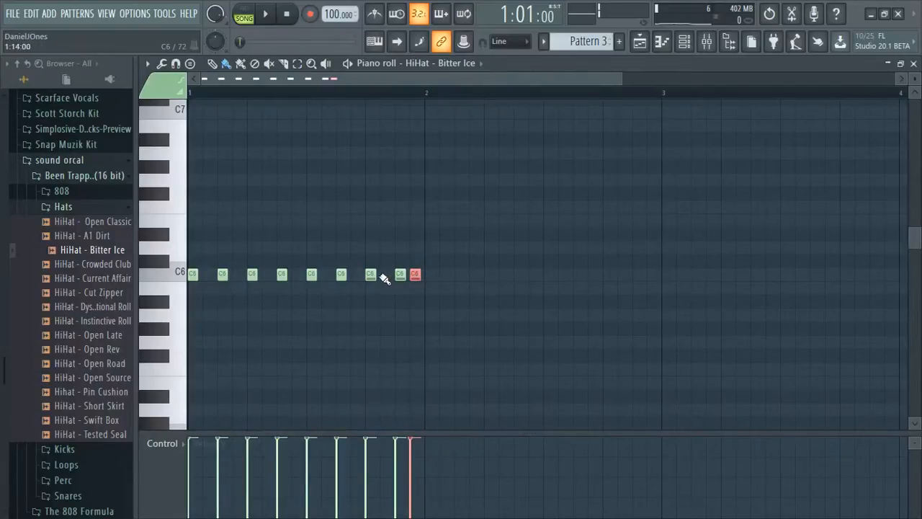
pyautogui.click(384, 280)
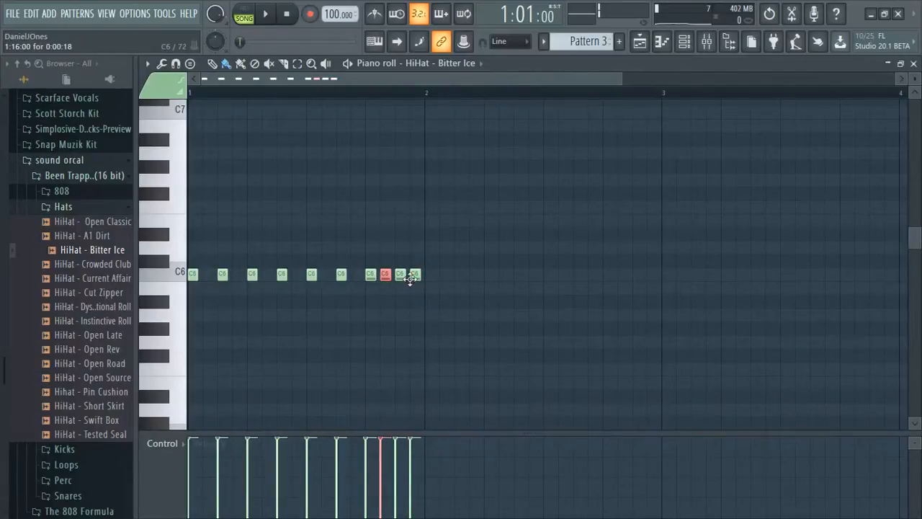
# - Choose note velocity as the target control and lower the velocities of all hi-hat notes in bar 1
pyautogui.click(182, 456)
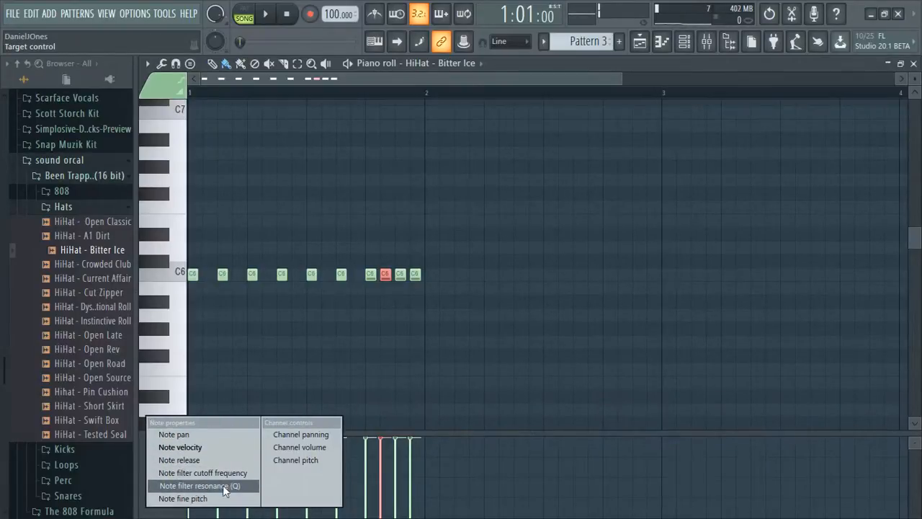
pyautogui.click(209, 447)
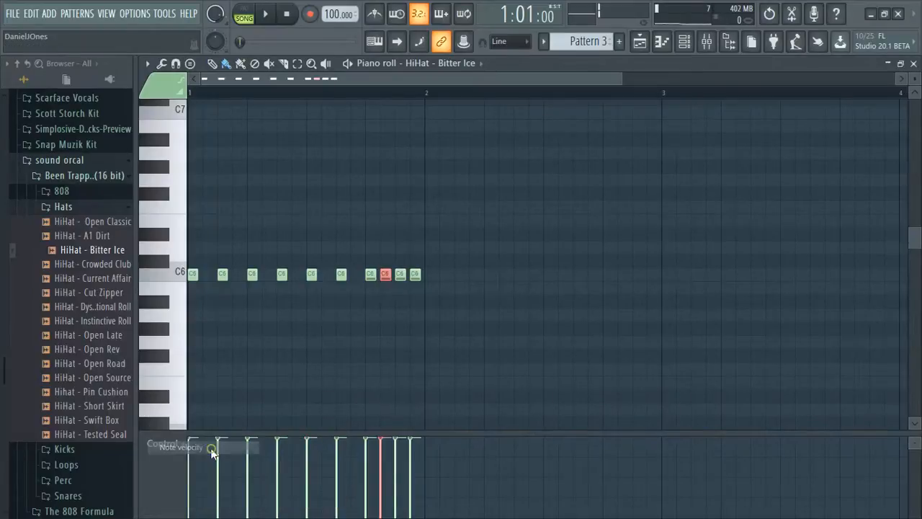
pyautogui.click(241, 356)
pyautogui.moveTo(191, 467); pyautogui.dragTo(418, 469)
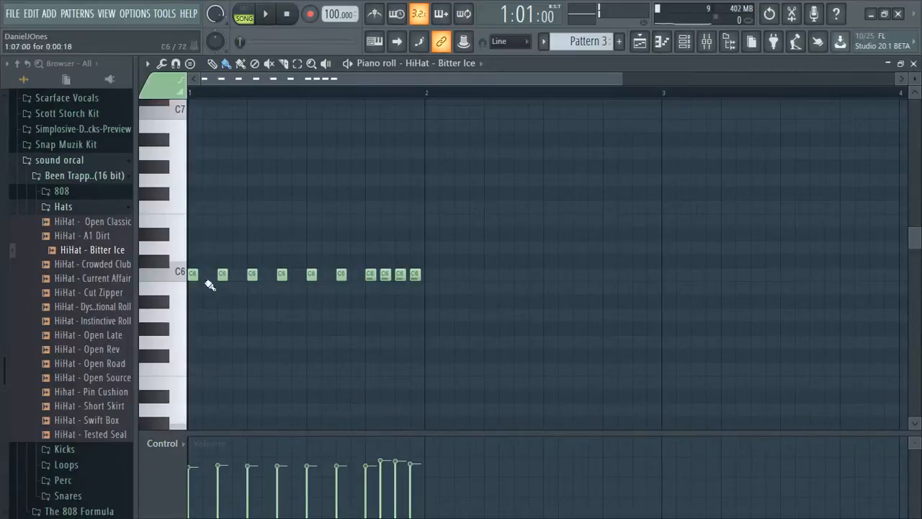
pyautogui.click(178, 450)
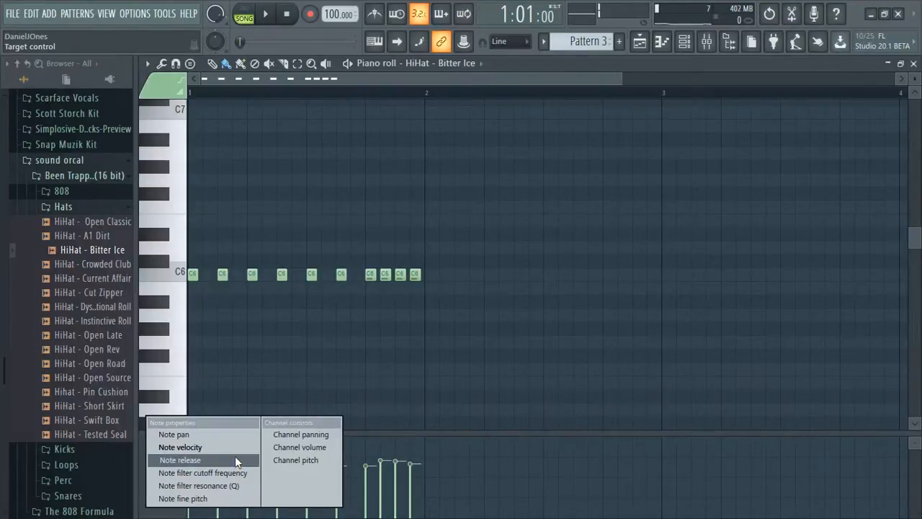
pyautogui.click(269, 340)
pyautogui.click(268, 340)
pyautogui.rightClick(268, 341)
# - Place Pattern 3 clips on Track 3 at bars 1 and 5, then audition the hi-hats in the song
pyautogui.click(640, 41)
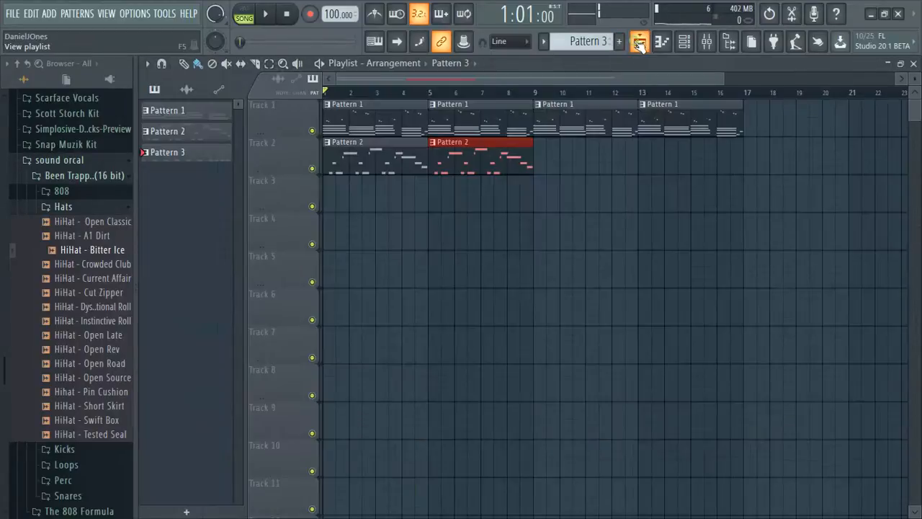
pyautogui.click(402, 196)
pyautogui.moveTo(410, 201); pyautogui.dragTo(332, 205)
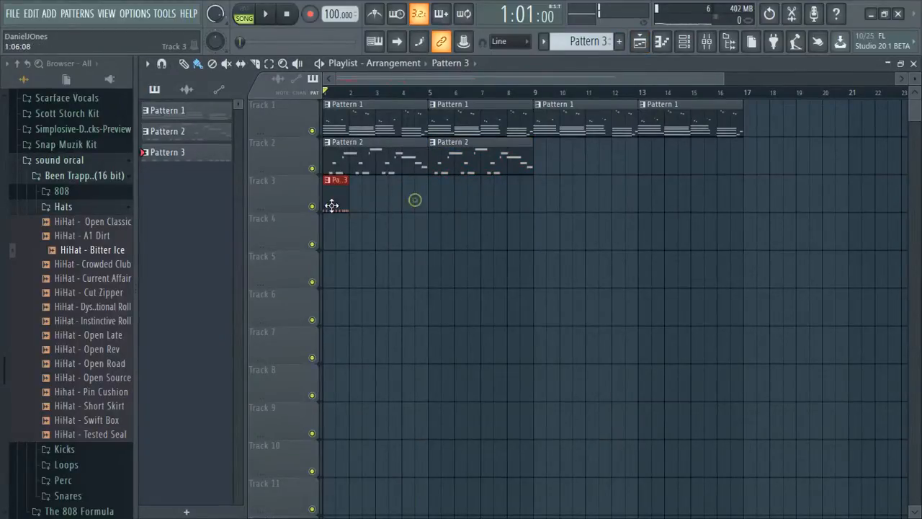
pyautogui.click(432, 191)
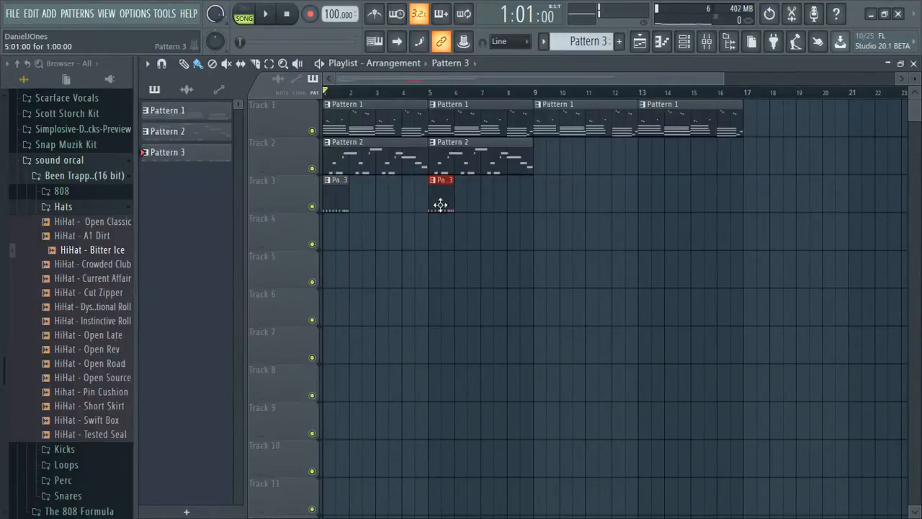
pyautogui.press('F7')
pyautogui.press('space')
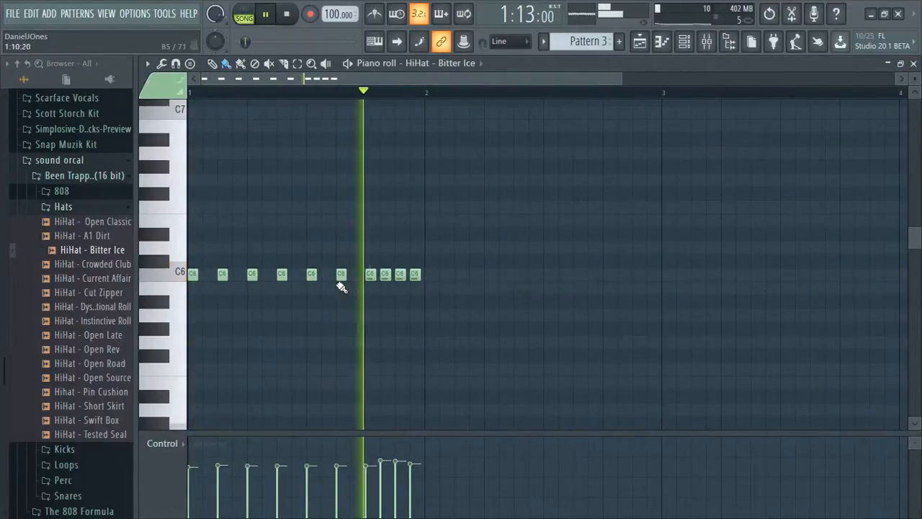
pyautogui.press('space')
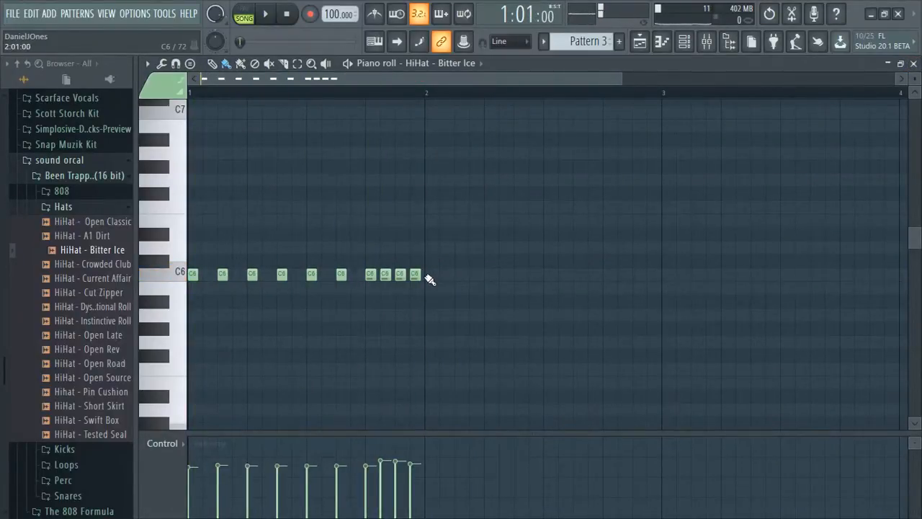
# - Paint short C6 hi-hat notes on every second step of bar 2
pyautogui.click(425, 276)
pyautogui.moveTo(435, 275); pyautogui.dragTo(464, 274)
pyautogui.click(489, 275)
pyautogui.click(519, 275)
pyautogui.click(548, 275)
pyautogui.click(576, 274)
pyautogui.click(607, 275)
pyautogui.click(637, 274)
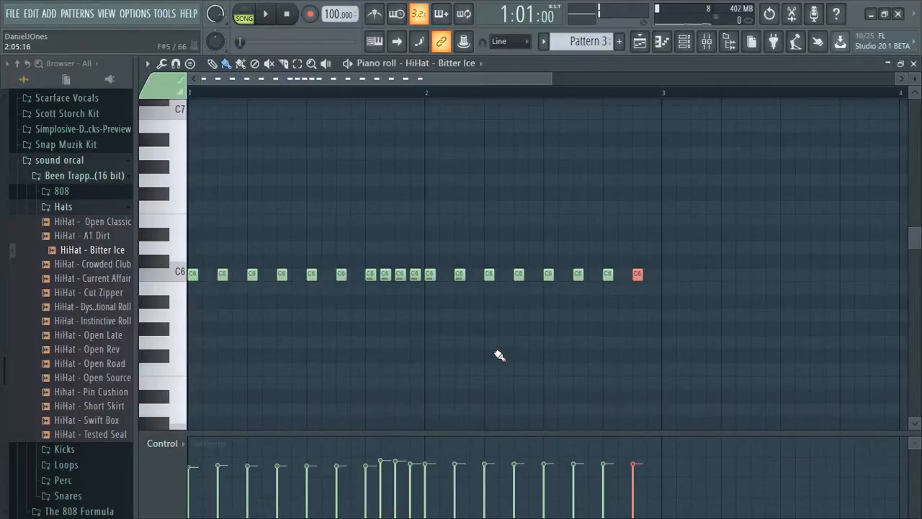
# - Play the song with the extended hi-hats, and audition samples in the Perc folder of the Been Trapp (16 bit) kit
pyautogui.press('space')
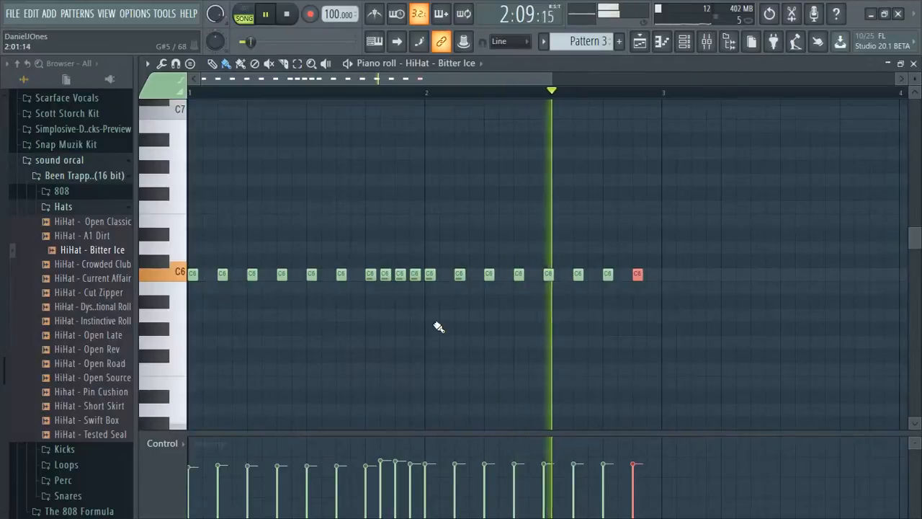
pyautogui.click(69, 208)
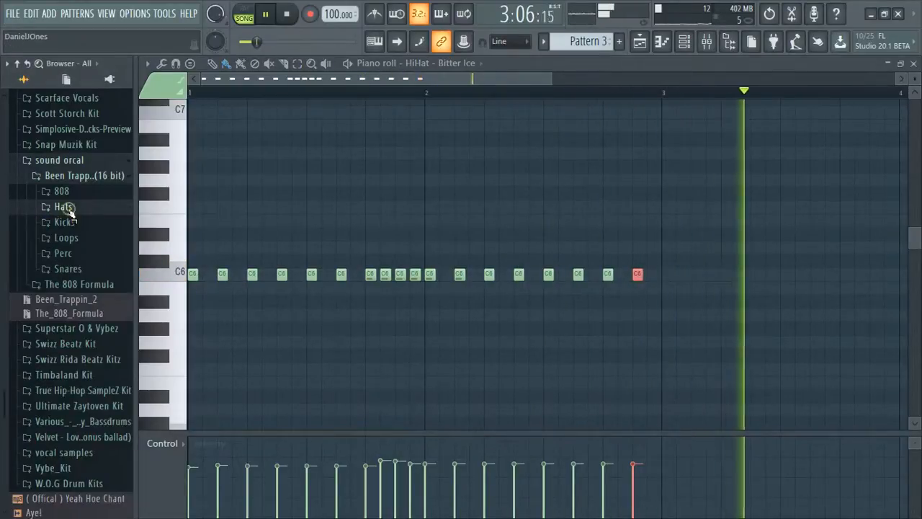
pyautogui.click(71, 254)
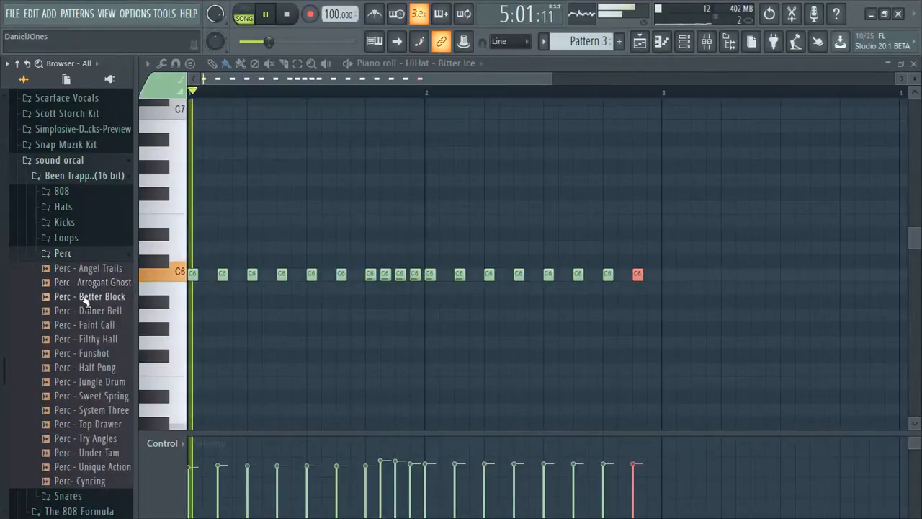
pyautogui.press('space')
pyautogui.click(90, 269)
pyautogui.click(90, 283)
pyautogui.click(91, 297)
pyautogui.moveTo(88, 310); pyautogui.dragTo(91, 319)
pyautogui.click(92, 339)
pyautogui.click(93, 367)
pyautogui.click(95, 395)
pyautogui.click(95, 425)
pyautogui.click(92, 452)
pyautogui.click(93, 466)
pyautogui.click(90, 481)
# - Browse the Vybe_Kit folder and the list of drum kits for another percussion sound
pyautogui.scroll(-10, 94, 380)
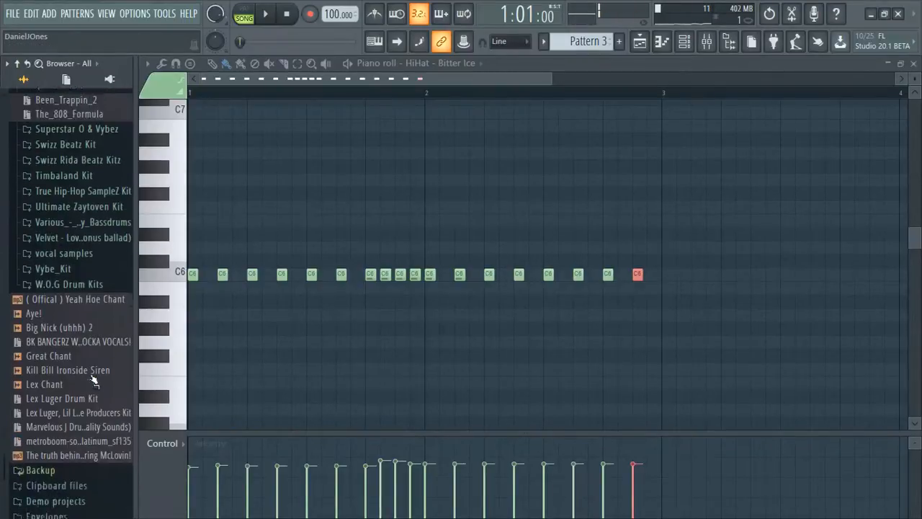
pyautogui.scroll(-3, 94, 381)
pyautogui.click(59, 183)
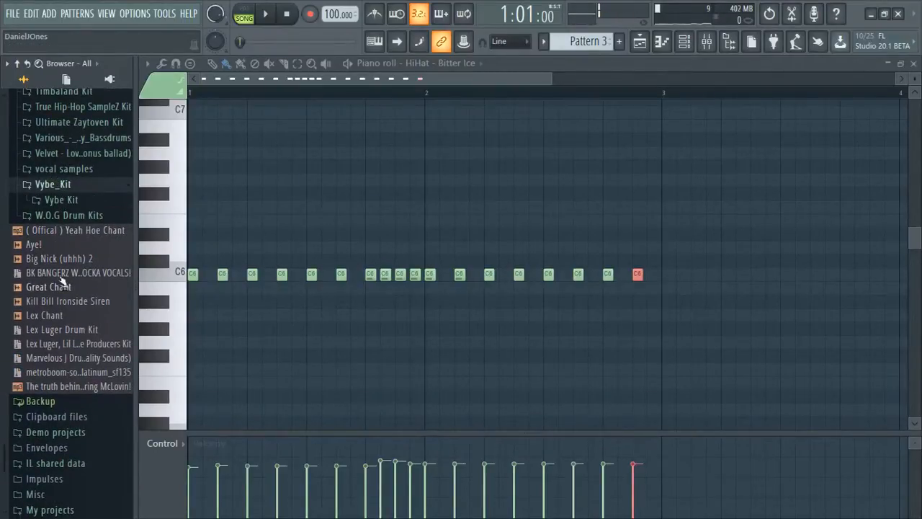
pyautogui.click(61, 200)
pyautogui.scroll(-12, 61, 338)
pyautogui.scroll(10, 62, 339)
pyautogui.scroll(8, 61, 338)
pyautogui.click(52, 424)
pyautogui.scroll(20, 51, 422)
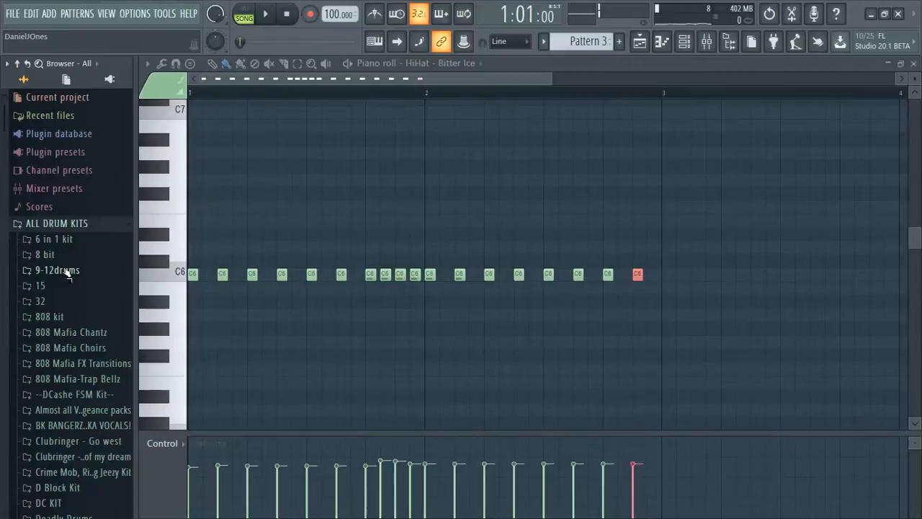
# - Find the 808op_hat sample in the 808 kit folder and load it onto the Snare channel
pyautogui.click(56, 317)
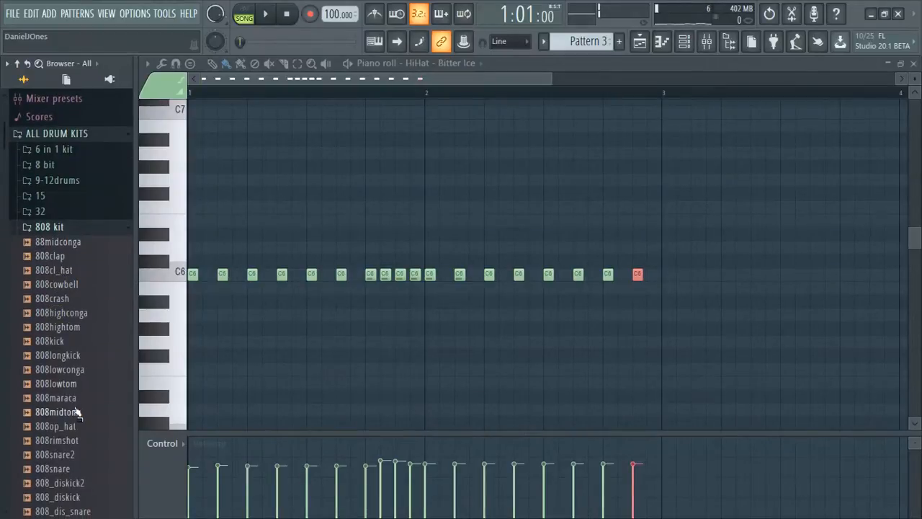
pyautogui.click(63, 355)
pyautogui.click(63, 346)
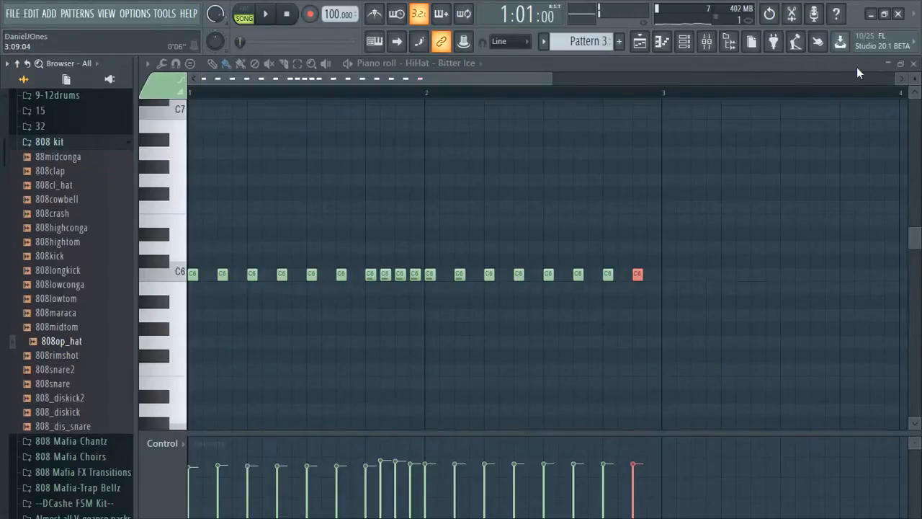
pyautogui.click(913, 64)
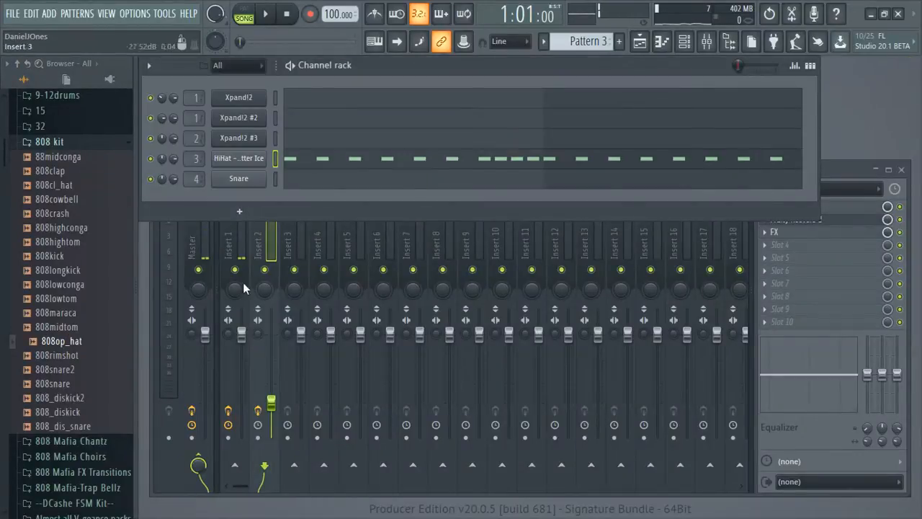
pyautogui.moveTo(52, 348); pyautogui.dragTo(240, 181)
# - Normalize the 808op_hat sample in its channel settings
pyautogui.click(241, 179)
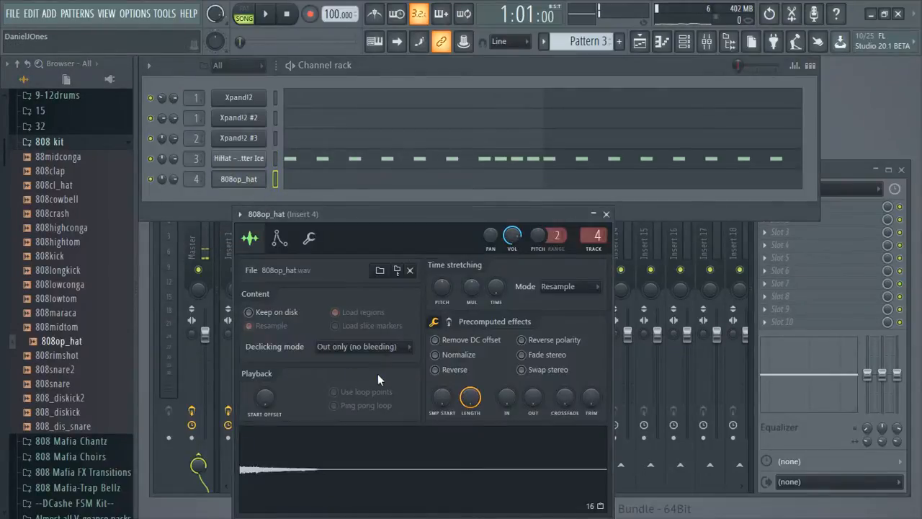
pyautogui.click(457, 356)
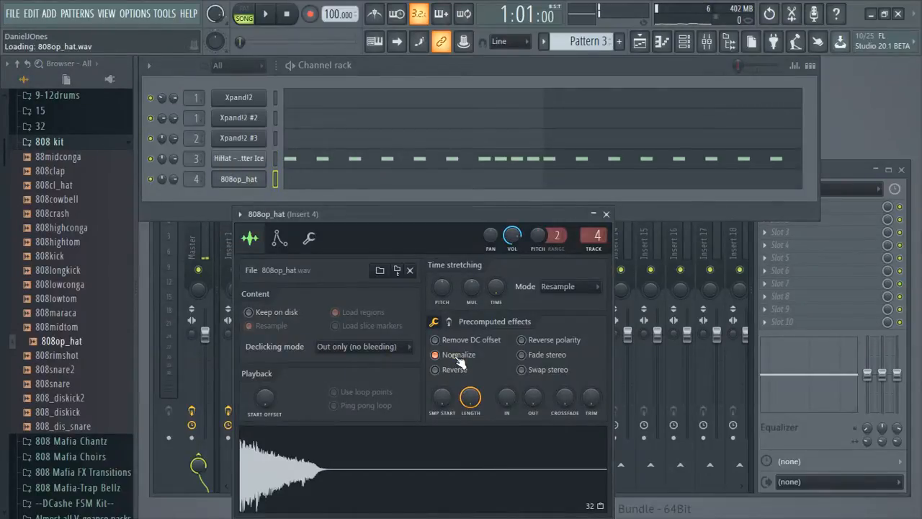
pyautogui.click(607, 214)
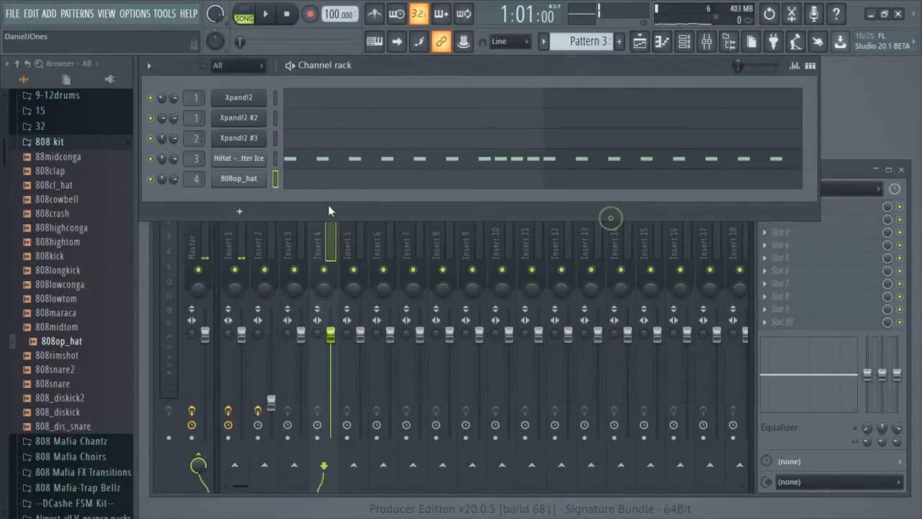
# - Place a short C6 note for 808op_hat on beat 2 of bar 1 and audition it in the song
pyautogui.click(248, 182)
pyautogui.click(286, 179)
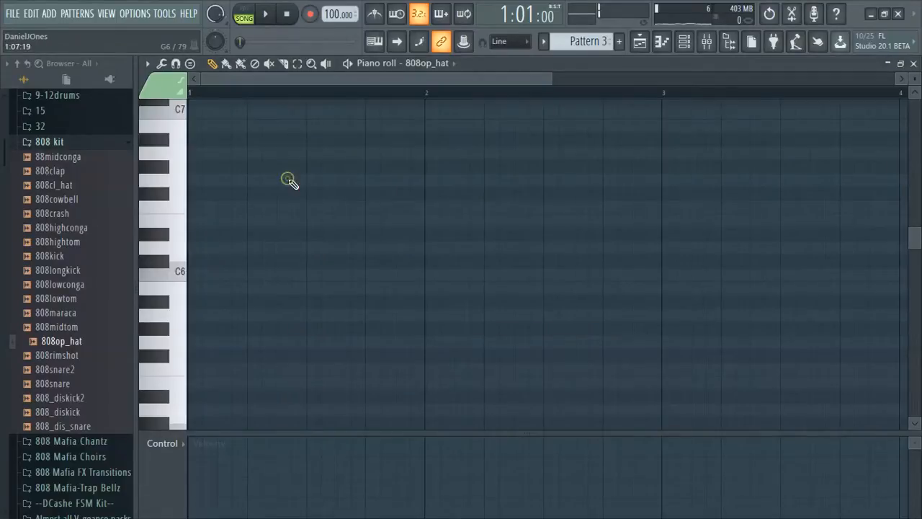
pyautogui.click(249, 274)
pyautogui.press('space')
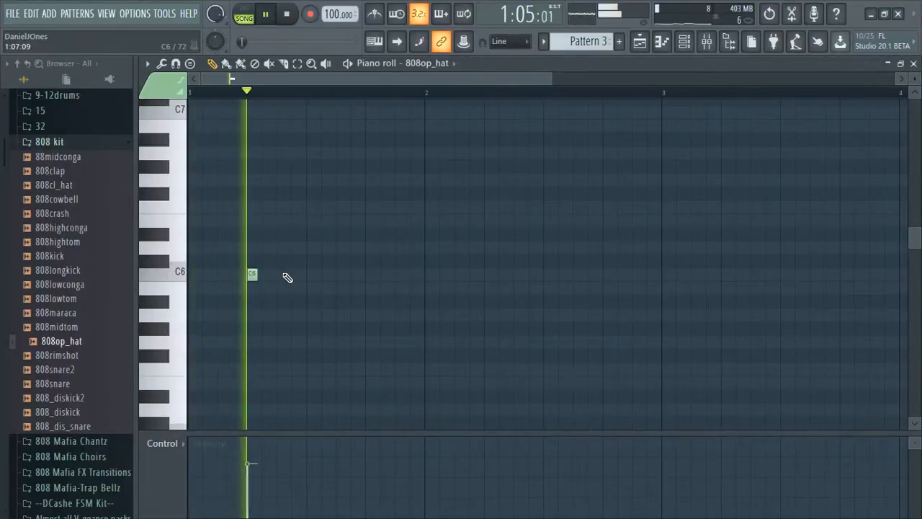
pyautogui.press('space')
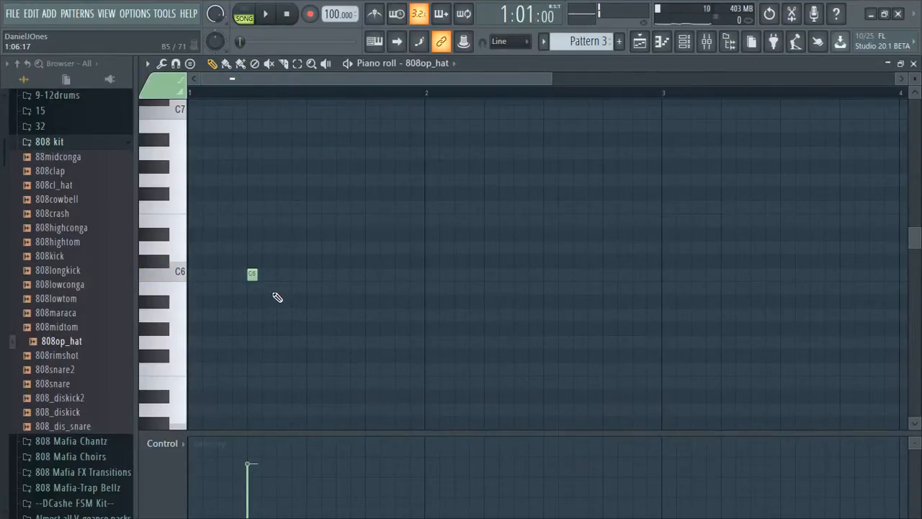
# - Move the open-hat note on beat 2 of bar 1 from C6 down to D5
pyautogui.scroll(-6, 278, 296)
pyautogui.scroll(4, 277, 295)
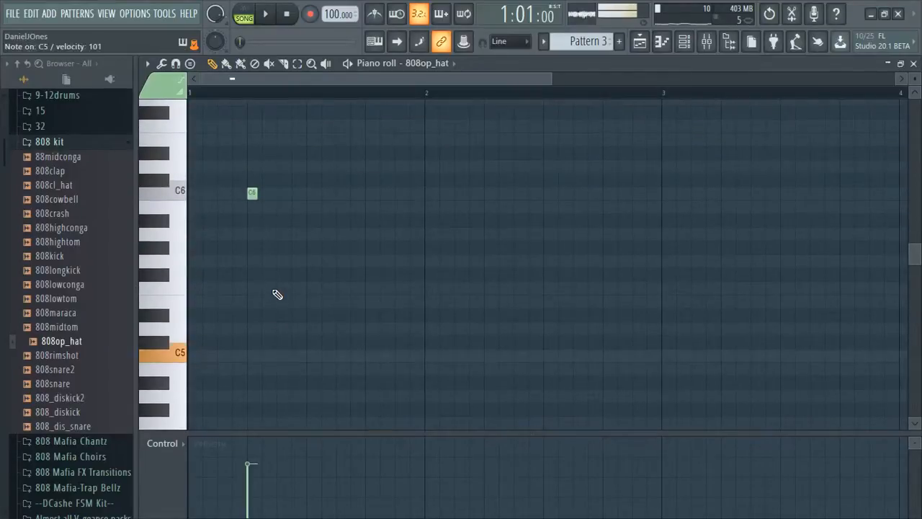
pyautogui.moveTo(251, 193); pyautogui.dragTo(251, 344)
# - Add D5 open-hat notes on beat 4 of bar 1 and beat 4 of bar 2 while the song plays
pyautogui.press('space')
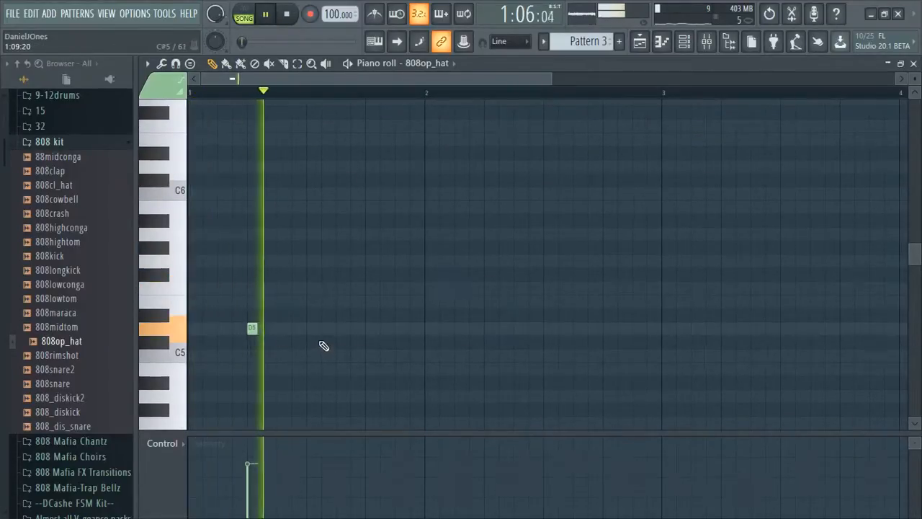
pyautogui.click(368, 329)
pyautogui.click(607, 328)
pyautogui.moveTo(395, 77); pyautogui.dragTo(539, 90)
pyautogui.press('space')
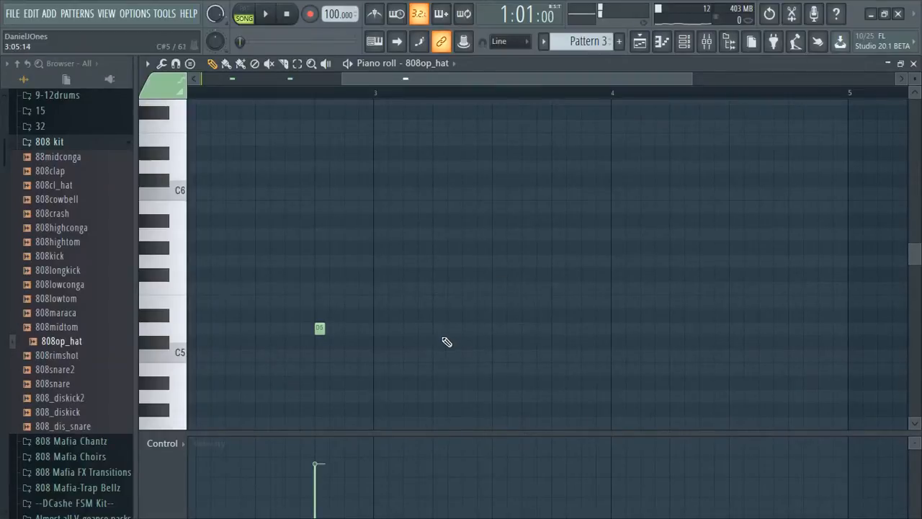
# - Add D5 open-hat notes on beats 2 and 4 of bar 3 and on beat 4 of bar 4, leaving bar 4's beat 2 empty
pyautogui.click(436, 329)
pyautogui.click(555, 330)
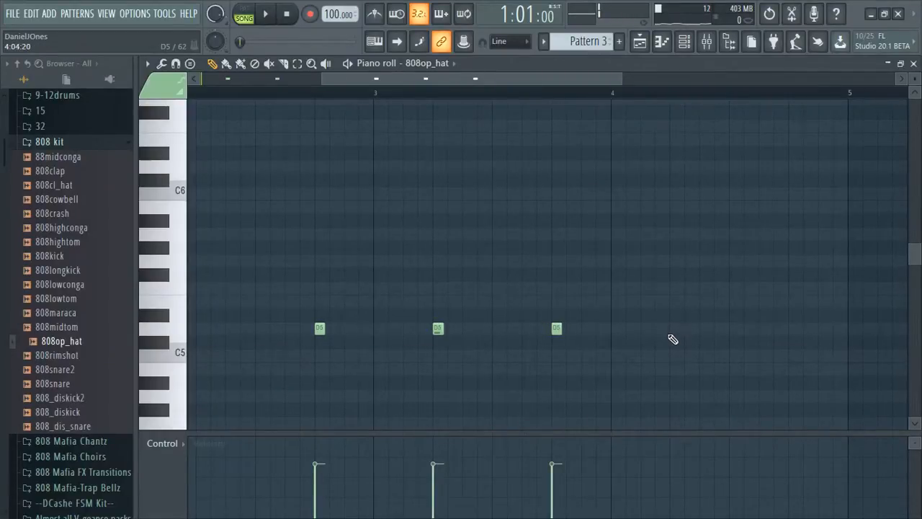
pyautogui.click(673, 329)
pyautogui.click(793, 330)
pyautogui.rightClick(674, 328)
pyautogui.press('Escape')
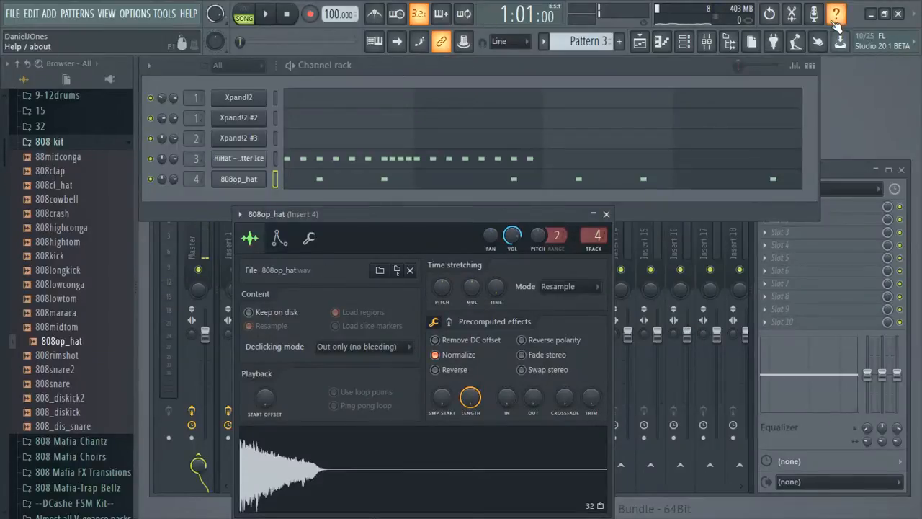
# - View the ride-and-vibes-y+r image from the wetransfer-213518 folder in Downloads, and return to FL Studio
pyautogui.click(871, 13)
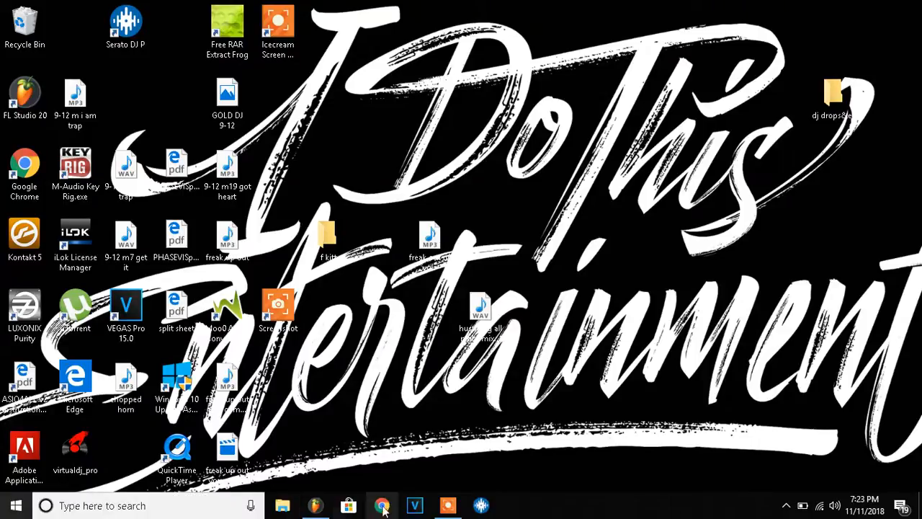
pyautogui.click(282, 506)
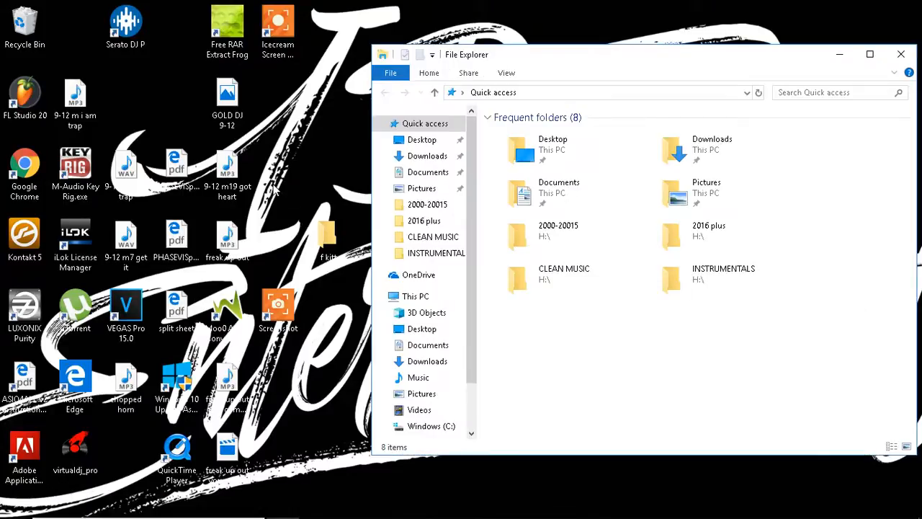
pyautogui.click(444, 157)
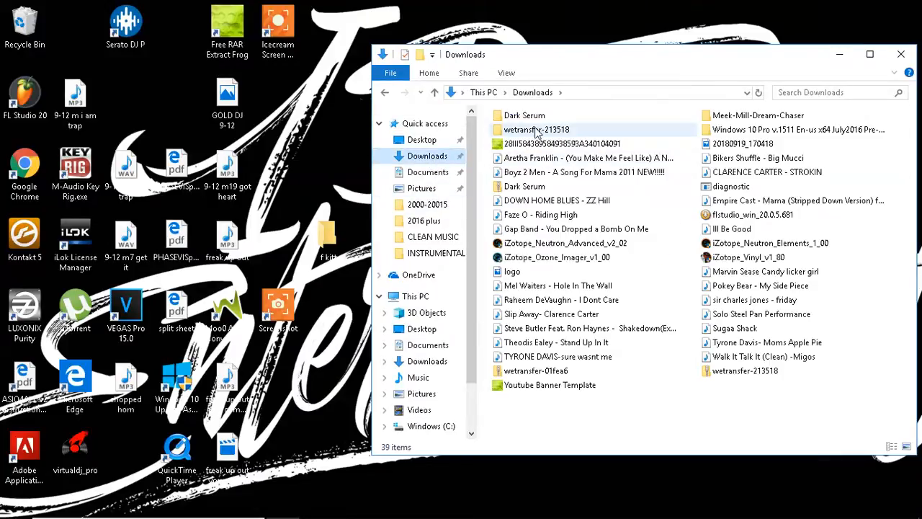
pyautogui.doubleClick(524, 129)
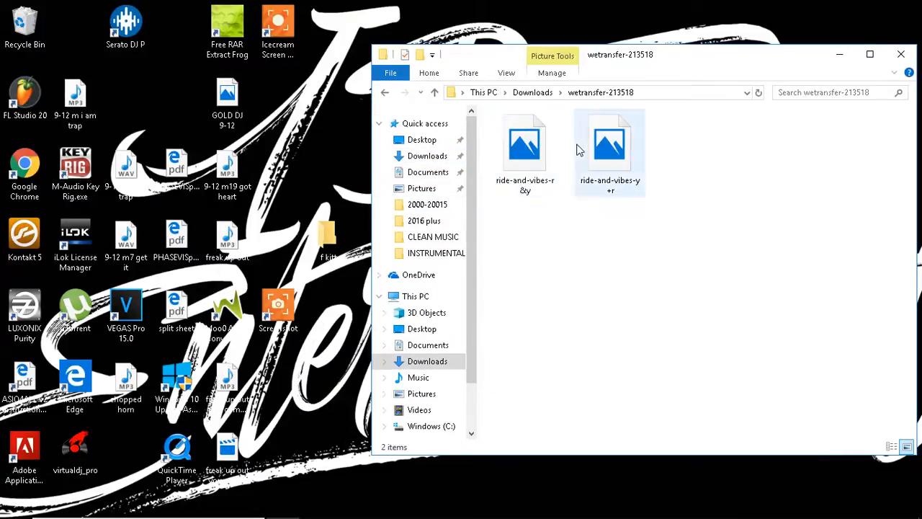
pyautogui.doubleClick(609, 148)
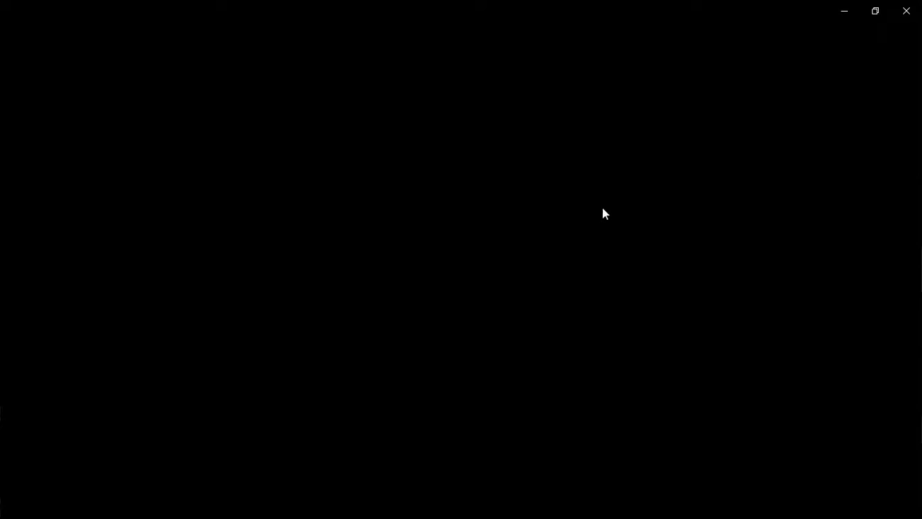
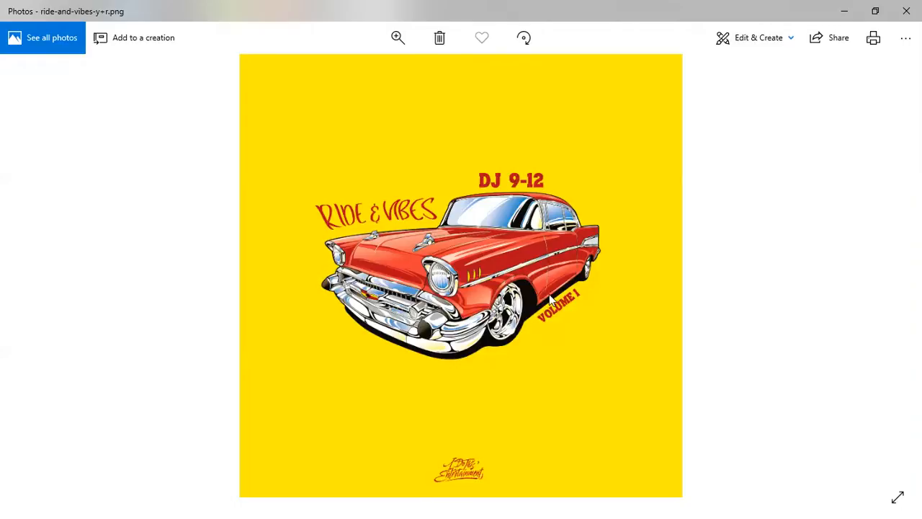
pyautogui.click(844, 15)
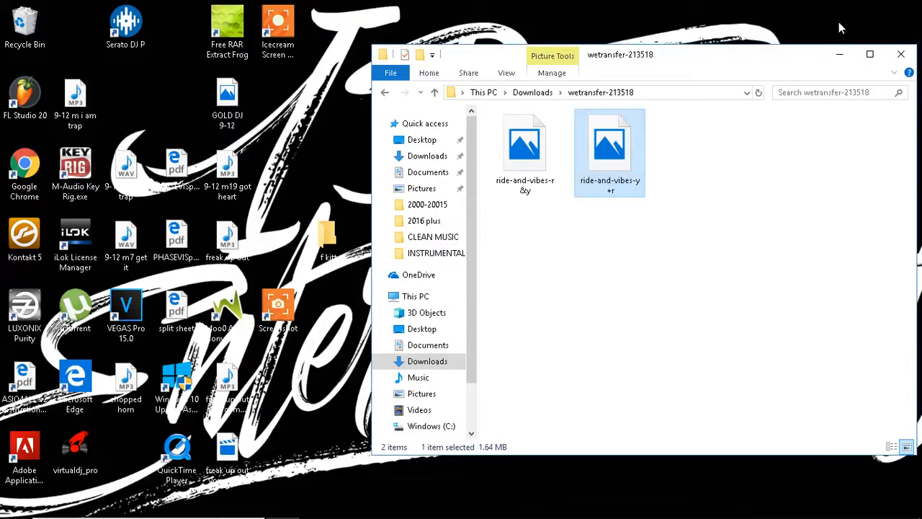
pyautogui.moveTo(464, 516)
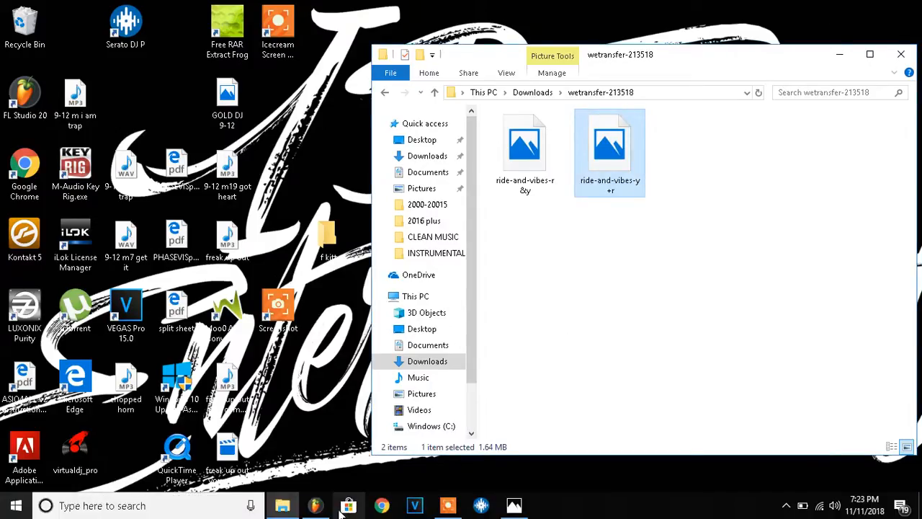
pyautogui.click(316, 506)
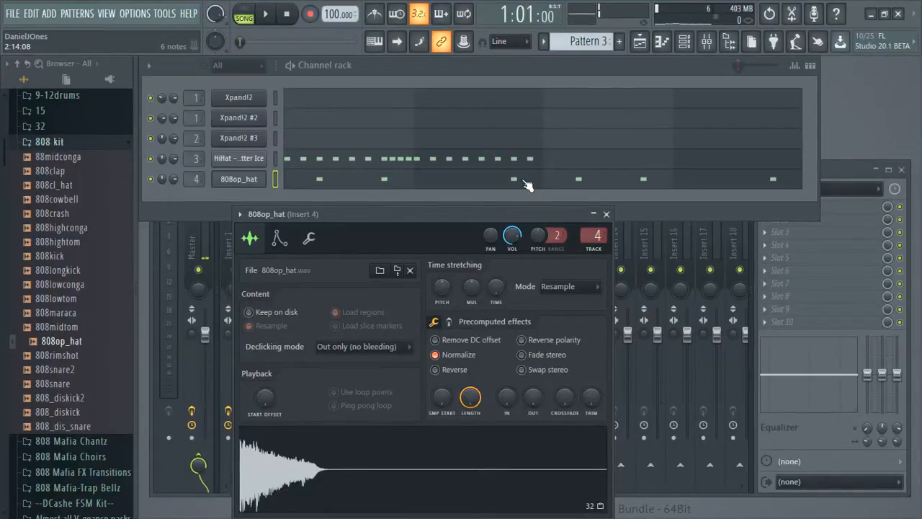
# - Add C6 notes to the HiHat - Bitter Ice part on steps 14 and 16 of bar 2 while auditioning the song
pyautogui.click(562, 164)
pyautogui.press('space')
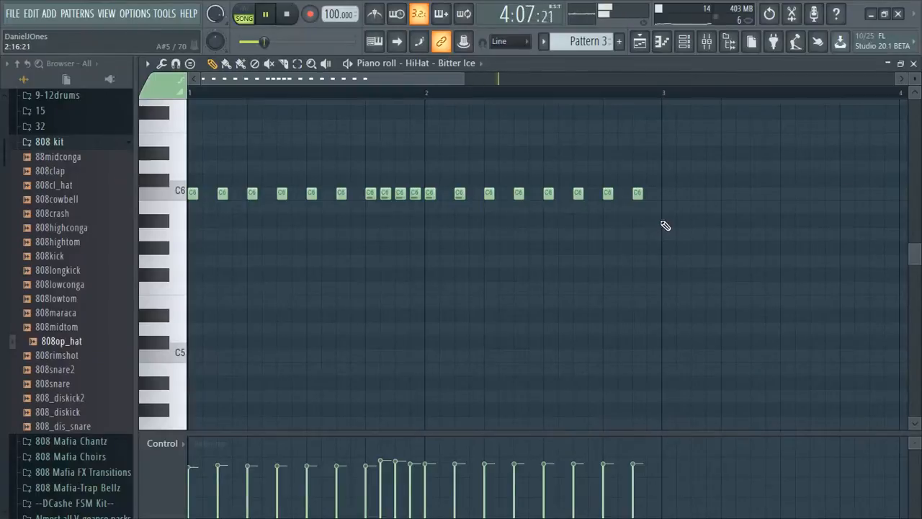
pyautogui.click(622, 194)
pyautogui.click(652, 193)
pyautogui.press('space')
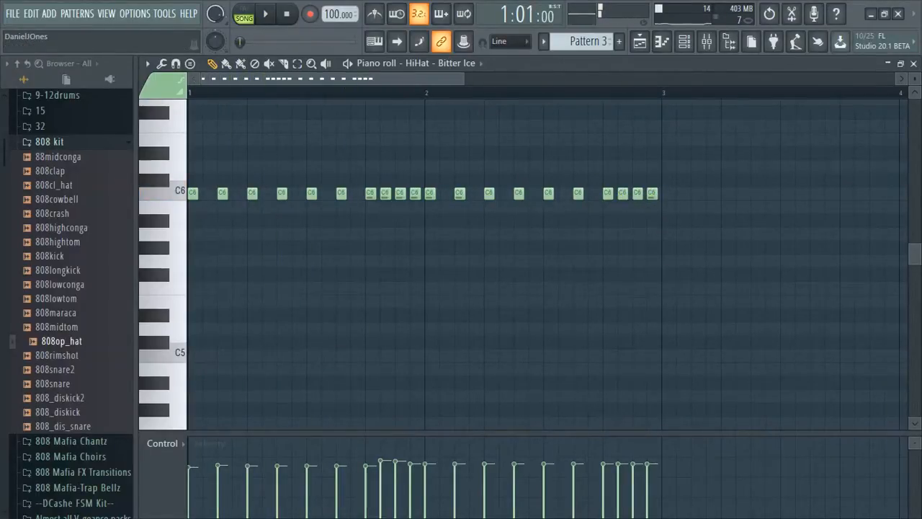
# - Save the project as an FL Studio song file named "9-12 m ride and vibe"
pyautogui.click(12, 13)
pyautogui.click(50, 77)
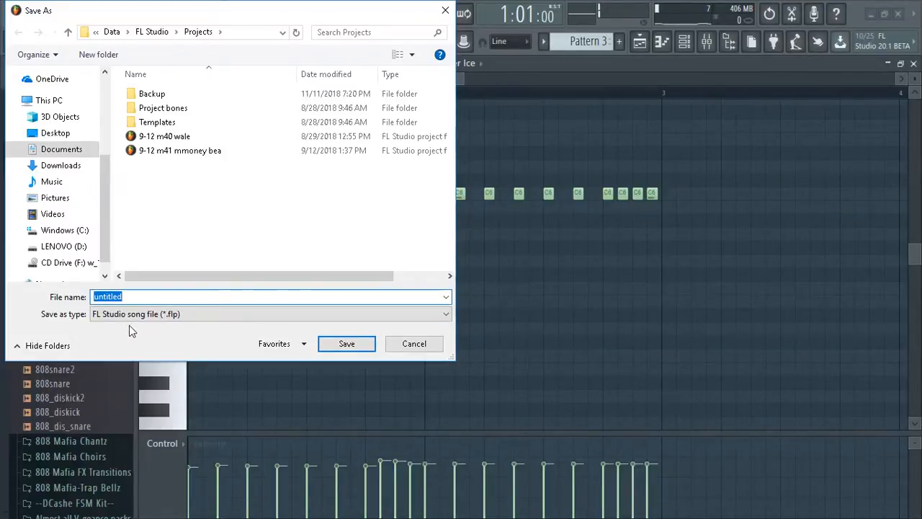
pyautogui.write('9-1')
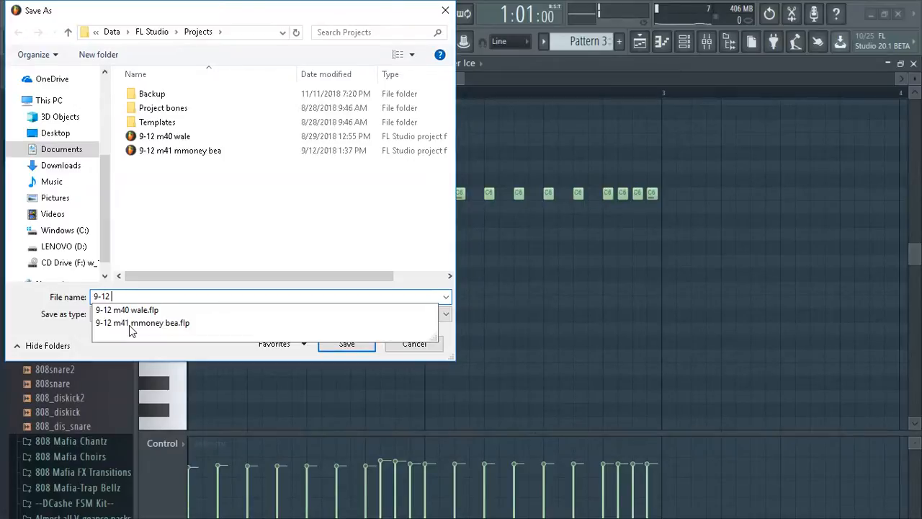
pyautogui.write('2 m ')
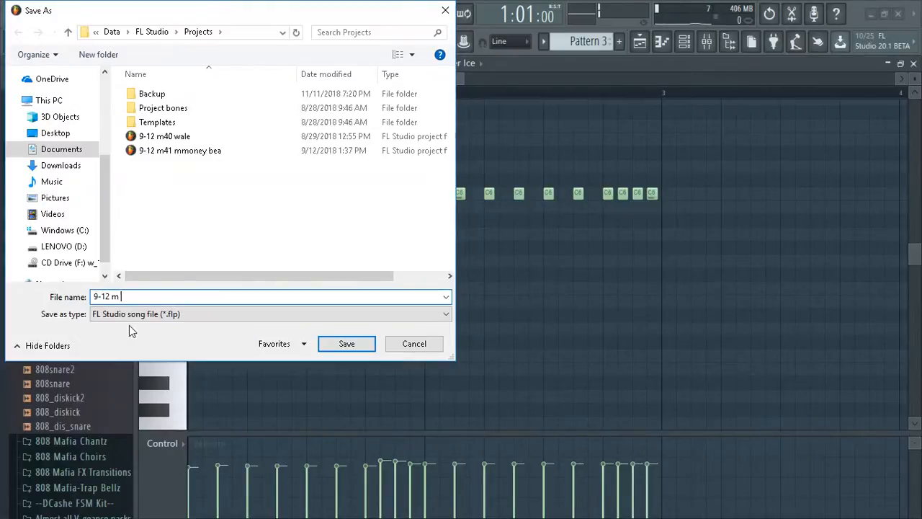
pyautogui.write('ride and vibe')
pyautogui.click(362, 344)
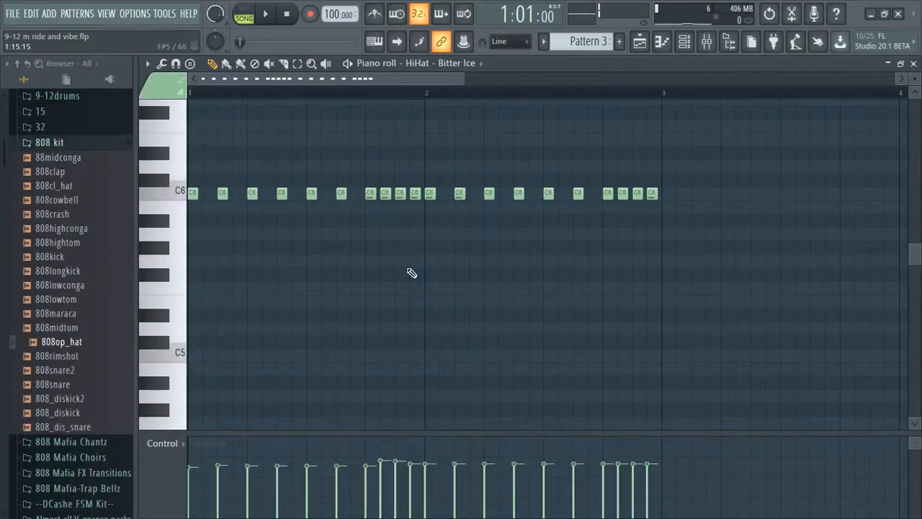
# - Audition the song, then delete the C6 hi-hat note on step 16 of bar 1, extend the step 15 note across the gap, and select it
pyautogui.press('space')
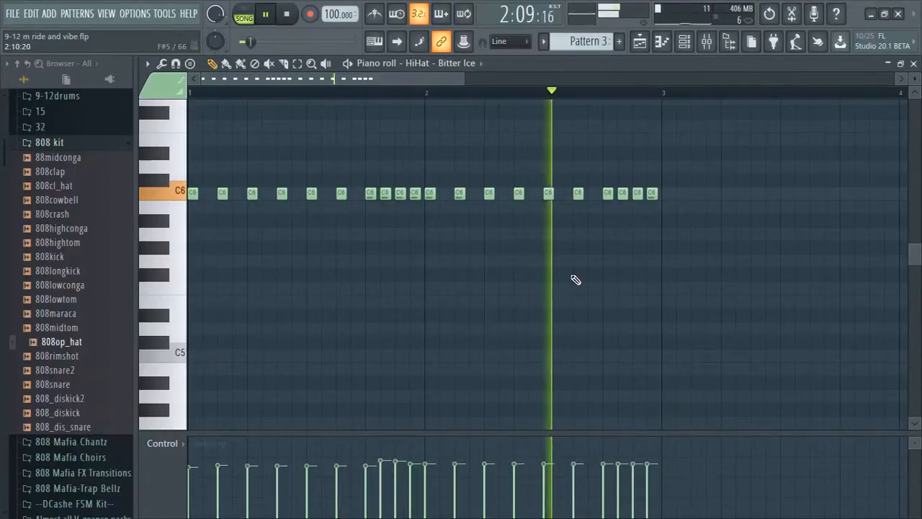
pyautogui.press('space')
pyautogui.press('space')
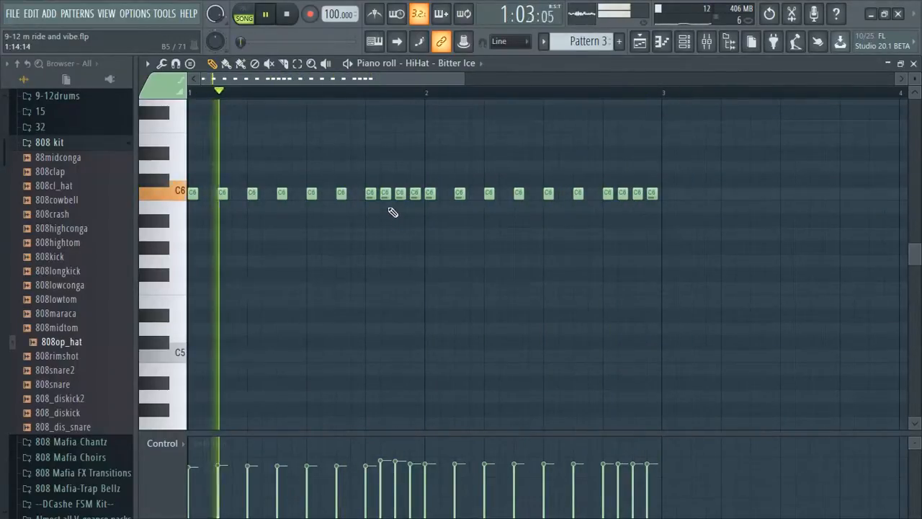
pyautogui.press('space')
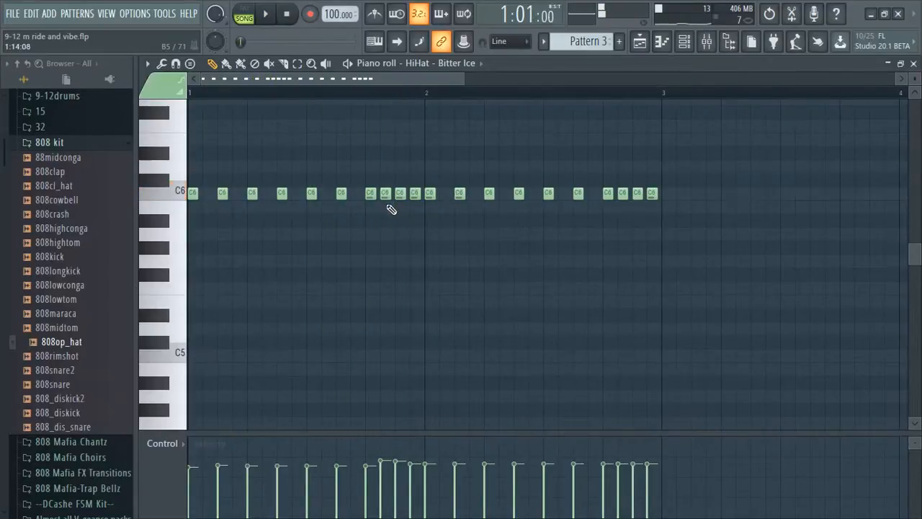
pyautogui.rightClick(414, 194)
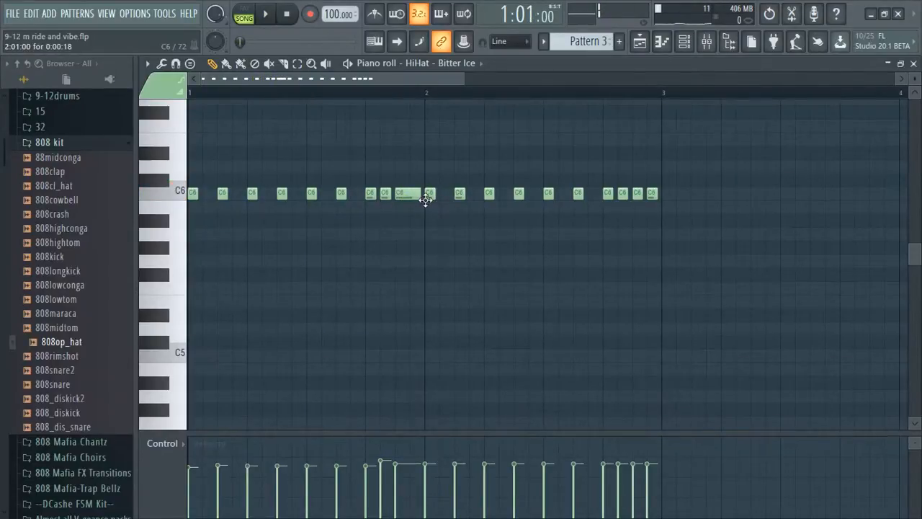
pyautogui.moveTo(408, 173); pyautogui.dragTo(419, 255)
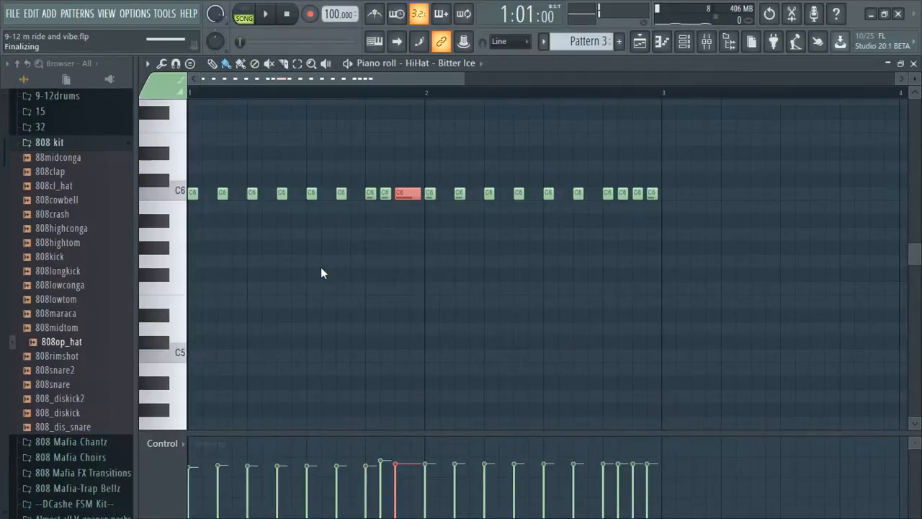
# - Chop the selected long C6 note into a rapid hi-hat roll with a reduced time multiplier, auditioning it in the song
pyautogui.hotkey('alt', 'u')
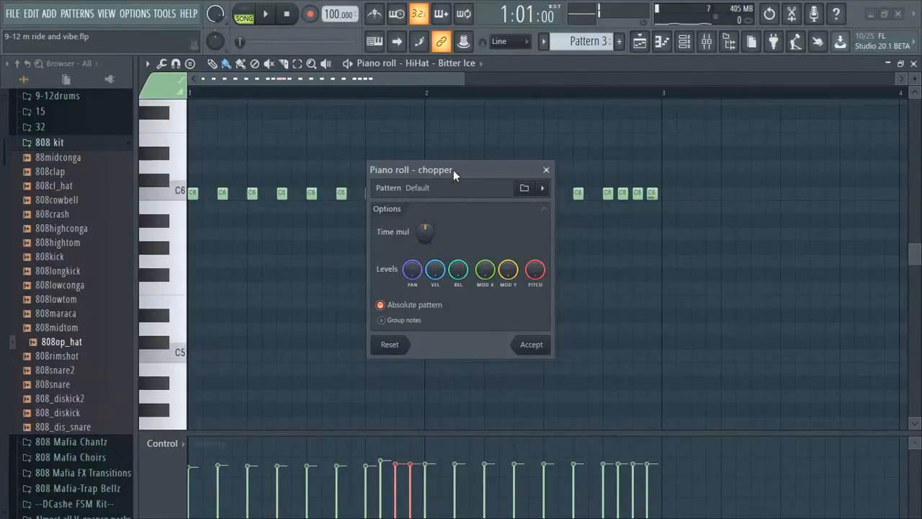
pyautogui.moveTo(454, 170); pyautogui.dragTo(564, 172)
pyautogui.moveTo(541, 228); pyautogui.dragTo(542, 244)
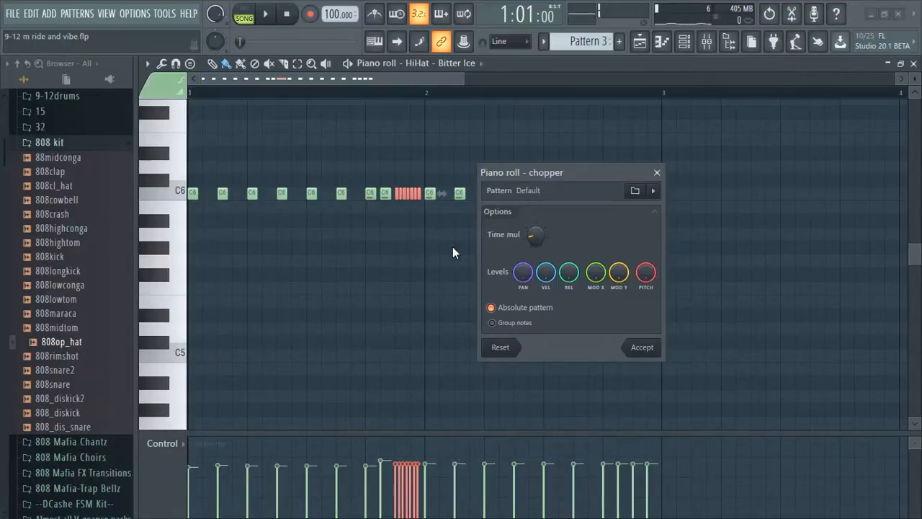
pyautogui.press('space')
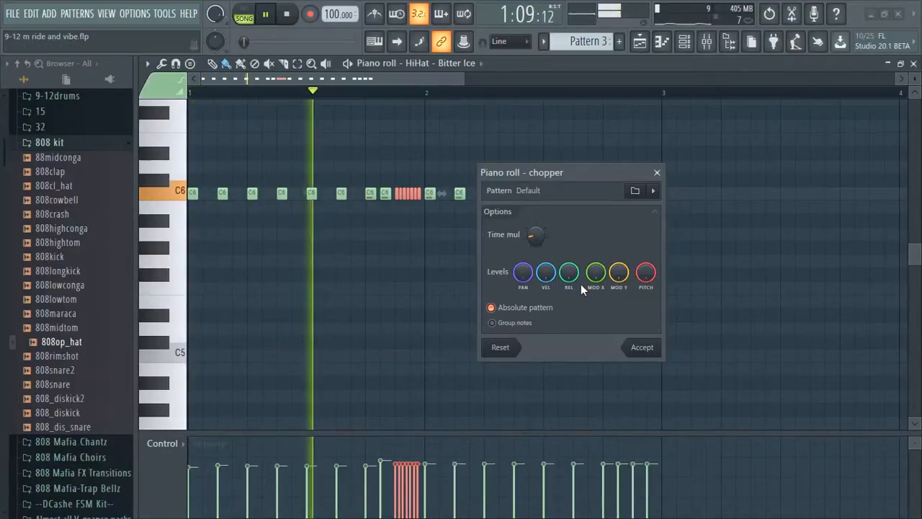
pyautogui.click(641, 347)
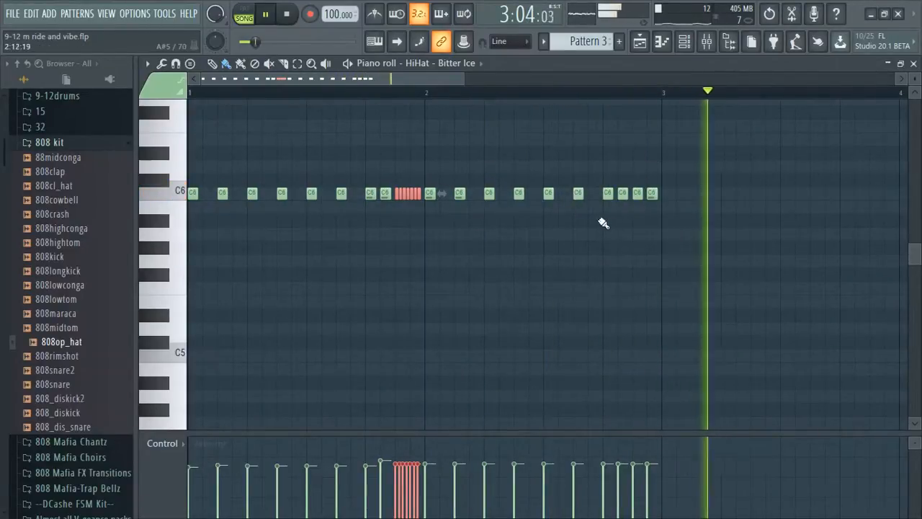
pyautogui.press('space')
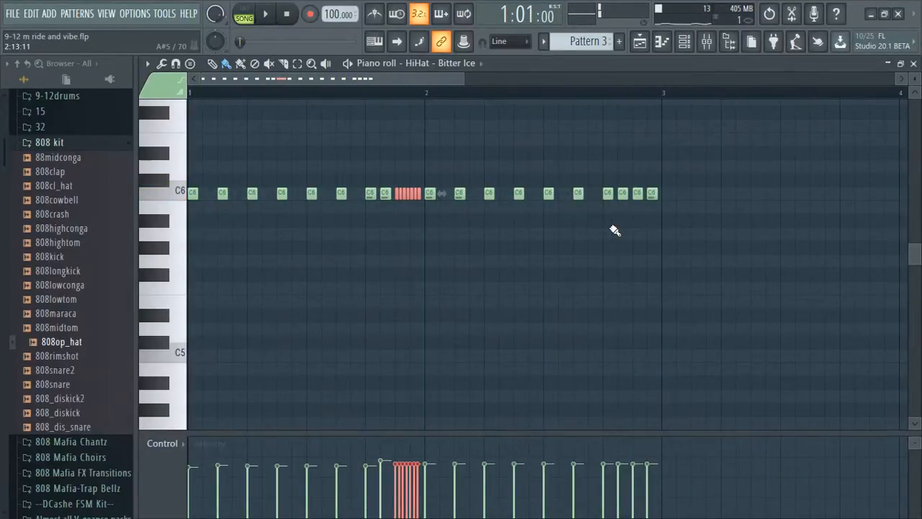
# - Solo the 808op_hat channel and the HiHat - Bitter Ice channel in turn, and listen to the hi-hat with its sampler settings open
pyautogui.press('F7')
pyautogui.click(254, 186)
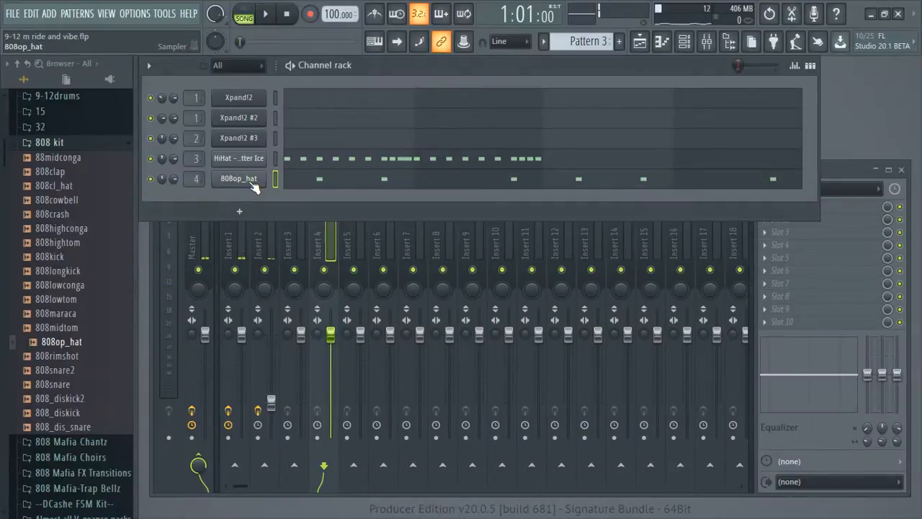
pyautogui.rightClick(158, 182)
pyautogui.click(178, 193)
pyautogui.rightClick(151, 179)
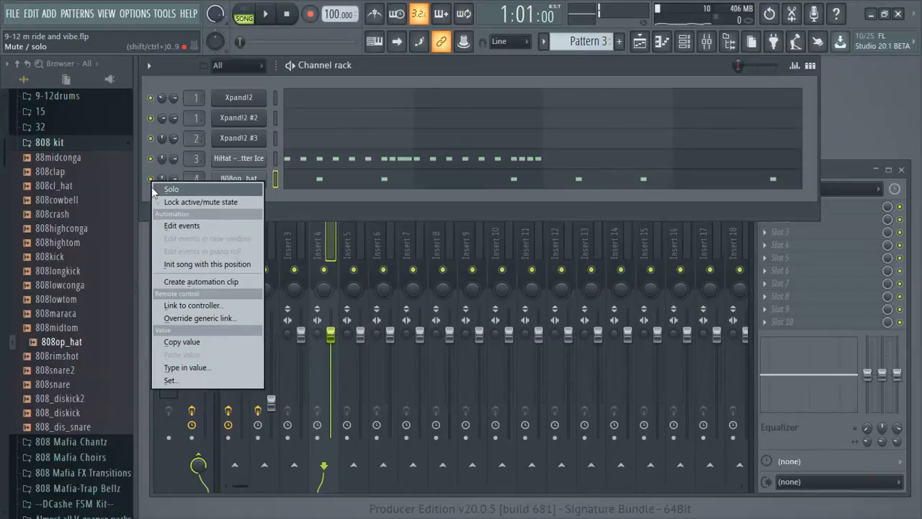
pyautogui.click(171, 190)
pyautogui.press('space')
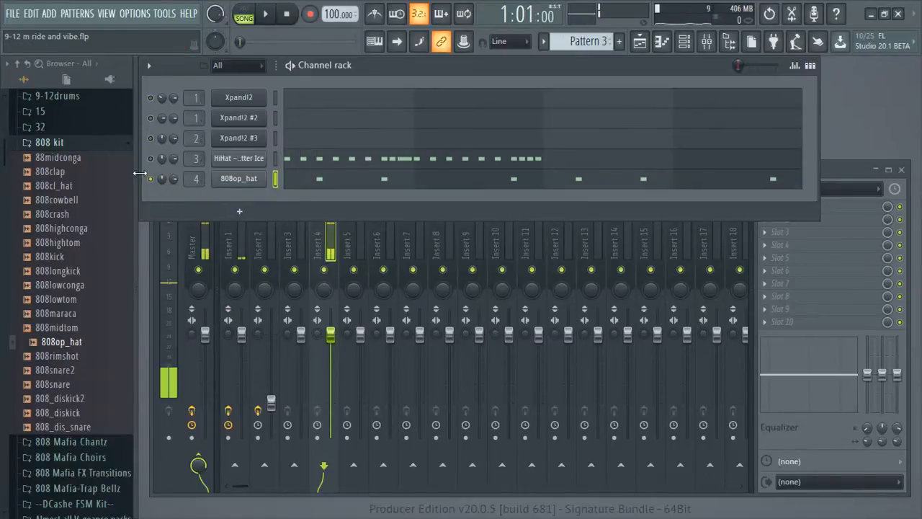
pyautogui.click(150, 180)
pyautogui.press('space')
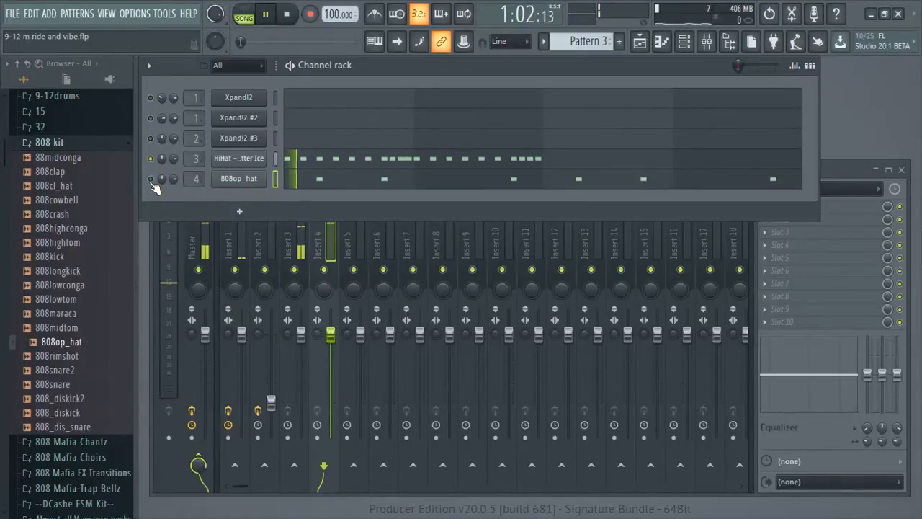
pyautogui.click(228, 162)
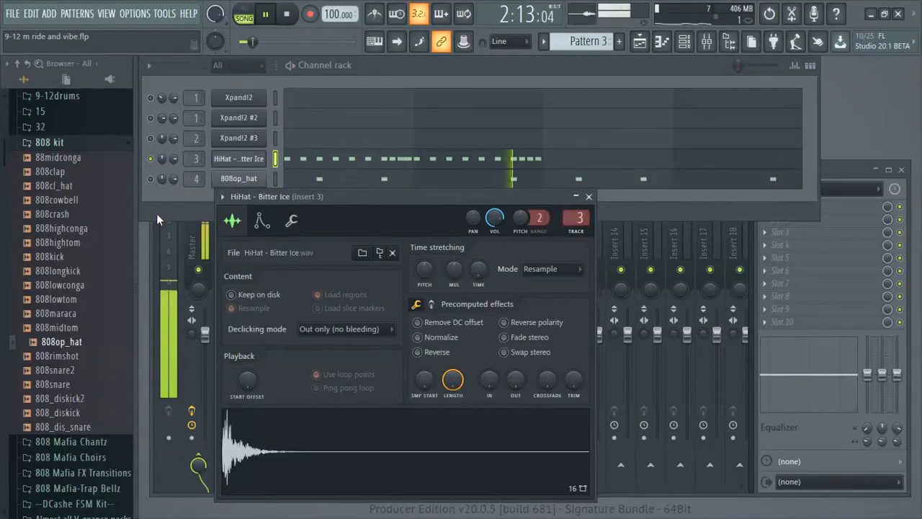
pyautogui.press('space')
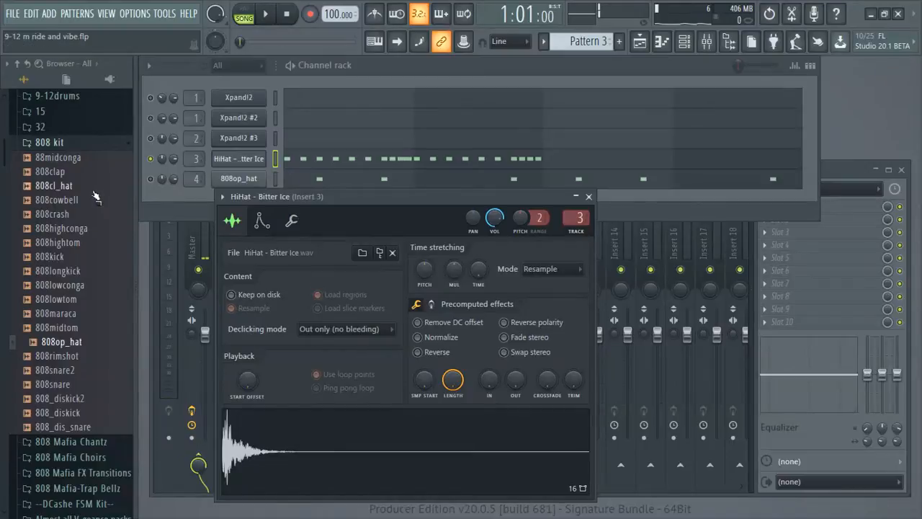
# - Preview the 808cl_hat sample, lower the system volume, and unsolo the HiHat - Bitter Ice channel during playback
pyautogui.click(64, 186)
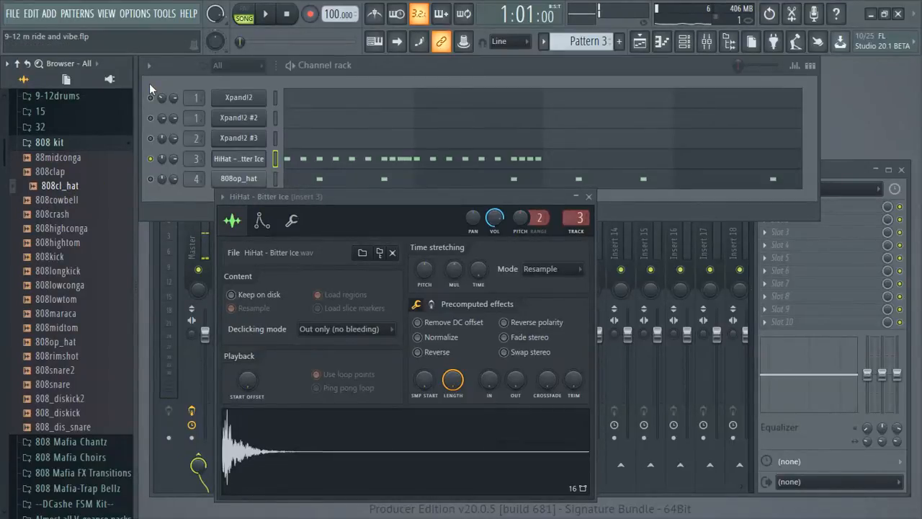
pyautogui.press('XF86AudioLowerVolume')
pyautogui.press('XF86AudioLowerVolume')
pyautogui.press('XF86AudioLowerVolume')
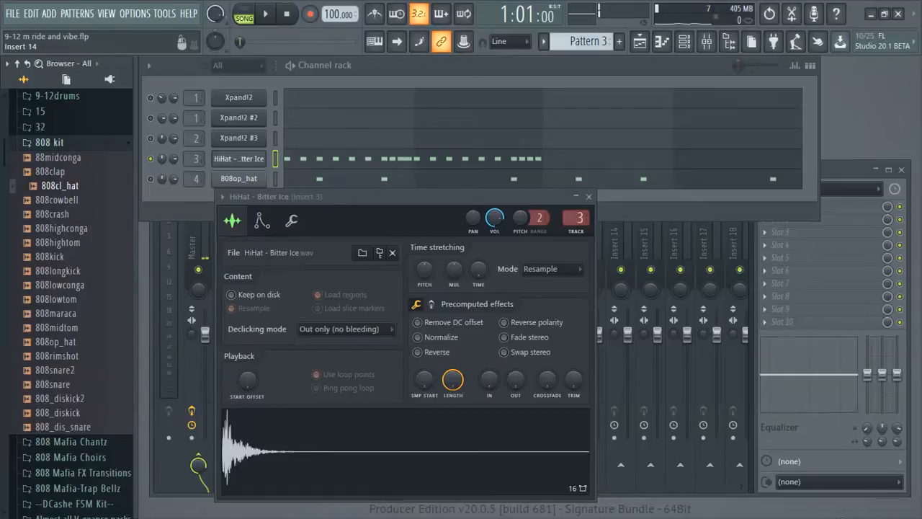
pyautogui.press('space')
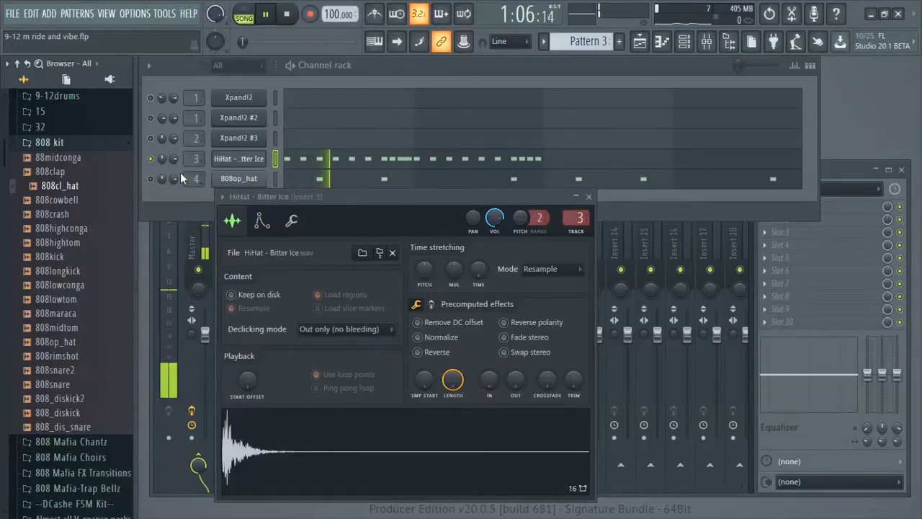
pyautogui.rightClick(151, 158)
pyautogui.click(168, 169)
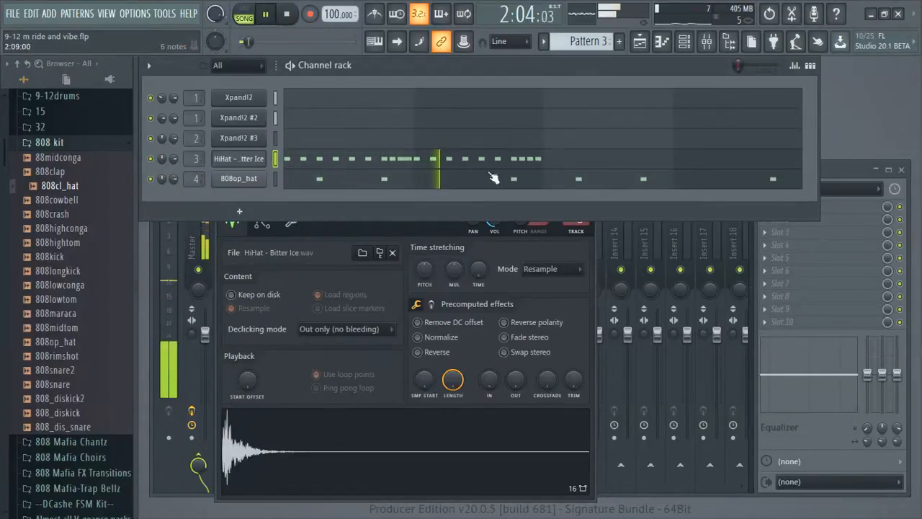
# - Extend the C6 hi-hat note on step 7 of bar 2 to about two steps and chop it into a rapid roll
pyautogui.click(516, 160)
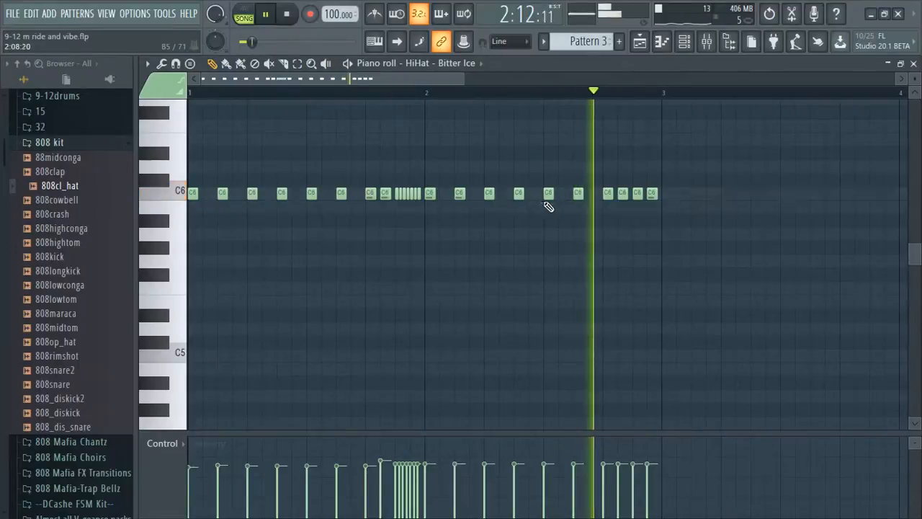
pyautogui.press('space')
pyautogui.moveTo(523, 196); pyautogui.dragTo(534, 196)
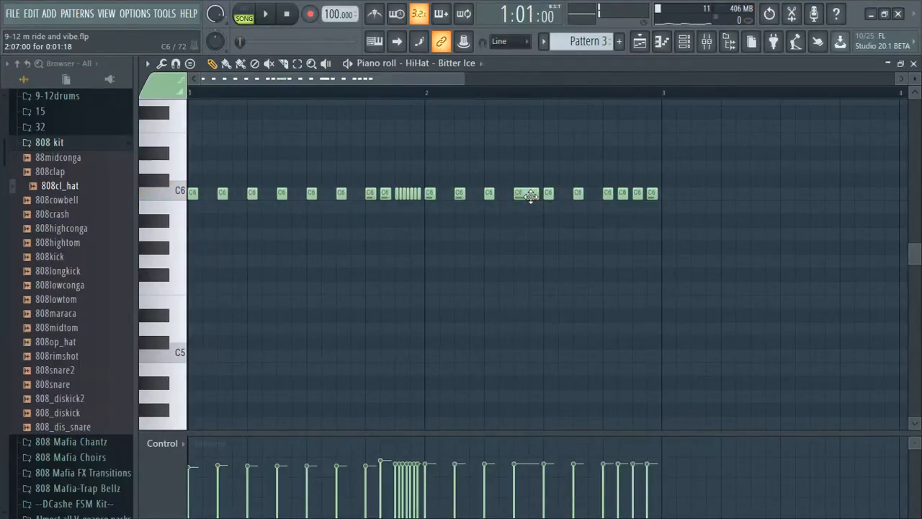
pyautogui.click(531, 193)
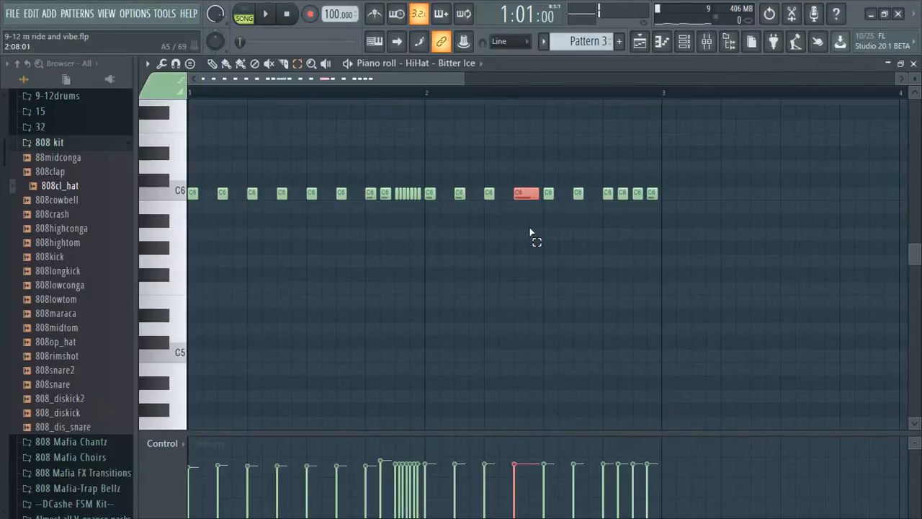
pyautogui.hotkey('alt', 'u')
pyautogui.press('space')
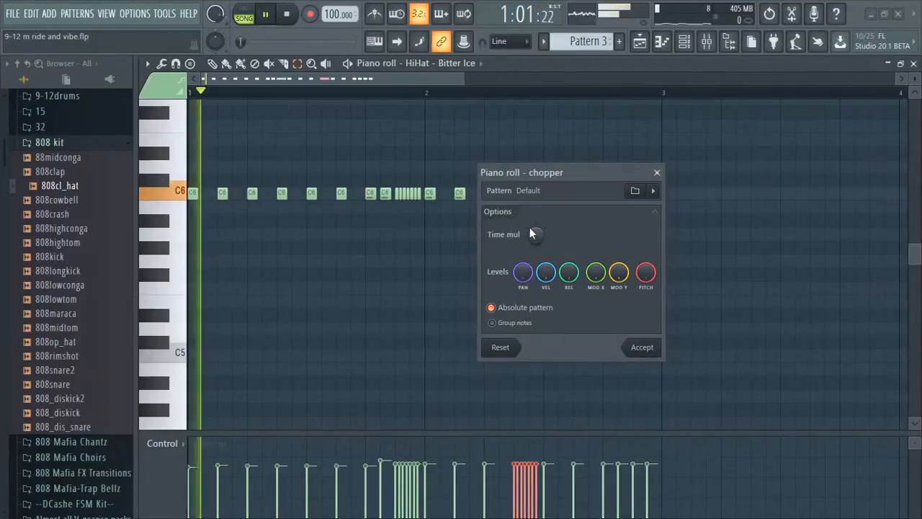
pyautogui.click(644, 347)
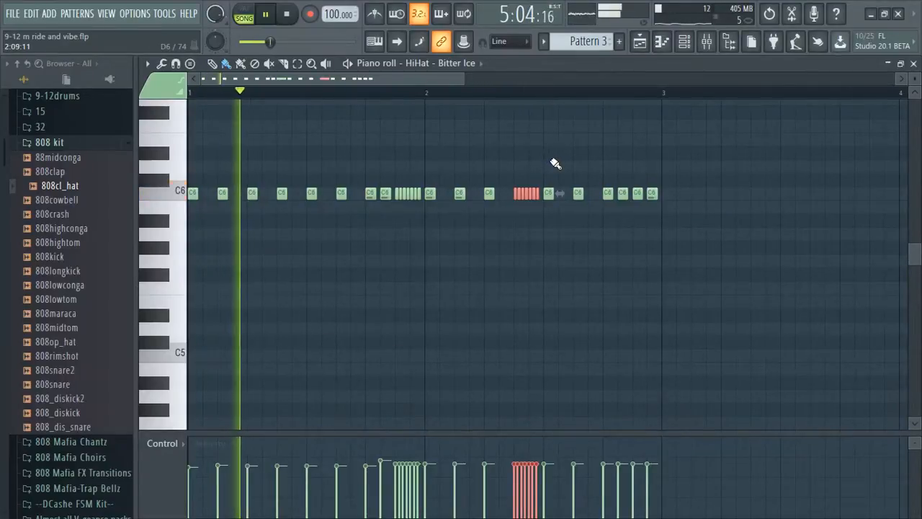
# - Duplicate the two-bar hi-hat pattern into bars 3 and 4, align the copy with the start of bar 3, and close the piano roll
pyautogui.hotkey('ctrl', 'b')
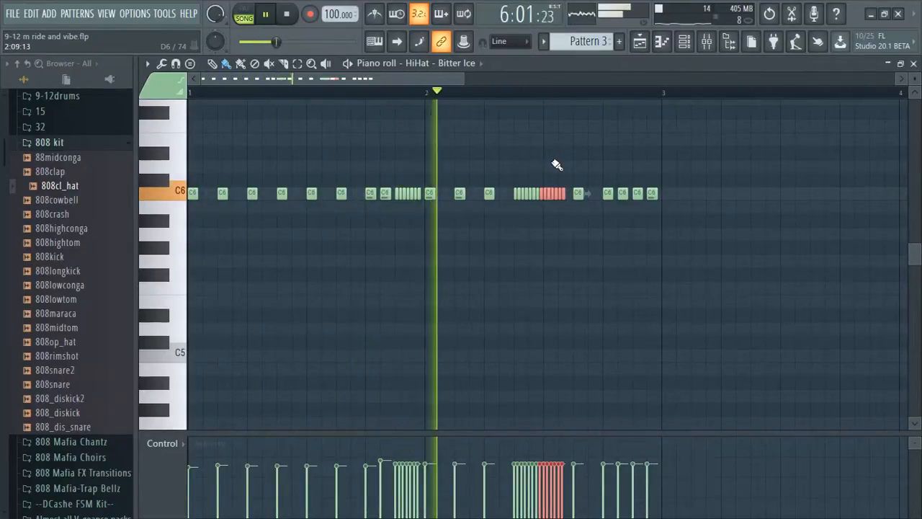
pyautogui.hotkey('ctrl', 'z')
pyautogui.hotkey('ctrl', 'b')
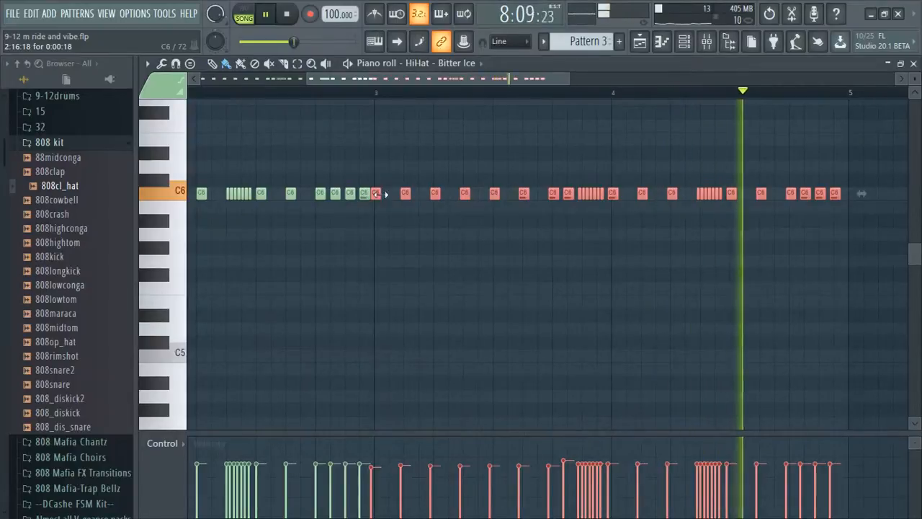
pyautogui.moveTo(369, 193); pyautogui.dragTo(374, 199)
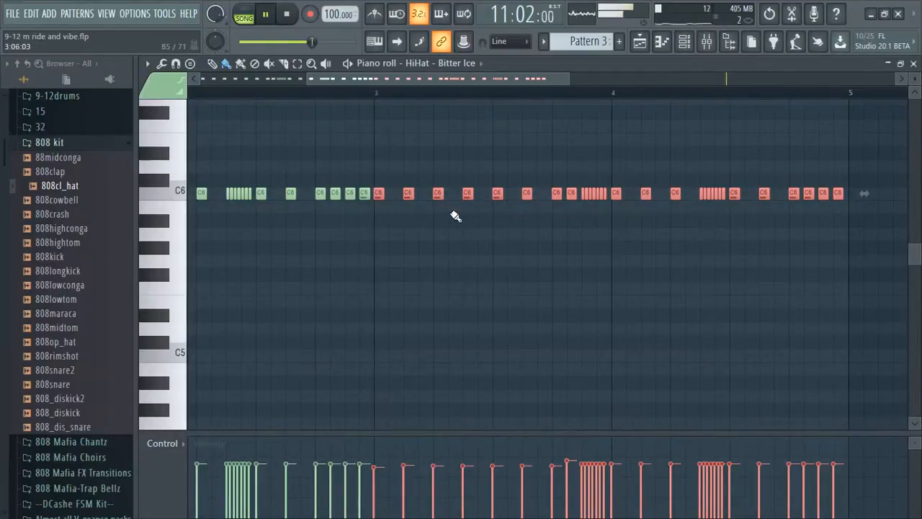
pyautogui.moveTo(377, 198); pyautogui.dragTo(379, 201)
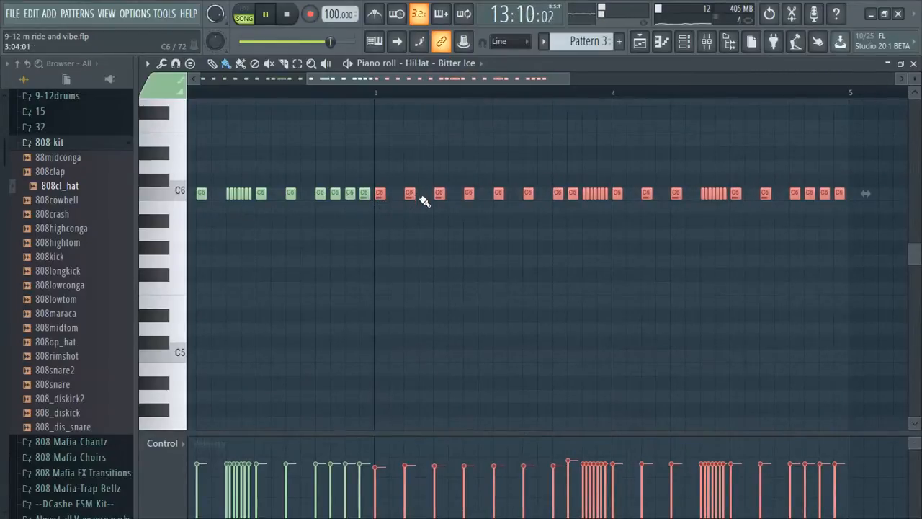
pyautogui.click(912, 64)
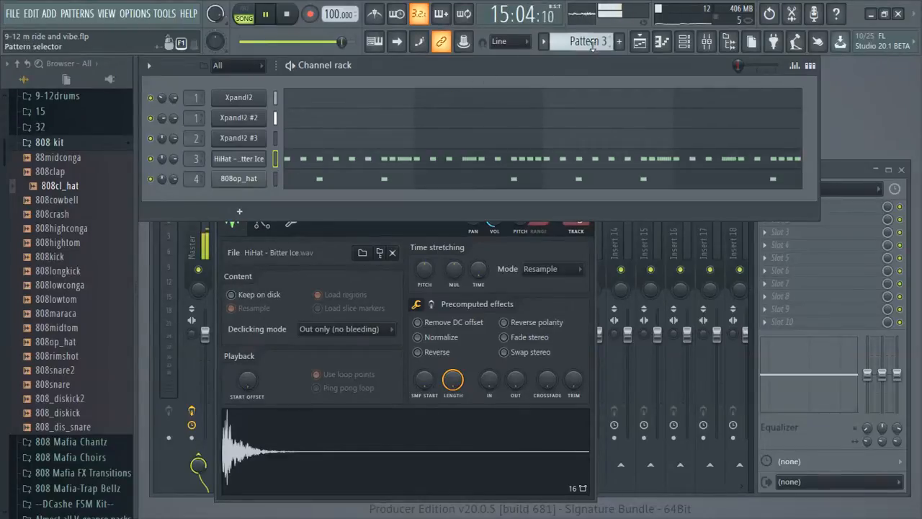
pyautogui.scroll(1, 589, 45)
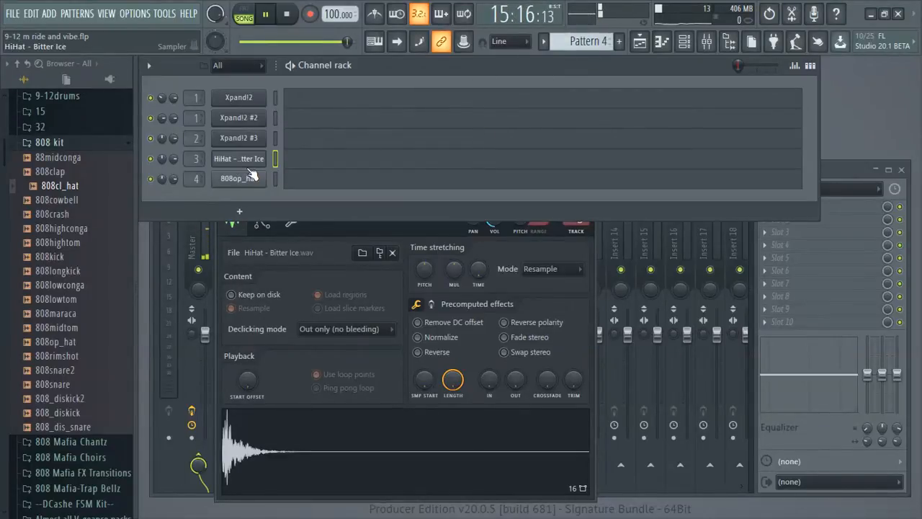
pyautogui.scroll(-1, 589, 41)
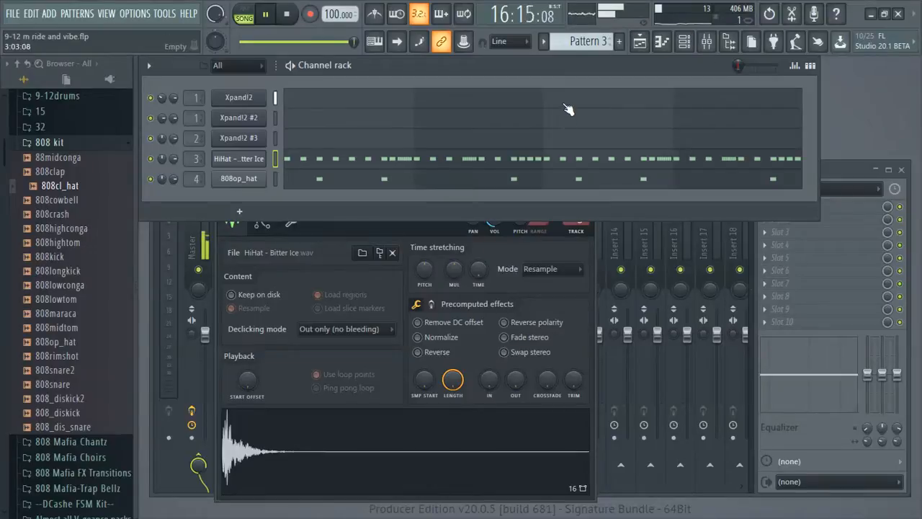
pyautogui.press('space')
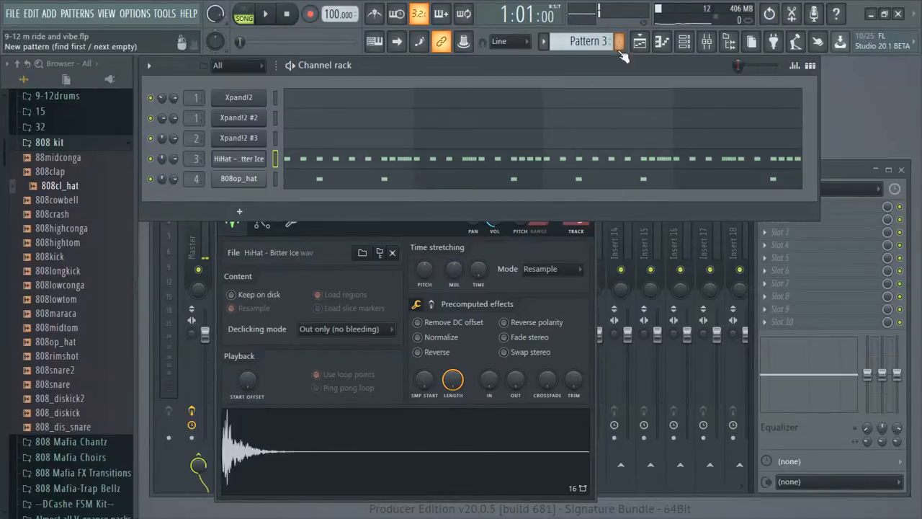
# - Open the playlist and make the second Pattern 3 clip, at bar 5 on Track 3, a unique pattern
pyautogui.click(640, 41)
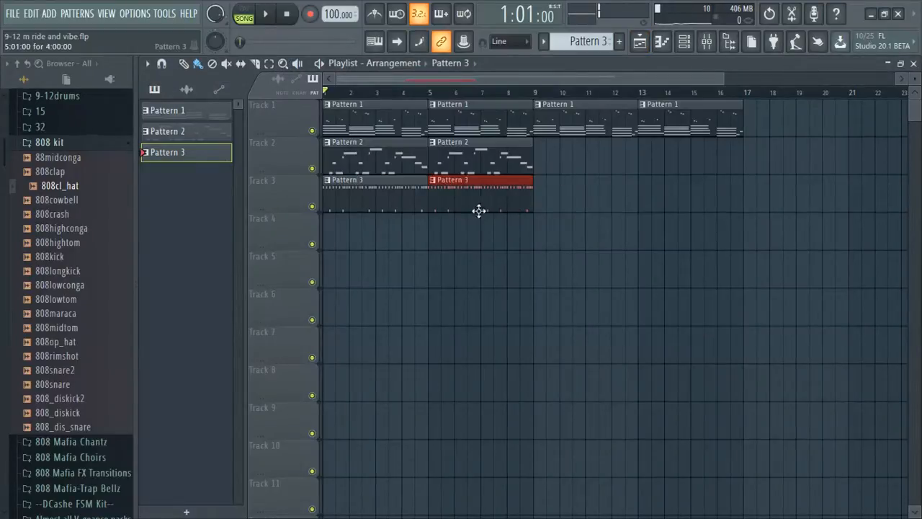
pyautogui.rightClick(435, 186)
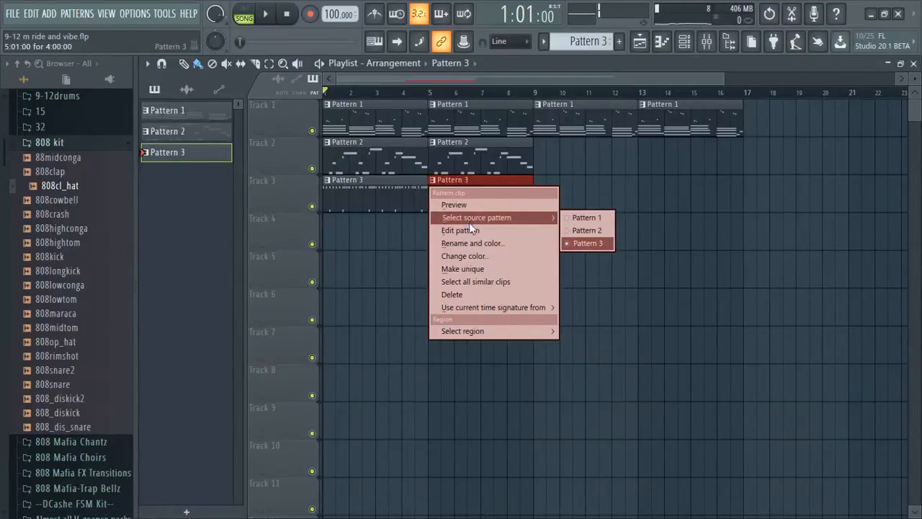
pyautogui.click(523, 269)
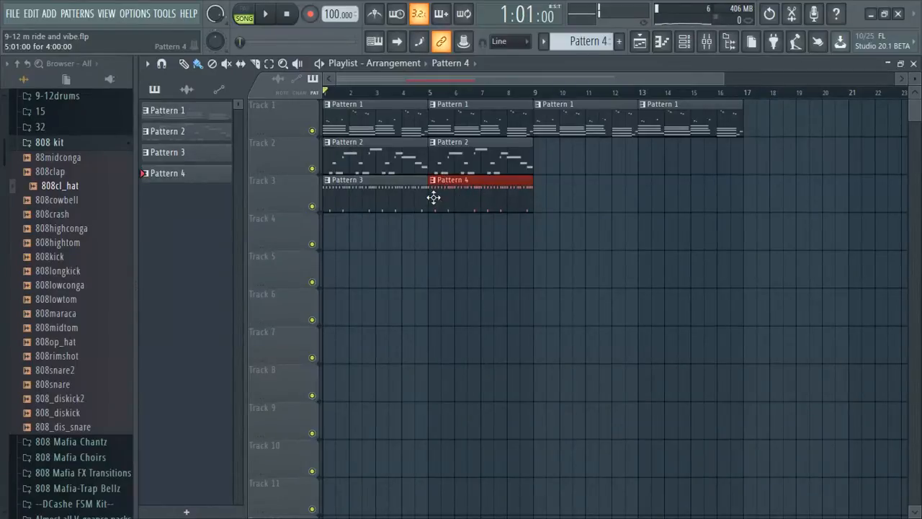
# - Move the Pattern 4 clip to bar 9 on Track 3 and place another Pattern 3 clip at bar 5
pyautogui.moveTo(433, 197); pyautogui.dragTo(550, 198)
pyautogui.click(381, 192)
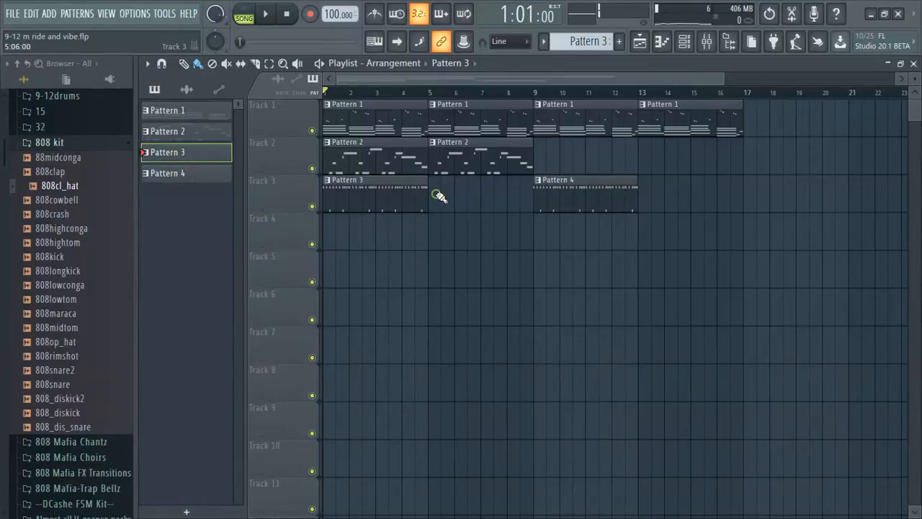
pyautogui.click(433, 197)
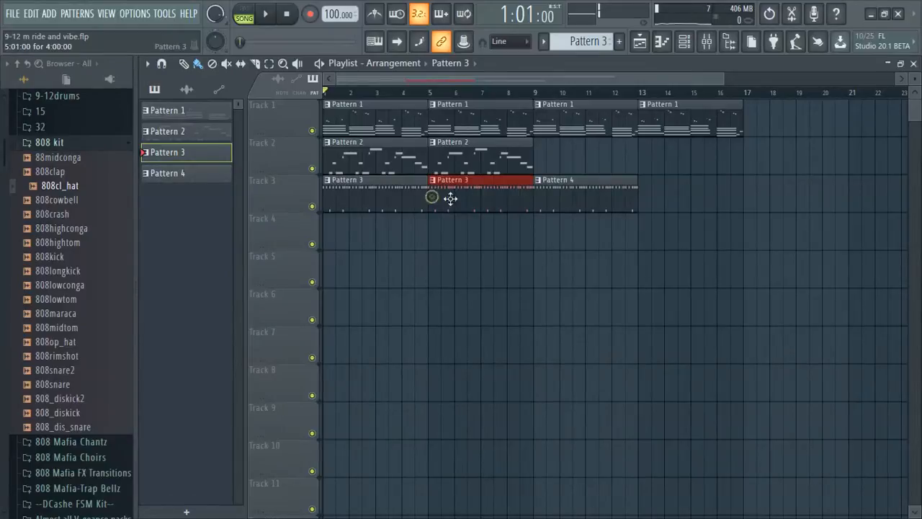
# - Open Pattern 4's HiHat - Bitter Ice notes in the piano roll, starting at bar 1
pyautogui.doubleClick(566, 192)
pyautogui.scroll(5, 407, 252)
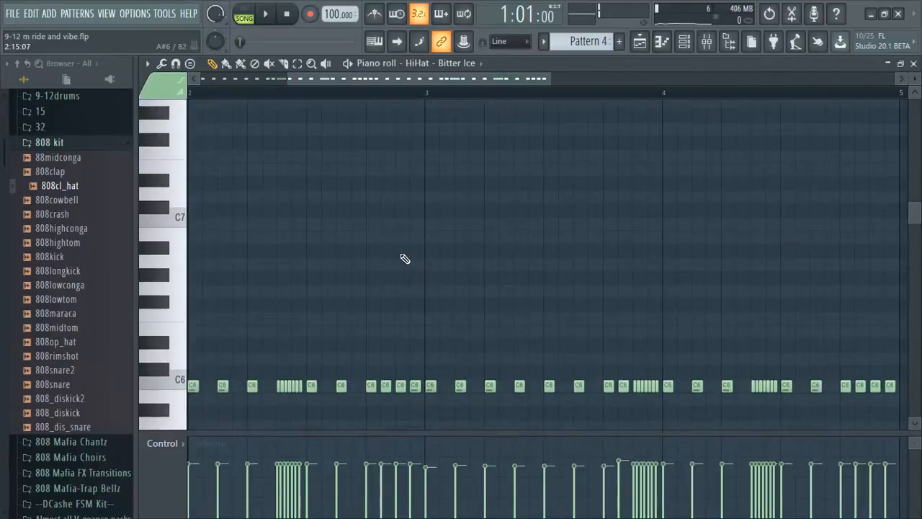
pyautogui.scroll(-3, 402, 255)
pyautogui.moveTo(381, 85); pyautogui.dragTo(282, 80)
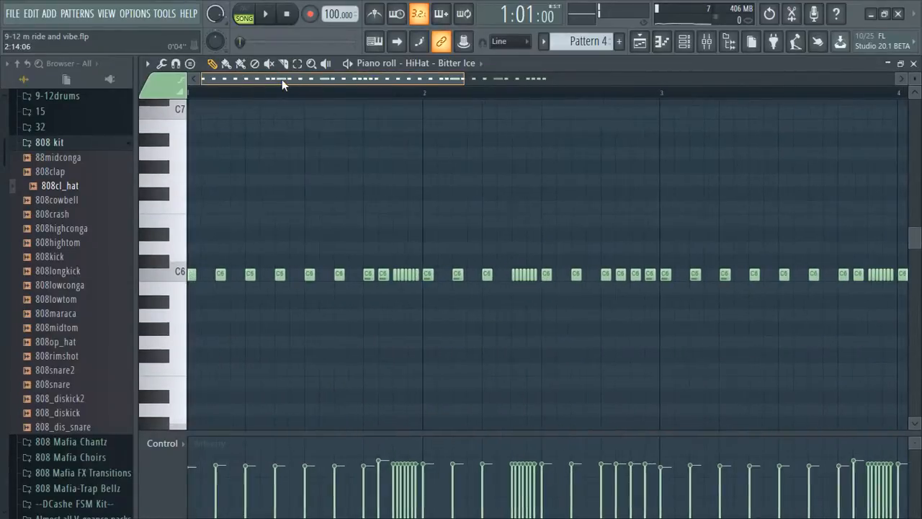
pyautogui.hotkey('ctrl', 'a')
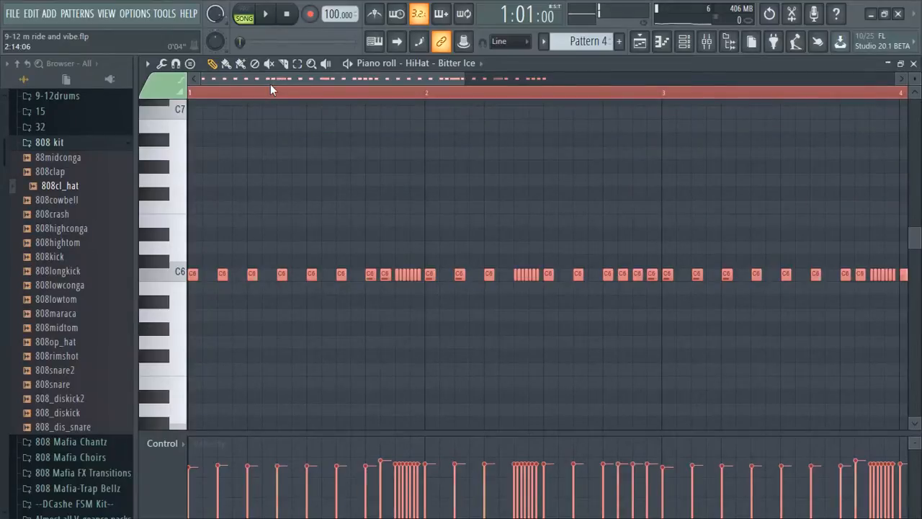
pyautogui.click(320, 137)
pyautogui.rightClick(340, 140)
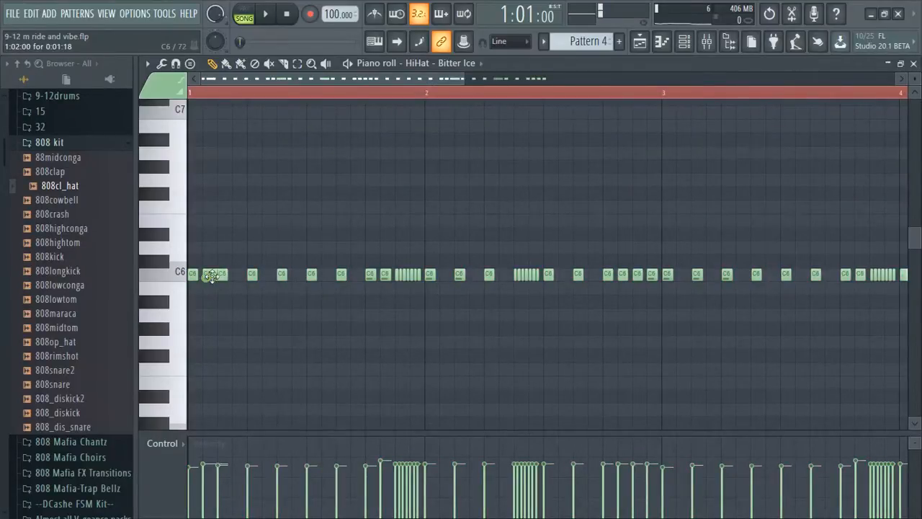
pyautogui.moveTo(206, 277); pyautogui.dragTo(190, 253)
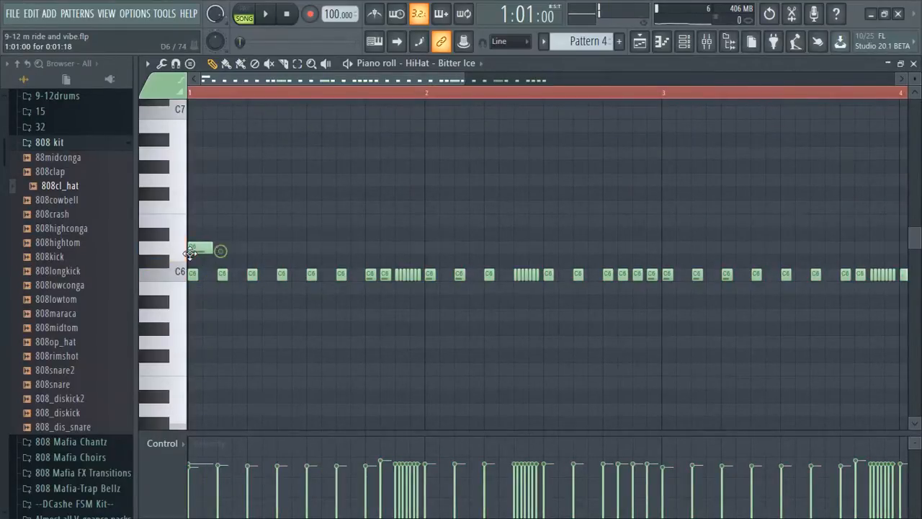
pyautogui.rightClick(200, 249)
# - Add C6 hi-hat notes on the even steps 2 to 12 of bar 1 and steps 6 and 12 of bar 2, auditioning the song
pyautogui.click(208, 274)
pyautogui.click(237, 274)
pyautogui.click(267, 274)
pyautogui.press('space')
pyautogui.click(297, 274)
pyautogui.click(327, 274)
pyautogui.click(356, 274)
pyautogui.click(504, 273)
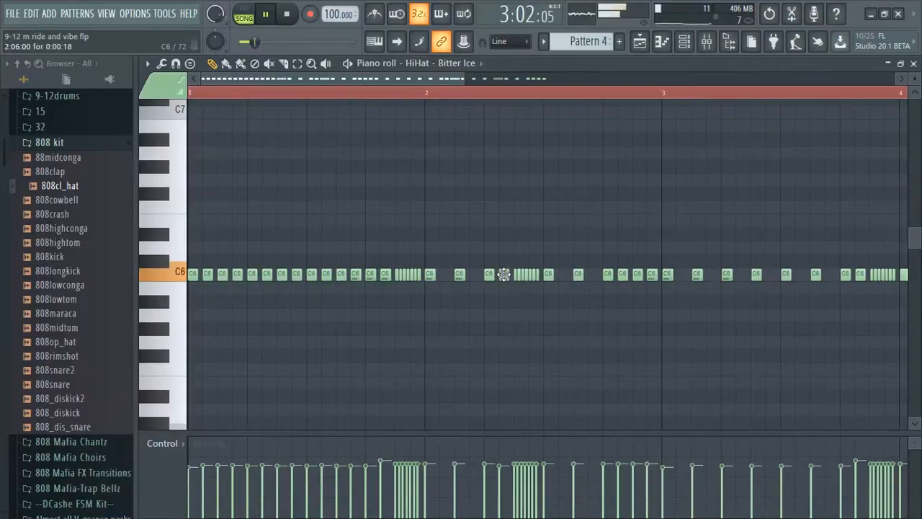
pyautogui.click(592, 277)
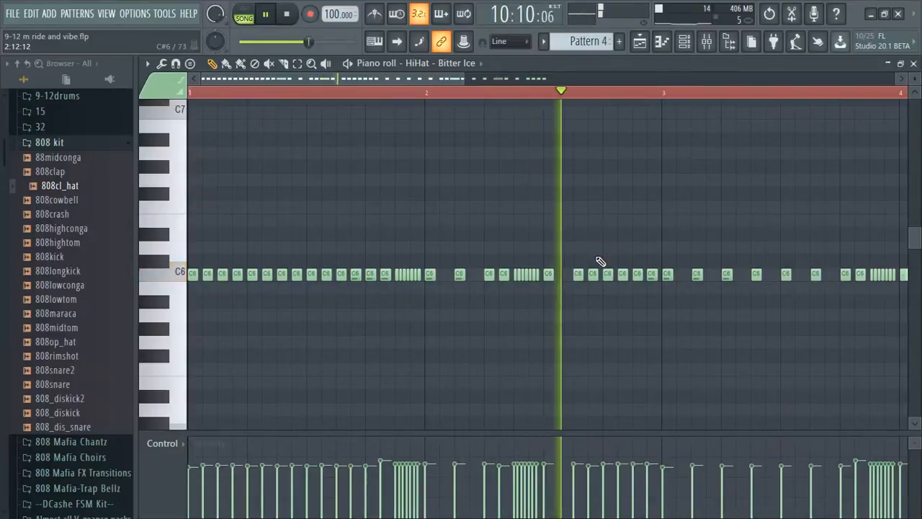
pyautogui.press('space')
# - Add C6 hi-hat notes on steps 2, 4, 6, 10 and 12 of bar 3
pyautogui.click(678, 276)
pyautogui.click(713, 278)
pyautogui.rightClick(714, 277)
pyautogui.moveTo(697, 280); pyautogui.dragTo(704, 279)
pyautogui.click(715, 277)
pyautogui.rightClick(714, 277)
pyautogui.click(713, 277)
pyautogui.click(741, 277)
pyautogui.click(800, 279)
pyautogui.click(832, 278)
# - Add C6 hi-hat notes on steps 6 and 12 of bar 4 during playback, and close the piano roll
pyautogui.press('space')
pyautogui.moveTo(436, 77); pyautogui.dragTo(597, 96)
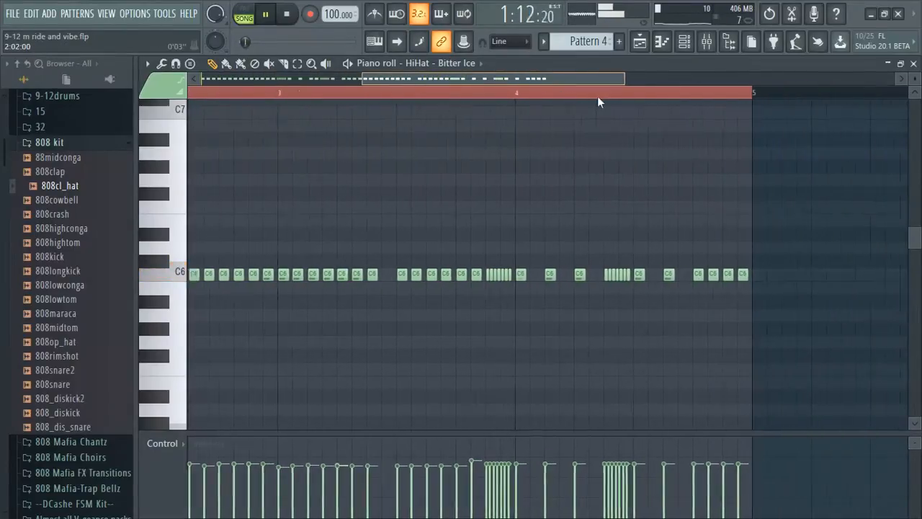
pyautogui.click(532, 280)
pyautogui.click(617, 277)
pyautogui.press('Escape')
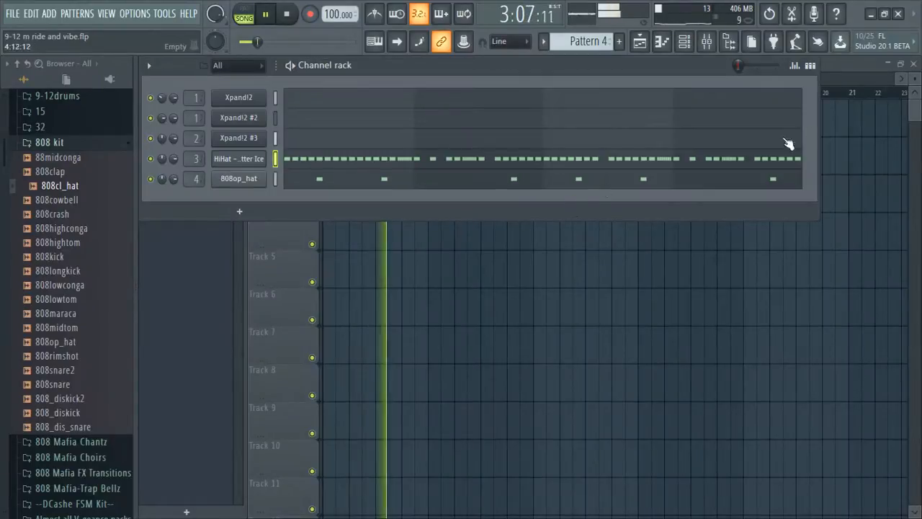
# - Open the playlist and place Pattern 2 clips at bars 9 and 13 on Track 2
pyautogui.click(644, 47)
pyautogui.click(513, 157)
pyautogui.moveTo(554, 154)
pyautogui.mouseDown()
pyautogui.moveTo(594, 156)
pyautogui.moveTo(569, 156)
pyautogui.mouseUp()
pyautogui.moveTo(644, 151); pyautogui.dragTo(663, 160)
# - Place a second Pattern 4 clip at bar 13, move both Pattern 4 clips to Track 4, and close the playlist
pyautogui.click(595, 189)
pyautogui.moveTo(710, 196); pyautogui.dragTo(664, 201)
pyautogui.moveTo(595, 208); pyautogui.dragTo(599, 259)
pyautogui.moveTo(651, 211); pyautogui.dragTo(650, 256)
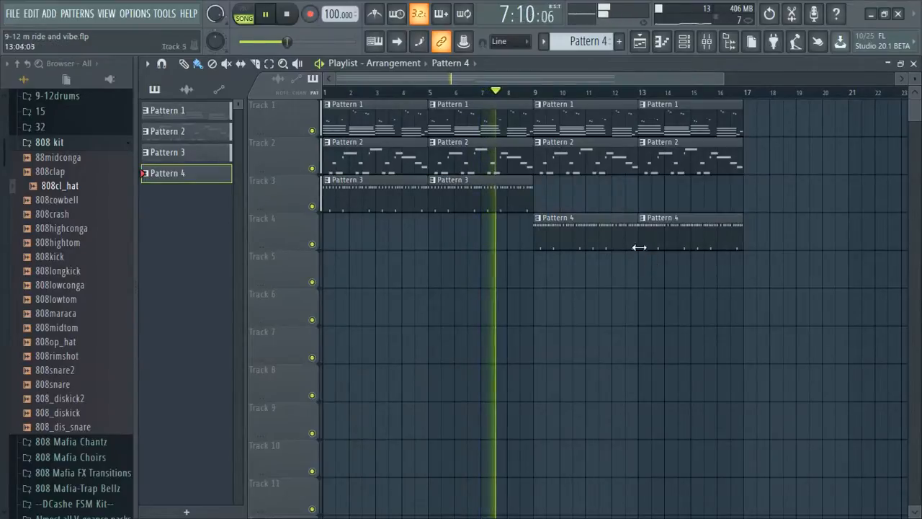
pyautogui.rightClick(276, 242)
pyautogui.click(246, 215)
pyautogui.click(914, 63)
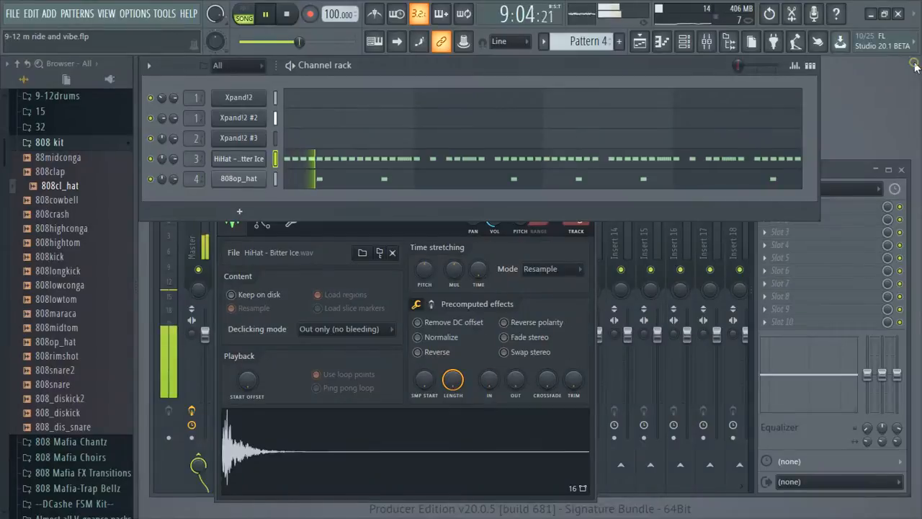
# - Collapse the 808 kit folder, open the Snares folder of Been Trappin 2 (16 bit) in sound orcal, and stop playback
pyautogui.click(49, 142)
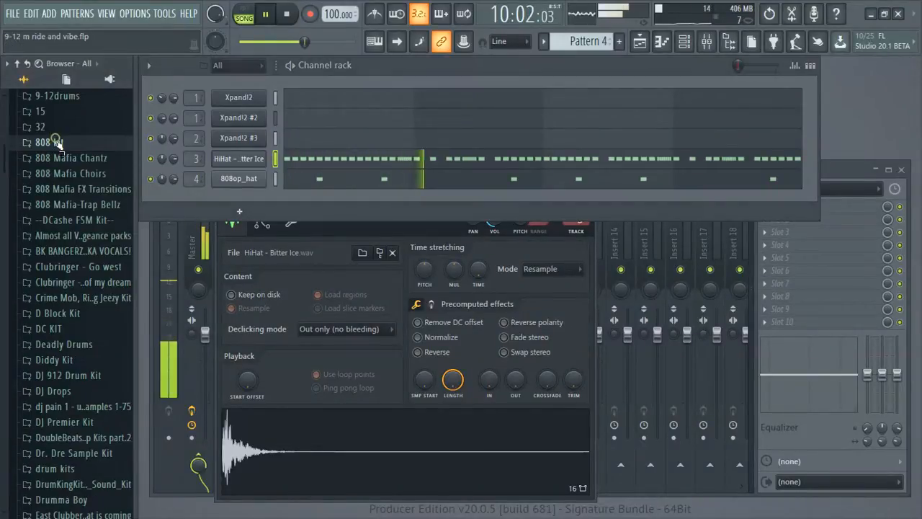
pyautogui.scroll(-15, 57, 144)
pyautogui.scroll(5, 61, 157)
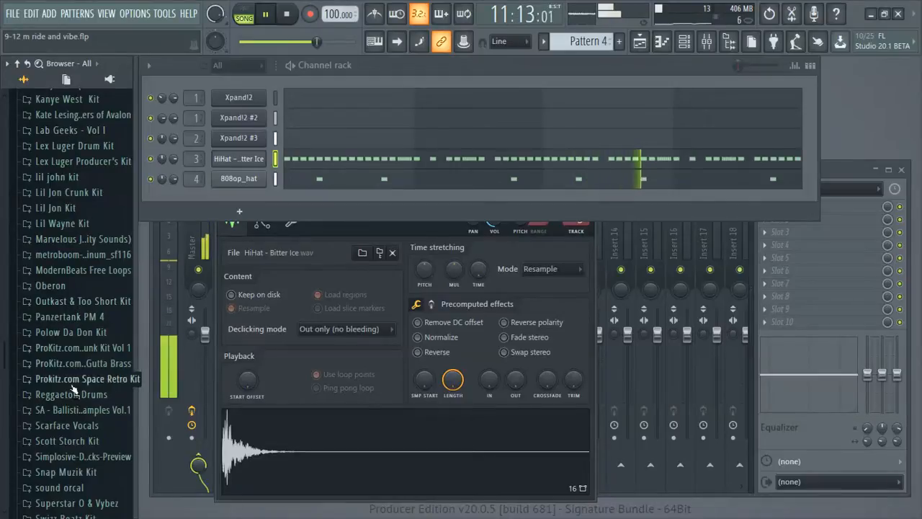
pyautogui.scroll(-2, 75, 456)
pyautogui.scroll(-3, 75, 456)
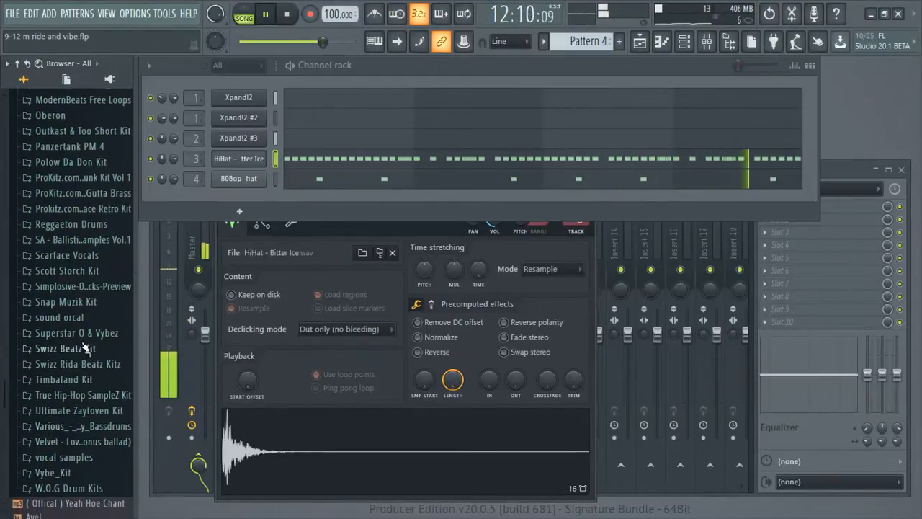
pyautogui.click(80, 317)
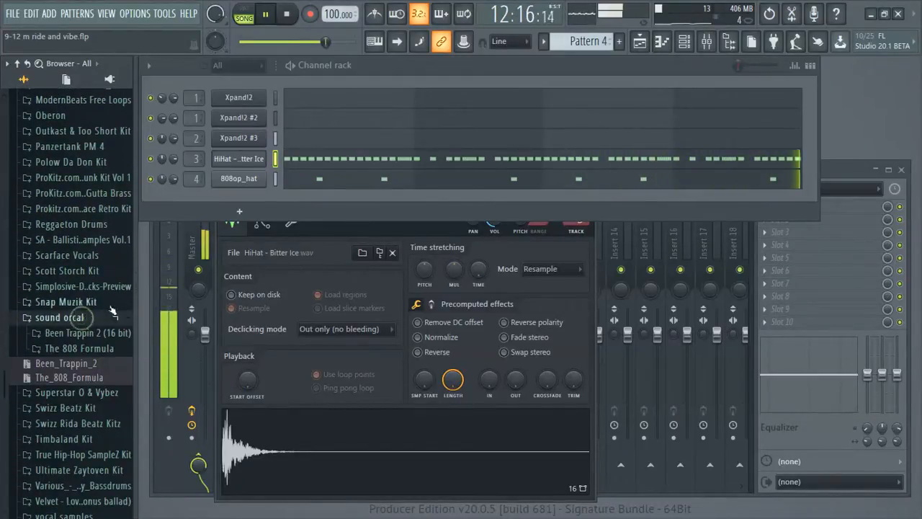
pyautogui.click(85, 334)
pyautogui.click(72, 426)
pyautogui.scroll(-5, 93, 403)
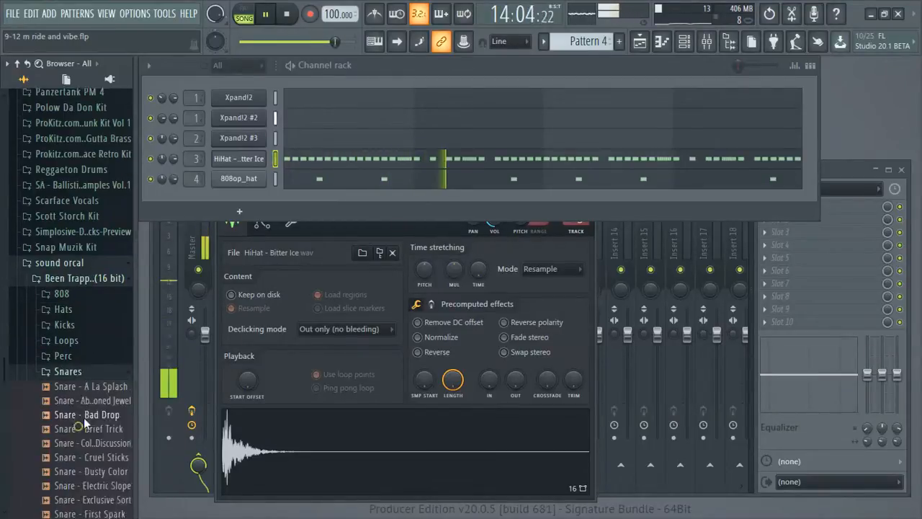
pyautogui.press('space')
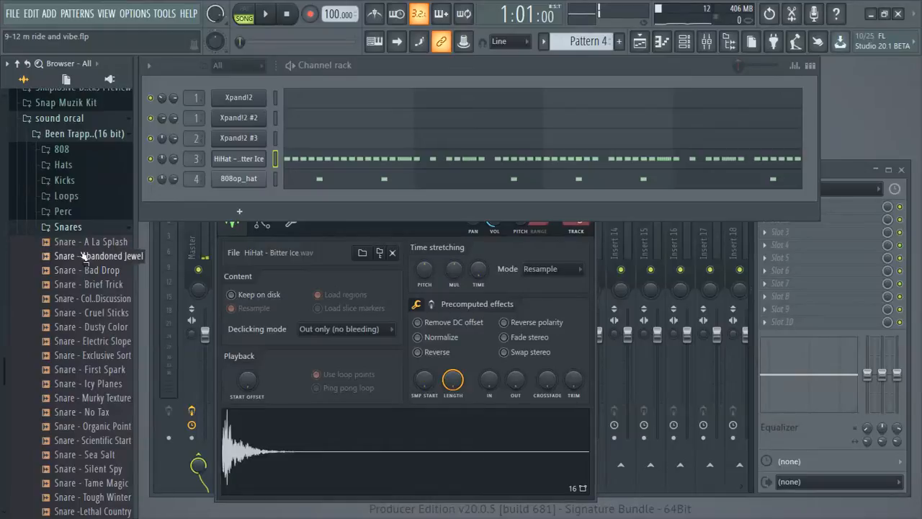
# - Look back through the drum kit folders in the browser for another sample source
pyautogui.scroll(7, 77, 245)
pyautogui.scroll(7, 75, 228)
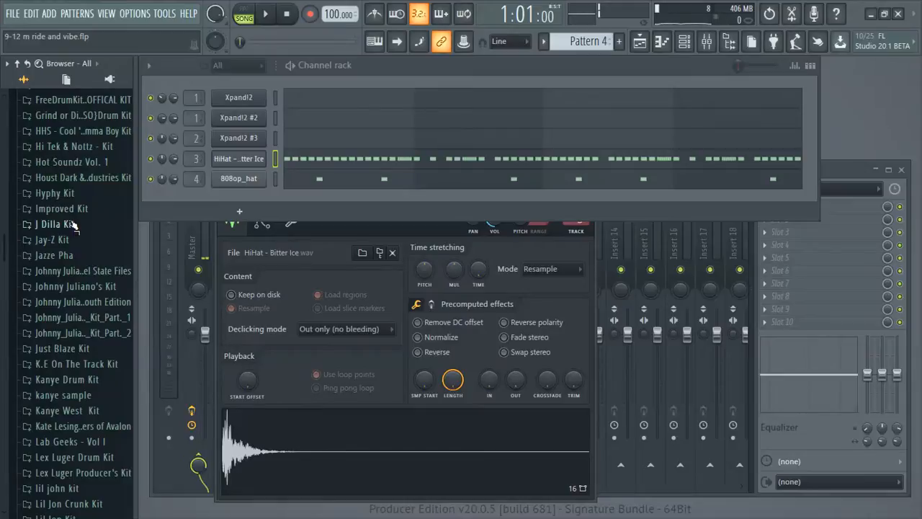
pyautogui.scroll(3, 72, 244)
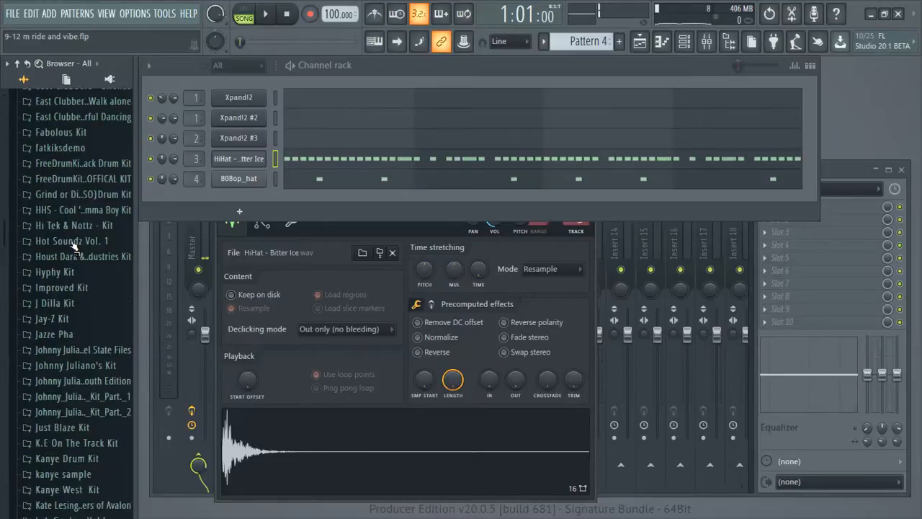
pyautogui.scroll(4, 71, 240)
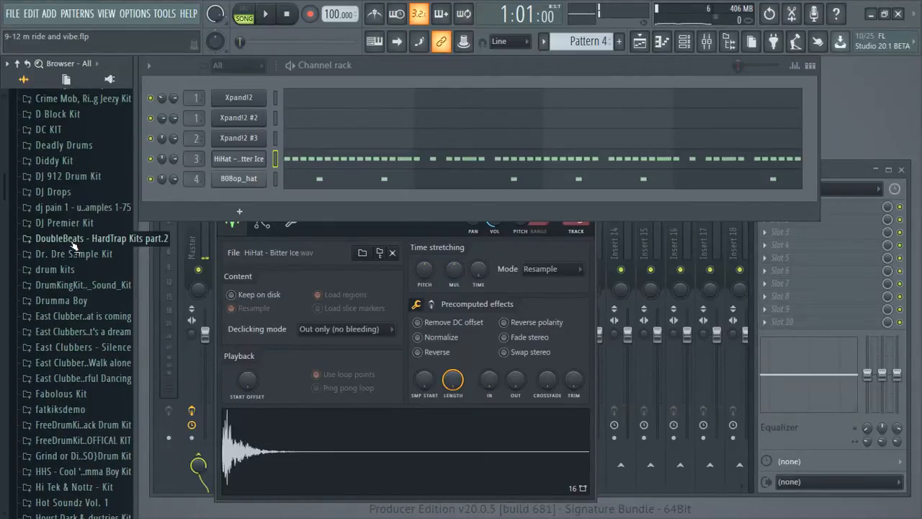
pyautogui.scroll(5, 74, 232)
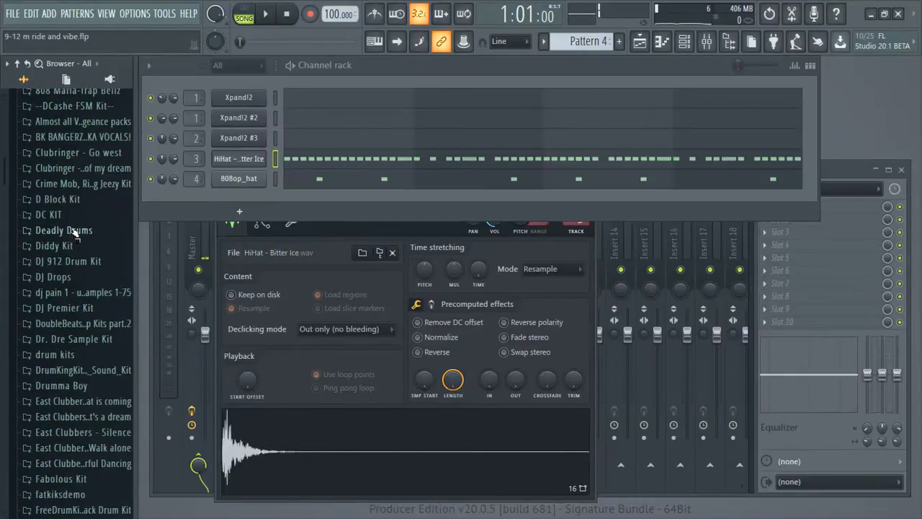
# - Find the Been Trappin 16 bit kit in the sound orcal folder of the browser and expand its Snares folder
pyautogui.scroll(-15, 72, 226)
pyautogui.scroll(-1, 73, 230)
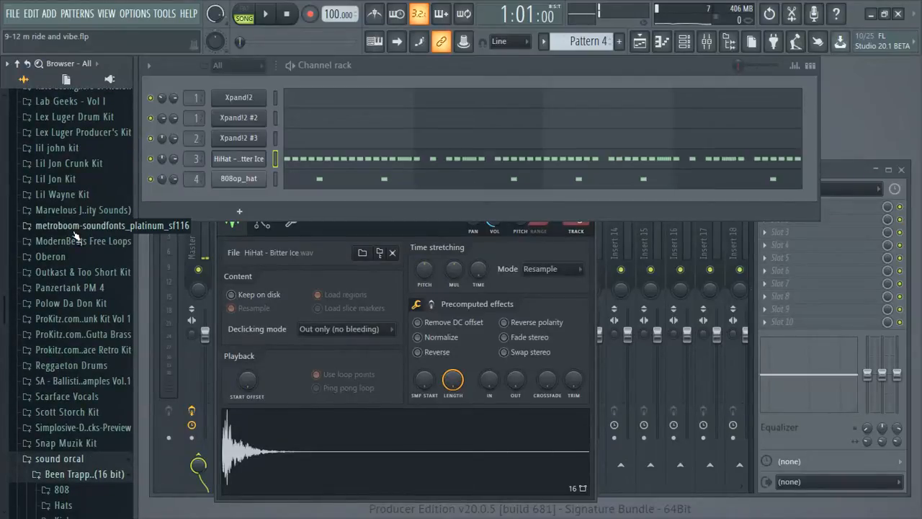
pyautogui.scroll(-5, 74, 232)
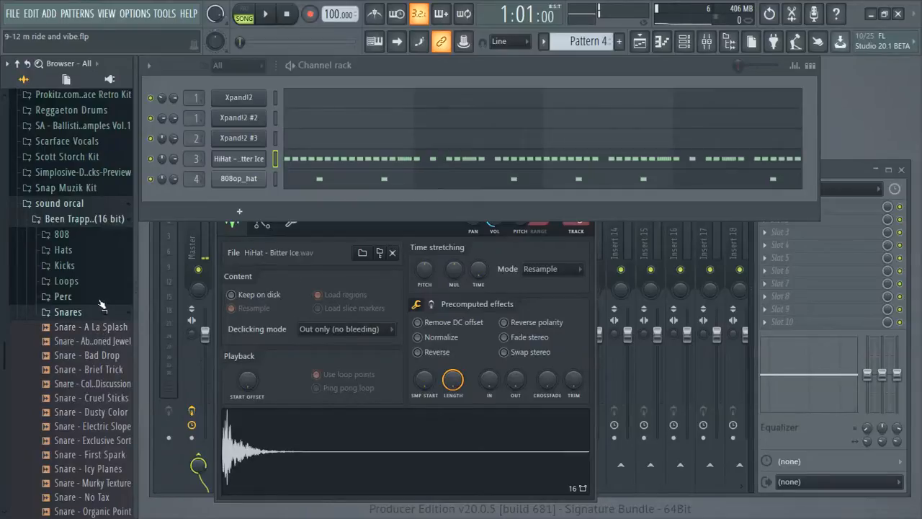
pyautogui.click(79, 283)
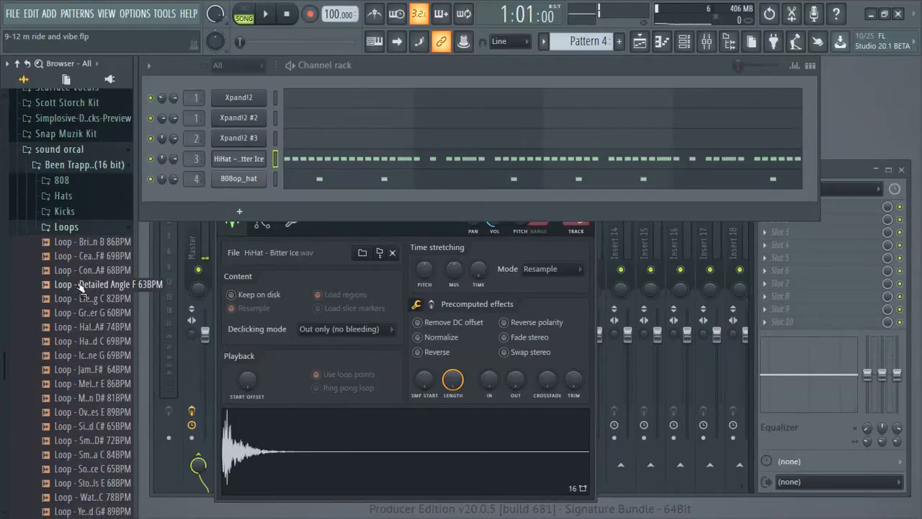
pyautogui.scroll(-9, 107, 347)
pyautogui.scroll(11, 72, 317)
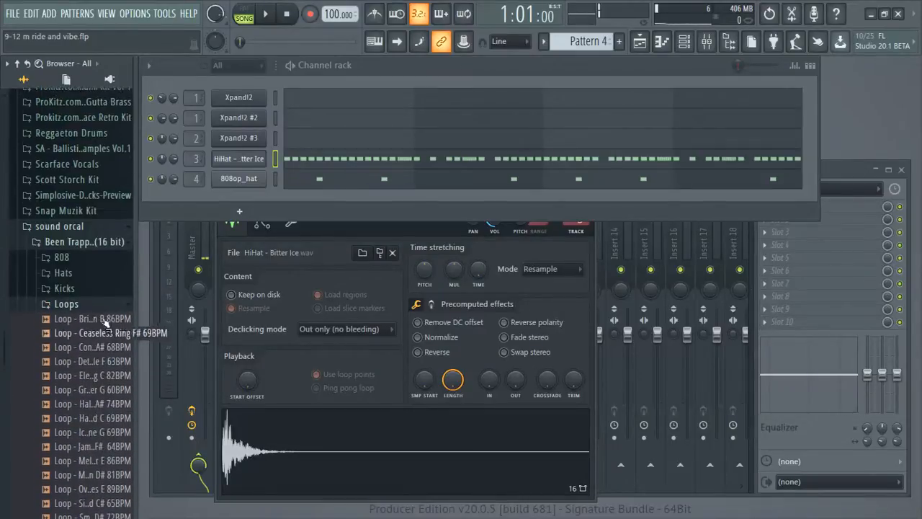
pyautogui.click(67, 312)
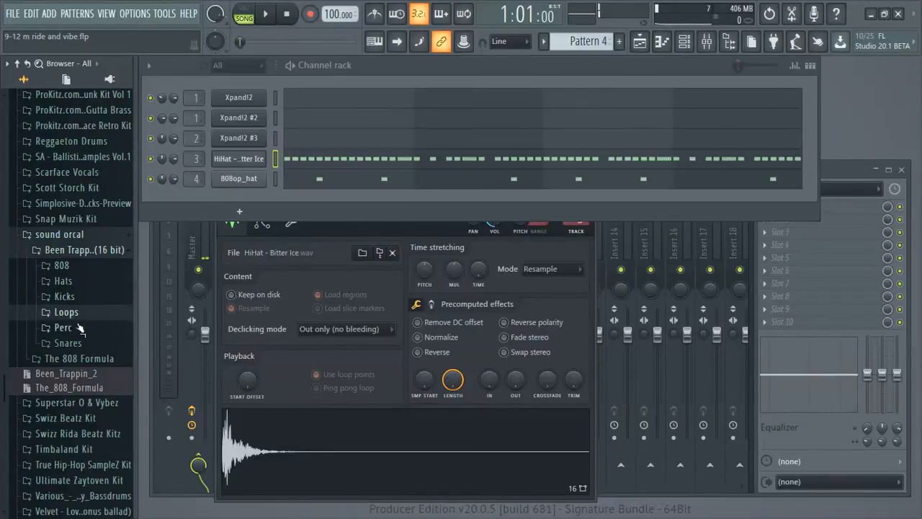
pyautogui.click(78, 343)
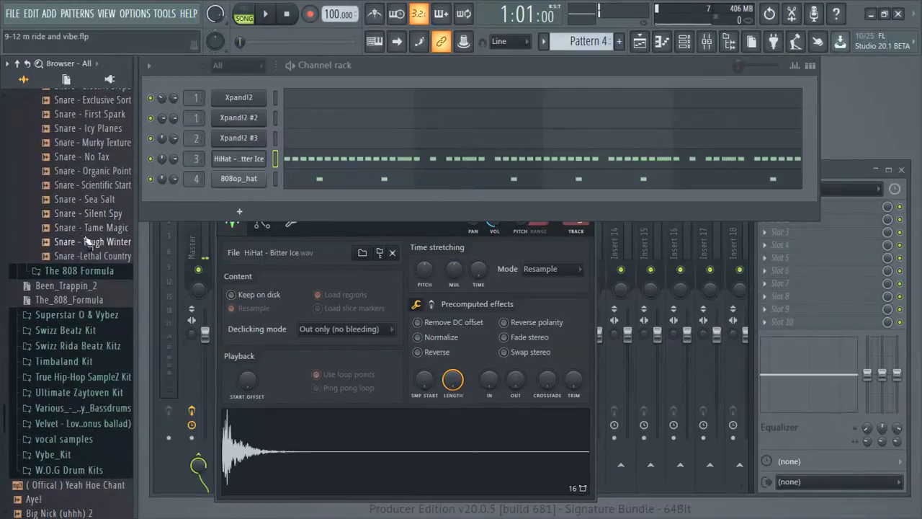
# - Audition several snare samples and add Snare - Tough Winter to the channel rack as a new channel
pyautogui.click(88, 243)
pyautogui.click(84, 216)
pyautogui.click(84, 186)
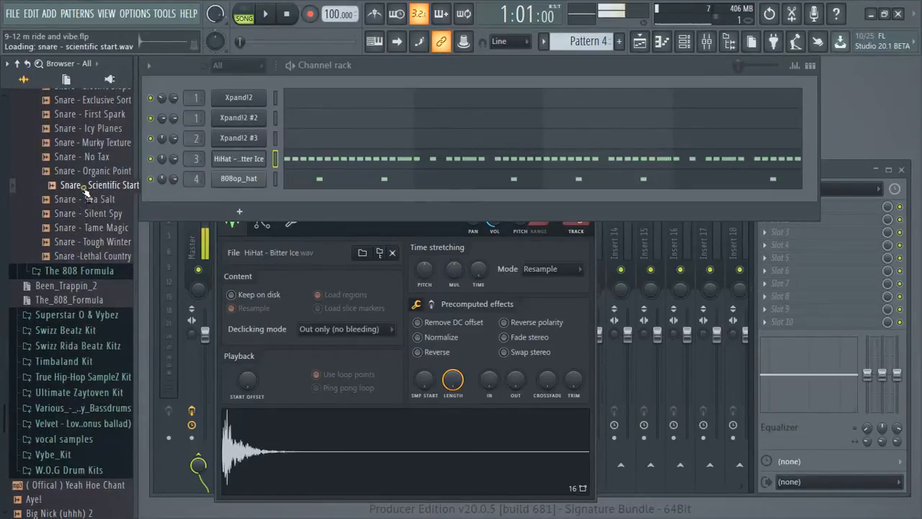
pyautogui.click(87, 173)
pyautogui.click(91, 228)
pyautogui.click(89, 214)
pyautogui.click(91, 242)
pyautogui.click(91, 228)
pyautogui.moveTo(91, 243); pyautogui.dragTo(91, 238)
pyautogui.moveTo(189, 229); pyautogui.dragTo(241, 199)
# - In the empty Pattern 5, place Tough Winter snare notes at A5 on beats 2 and 4 of bar 1
pyautogui.scroll(-1, 572, 43)
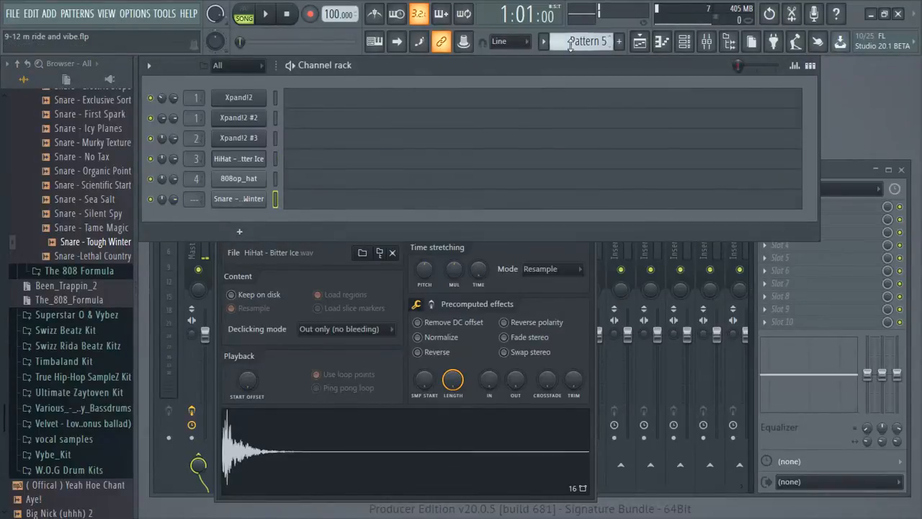
pyautogui.click(297, 205)
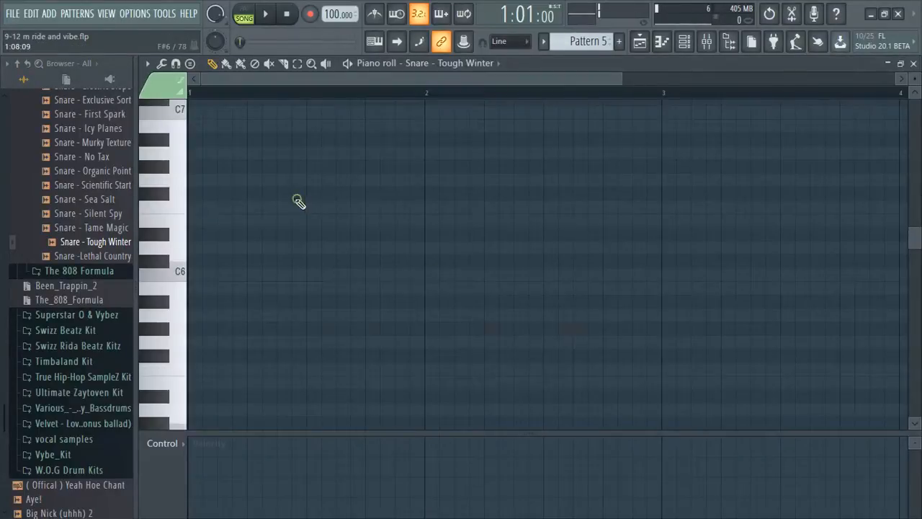
pyautogui.click(250, 272)
pyautogui.moveTo(250, 273); pyautogui.dragTo(253, 314)
pyautogui.click(367, 315)
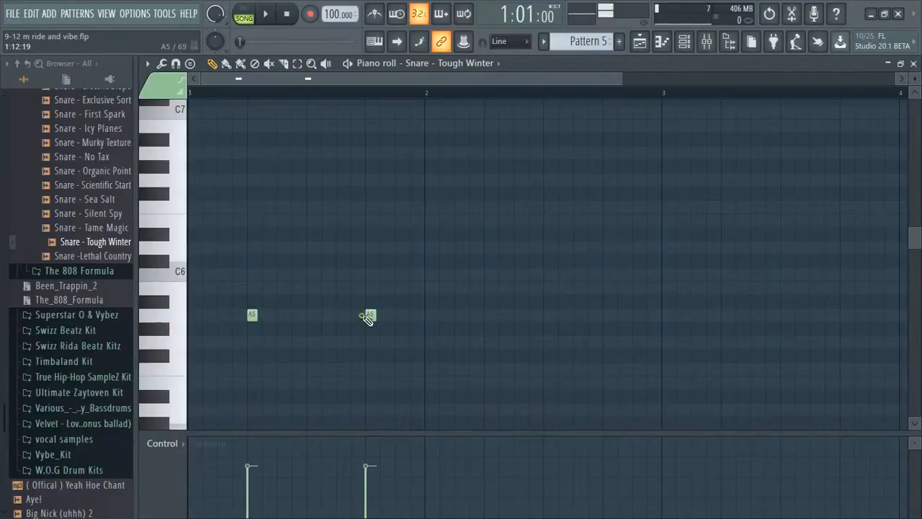
# - Place a Pattern 5 clip at bar 1 of Track 5 in the playlist and play the song
pyautogui.click(639, 43)
pyautogui.click(381, 274)
pyautogui.moveTo(393, 273); pyautogui.dragTo(340, 273)
pyautogui.press('space')
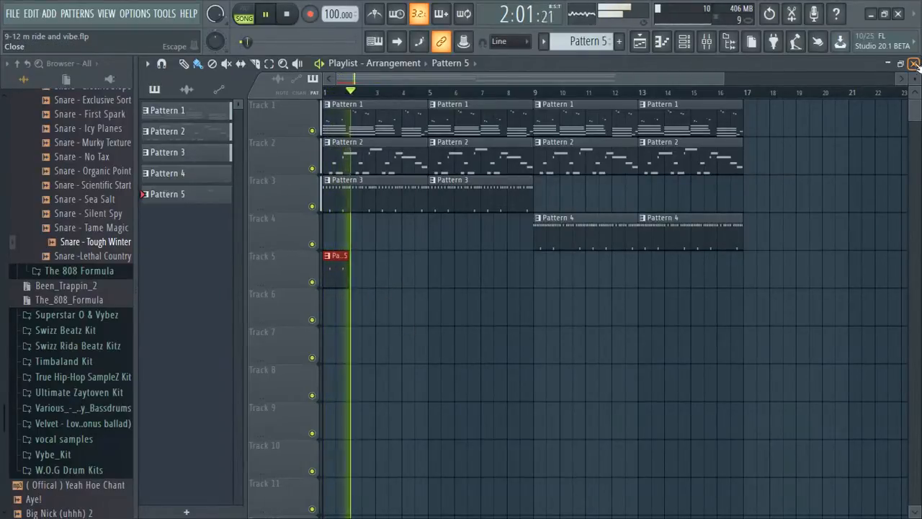
# - Move both Tough Winter snare notes from A5 down to D5 in the piano roll
pyautogui.press('F7')
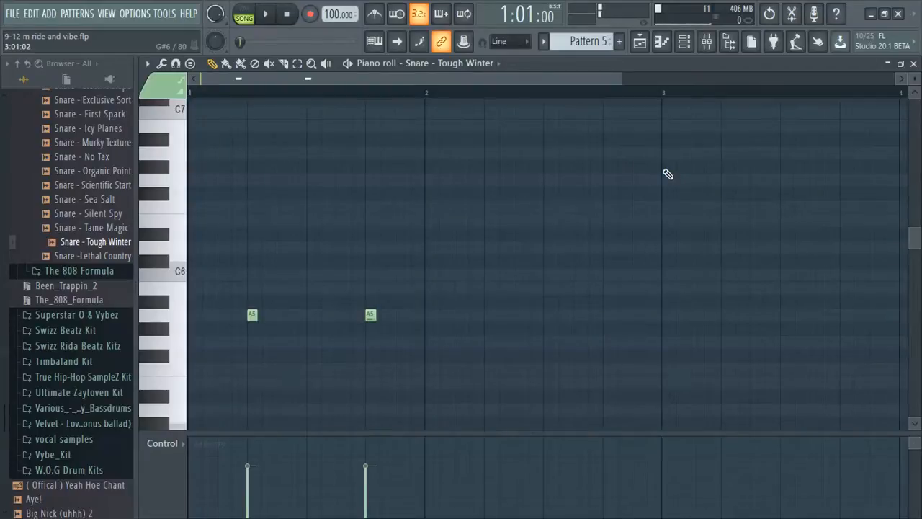
pyautogui.scroll(-5, 668, 175)
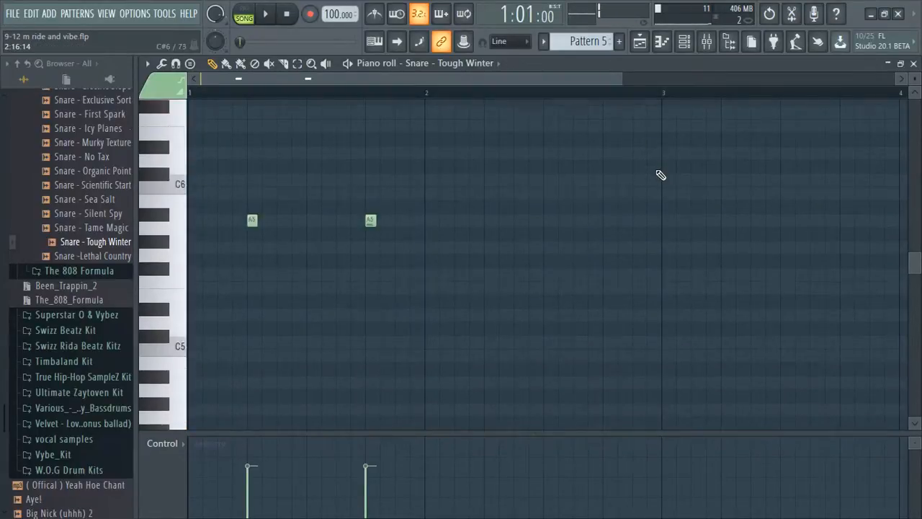
pyautogui.scroll(1, 661, 175)
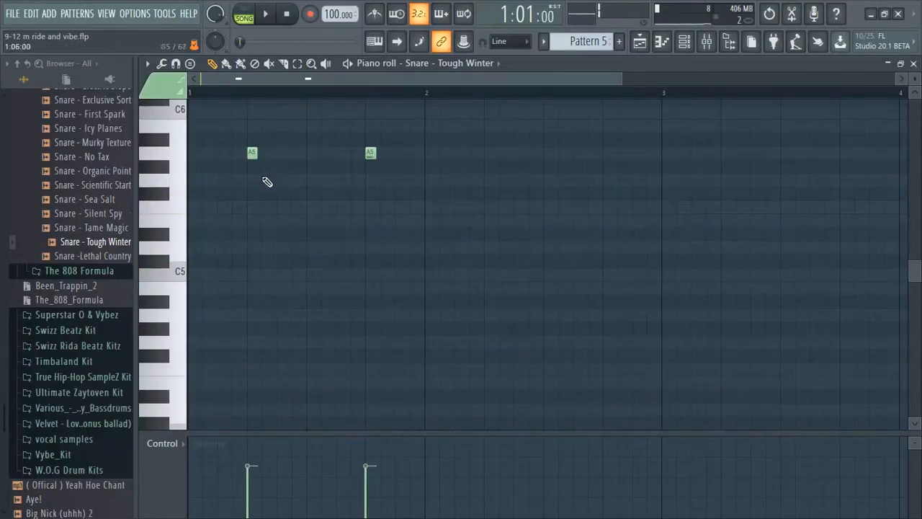
pyautogui.moveTo(251, 155); pyautogui.dragTo(251, 257)
pyautogui.moveTo(370, 163); pyautogui.dragTo(364, 249)
# - Continue the D5 snare on beats 2 and 4 of bar 2 and duplicate the notes, aligned to the beats, through bar 4
pyautogui.click(490, 247)
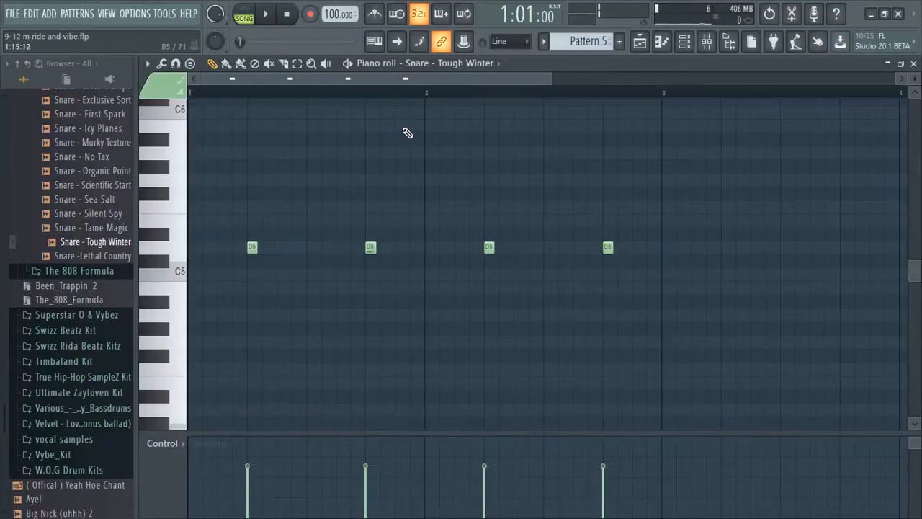
pyautogui.hotkey('ctrl', 'b')
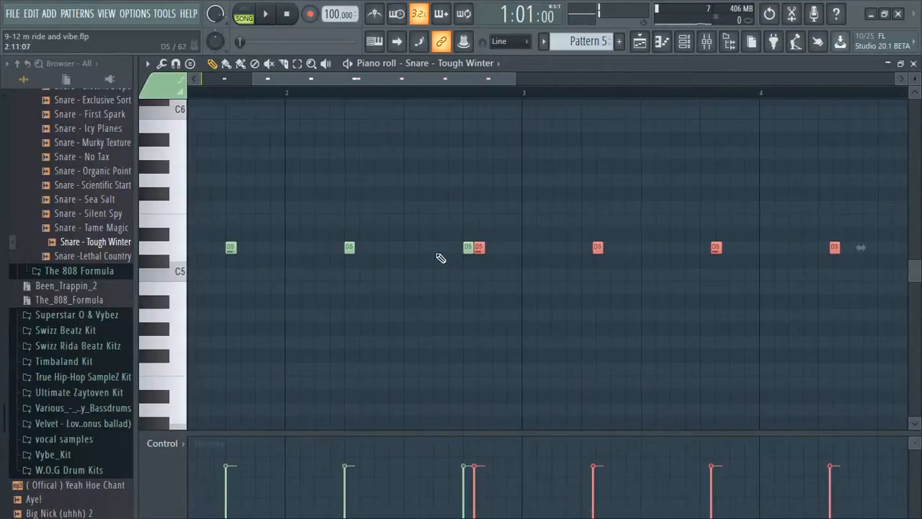
pyautogui.moveTo(477, 249); pyautogui.dragTo(585, 257)
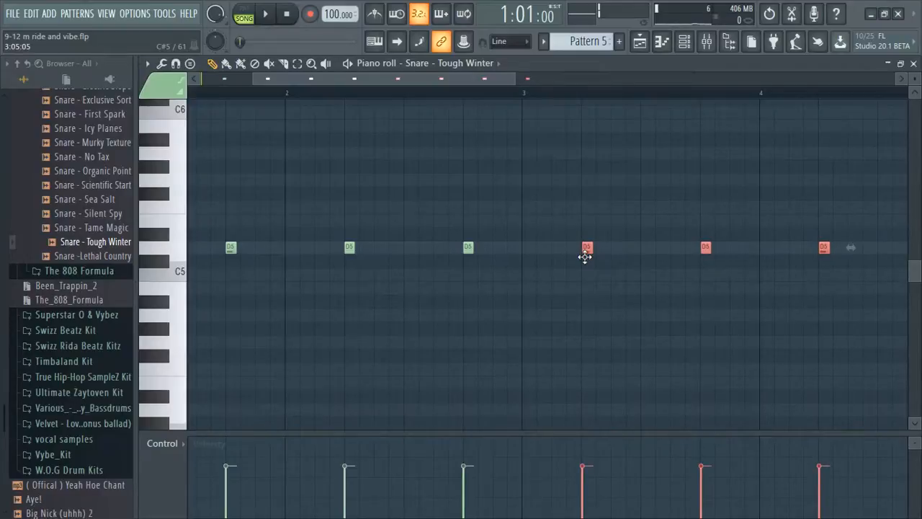
pyautogui.press('Escape')
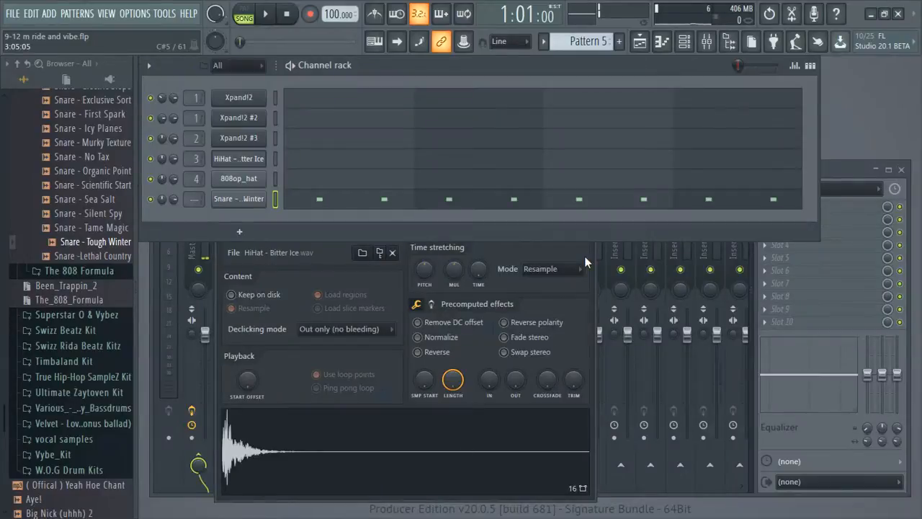
# - Play the song and route the Snare - Tough Winter channel to mixer track 5
pyautogui.click(266, 16)
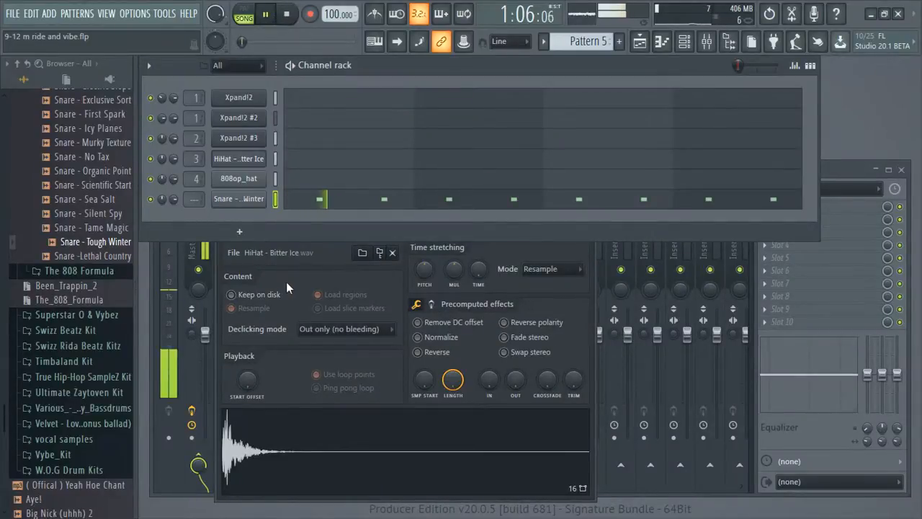
pyautogui.click(248, 200)
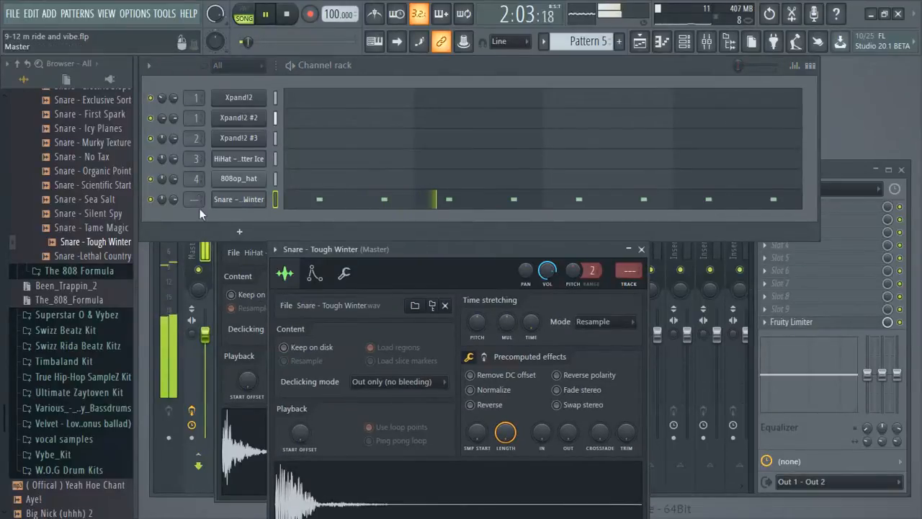
pyautogui.scroll(1, 195, 198)
pyautogui.scroll(1, 194, 199)
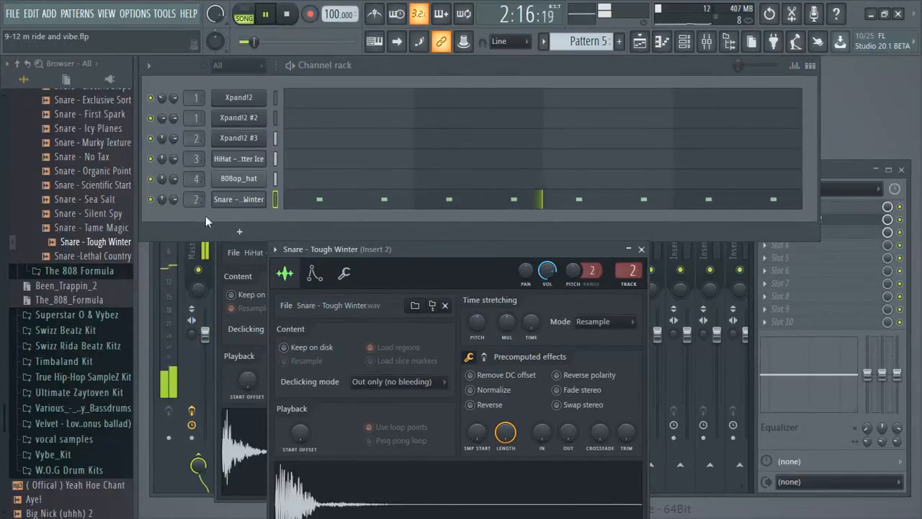
pyautogui.scroll(3, 193, 198)
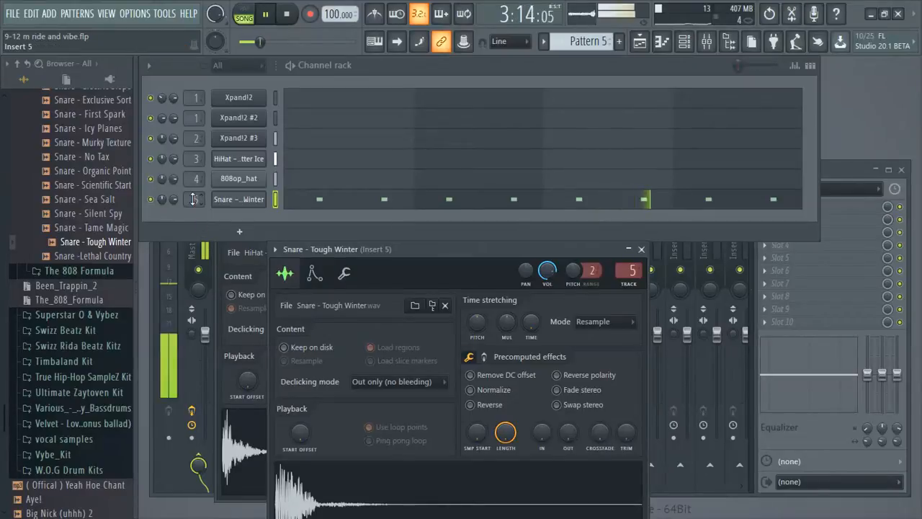
pyautogui.click(641, 249)
# - Audition Murky Texture and Icy Planes, and add Snare - Icy Planes as a new channel in the rack
pyautogui.scroll(6, 108, 245)
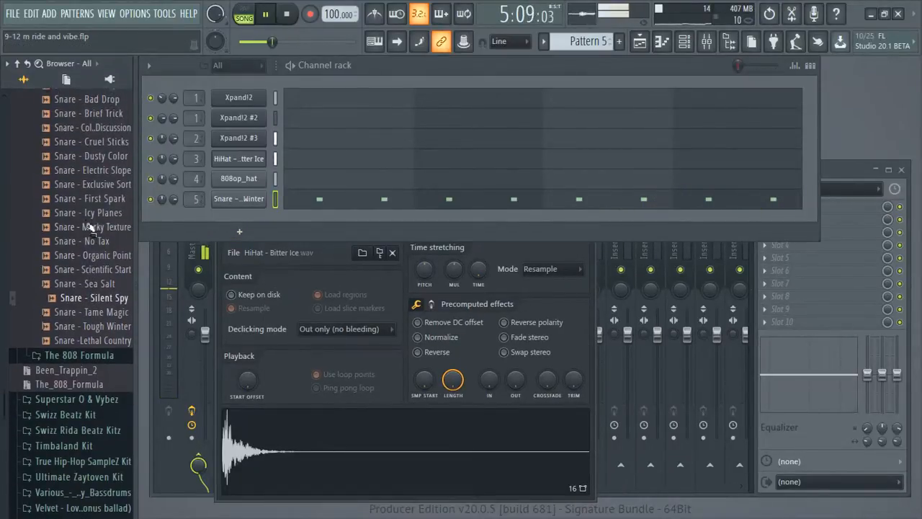
pyautogui.click(92, 227)
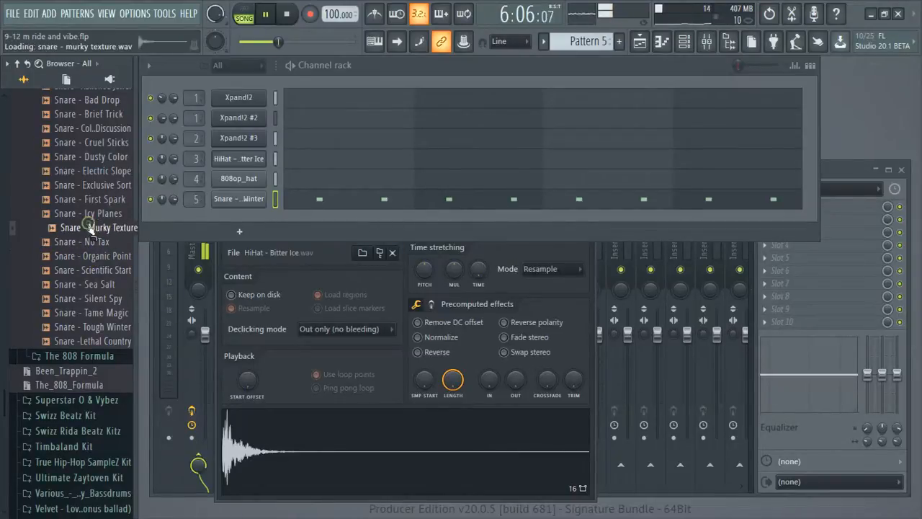
pyautogui.click(92, 214)
pyautogui.moveTo(92, 214); pyautogui.dragTo(237, 224)
# - Copy the Tough Winter snare notes to the Snare - Icy Planes channel
pyautogui.rightClick(238, 201)
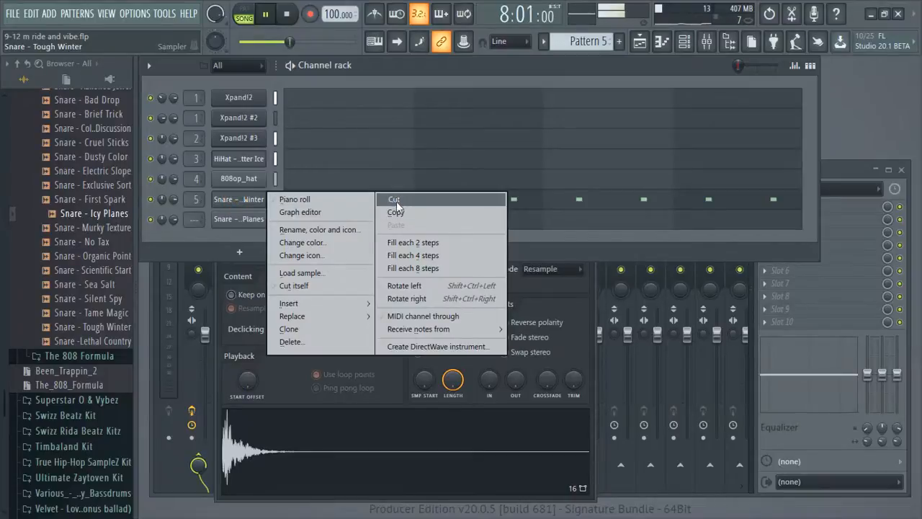
pyautogui.click(392, 200)
pyautogui.rightClick(253, 219)
pyautogui.moveTo(317, 232)
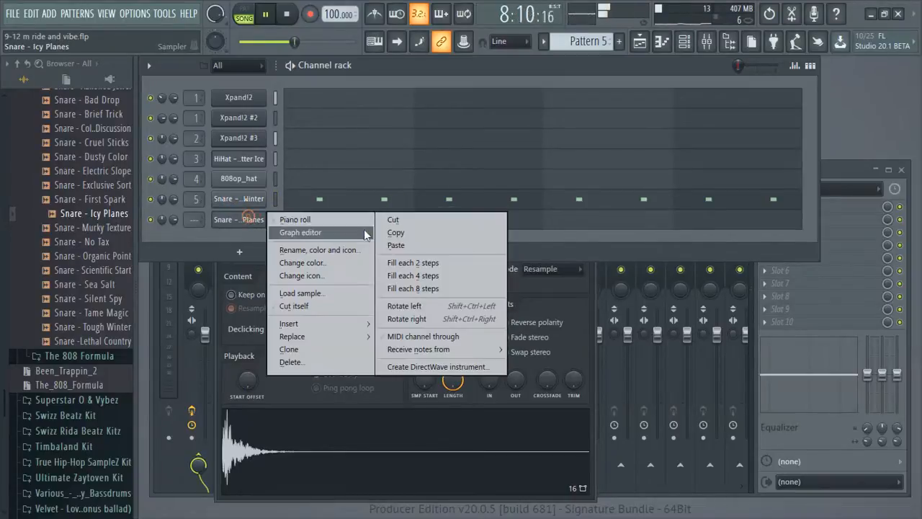
pyautogui.click(397, 245)
# - Repeat the Pattern 5 clip on Track 5 from bar 5 through bar 16 and close the playlist
pyautogui.click(639, 41)
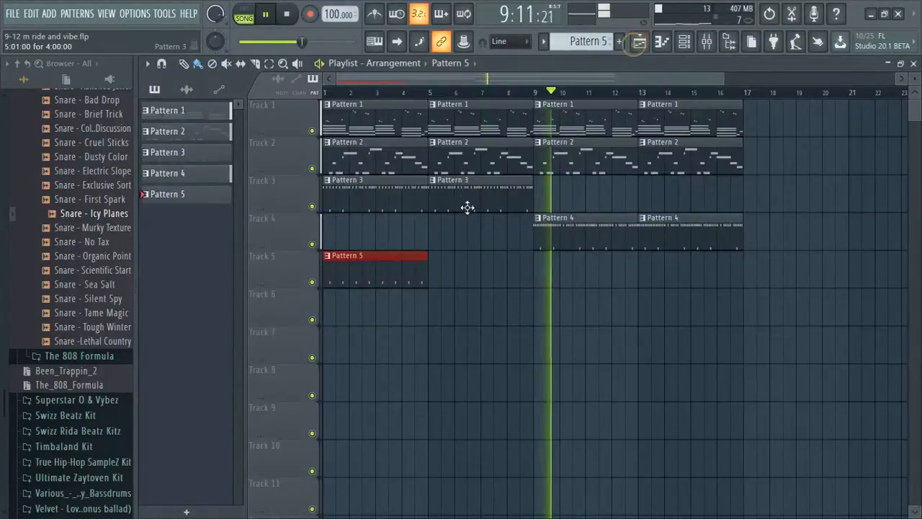
pyautogui.click(452, 267)
pyautogui.moveTo(452, 266); pyautogui.dragTo(669, 264)
pyautogui.click(913, 64)
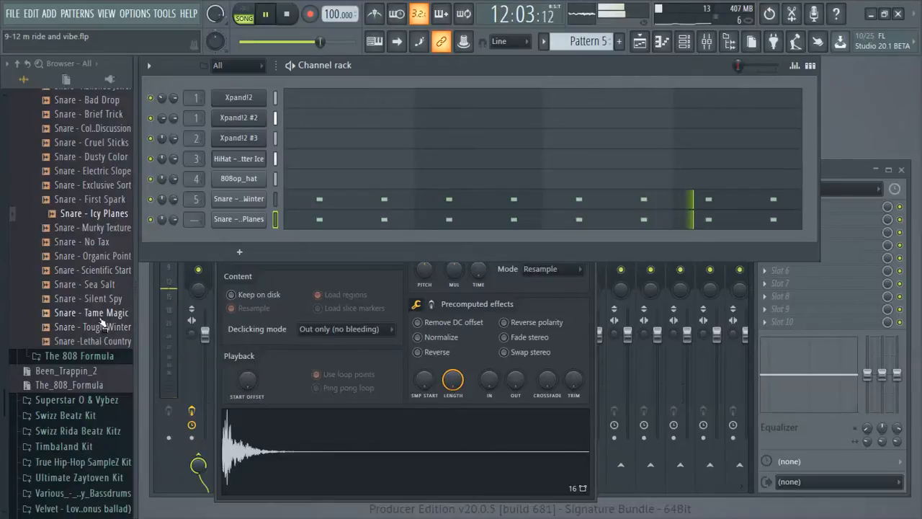
# - Audition more snare samples, including Snare - Dusty Color, against the playing song
pyautogui.click(101, 315)
pyautogui.scroll(3, 94, 310)
pyautogui.click(94, 241)
pyautogui.scroll(3, 93, 237)
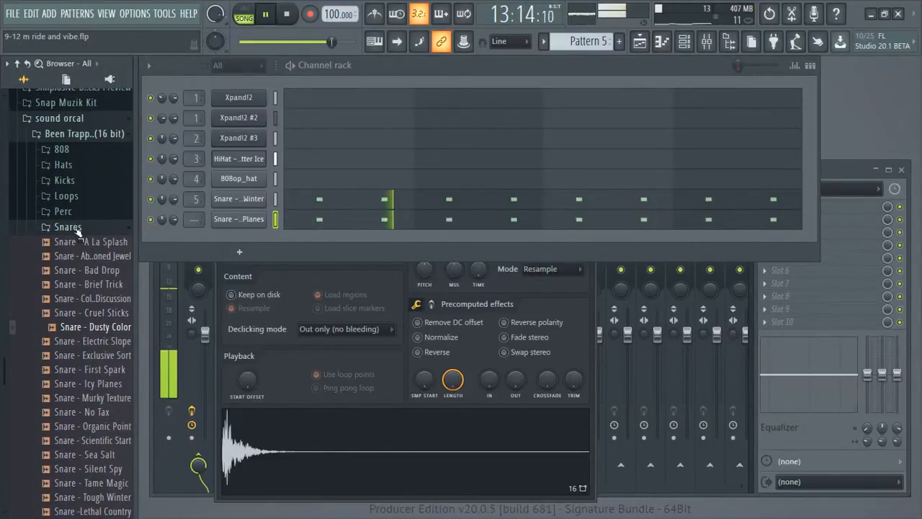
# - Browse the kit's Perc folder and audition Arrogant Ghost, Better Block and Dinner Bell over the playing song
pyautogui.click(70, 226)
pyautogui.click(65, 211)
pyautogui.click(90, 240)
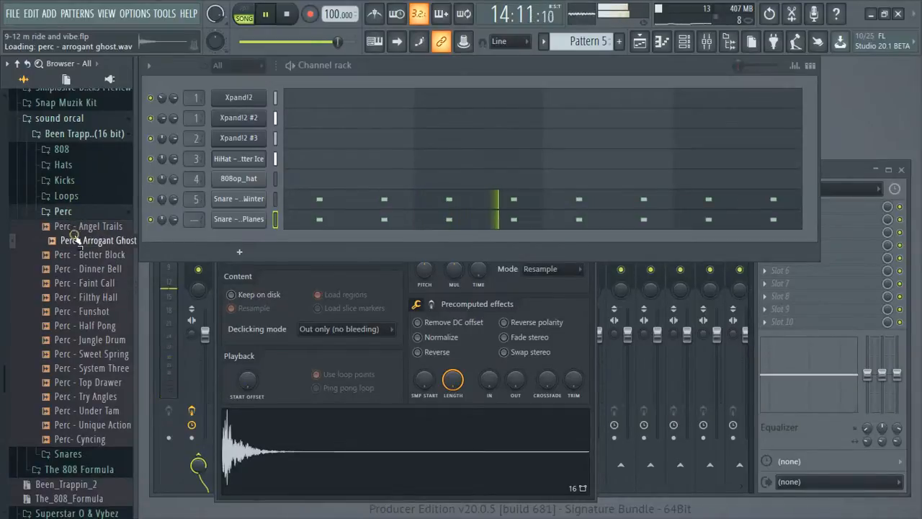
pyautogui.click(89, 254)
pyautogui.click(89, 266)
pyautogui.click(87, 257)
pyautogui.click(88, 265)
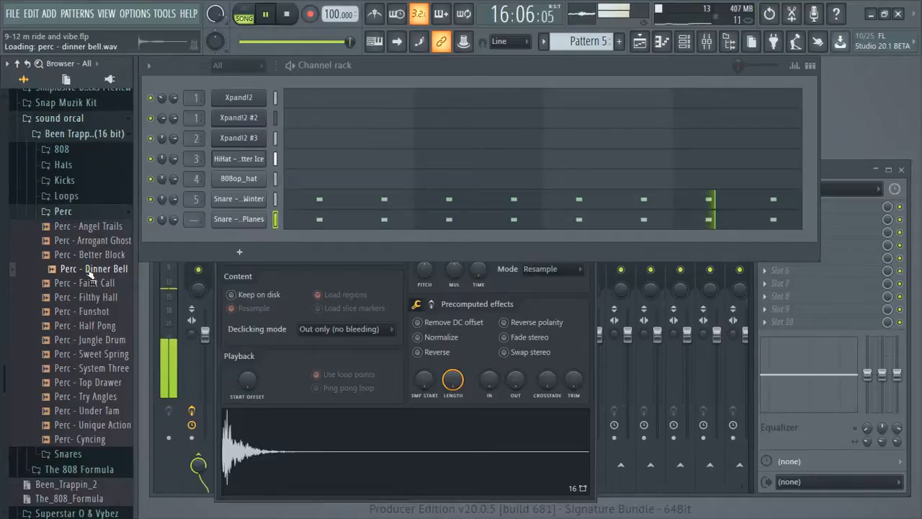
pyautogui.click(88, 258)
pyautogui.click(91, 268)
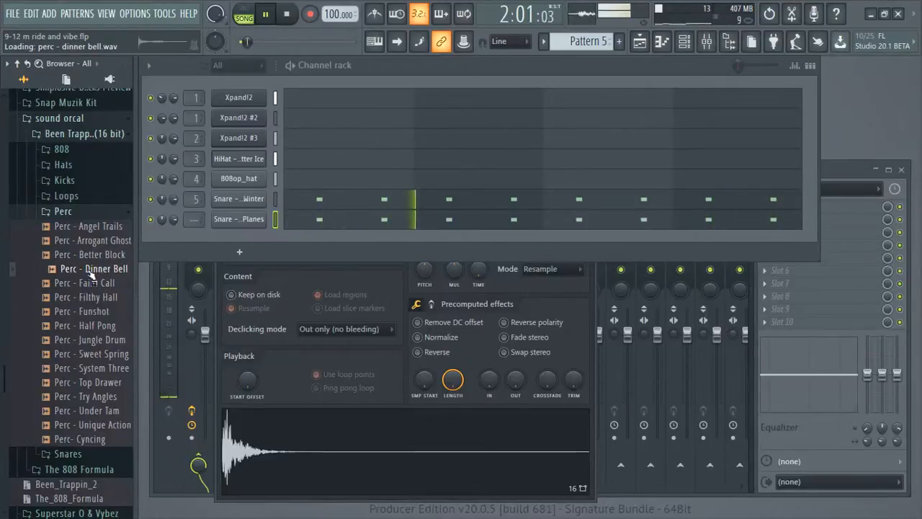
# - Add Perc - Better Block as a new channel and open its piano roll in the empty Pattern 6
pyautogui.click(92, 256)
pyautogui.moveTo(92, 257); pyautogui.dragTo(240, 240)
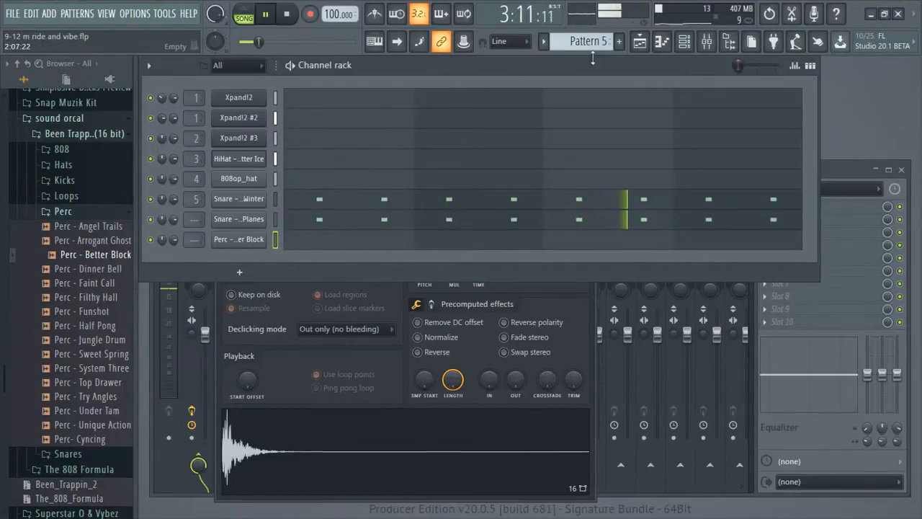
pyautogui.scroll(1, 583, 44)
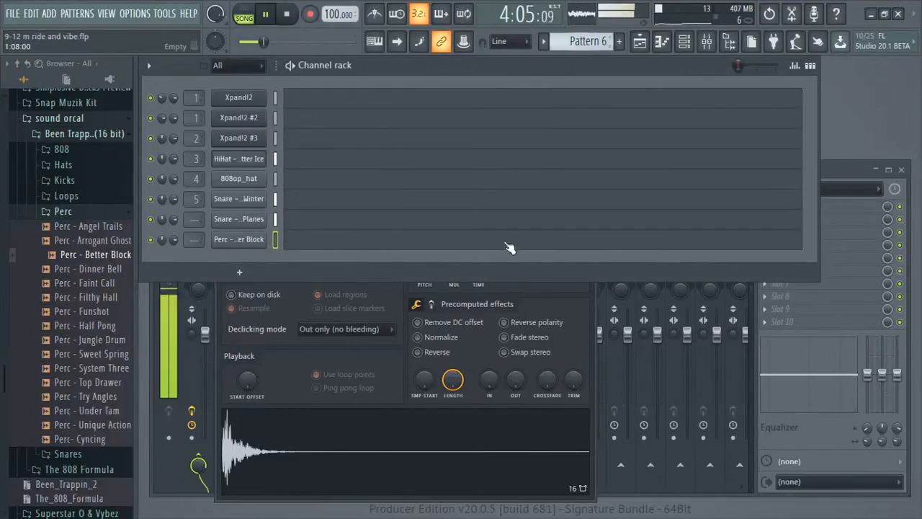
pyautogui.click(299, 240)
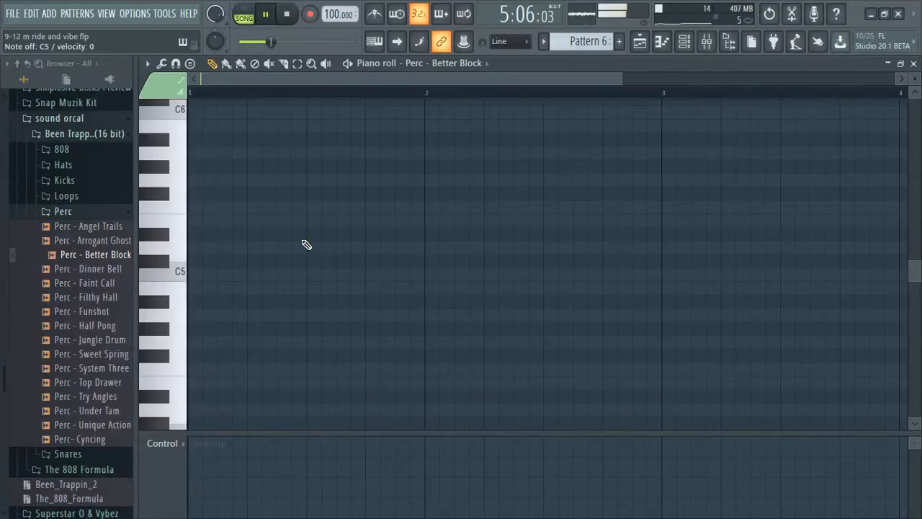
# - Record two C5 hits of Perc - Better Block in each of bars 1 and 2 live over the song and play them back
pyautogui.click(298, 12)
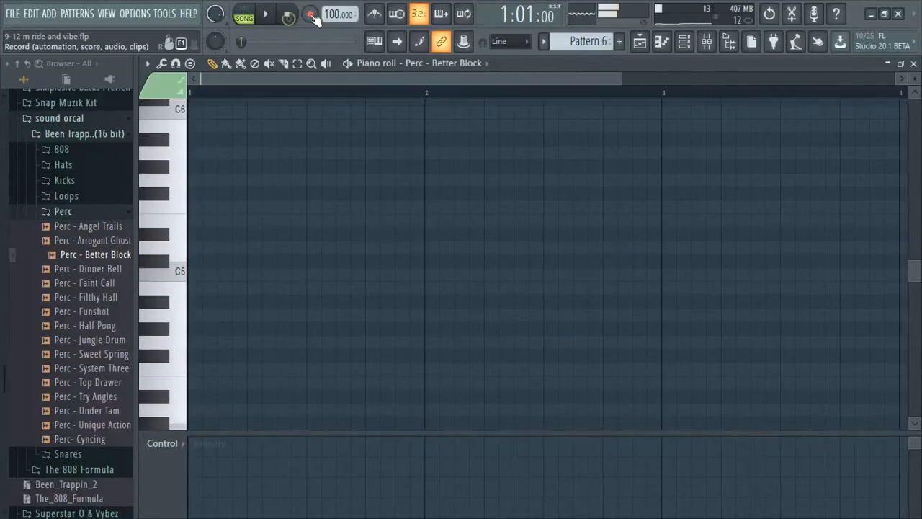
pyautogui.click(310, 14)
pyautogui.click(604, 126)
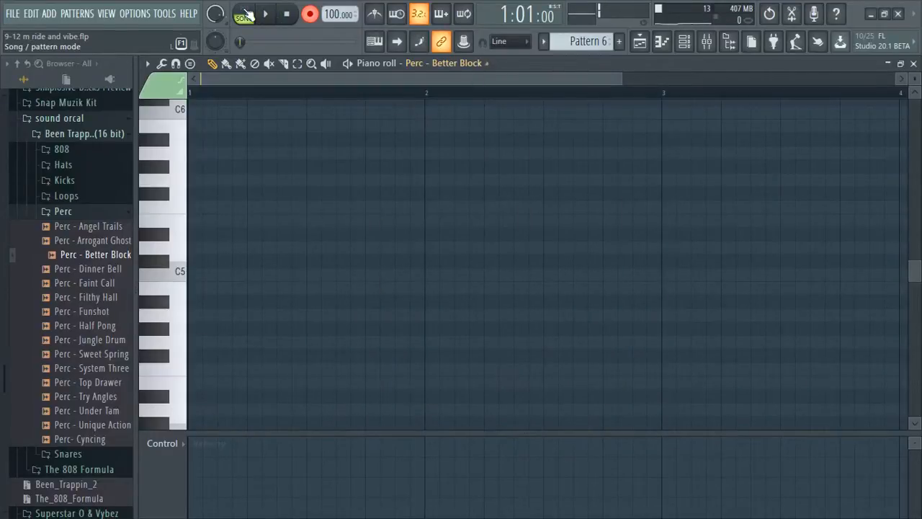
pyautogui.click(266, 15)
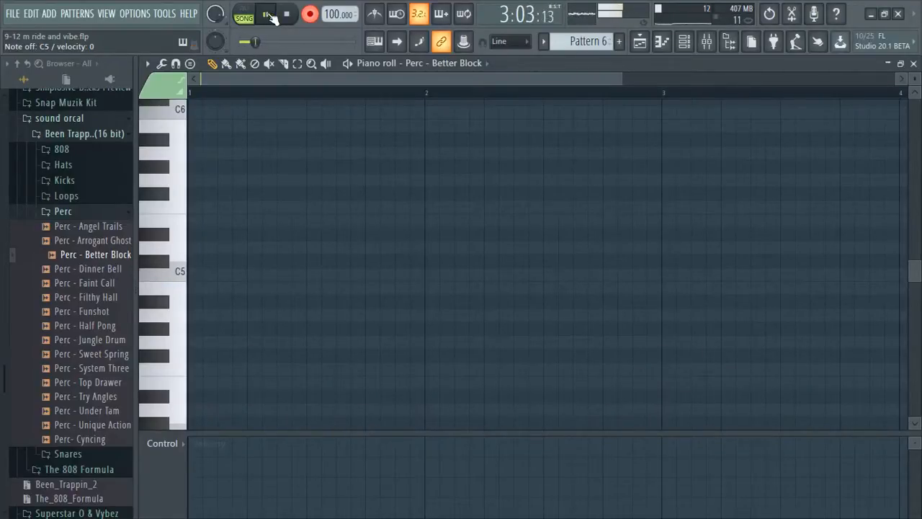
pyautogui.click(271, 17)
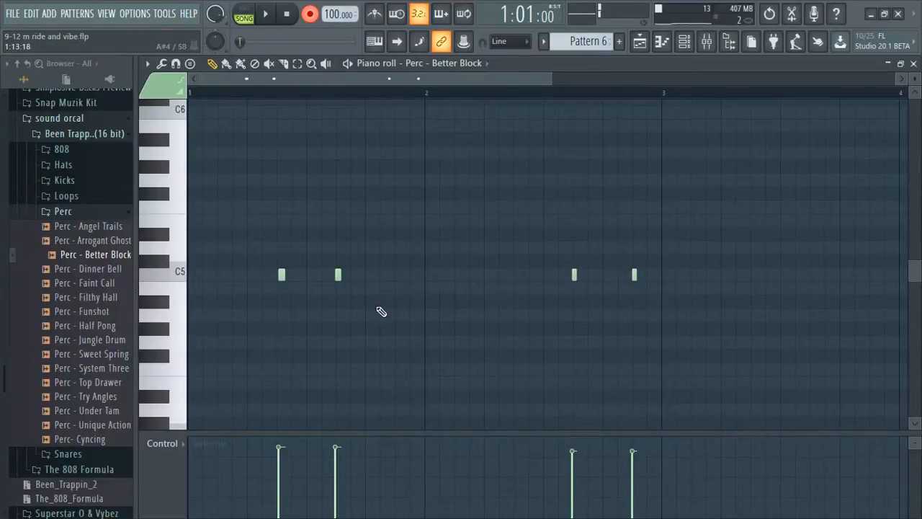
pyautogui.click(265, 14)
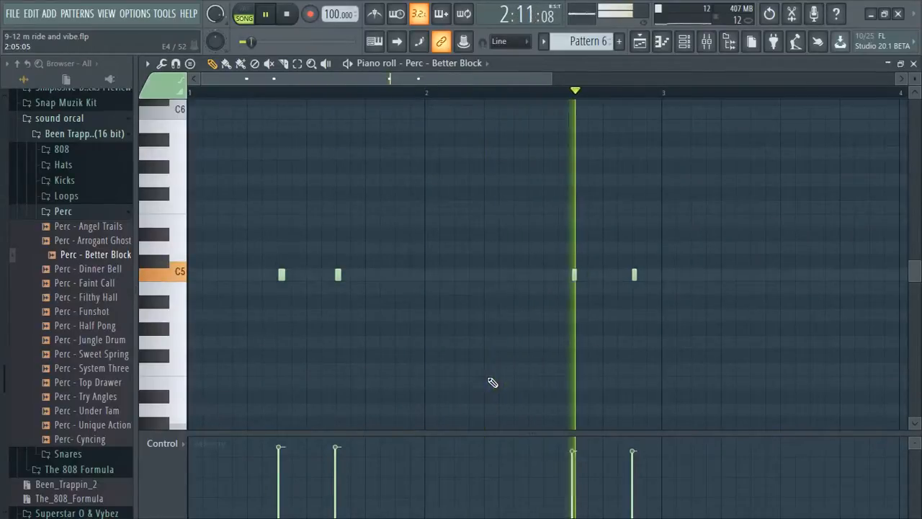
pyautogui.moveTo(356, 79); pyautogui.dragTo(448, 73)
pyautogui.click(910, 64)
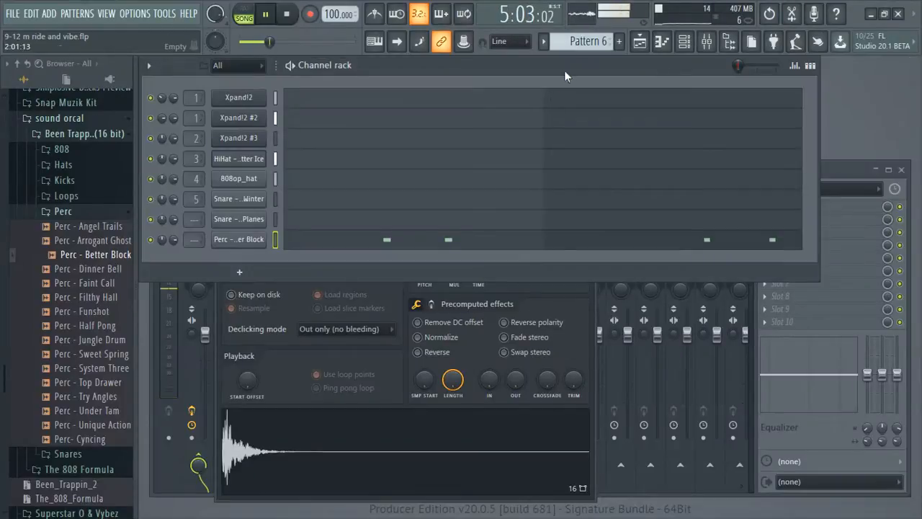
# - Audition the Perc samples from Top Drawer up to Funshot over the song and add Perc - Half Pong as a new channel
pyautogui.click(90, 381)
pyautogui.click(90, 369)
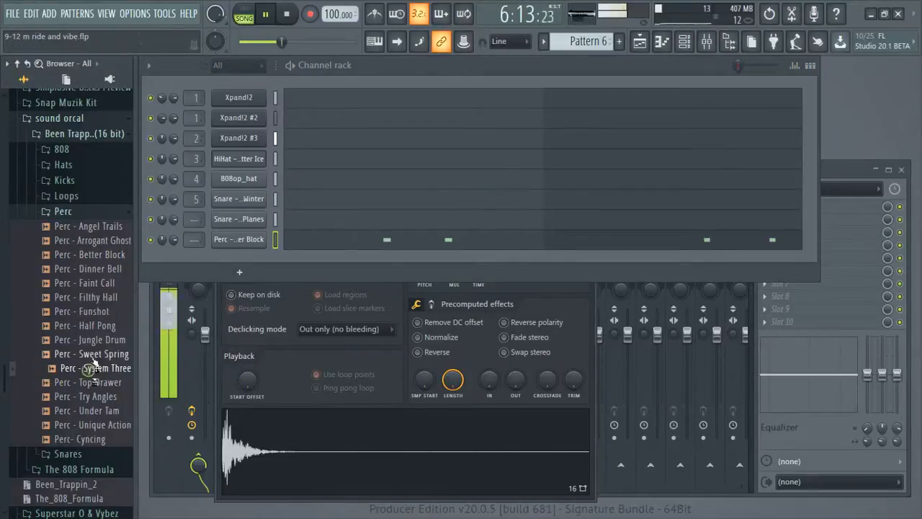
pyautogui.click(90, 353)
pyautogui.click(90, 339)
pyautogui.click(92, 325)
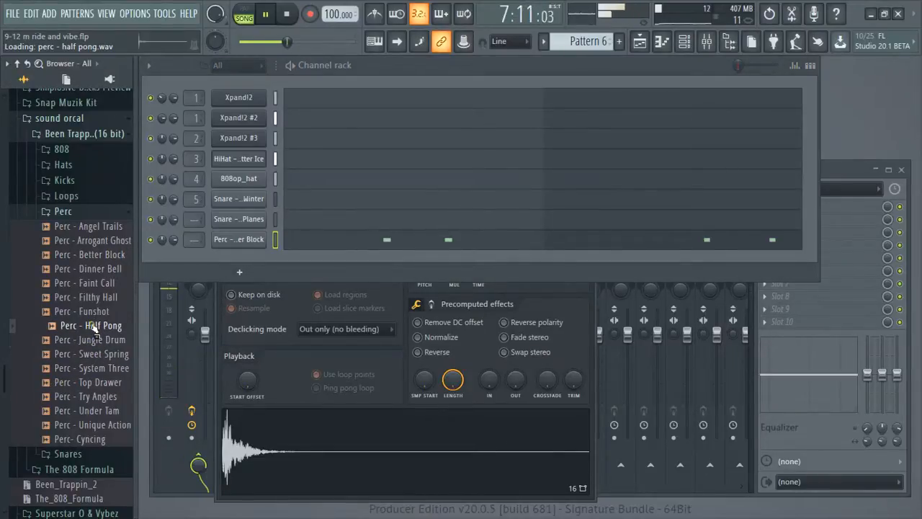
pyautogui.click(90, 312)
pyautogui.click(91, 325)
pyautogui.moveTo(91, 326); pyautogui.dragTo(332, 258)
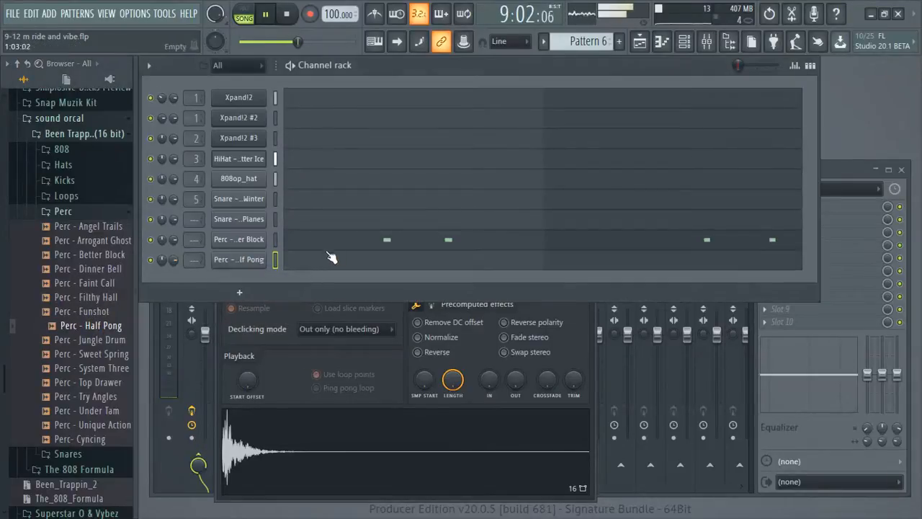
# - Place Half Pong C5 notes on steps 3 and 7 of bar 2 and raise their velocities slightly
pyautogui.click(401, 261)
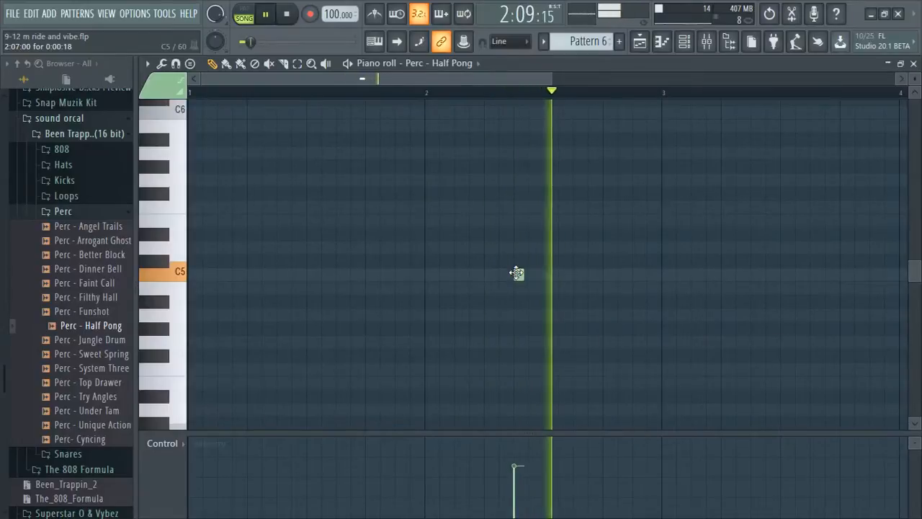
pyautogui.moveTo(513, 278); pyautogui.dragTo(454, 278)
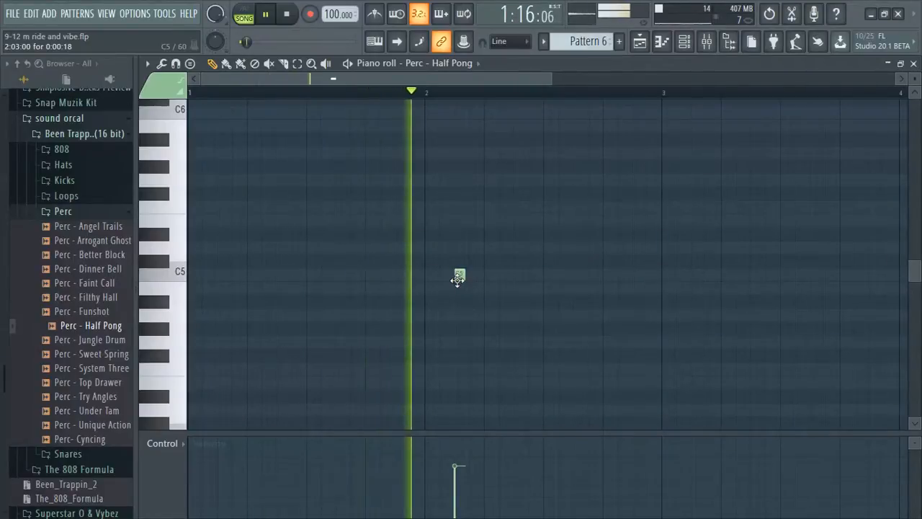
pyautogui.click(518, 274)
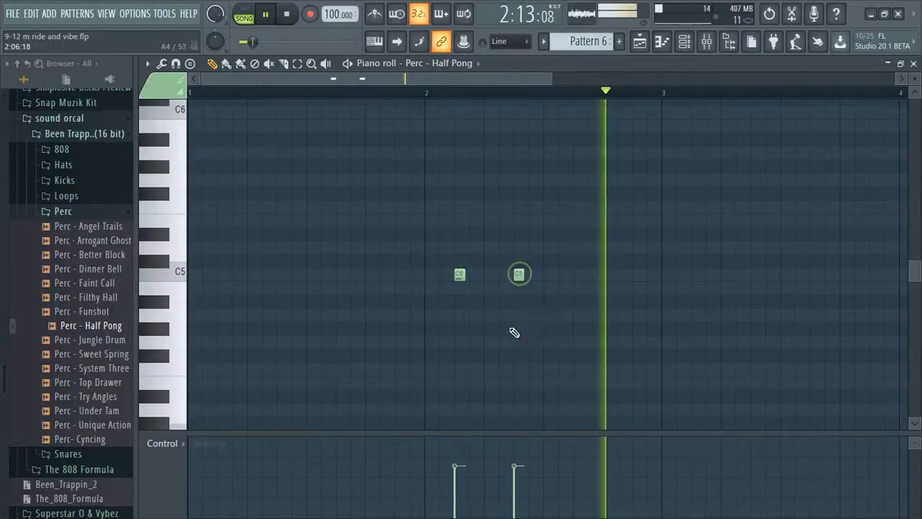
pyautogui.click(464, 452)
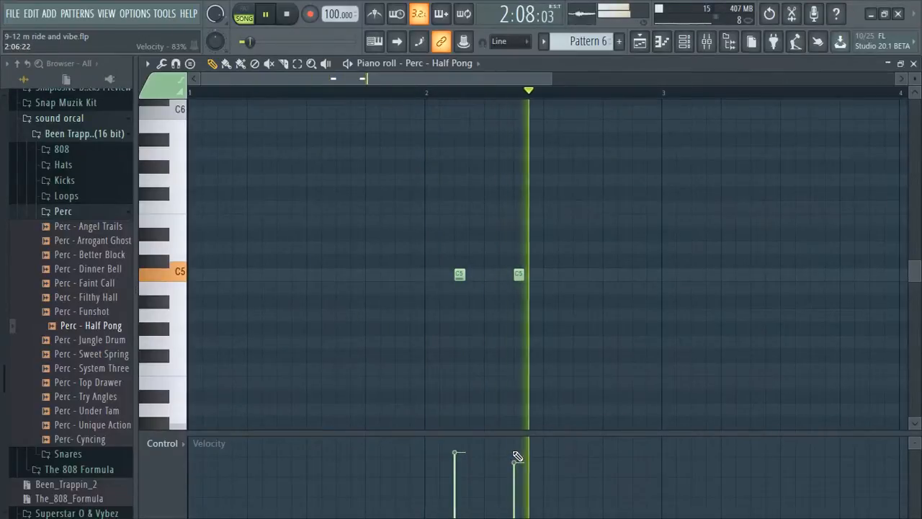
pyautogui.press('Escape')
# - Normalize the Half Pong sample and replay its notes with the song before closing its channel settings
pyautogui.click(248, 261)
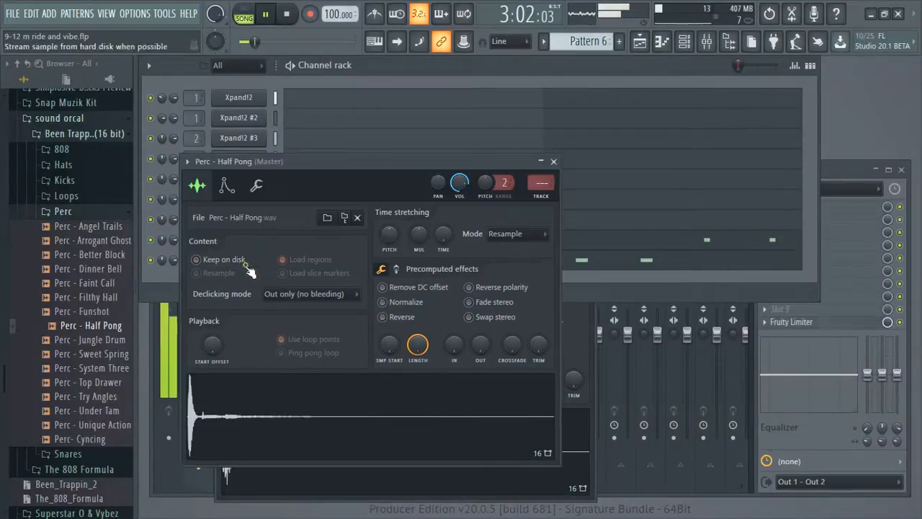
pyautogui.click(391, 303)
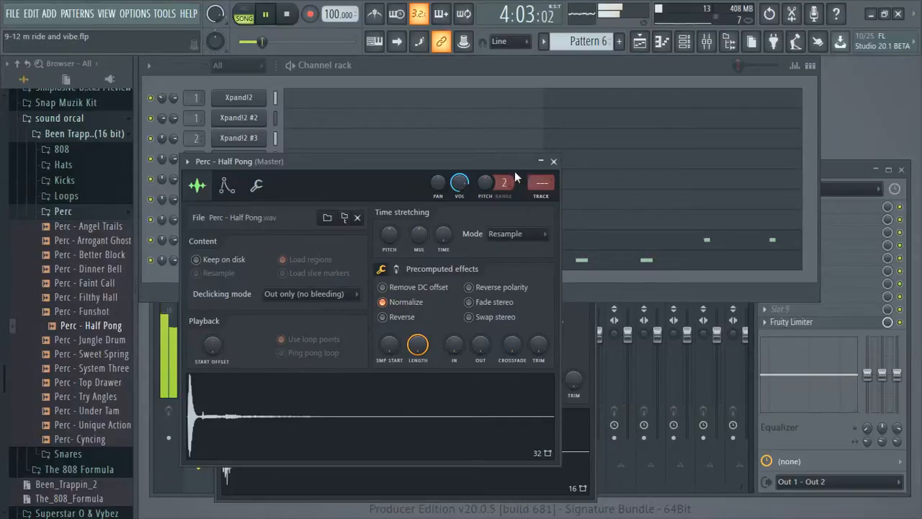
pyautogui.press('space')
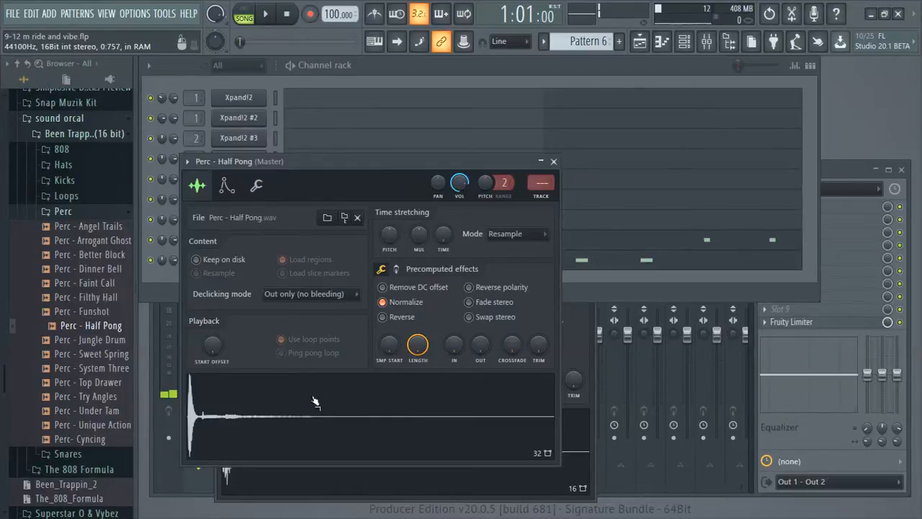
pyautogui.moveTo(394, 174); pyautogui.dragTo(585, 116)
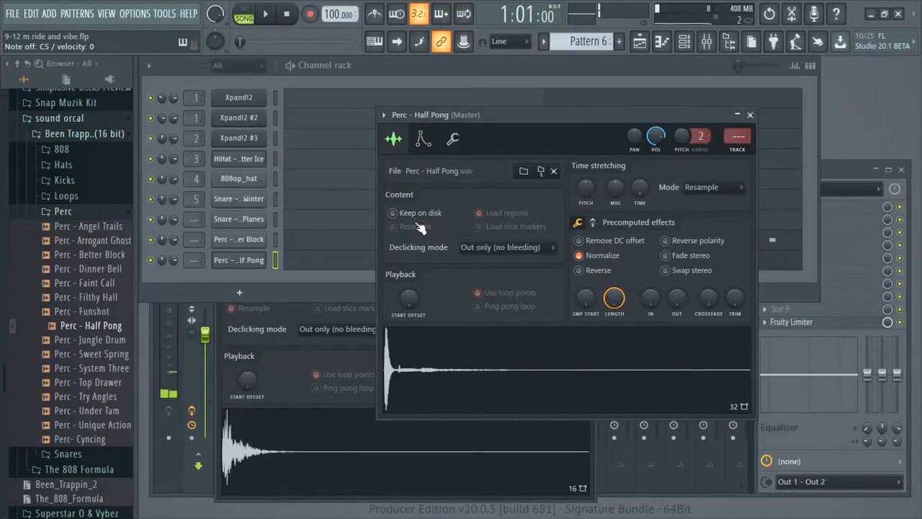
pyautogui.click(340, 264)
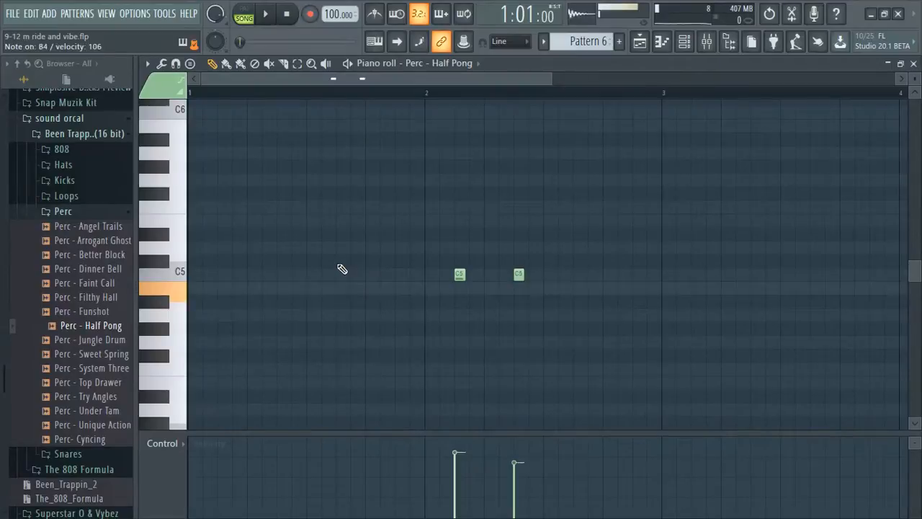
pyautogui.press('space')
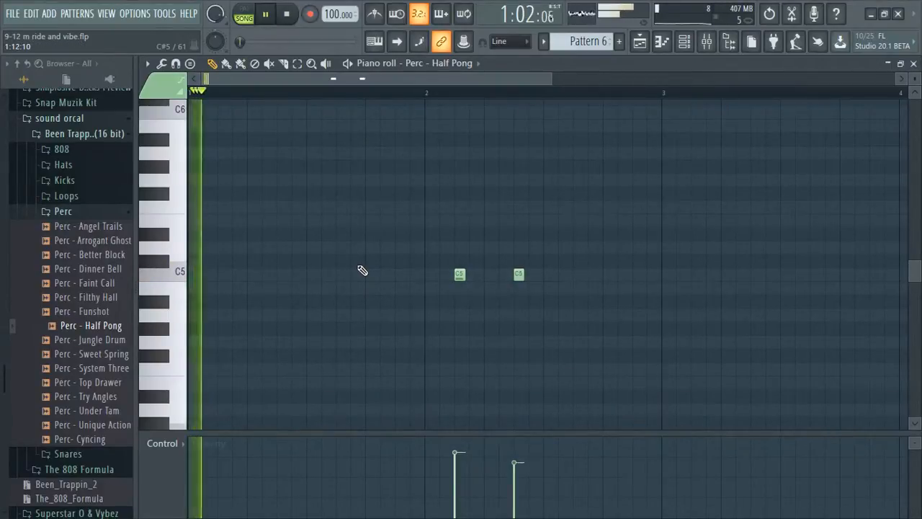
pyautogui.click(914, 65)
pyautogui.press('space')
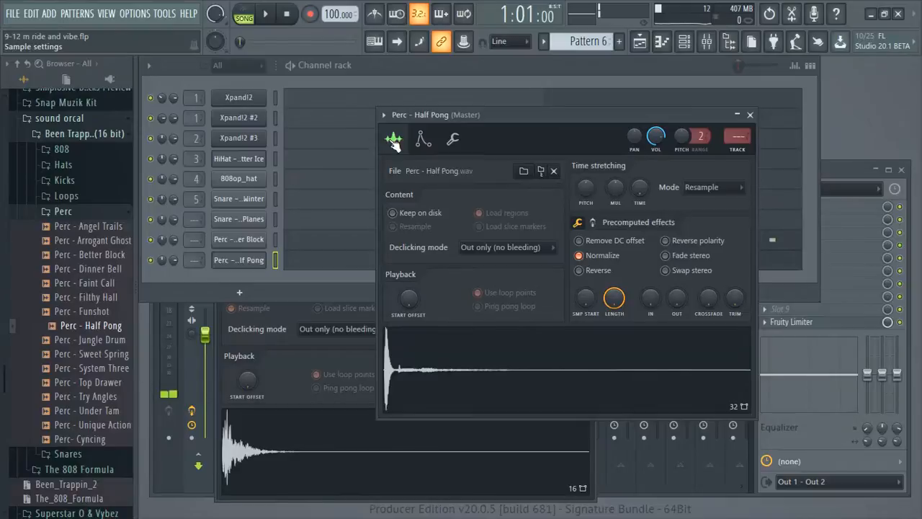
pyautogui.click(750, 115)
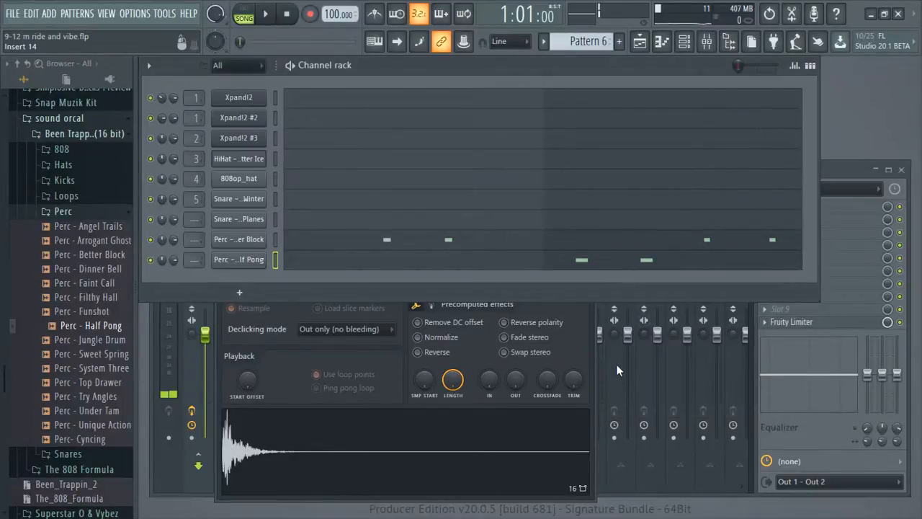
# - Examine the Half Pong channel's sample settings and the volume multiplier in its level adjustments, listening to the song
pyautogui.click(241, 261)
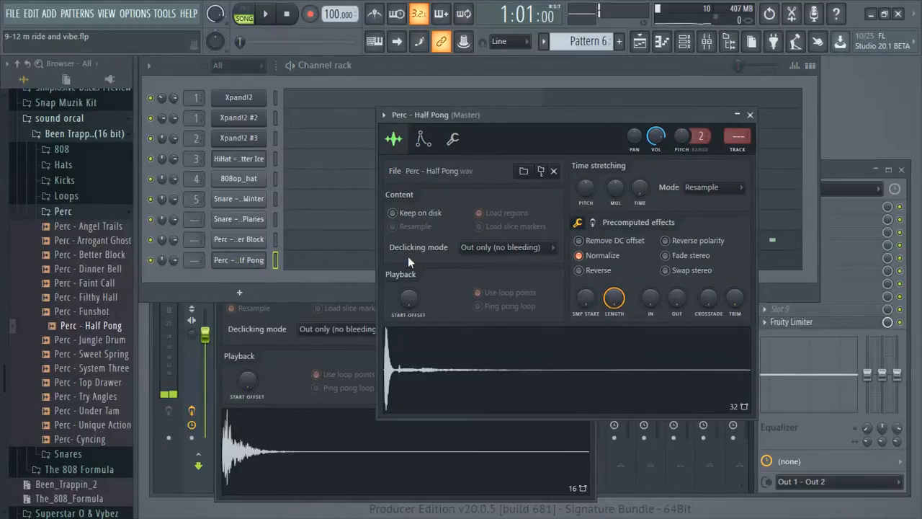
pyautogui.moveTo(524, 117); pyautogui.dragTo(452, 122)
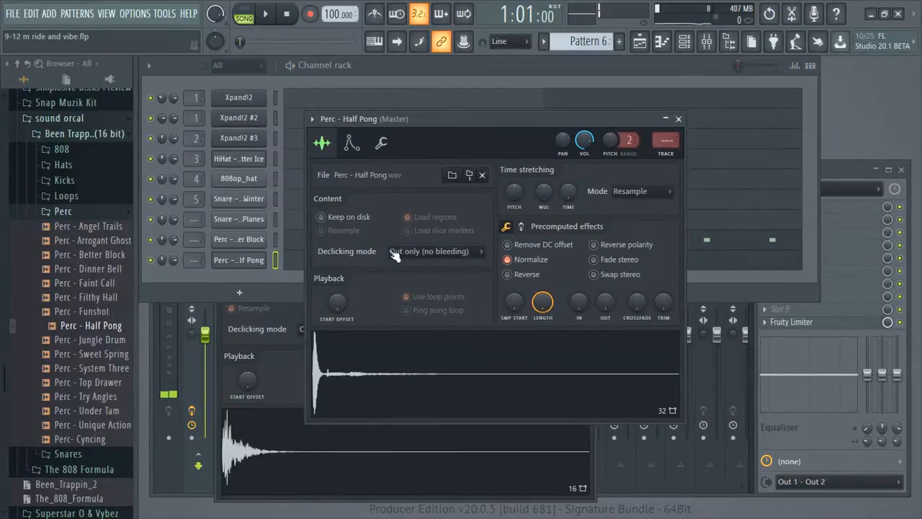
pyautogui.click(380, 144)
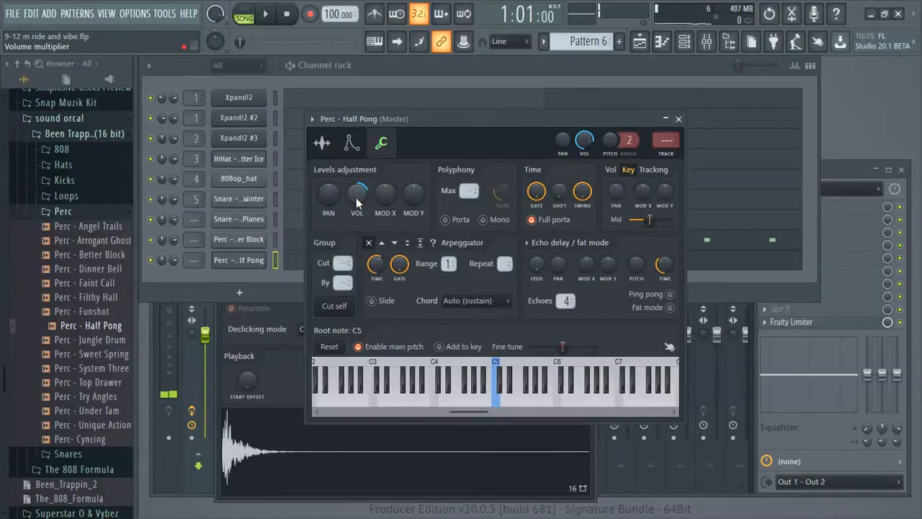
pyautogui.press('space')
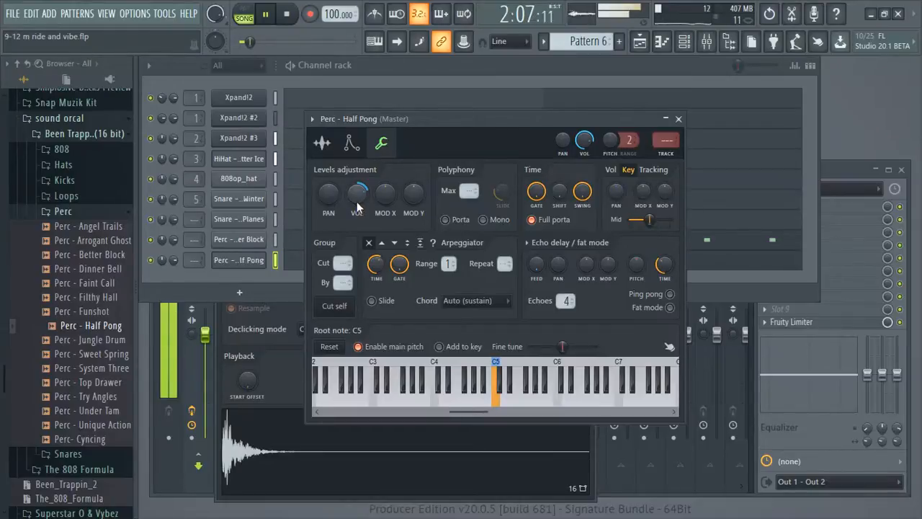
pyautogui.press('space')
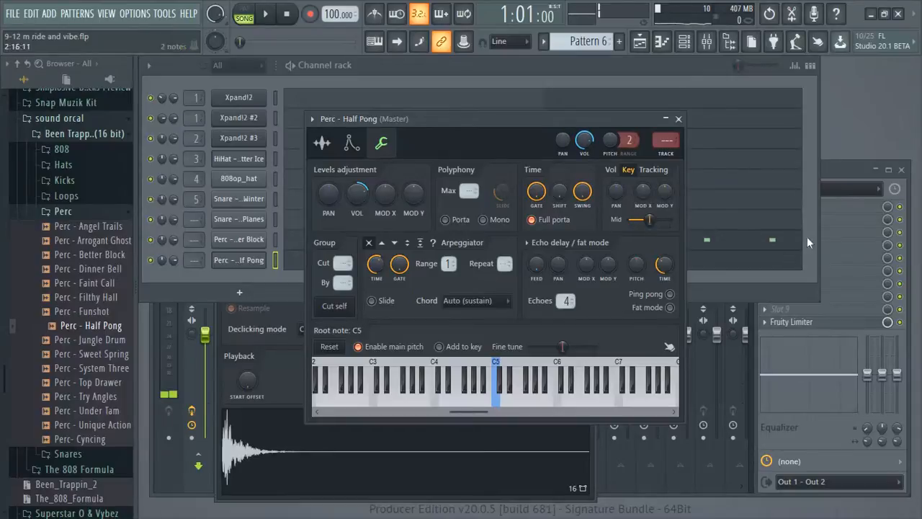
pyautogui.click(844, 161)
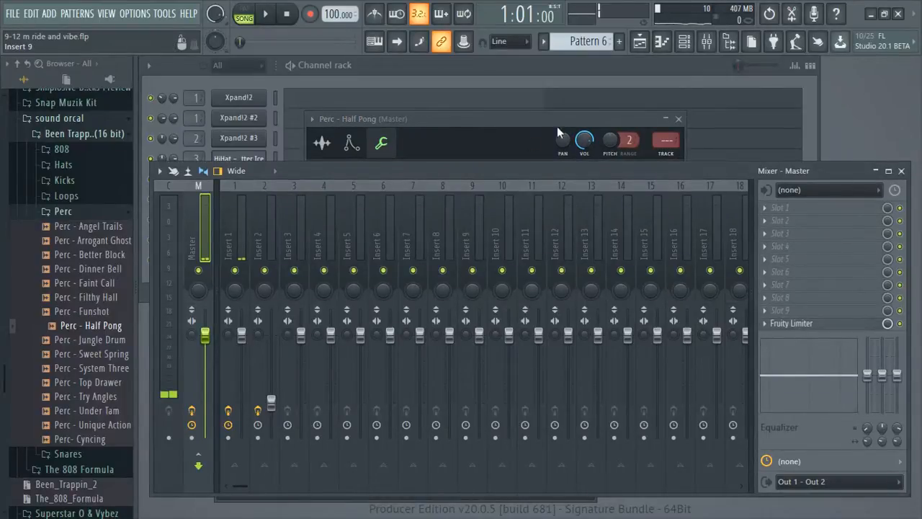
pyautogui.click(621, 63)
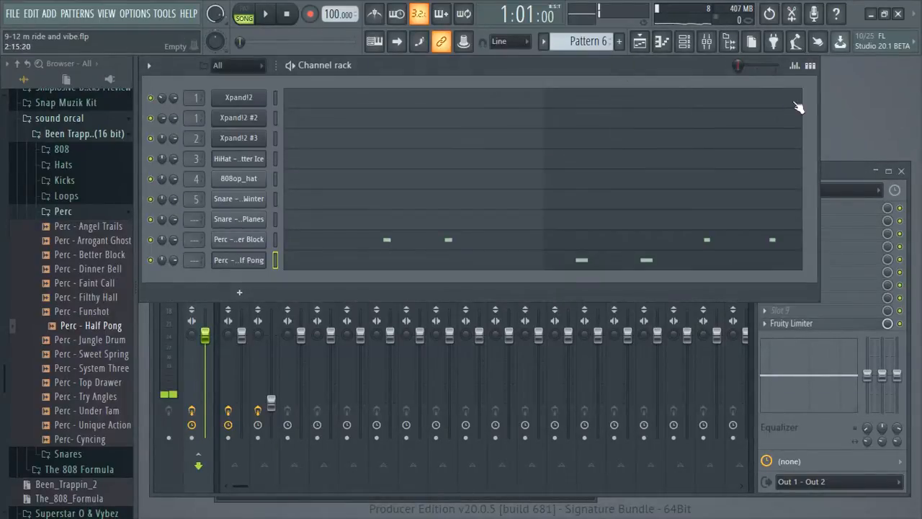
pyautogui.click(242, 261)
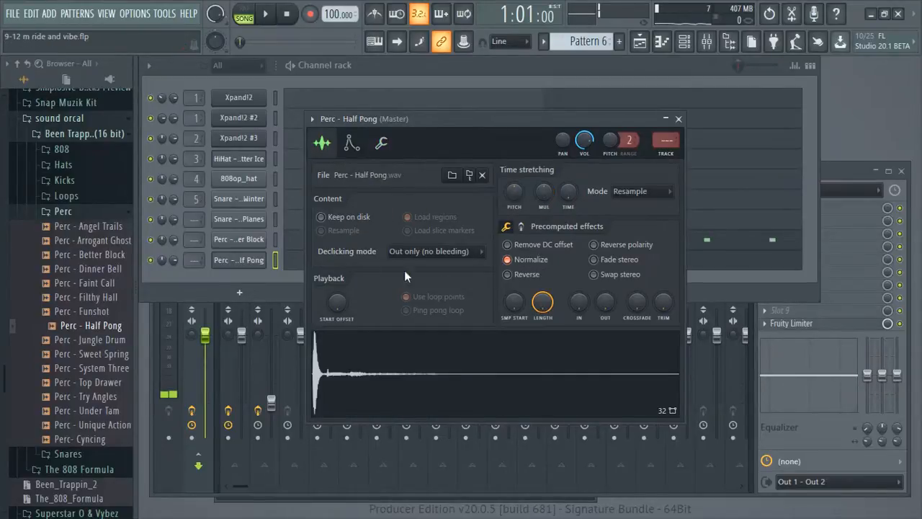
pyautogui.click(381, 144)
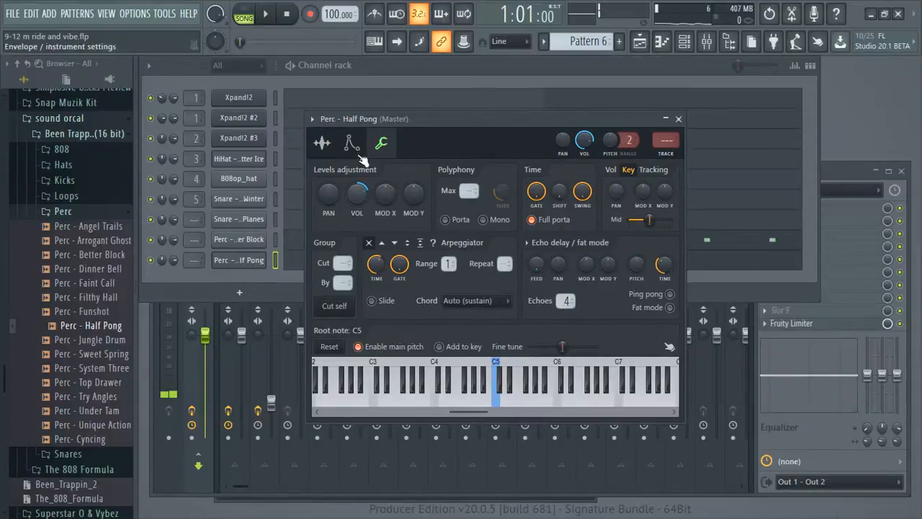
pyautogui.click(678, 119)
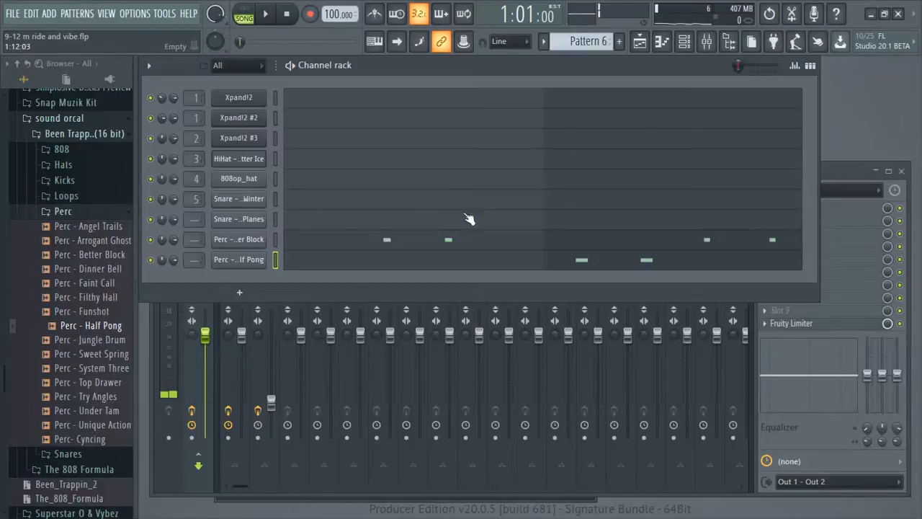
# - Add Half Pong C5 notes on steps 11, 13 and 15 of bar 4, checking them against the playing song
pyautogui.click(268, 16)
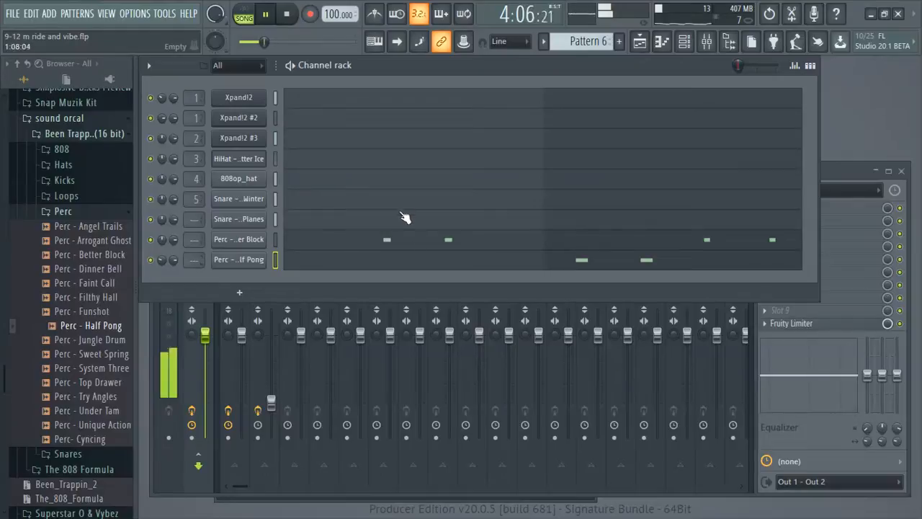
pyautogui.click(463, 259)
pyautogui.moveTo(292, 79); pyautogui.dragTo(516, 79)
pyautogui.click(598, 274)
pyautogui.click(657, 274)
pyautogui.press('space')
pyautogui.press('space')
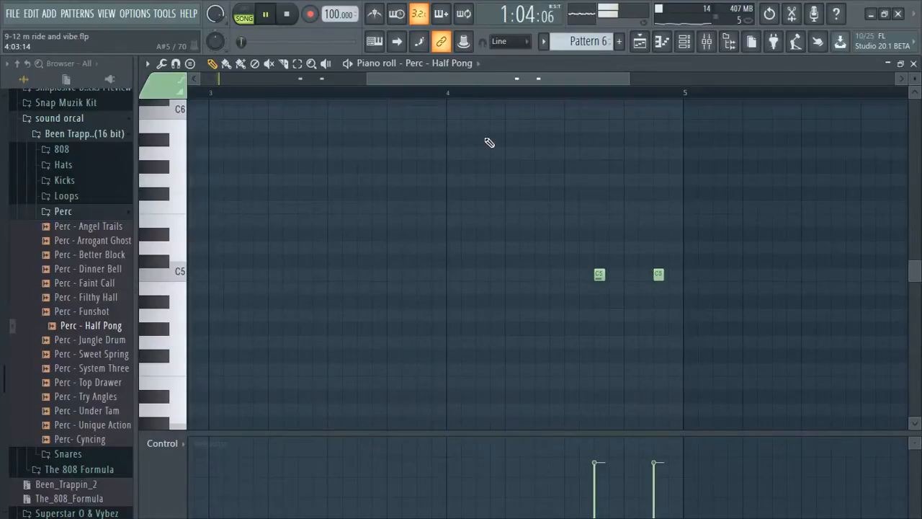
pyautogui.click(448, 93)
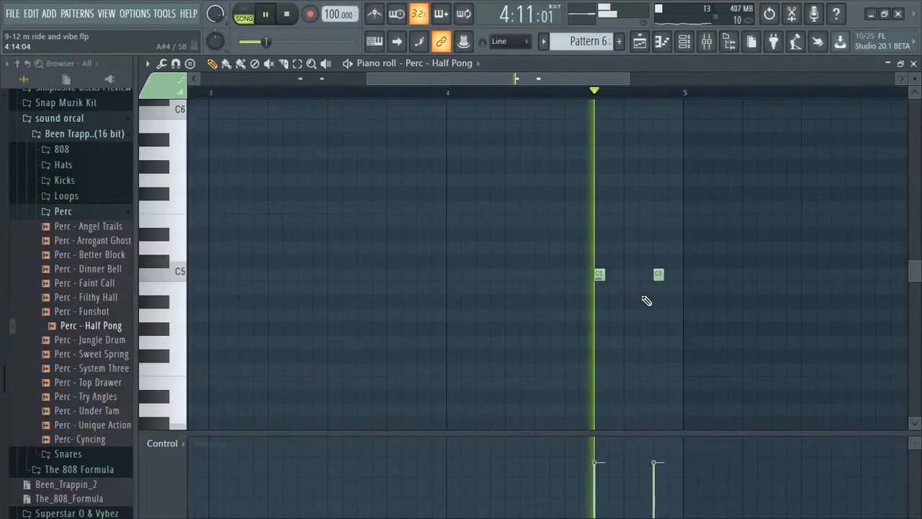
pyautogui.click(629, 274)
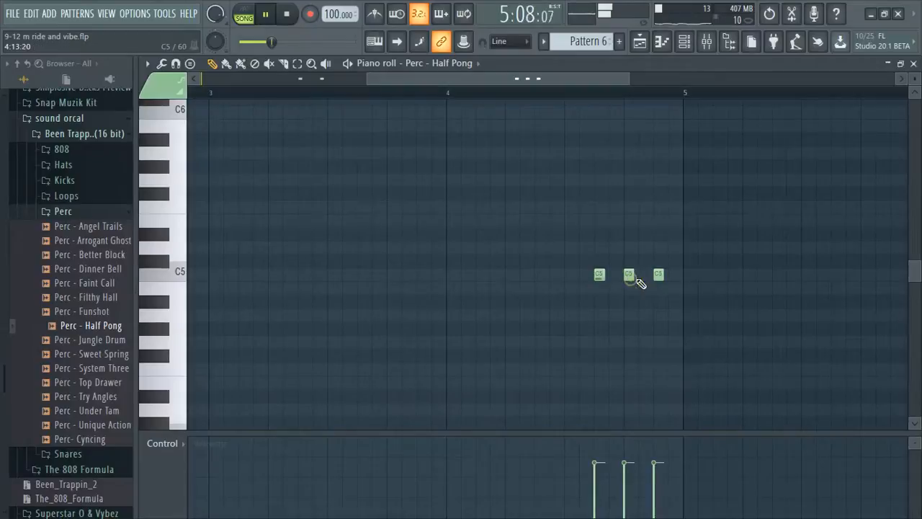
# - Add Half Pong C5 notes on steps 14 and 16 of bar 4 and grade the last four notes' velocities downward
pyautogui.click(643, 275)
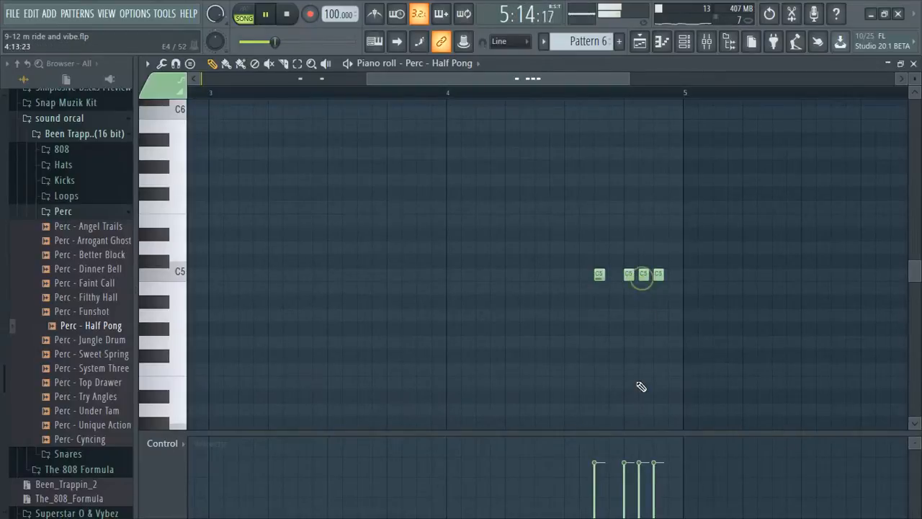
pyautogui.click(624, 483)
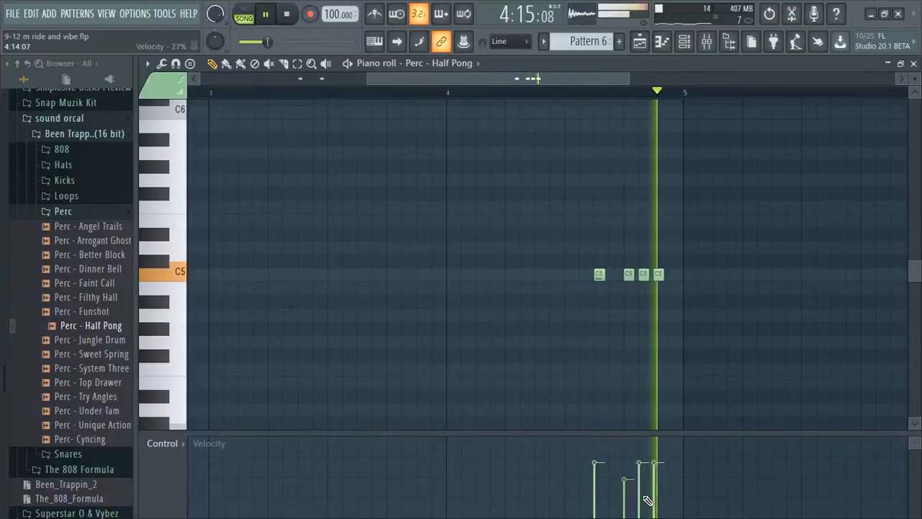
pyautogui.click(639, 493)
pyautogui.click(663, 507)
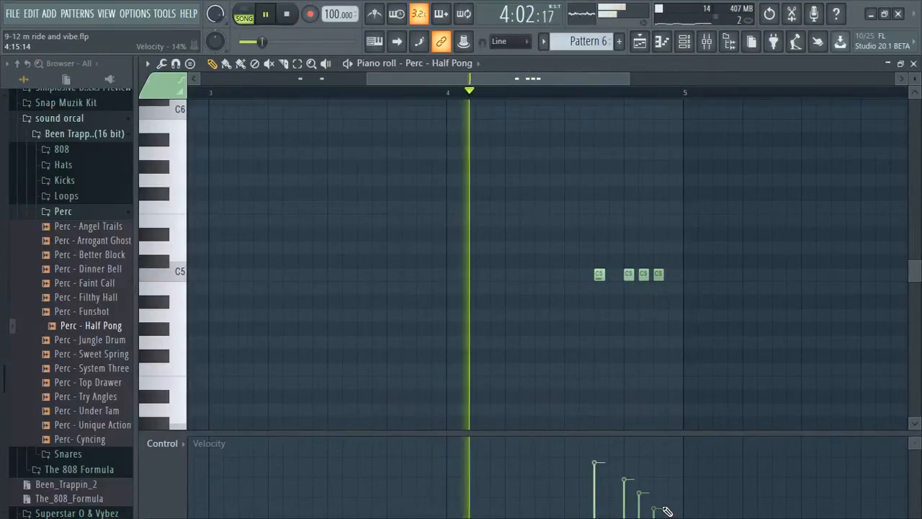
pyautogui.click(673, 275)
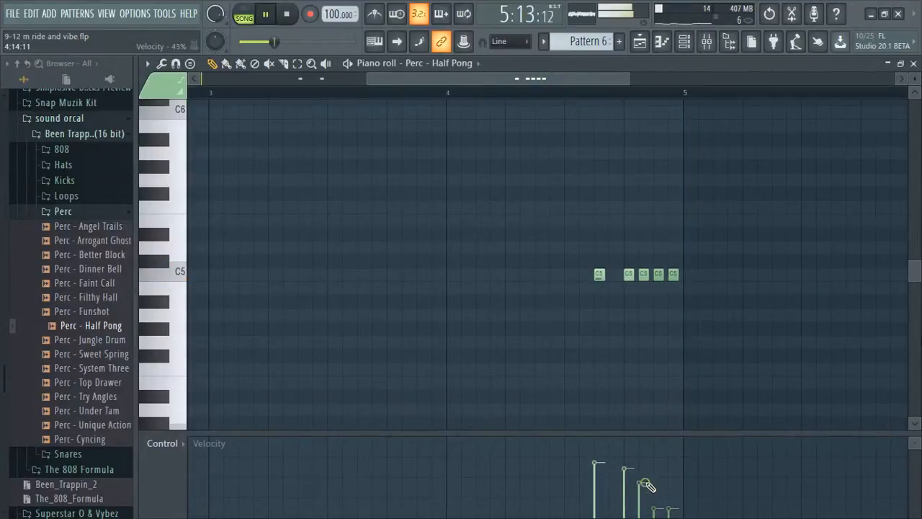
pyautogui.moveTo(678, 503); pyautogui.dragTo(678, 497)
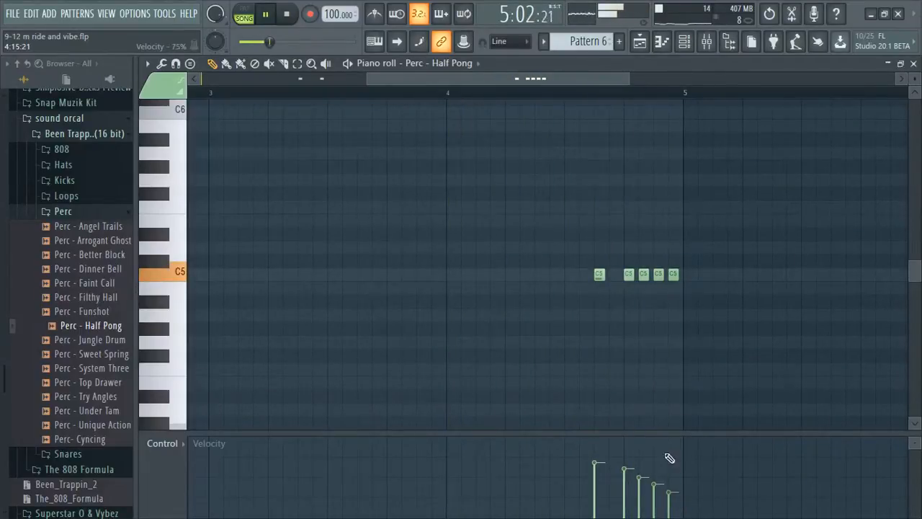
pyautogui.click(914, 64)
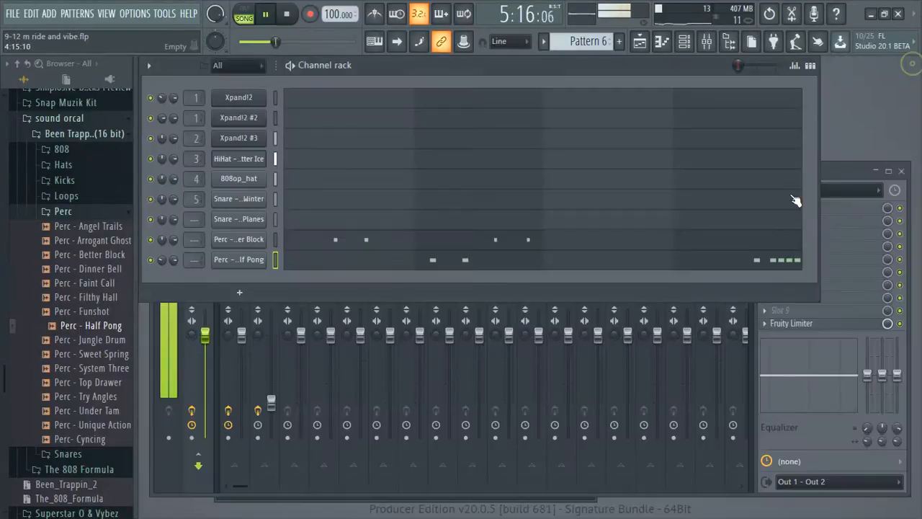
# - Pan the Half Pong channel about 20% left and restart the song
pyautogui.press('space')
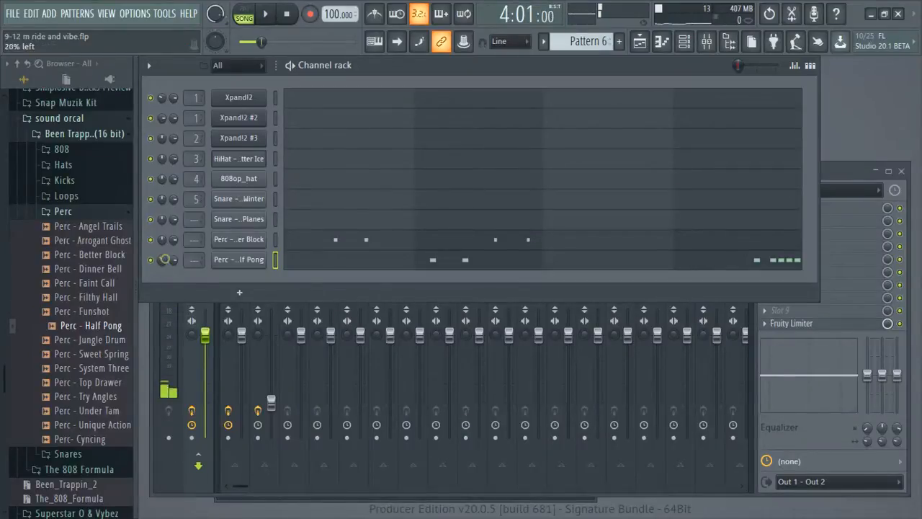
pyautogui.press('space')
pyautogui.scroll(5, 166, 261)
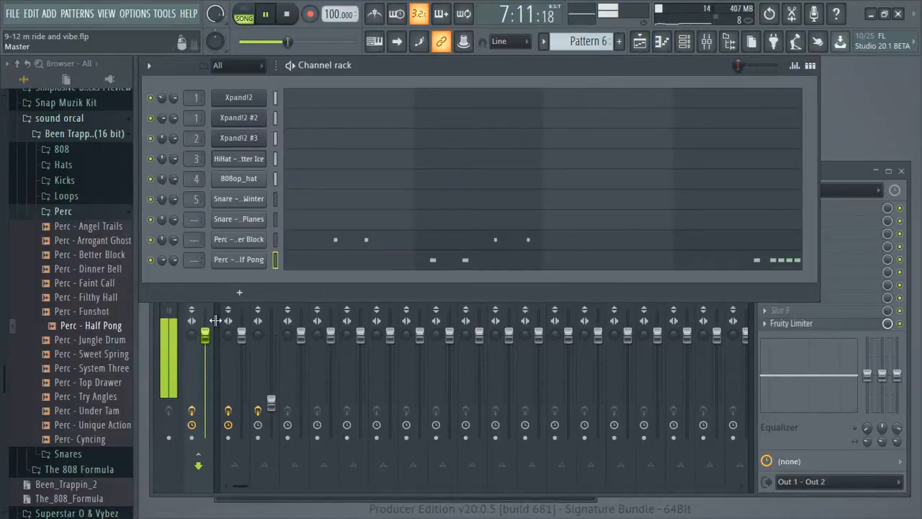
# - Browse the Been Trappin kit's Kicks folder and audition kicks such as Able Too, Hot Step, Lush Butter and Overt Fold against the song
pyautogui.click(63, 213)
pyautogui.click(65, 196)
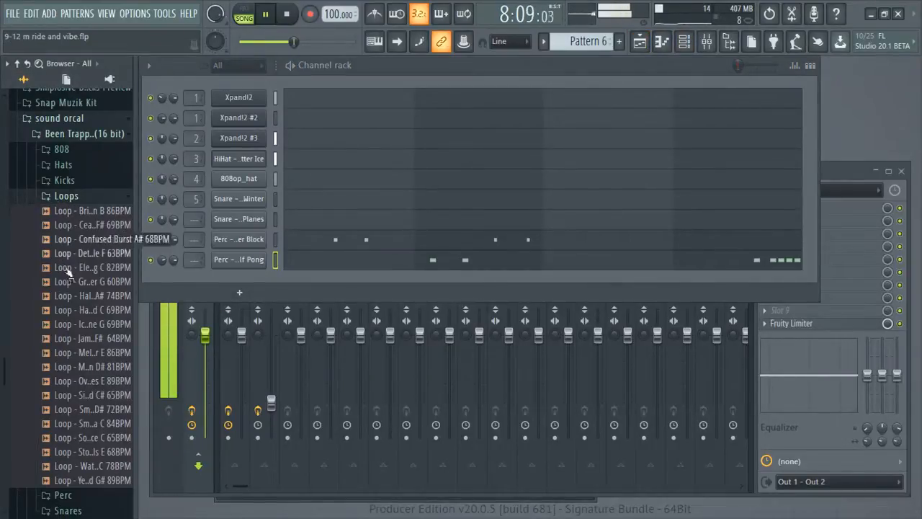
pyautogui.click(64, 180)
pyautogui.click(85, 238)
pyautogui.click(80, 224)
pyautogui.click(86, 210)
pyautogui.click(90, 195)
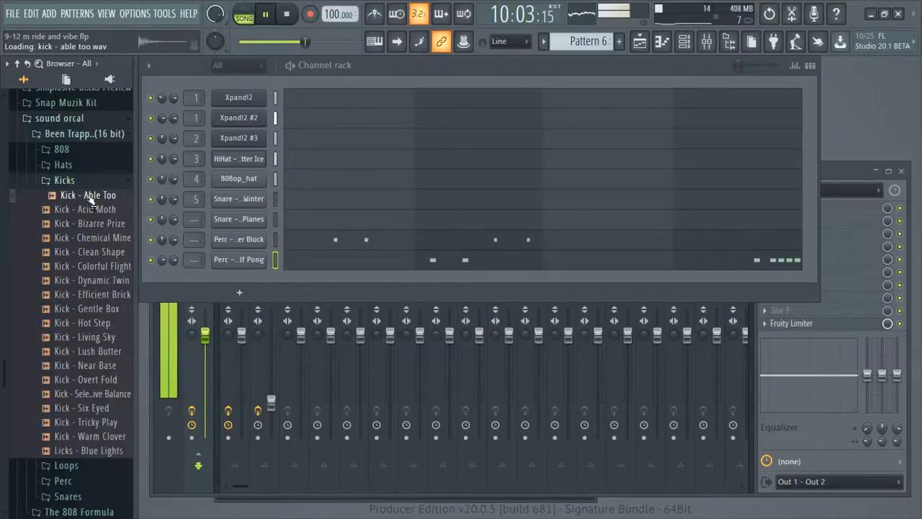
pyautogui.click(87, 336)
pyautogui.click(85, 323)
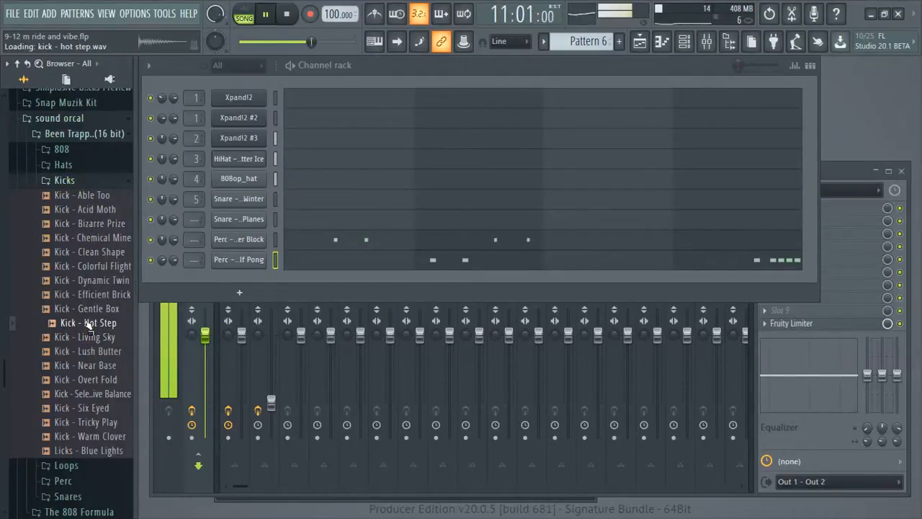
pyautogui.click(90, 309)
pyautogui.click(85, 295)
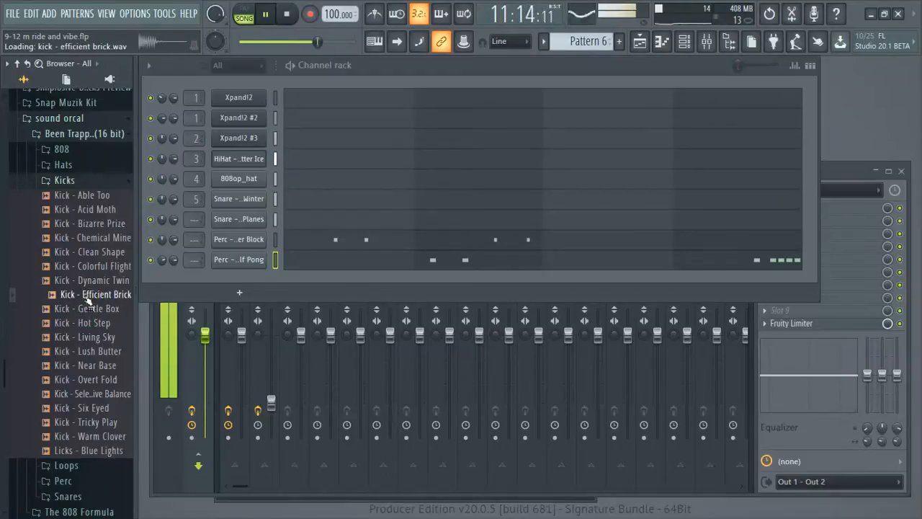
pyautogui.click(85, 280)
pyautogui.click(90, 266)
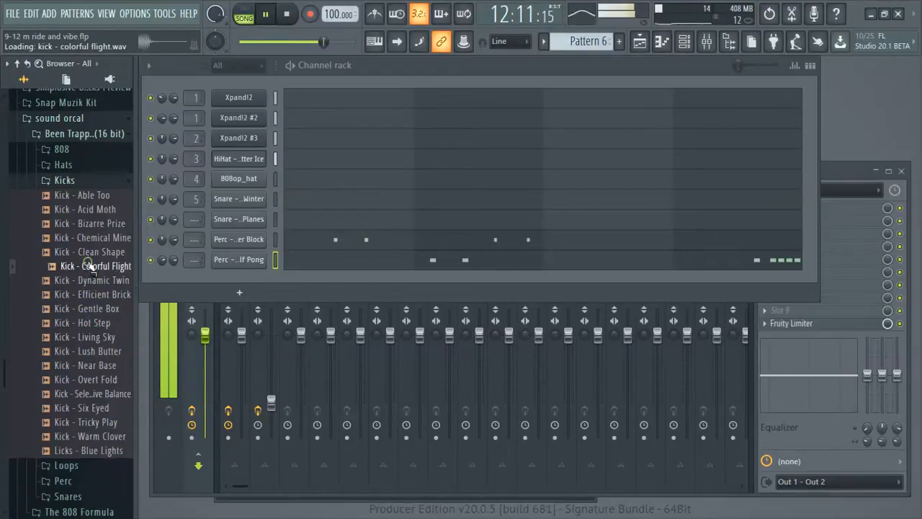
pyautogui.click(94, 351)
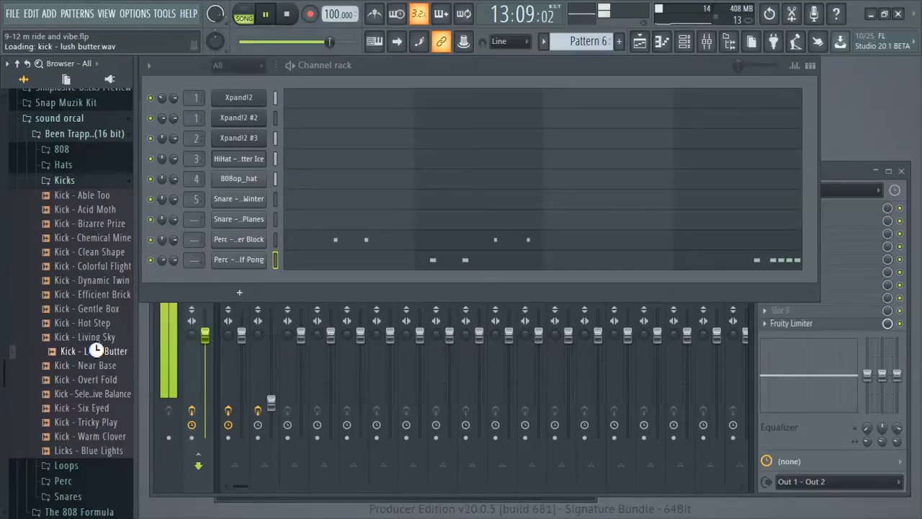
pyautogui.click(93, 338)
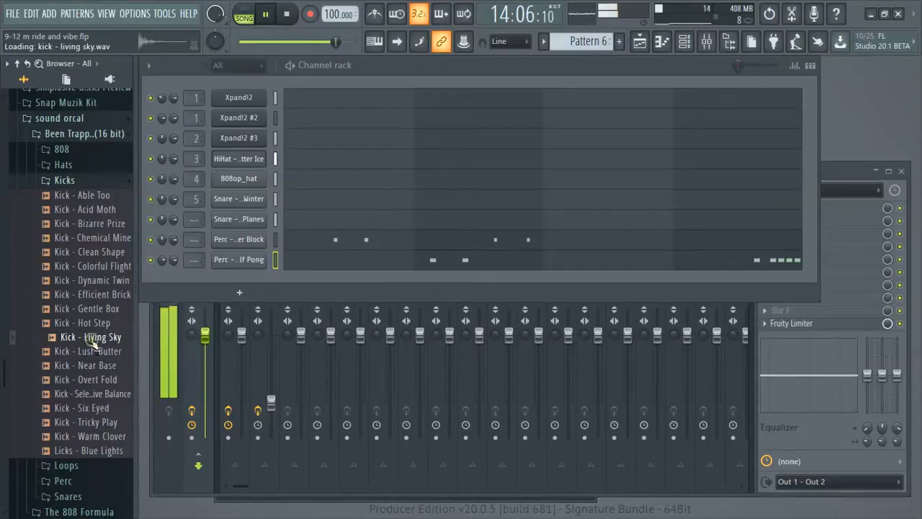
pyautogui.click(93, 323)
pyautogui.click(98, 380)
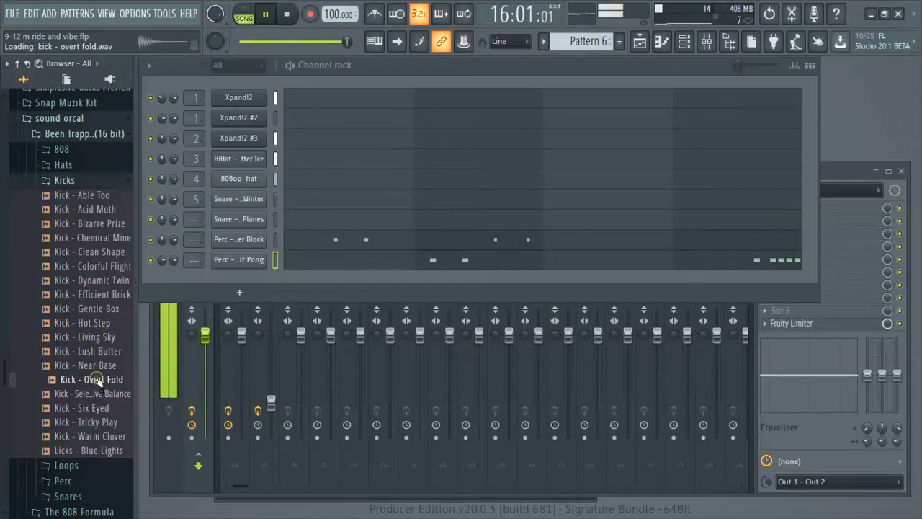
pyautogui.click(99, 351)
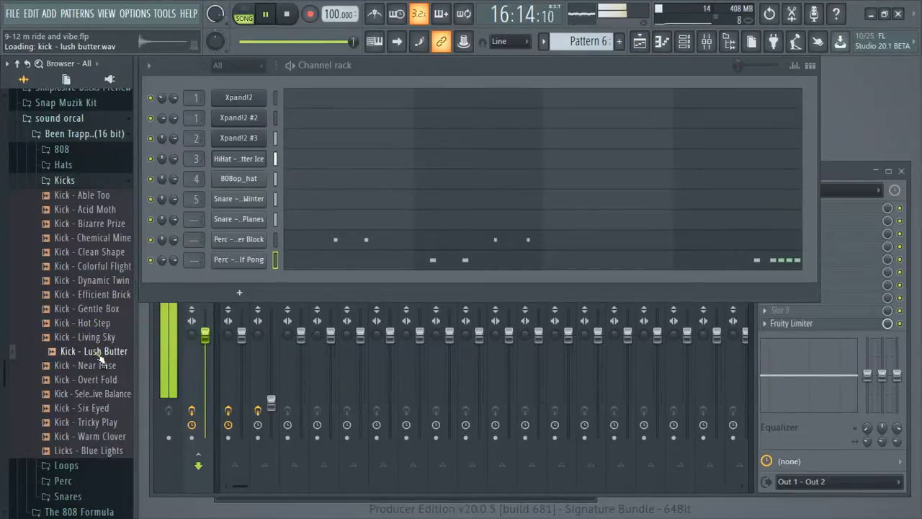
# - Audition the Selective Balance and Six Eyed kicks and add Kick - Six Eyed as a new channel below Half Pong
pyautogui.click(93, 393)
pyautogui.click(98, 409)
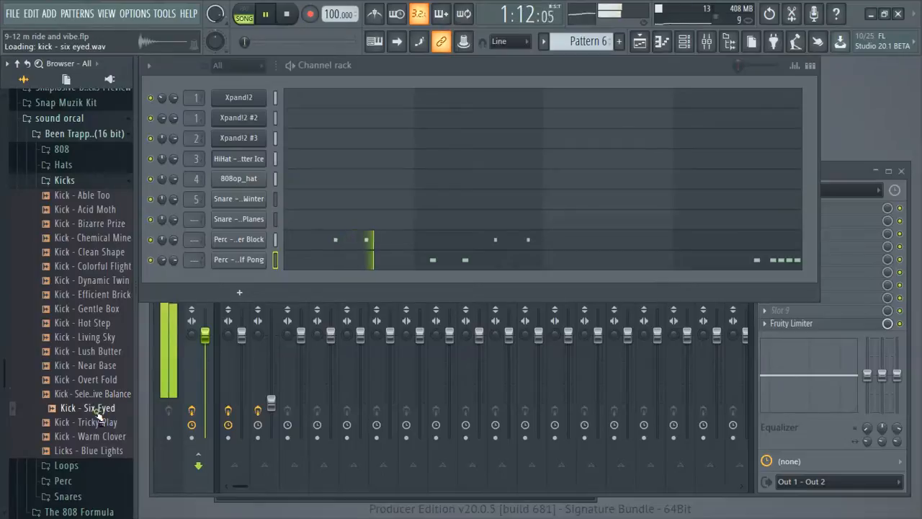
pyautogui.moveTo(99, 414); pyautogui.dragTo(208, 273)
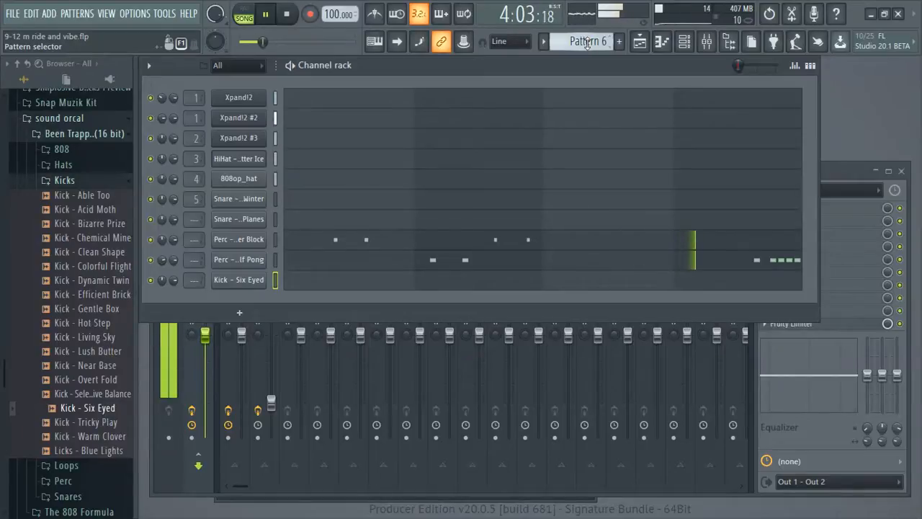
# - In Pattern 7, place Six Eyed C5 notes on steps 1, 7 and 11 of bar 1 and raise their velocities to maximum
pyautogui.scroll(-1, 587, 42)
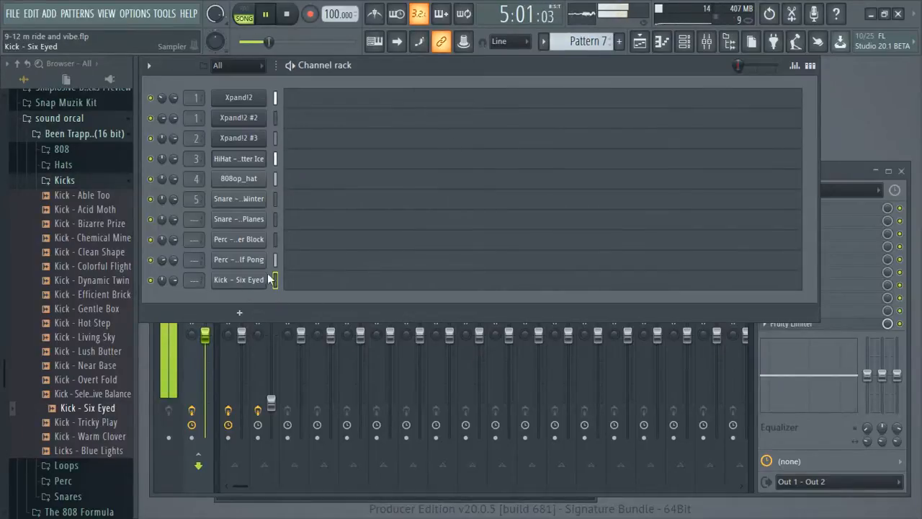
pyautogui.click(295, 284)
pyautogui.click(195, 274)
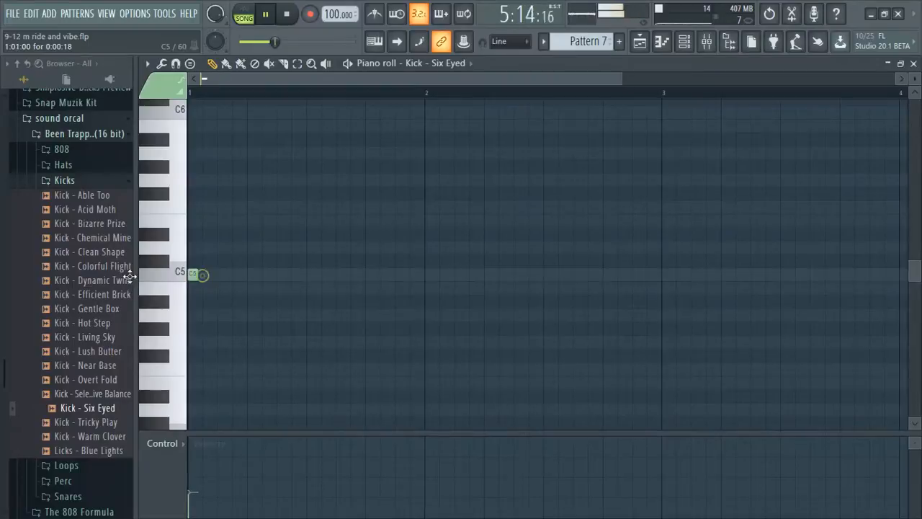
pyautogui.moveTo(197, 484); pyautogui.dragTo(200, 459)
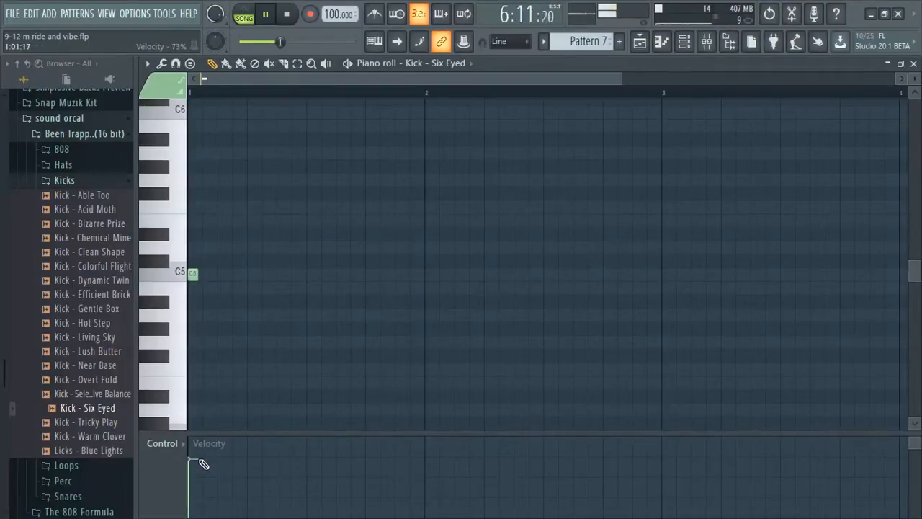
pyautogui.click(281, 274)
pyautogui.click(341, 274)
pyautogui.press('space')
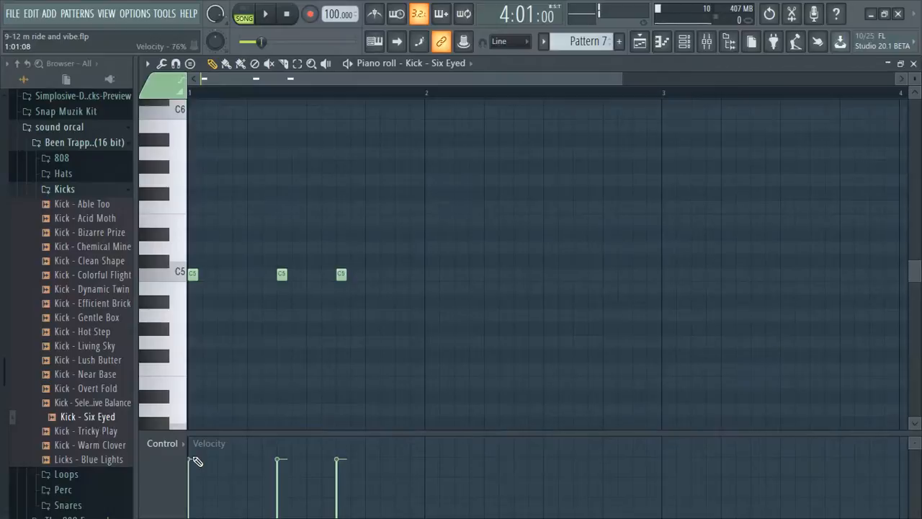
pyautogui.moveTo(196, 466)
pyautogui.mouseDown()
pyautogui.moveTo(202, 370)
pyautogui.moveTo(377, 323)
pyautogui.mouseUp()
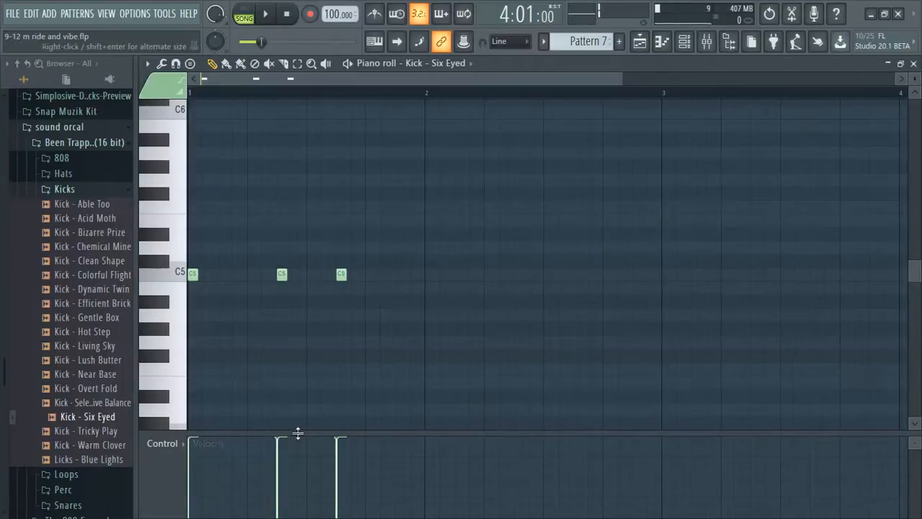
# - Place Pattern 7 on Track 7 of the playlist at bar 1, and close the playlist and piano roll
pyautogui.click(639, 41)
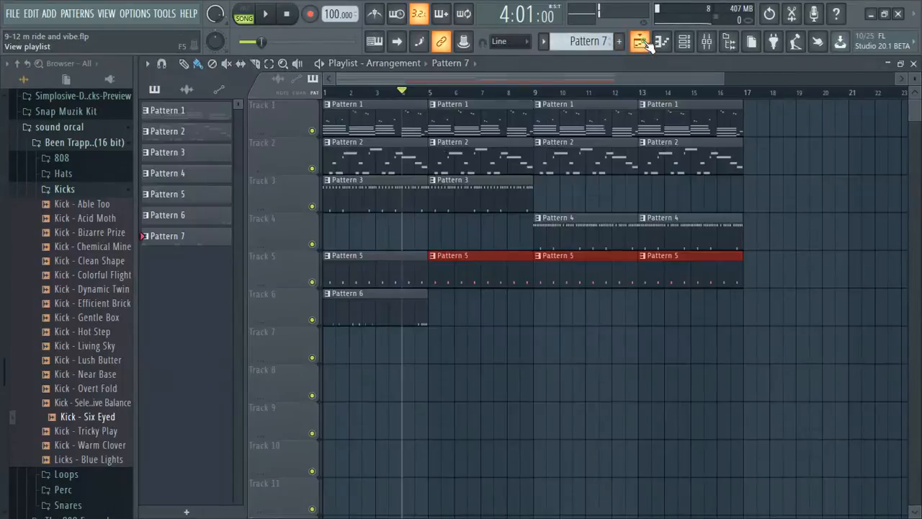
pyautogui.click(365, 351)
pyautogui.moveTo(363, 351); pyautogui.dragTo(325, 353)
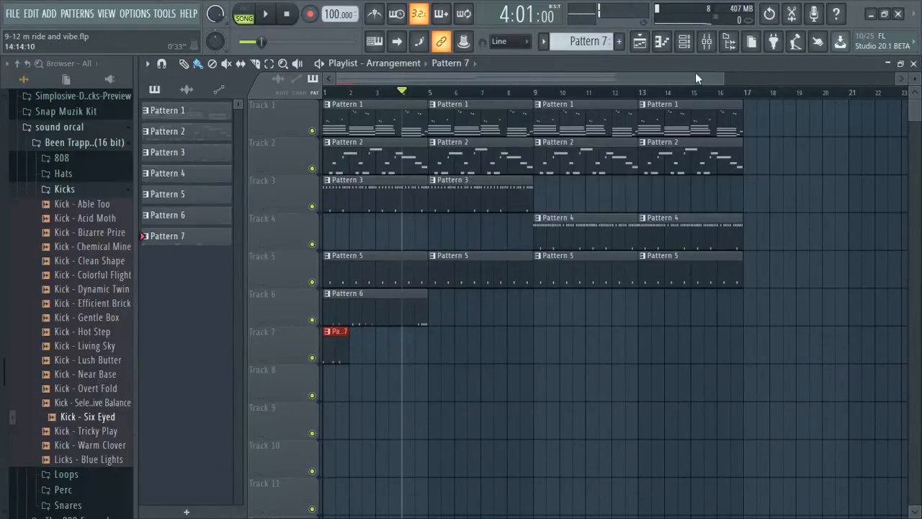
pyautogui.click(913, 63)
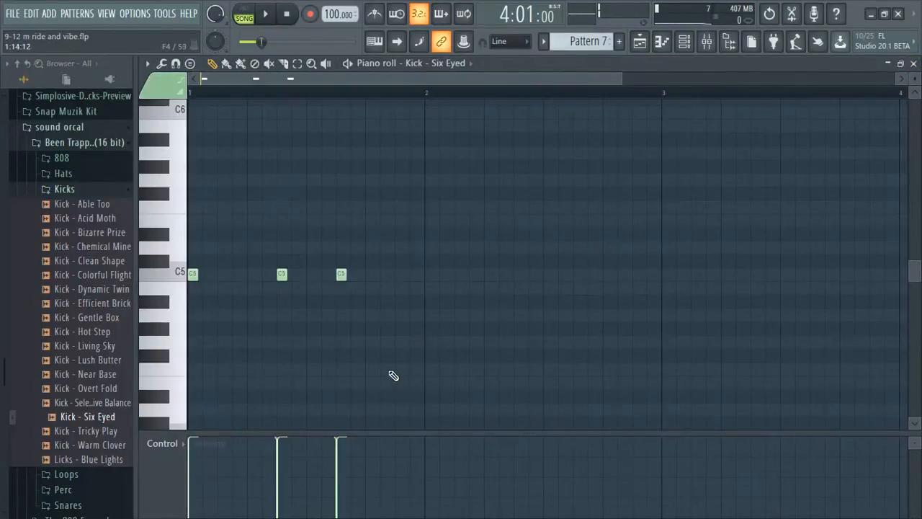
pyautogui.click(914, 64)
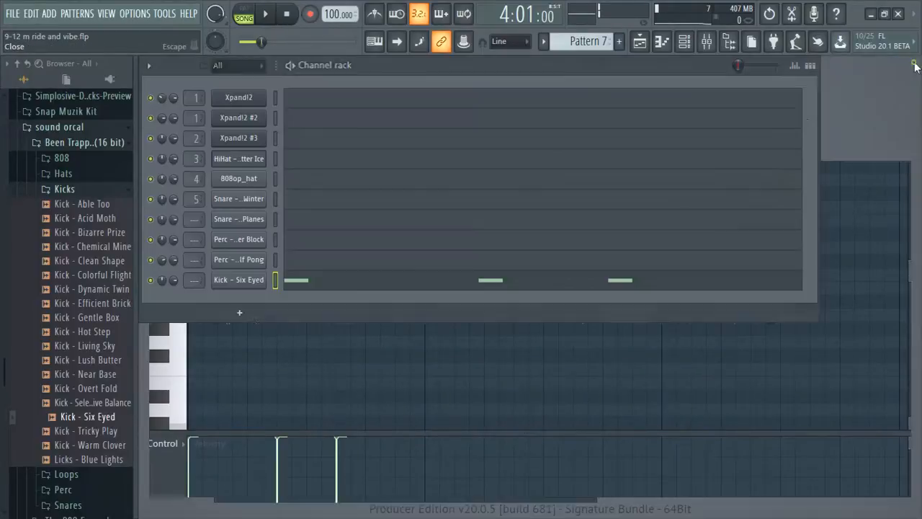
pyautogui.click(915, 66)
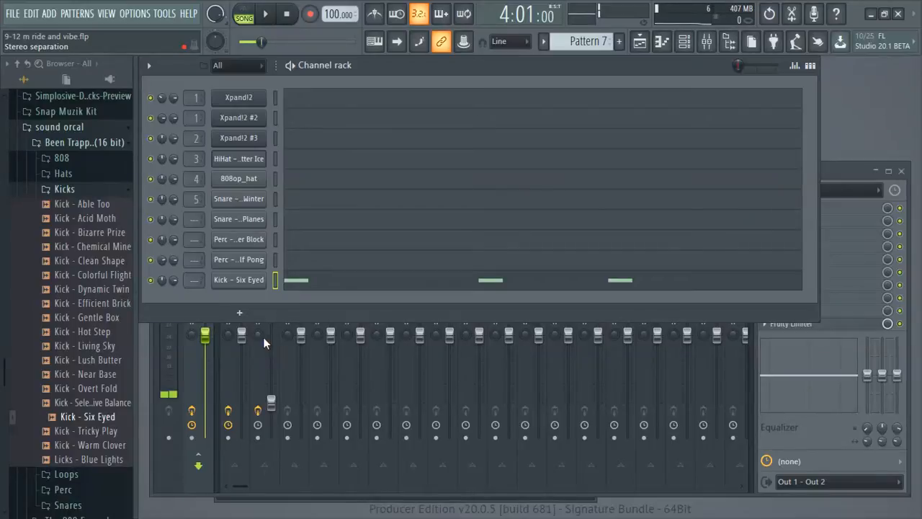
# - Check the Six Eyed sample settings, and route Snare Planes, Better Block, Half Pong and Six Eyed to mixer tracks 6, 7, 8 and 9
pyautogui.click(232, 281)
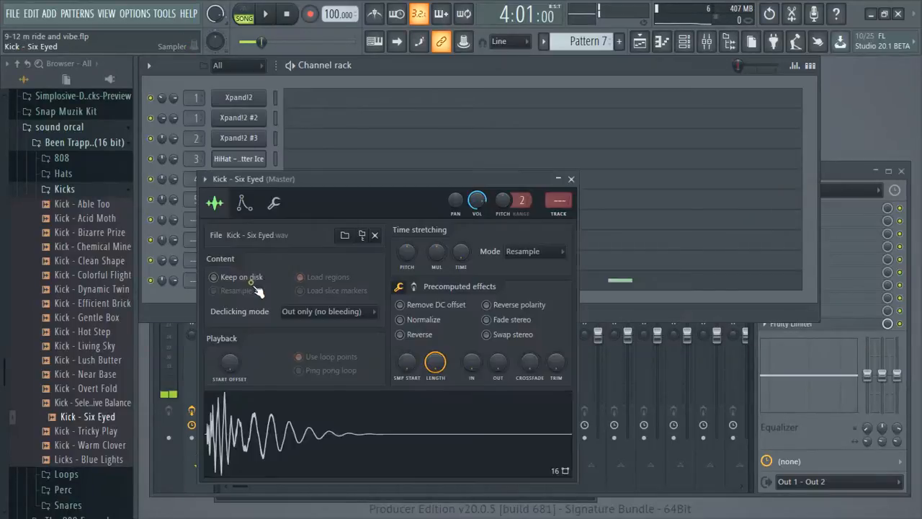
pyautogui.click(571, 179)
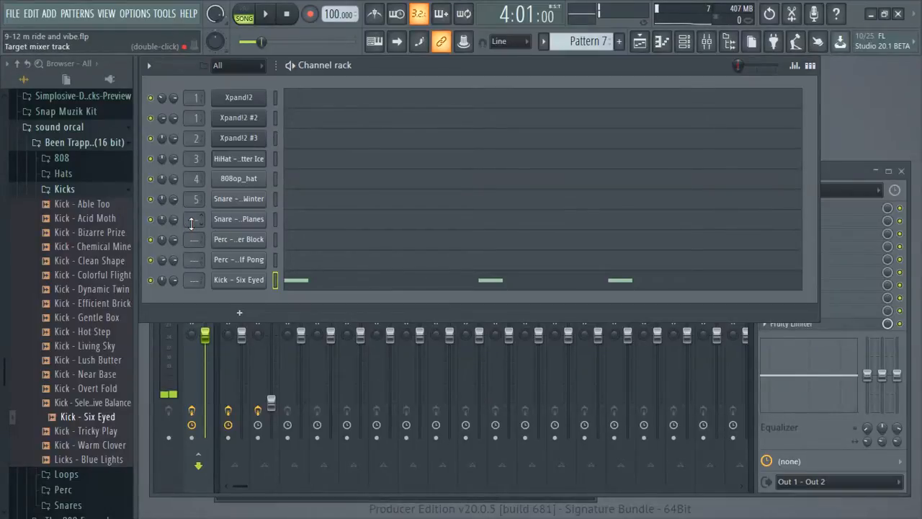
pyautogui.moveTo(194, 219); pyautogui.dragTo(195, 203)
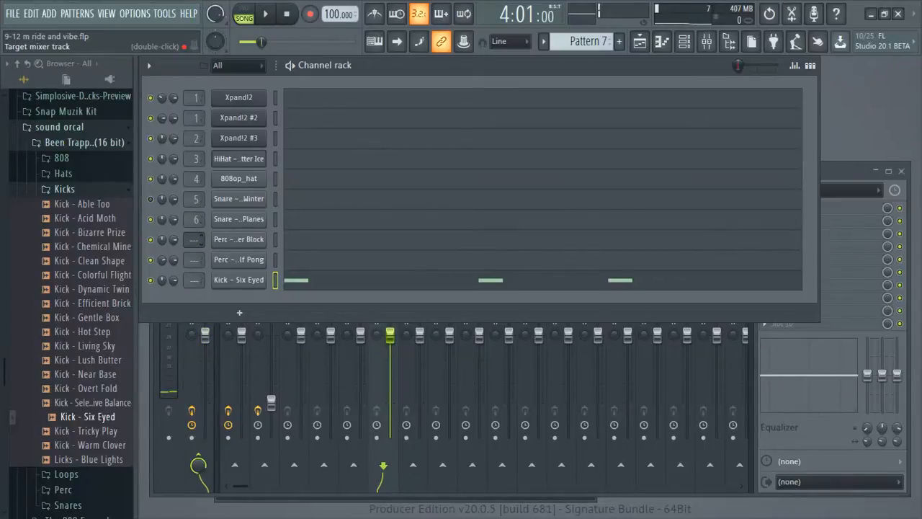
pyautogui.moveTo(200, 239); pyautogui.dragTo(201, 223)
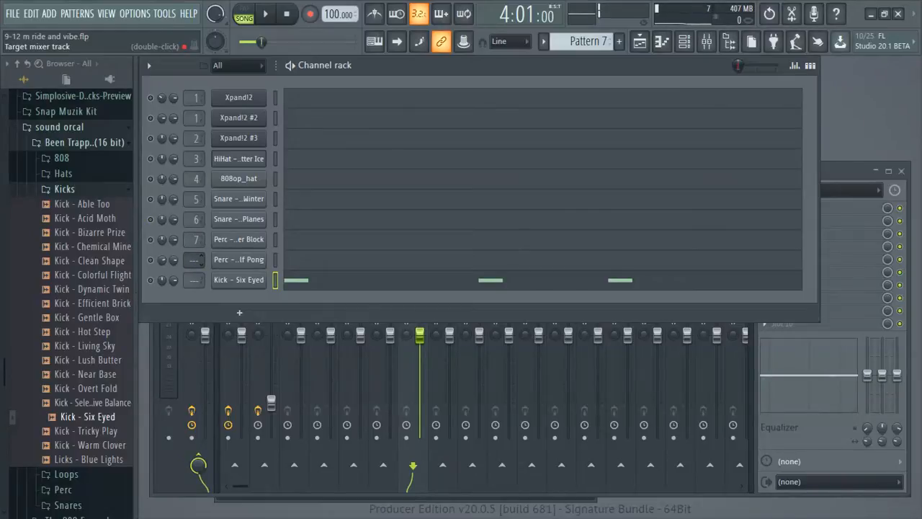
pyautogui.moveTo(200, 258); pyautogui.dragTo(200, 241)
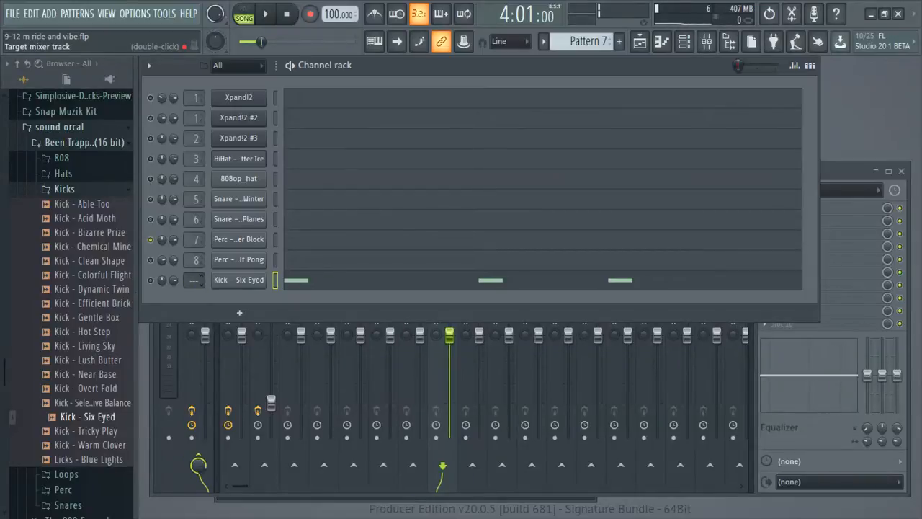
pyautogui.moveTo(194, 280); pyautogui.dragTo(195, 271)
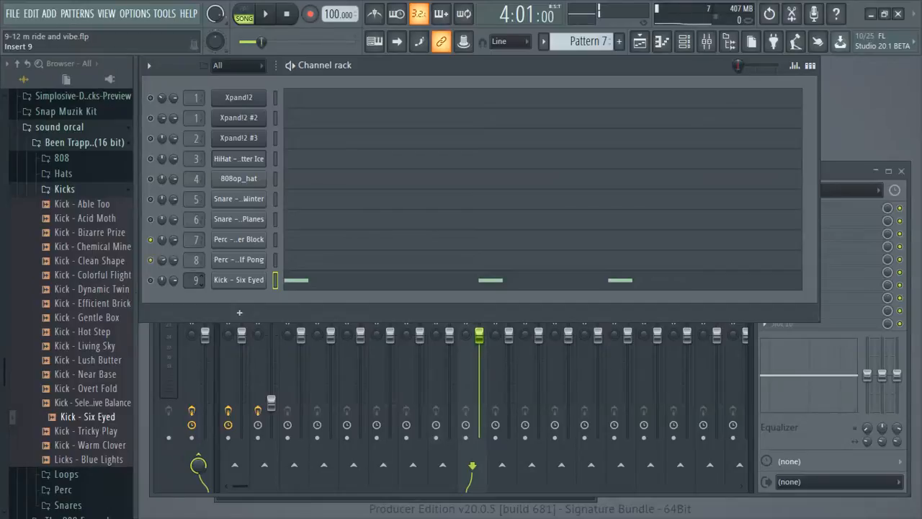
# - Unmute every channel in the channel rack, from the first Xpand!2 down to Kick - Six Eyed
pyautogui.click(152, 98)
pyautogui.rightClick(155, 103)
pyautogui.click(155, 106)
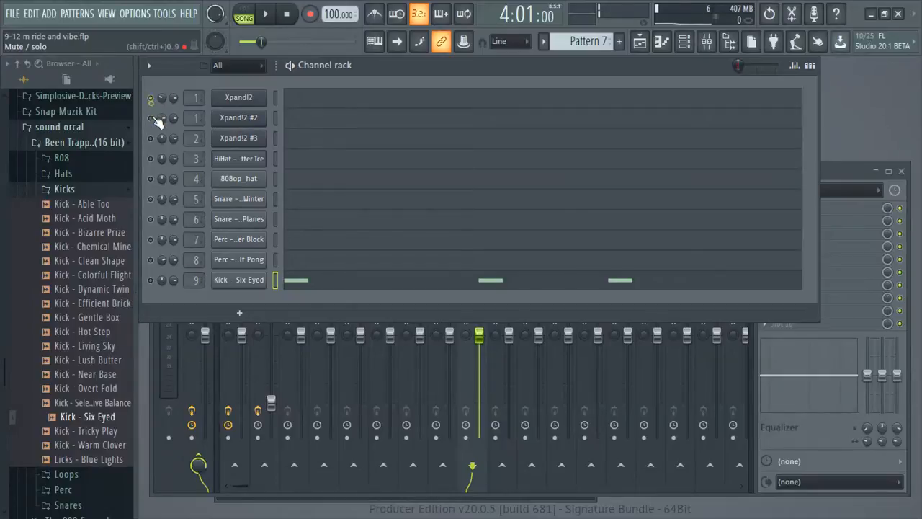
pyautogui.moveTo(157, 140); pyautogui.dragTo(158, 161)
pyautogui.rightClick(158, 189)
pyautogui.click(163, 185)
pyautogui.rightClick(160, 188)
pyautogui.click(162, 186)
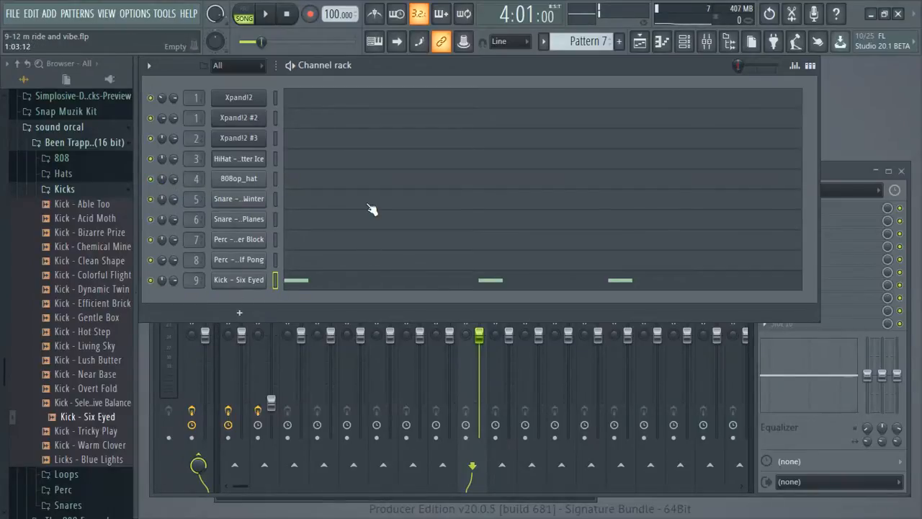
# - Check the Six Eyed notes, and play the arrangement from bar 1 while watching the levels of all mixer tracks
pyautogui.click(321, 283)
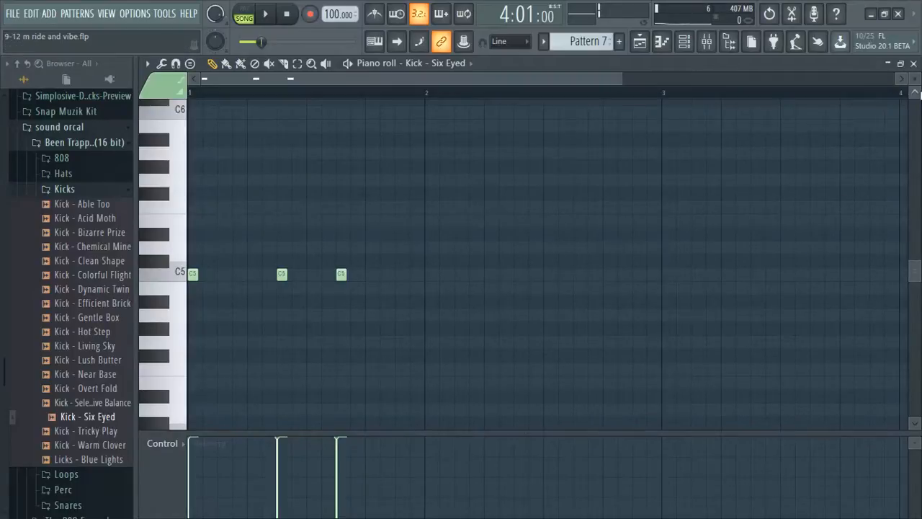
pyautogui.click(913, 64)
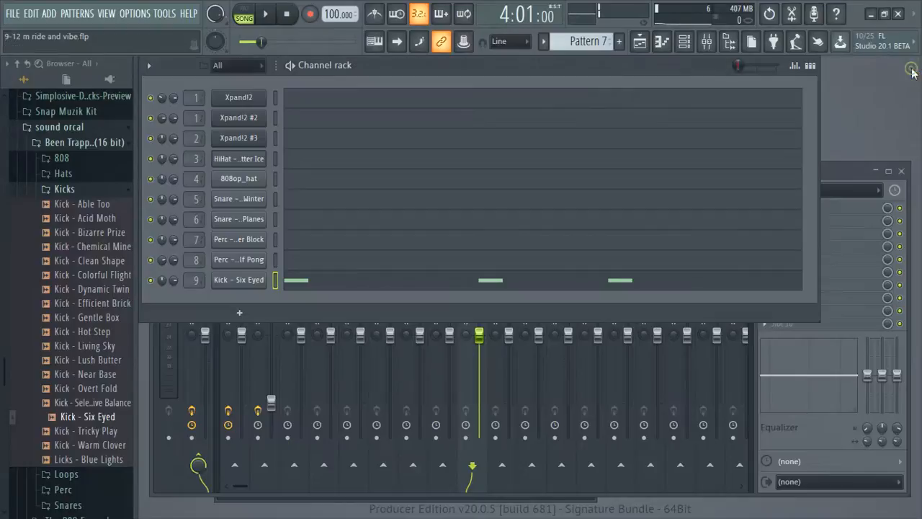
pyautogui.click(832, 171)
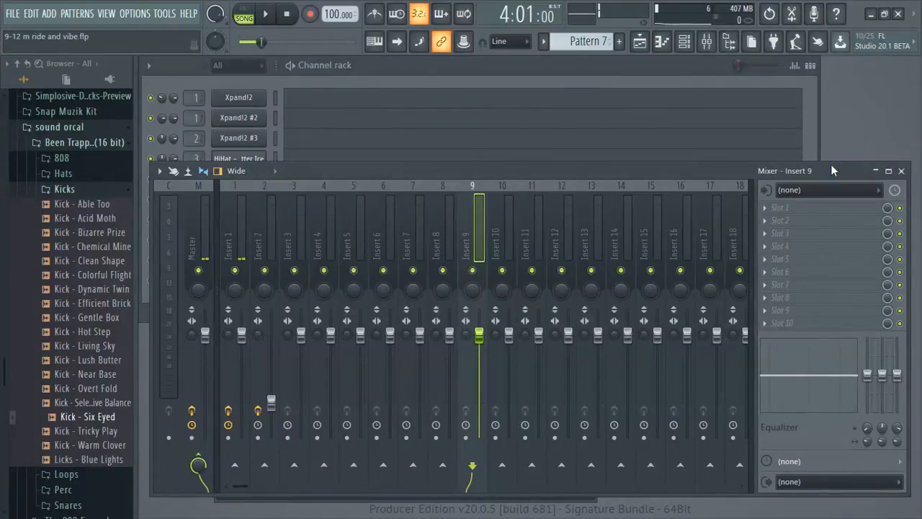
pyautogui.press('space')
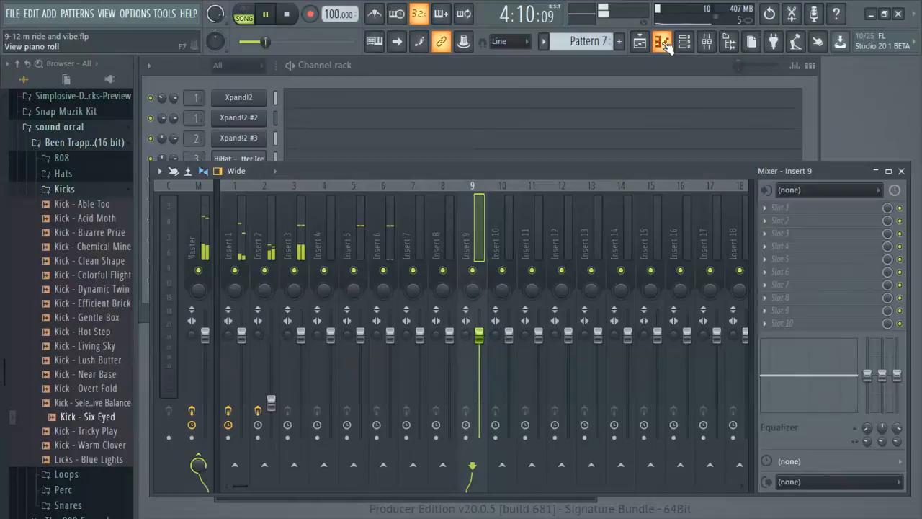
pyautogui.click(643, 53)
pyautogui.click(288, 13)
pyautogui.click(265, 14)
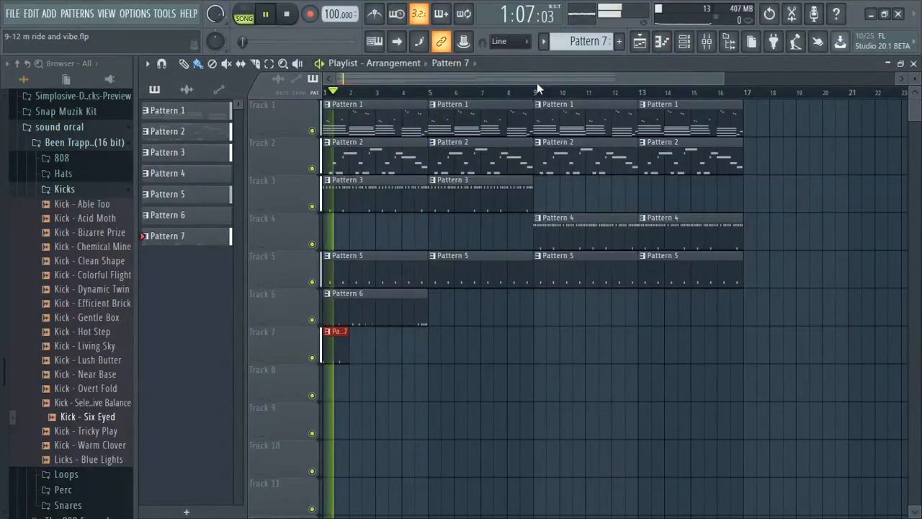
pyautogui.press('space')
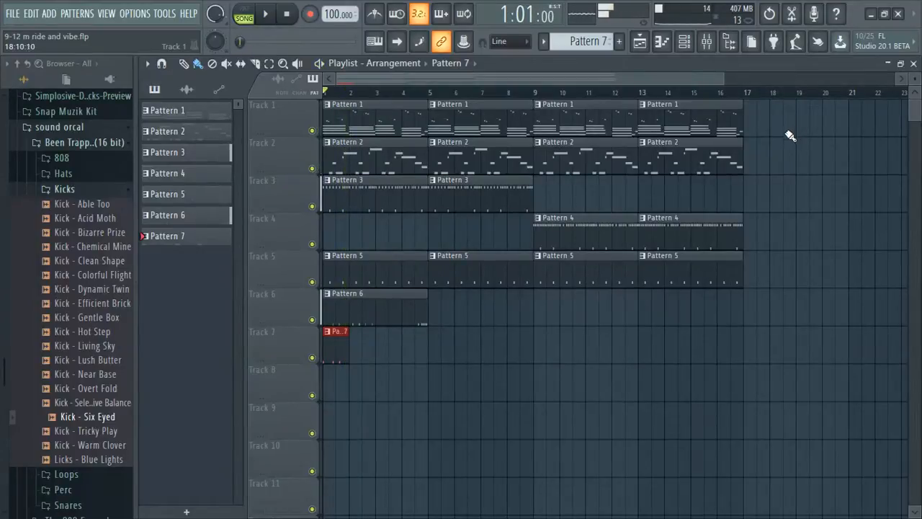
pyautogui.click(706, 43)
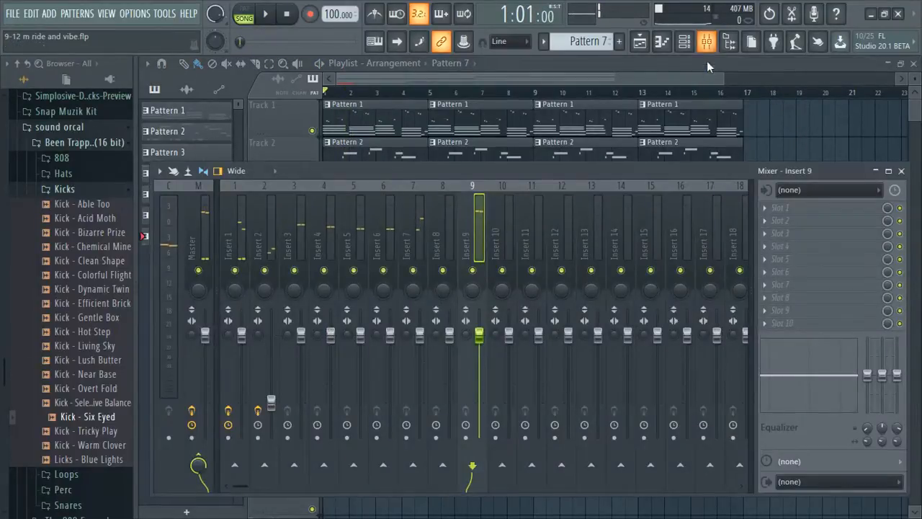
pyautogui.press('space')
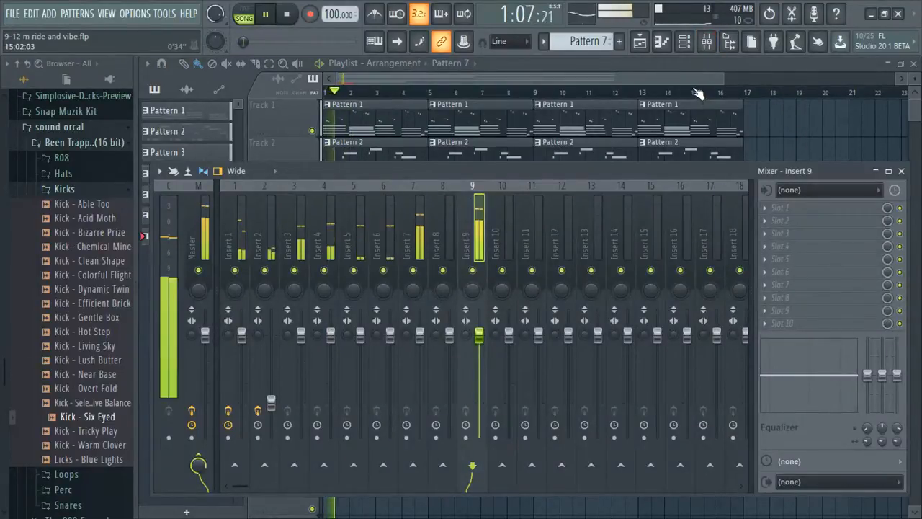
pyautogui.press('space')
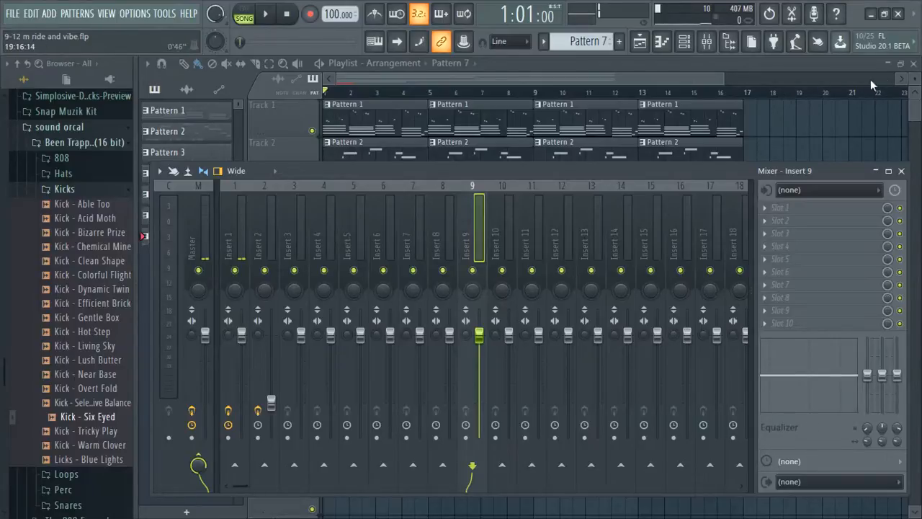
# - Close the playlist and play Pattern 7 alone in pattern mode to check the kick's level on Insert 9
pyautogui.click(913, 64)
pyautogui.click(386, 87)
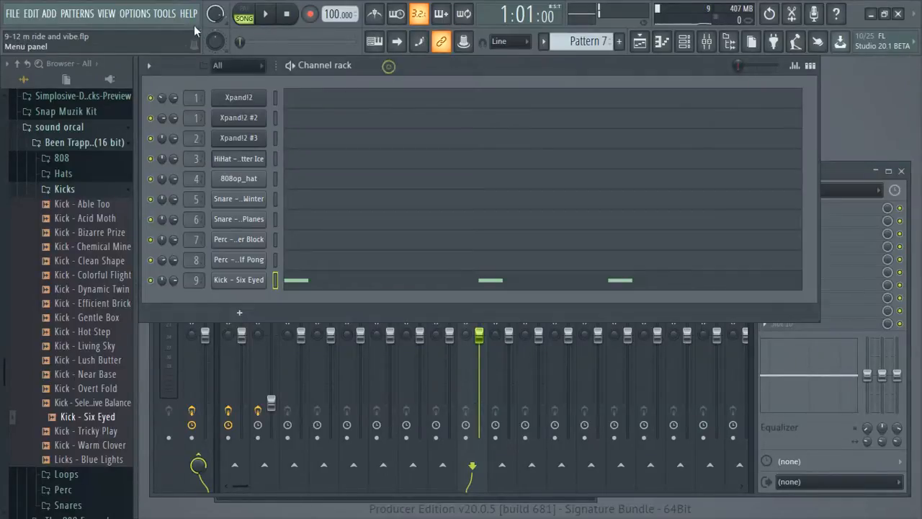
pyautogui.click(265, 14)
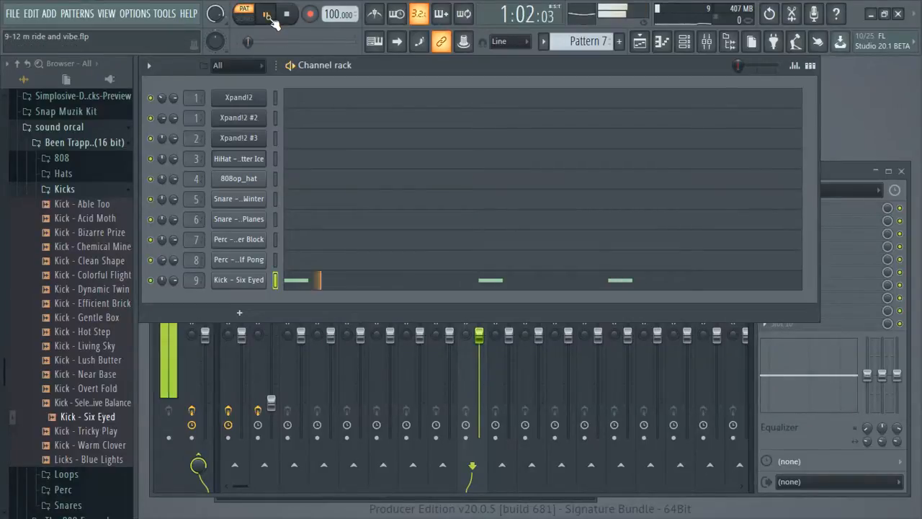
pyautogui.click(832, 174)
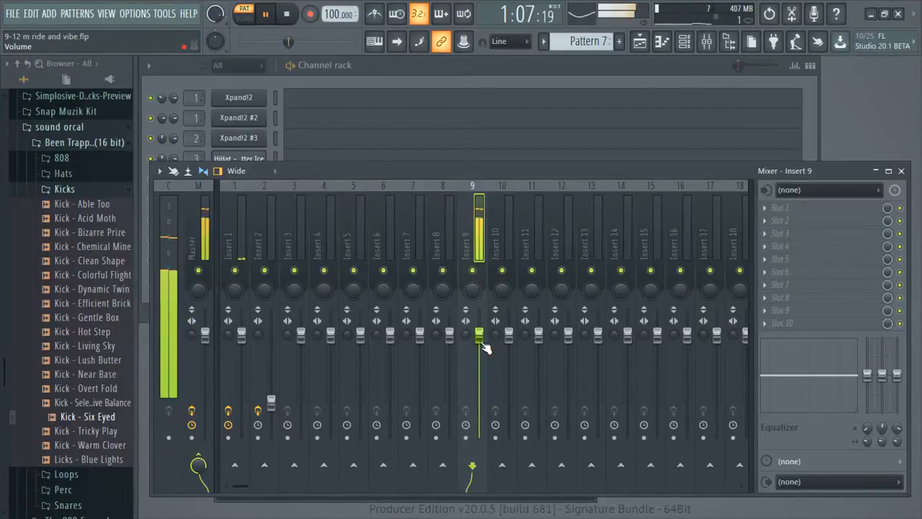
pyautogui.press('space')
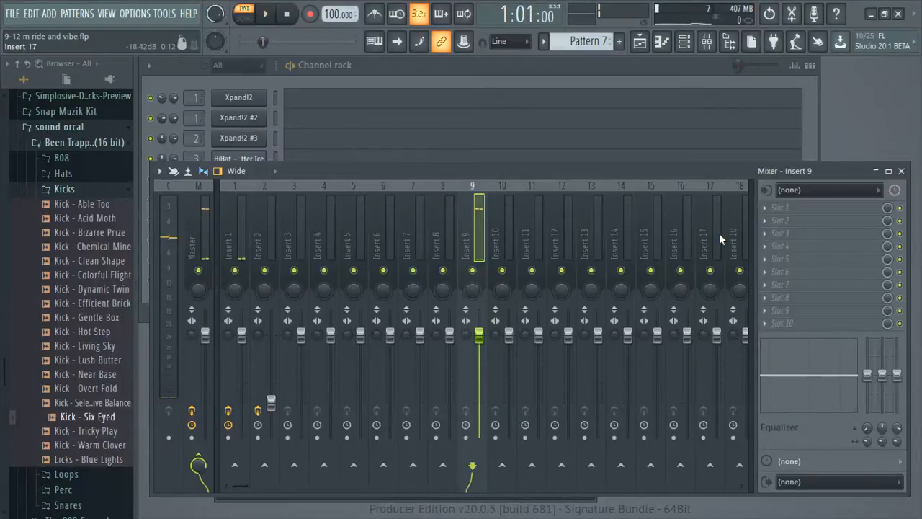
# - Load Soundgoodizer into slot 1 of Insert 9 and audition the kick in Pattern 7 through it
pyautogui.click(819, 210)
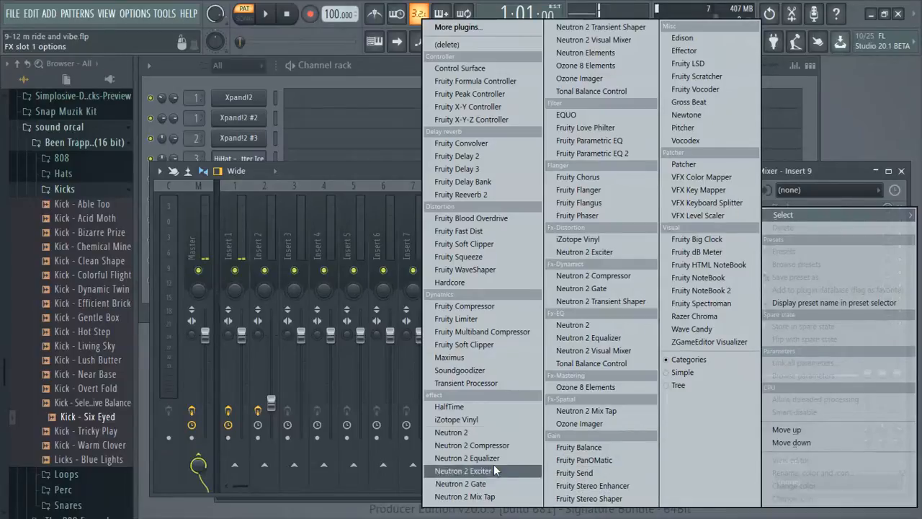
pyautogui.click(475, 370)
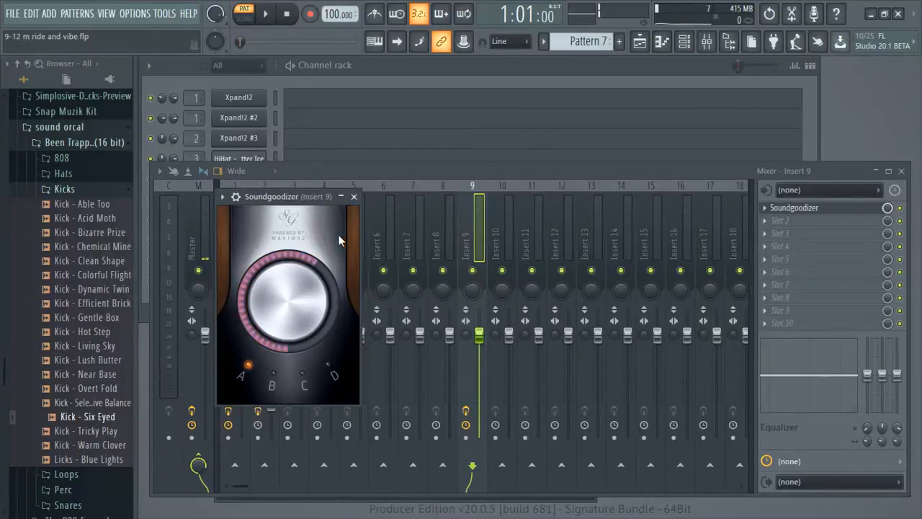
pyautogui.click(267, 21)
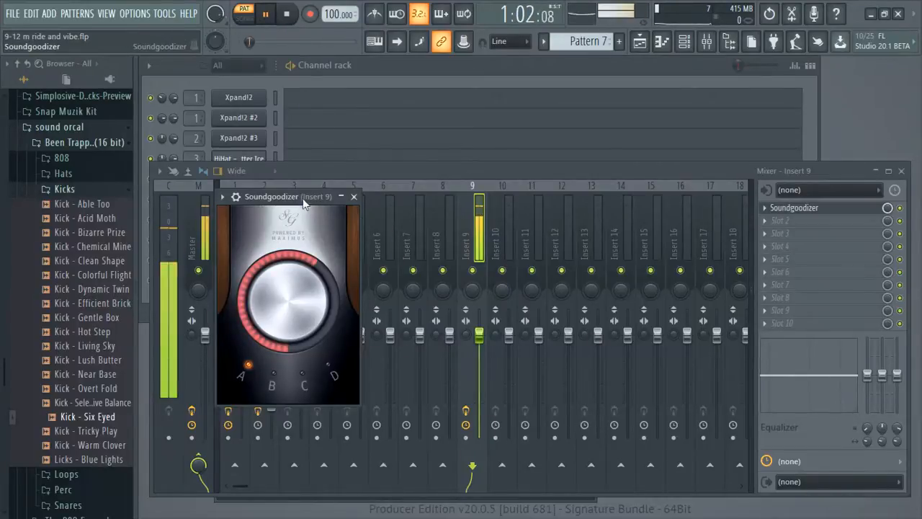
pyautogui.moveTo(300, 204); pyautogui.dragTo(355, 203)
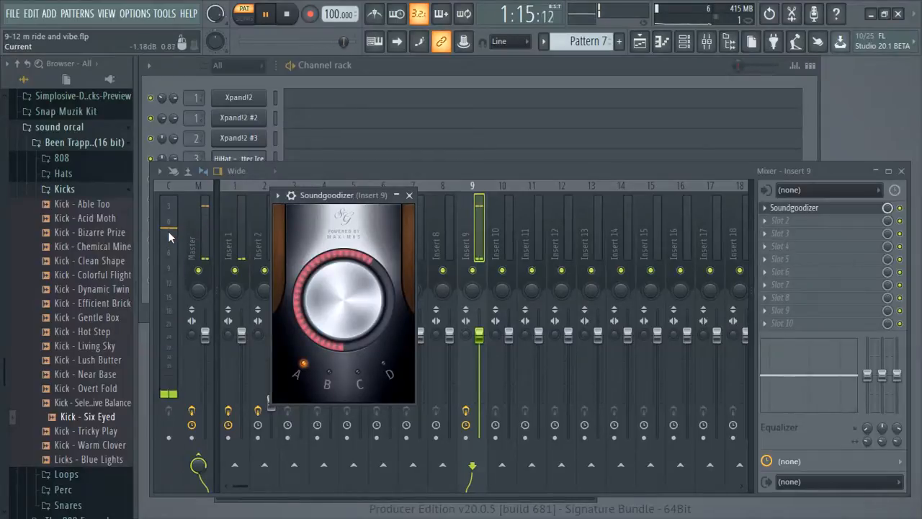
pyautogui.press('space')
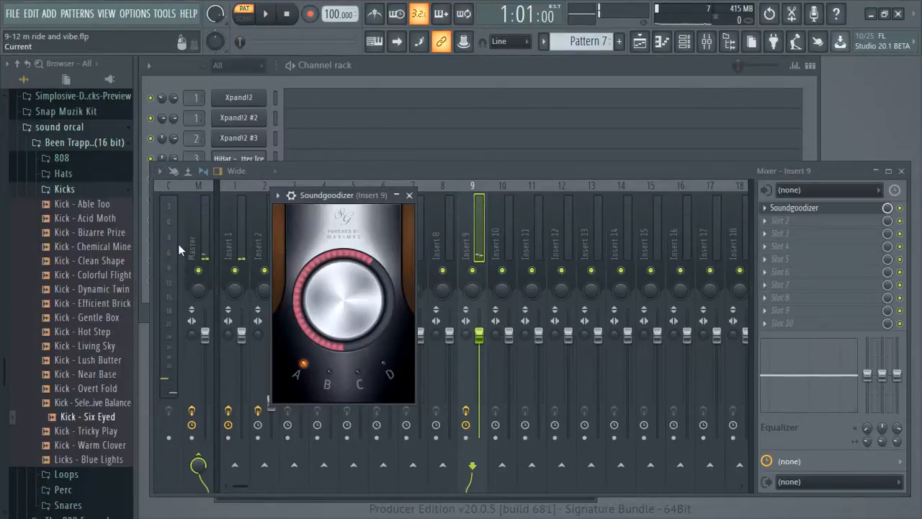
# - Select the Master track and check its level by playing Pattern 7 and the full arrangement in song mode
pyautogui.click(202, 235)
pyautogui.click(265, 14)
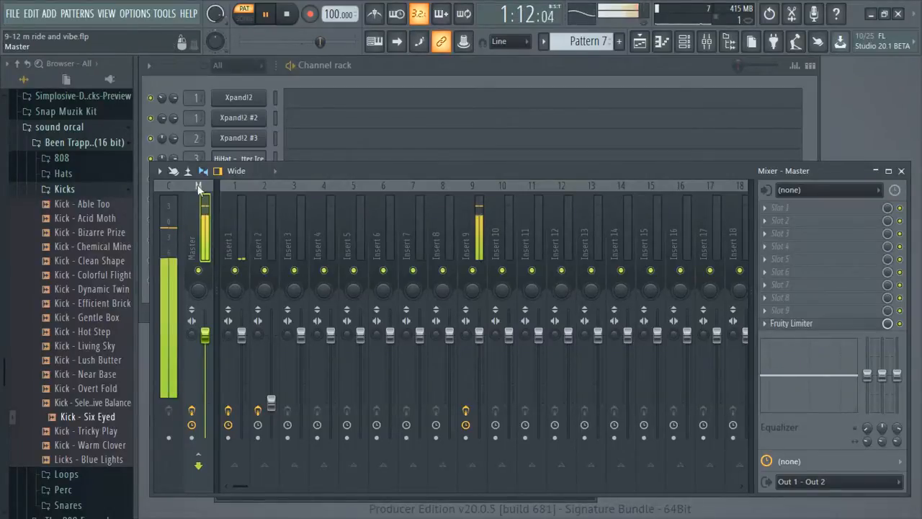
pyautogui.click(245, 22)
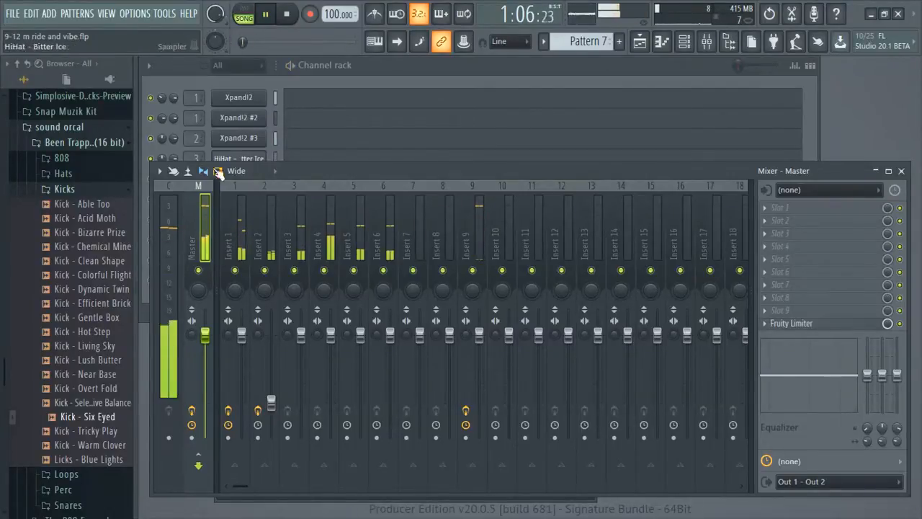
pyautogui.click(289, 17)
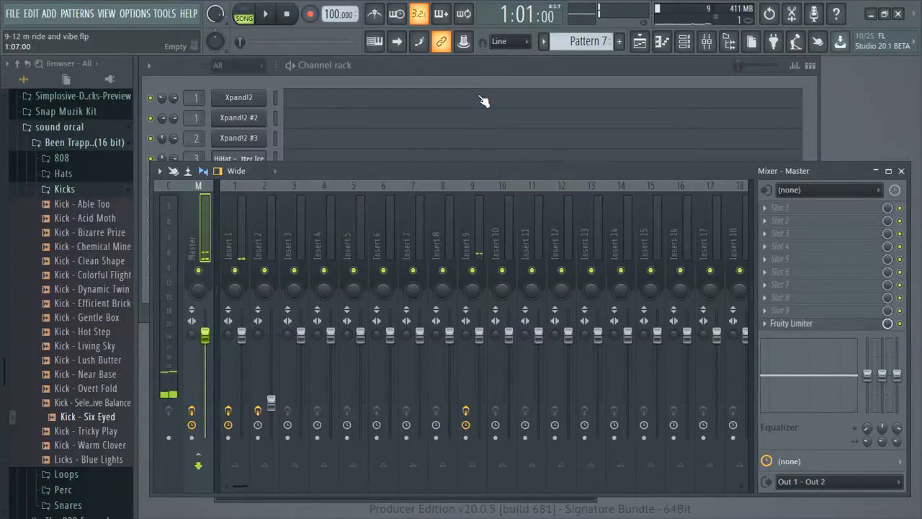
# - Lower the three Six Eyed note velocities slightly in Pattern 7, and add C5 notes on steps 1 and 2 of bar 2
pyautogui.click(479, 70)
pyautogui.click(340, 277)
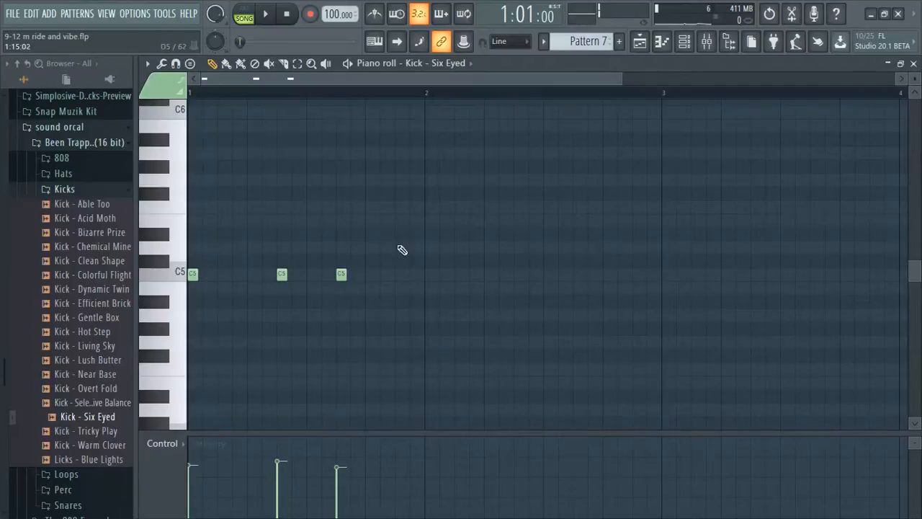
pyautogui.click(265, 13)
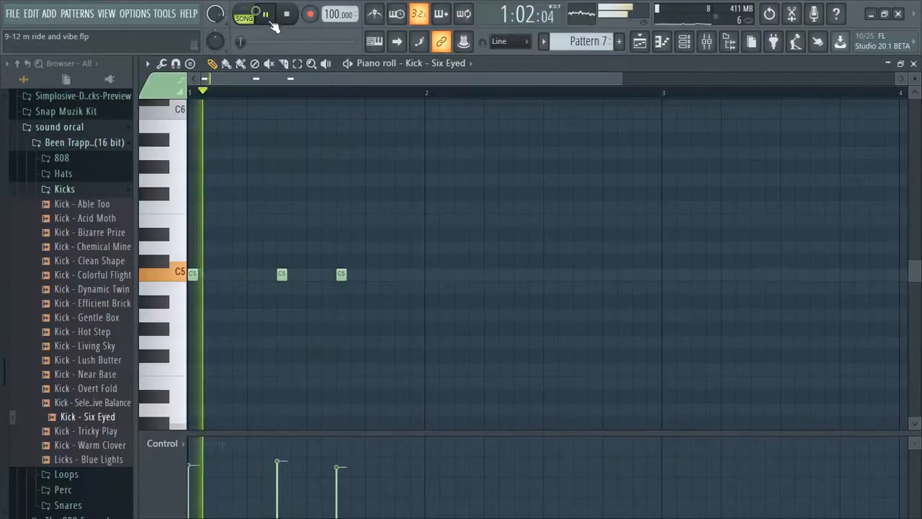
pyautogui.click(458, 275)
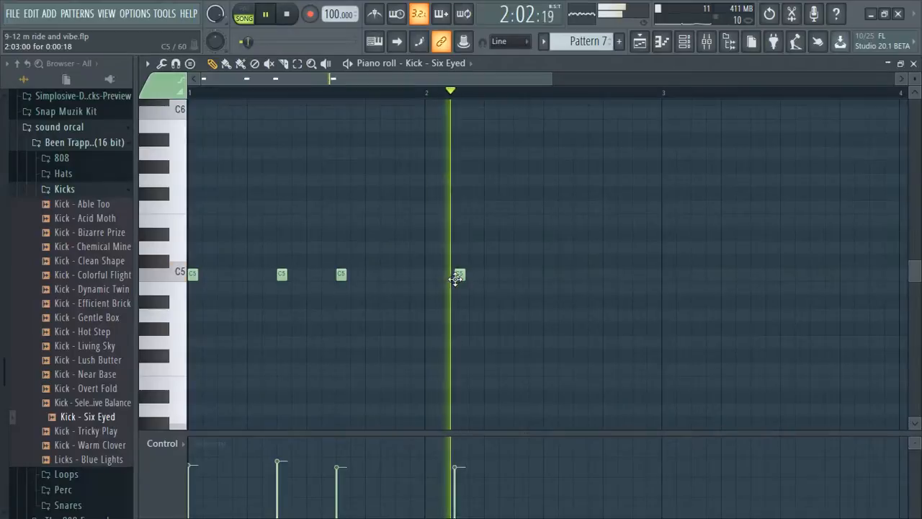
pyautogui.press('space')
pyautogui.press('space')
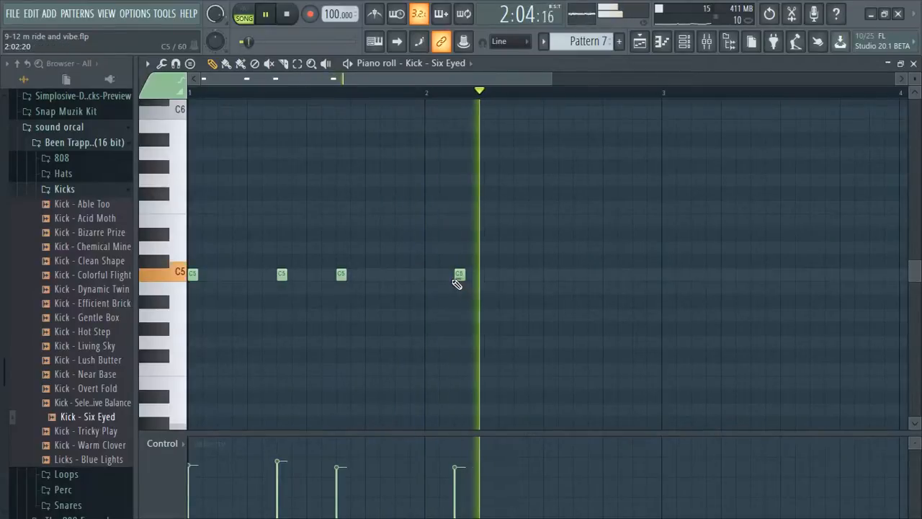
pyautogui.press('space')
pyautogui.moveTo(460, 275); pyautogui.dragTo(431, 275)
pyautogui.press('space')
pyautogui.click(445, 276)
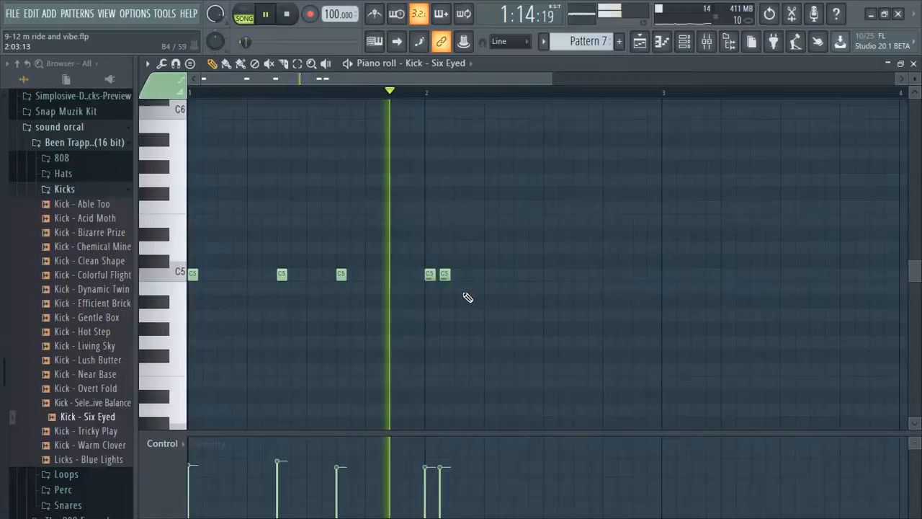
# - Try the two bar 2 kick notes on other steps during playback, and return them to steps 1 and 2 of bar 2
pyautogui.press('space')
pyautogui.moveTo(431, 275); pyautogui.dragTo(488, 282)
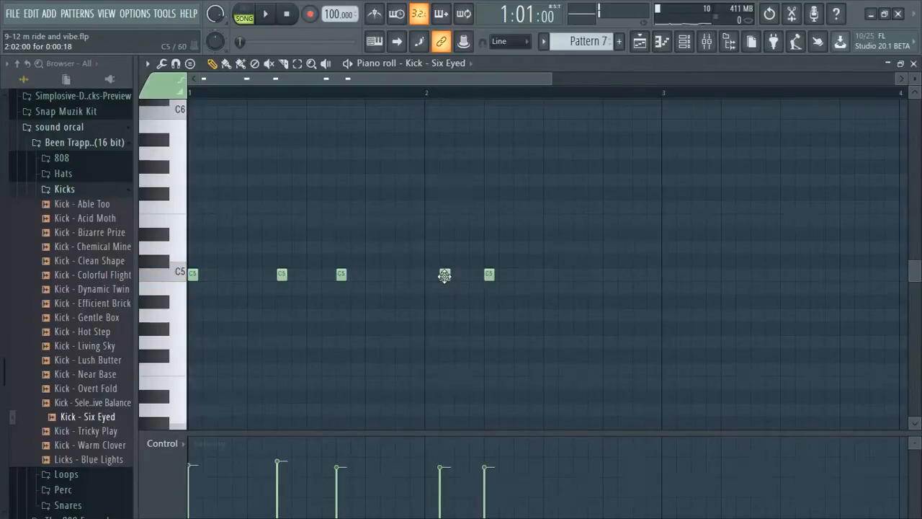
pyautogui.moveTo(445, 275); pyautogui.dragTo(469, 281)
pyautogui.press('space')
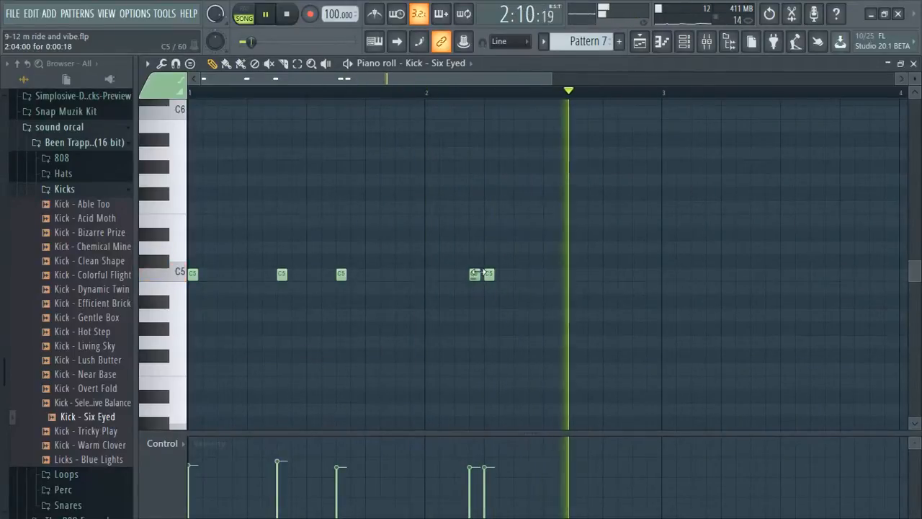
pyautogui.moveTo(488, 274); pyautogui.dragTo(404, 274)
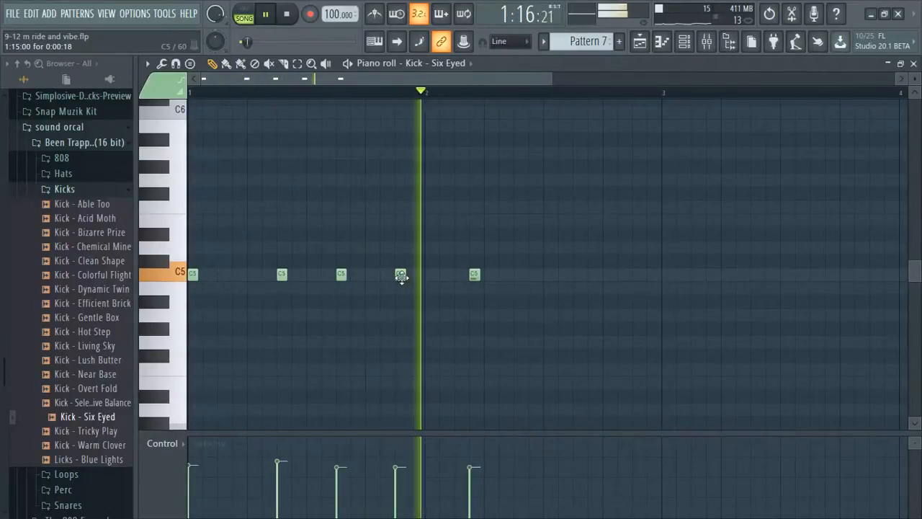
pyautogui.moveTo(401, 277); pyautogui.dragTo(447, 275)
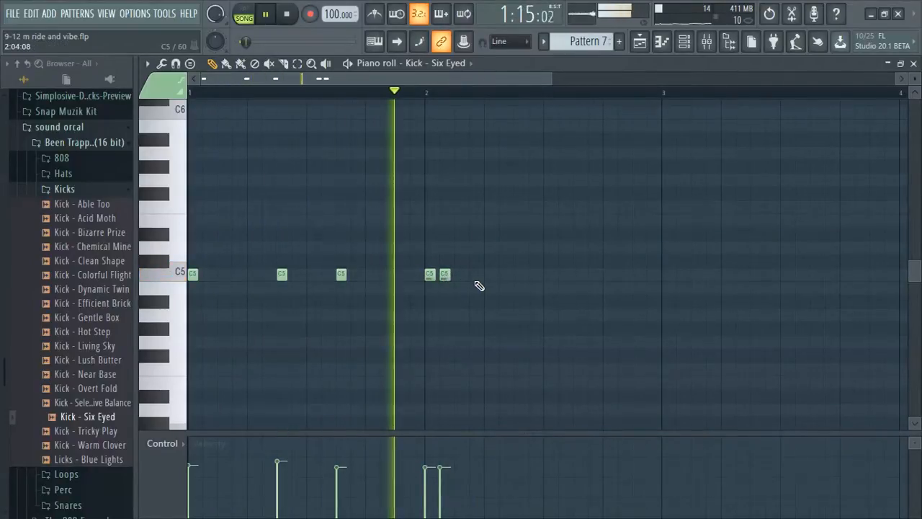
# - Add Six Eyed C5 notes on steps 7, 11 and 12 of bar 2, and stop playback
pyautogui.click(517, 274)
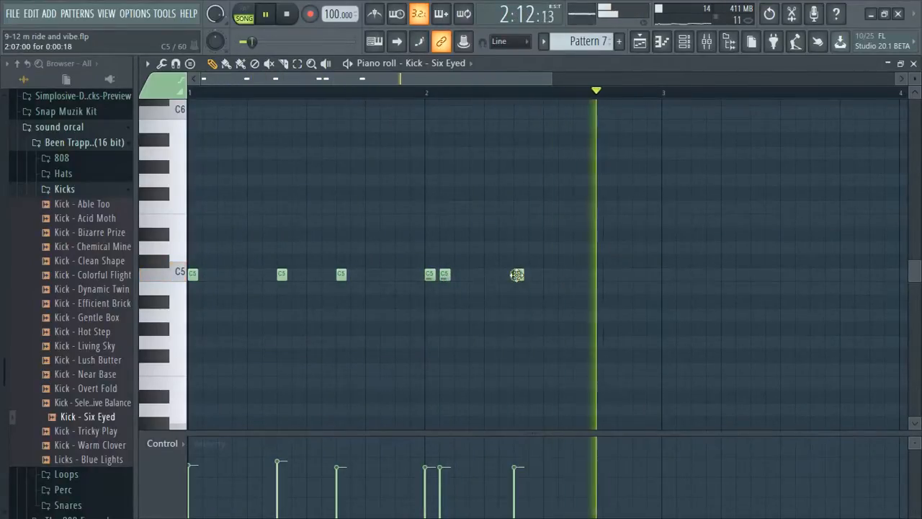
pyautogui.click(578, 274)
pyautogui.click(593, 275)
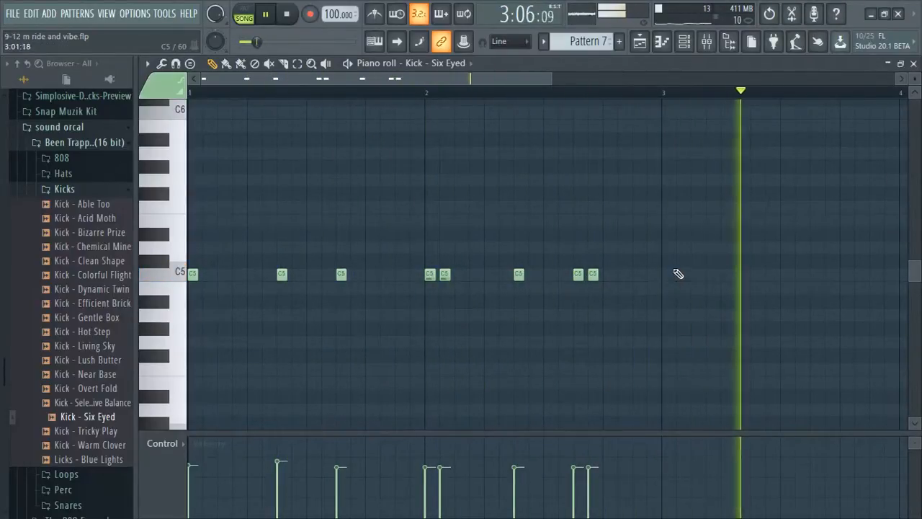
pyautogui.press('space')
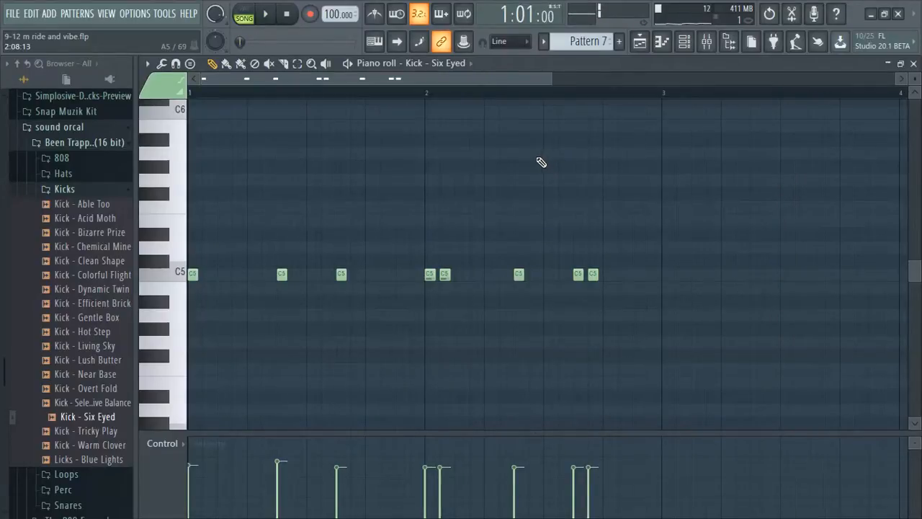
# - Duplicate the two-bar Six Eyed kick pattern into bars 3 and 4, aligning the copied C5 notes with bar 3
pyautogui.hotkey('ctrl', 'b')
pyautogui.moveTo(431, 278); pyautogui.dragTo(492, 285)
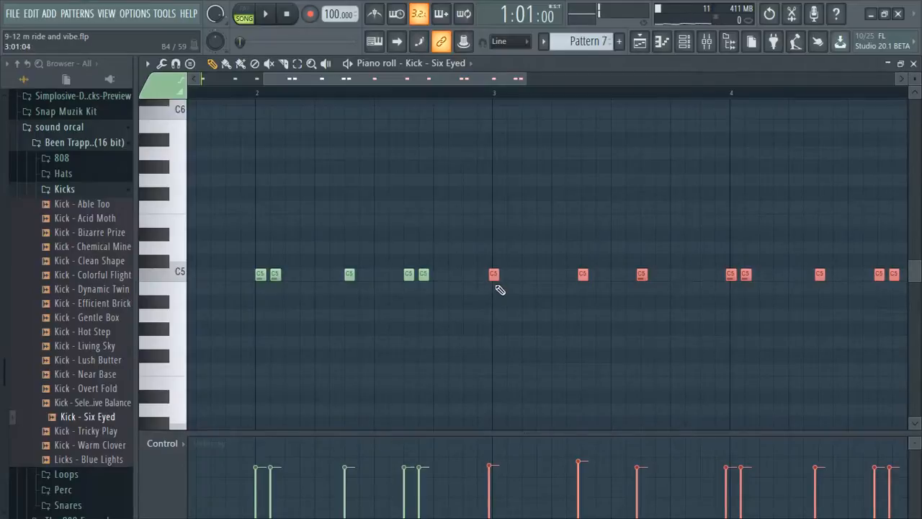
pyautogui.moveTo(494, 280); pyautogui.dragTo(498, 281)
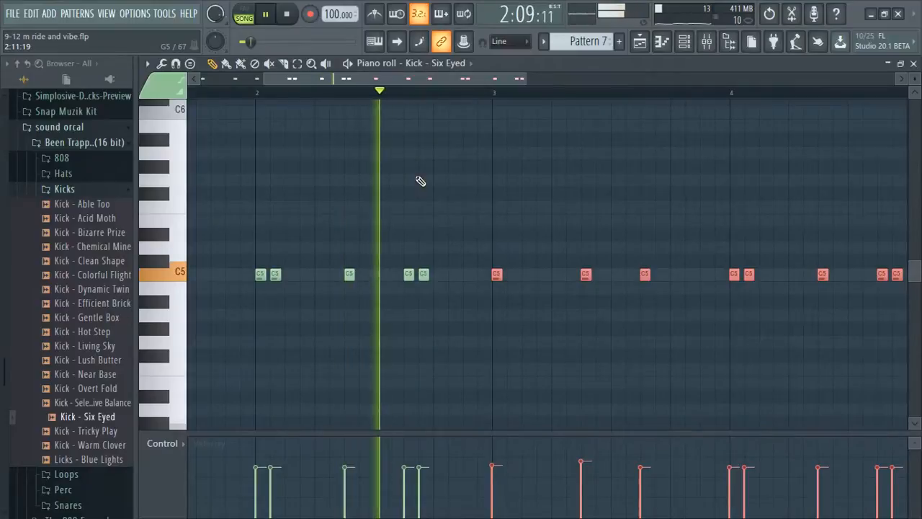
# - Delete the two opening kick notes of bar 4 and move that bar's last C5 note to step 15
pyautogui.rightClick(765, 295)
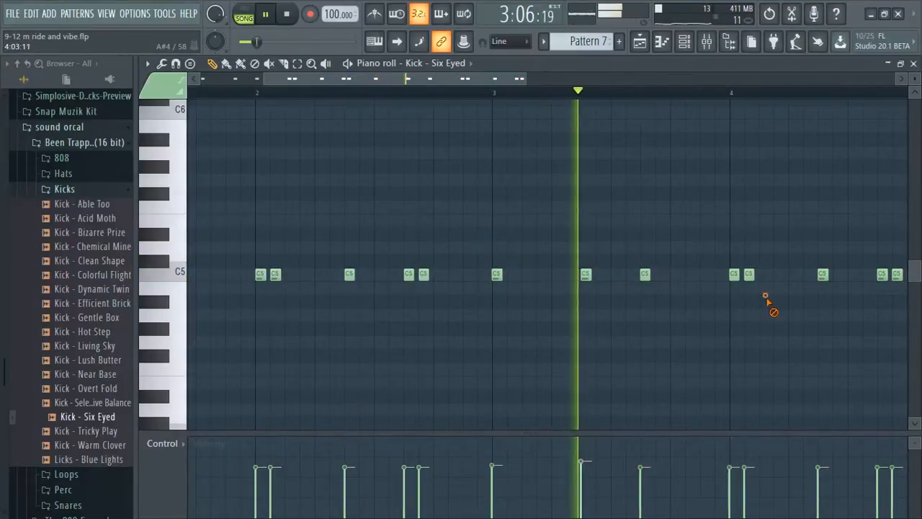
pyautogui.rightClick(748, 276)
pyautogui.rightClick(729, 276)
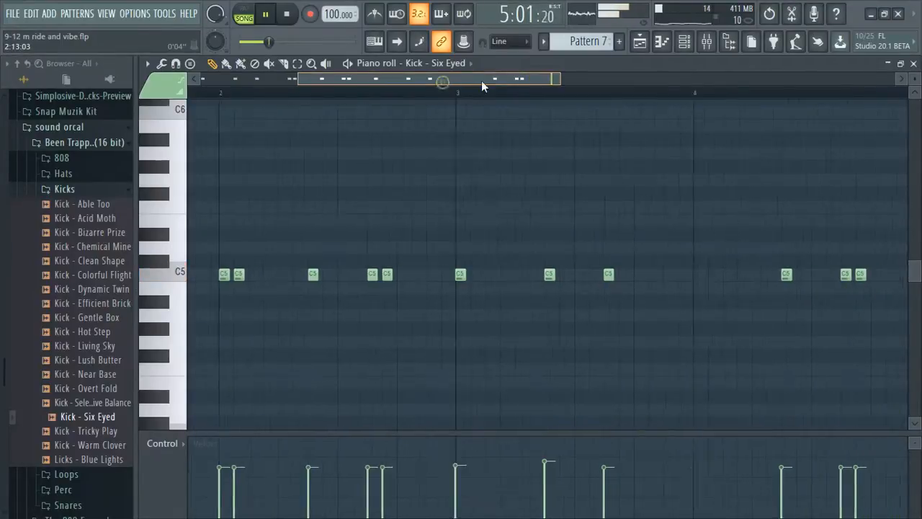
pyautogui.click(749, 273)
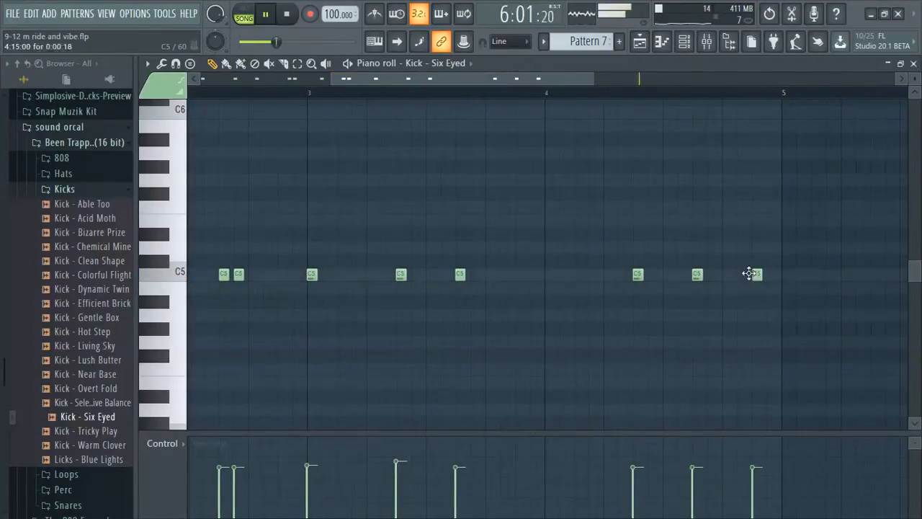
# - Place a Pattern 7 clip at bar 5 on playlist Track 7, and listen to the kick pattern in song mode
pyautogui.click(639, 45)
pyautogui.click(449, 338)
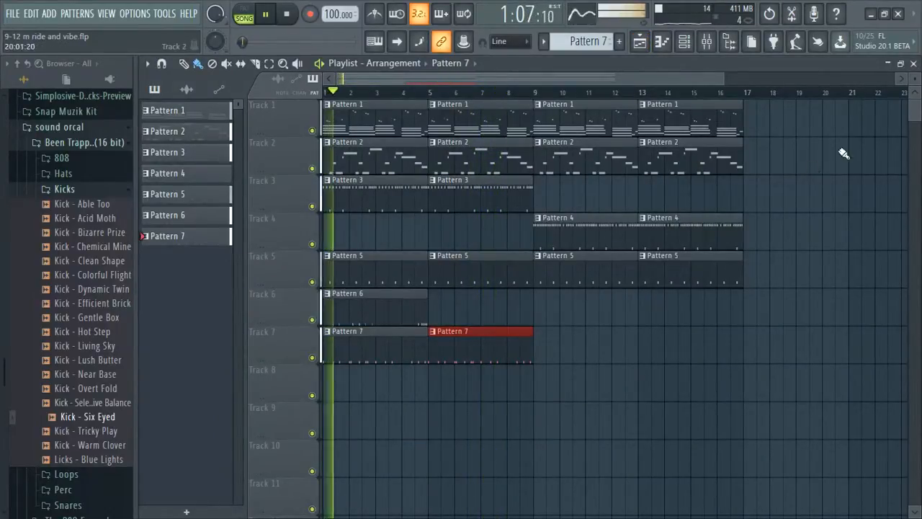
pyautogui.click(890, 64)
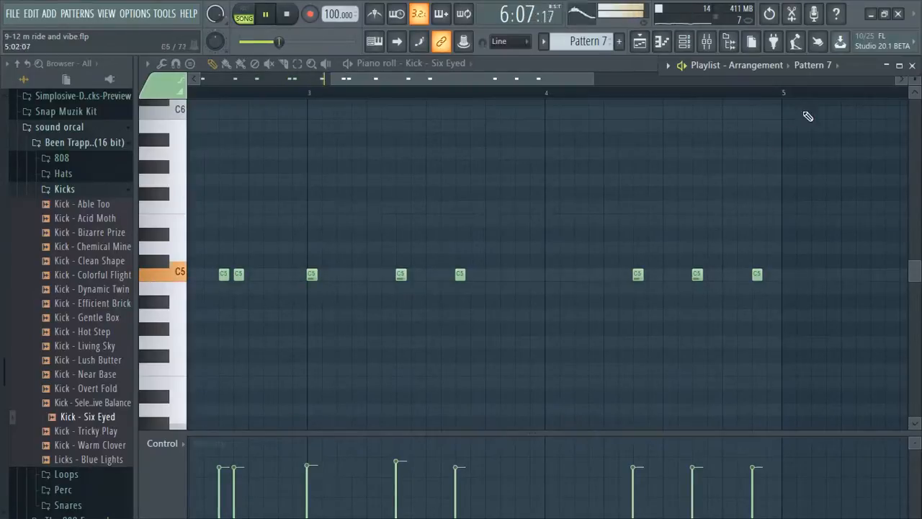
pyautogui.press('space')
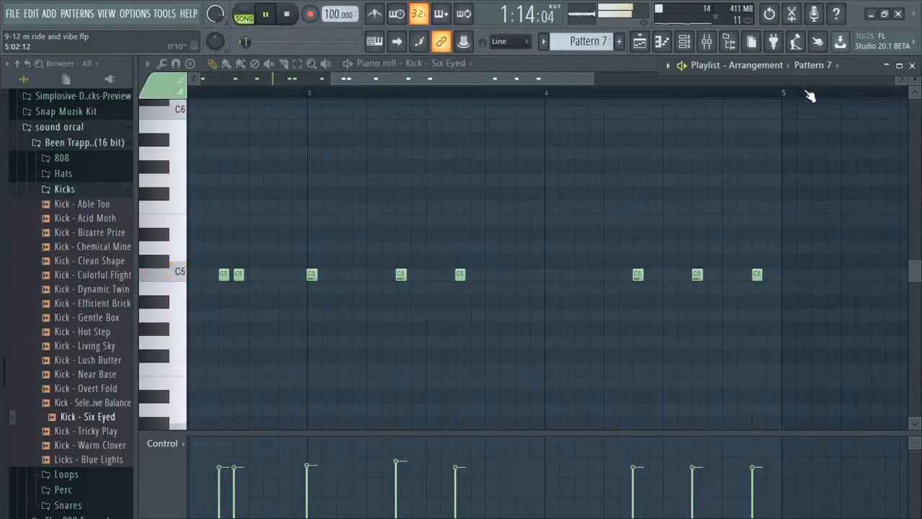
pyautogui.click(913, 66)
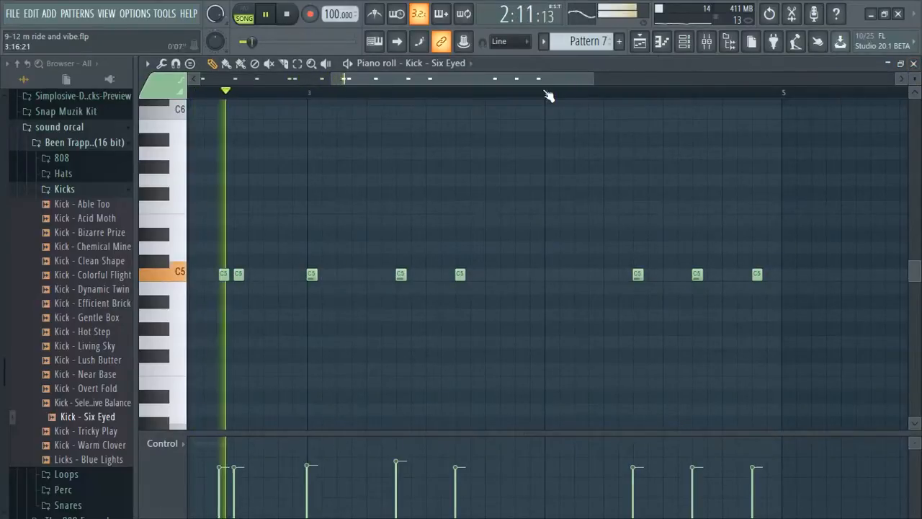
pyautogui.press('space')
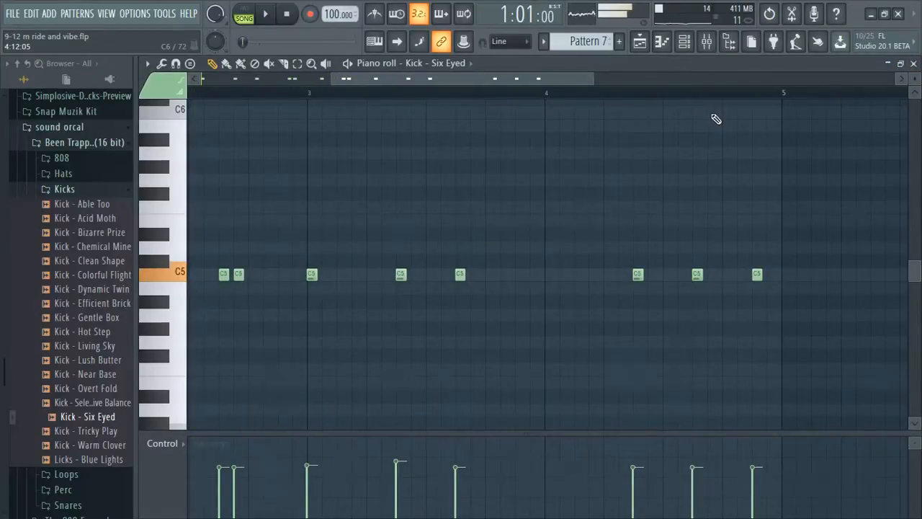
# - In Pattern 1's Xpand!2 #2 notes, align the bar 1 A#6 to step 11 and the following G#6 to step 12
pyautogui.click(914, 63)
pyautogui.scroll(5, 581, 41)
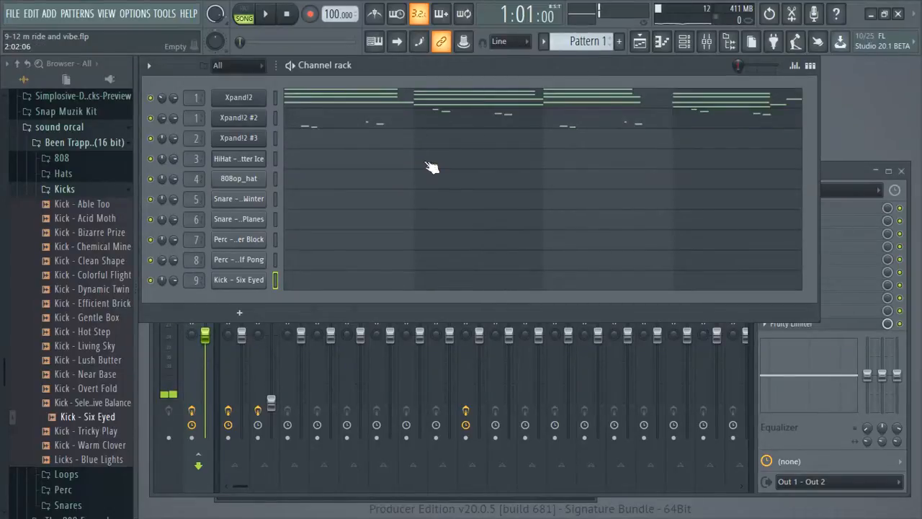
pyautogui.click(426, 127)
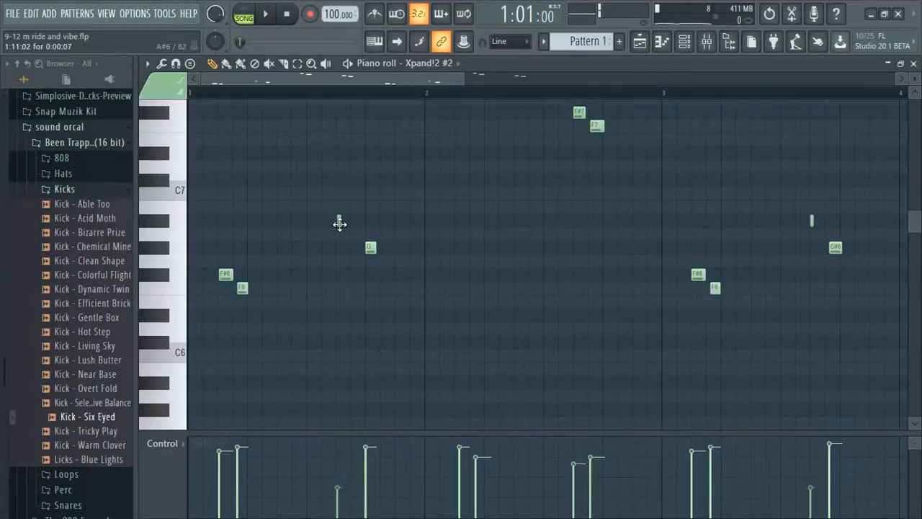
pyautogui.press('space')
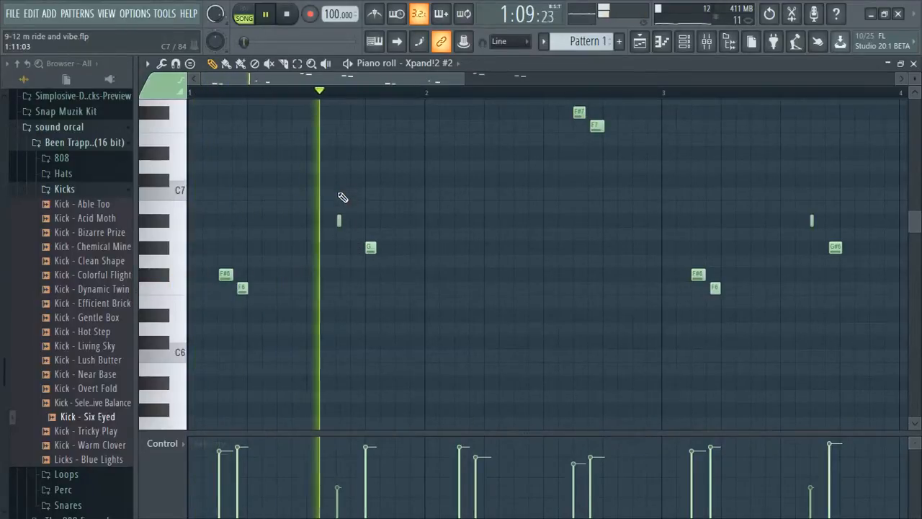
pyautogui.moveTo(339, 220); pyautogui.dragTo(355, 237)
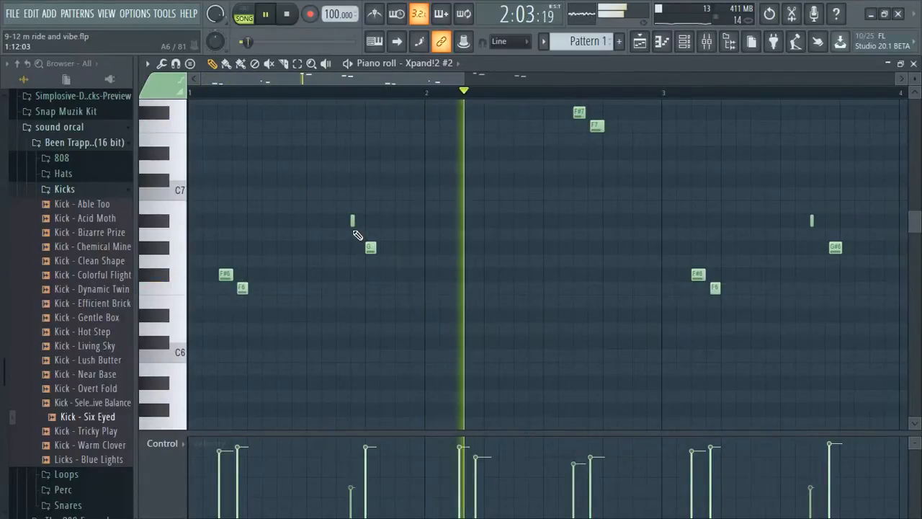
pyautogui.scroll(3, 361, 237)
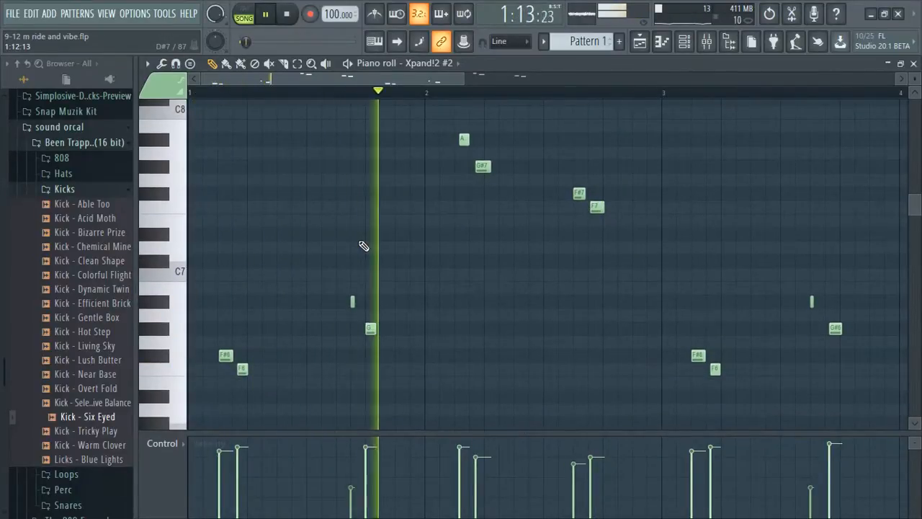
pyautogui.press('space')
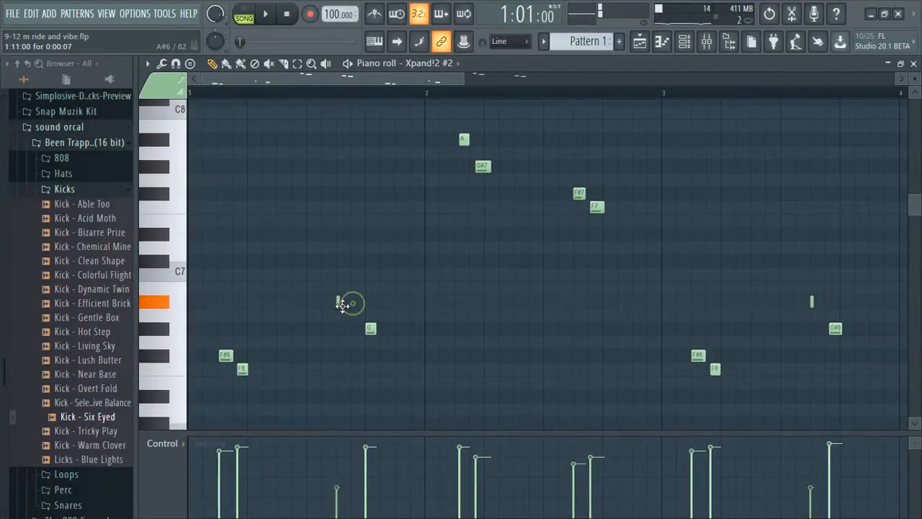
pyautogui.press('space')
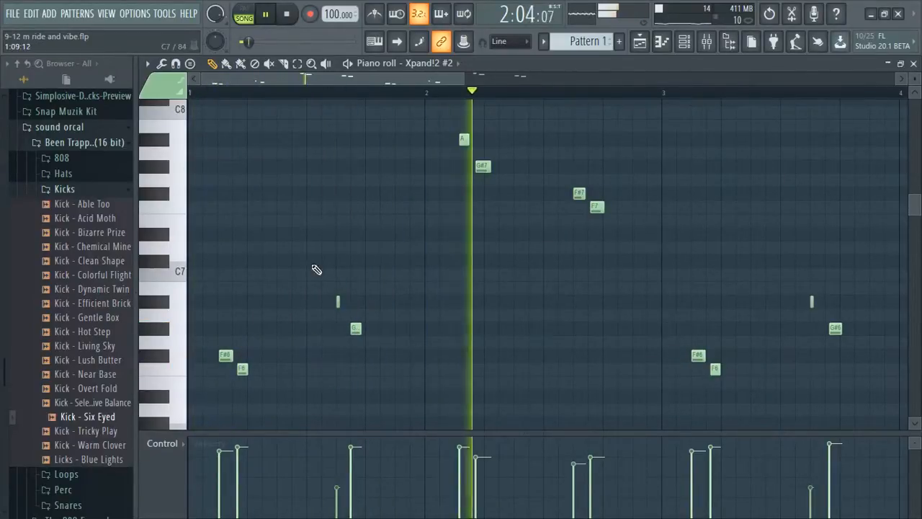
# - Raise the short bar 3 A#6 note's velocity to about 72%, and move the bar 1 F6 note to step 4
pyautogui.moveTo(303, 81); pyautogui.dragTo(487, 88)
pyautogui.click(306, 458)
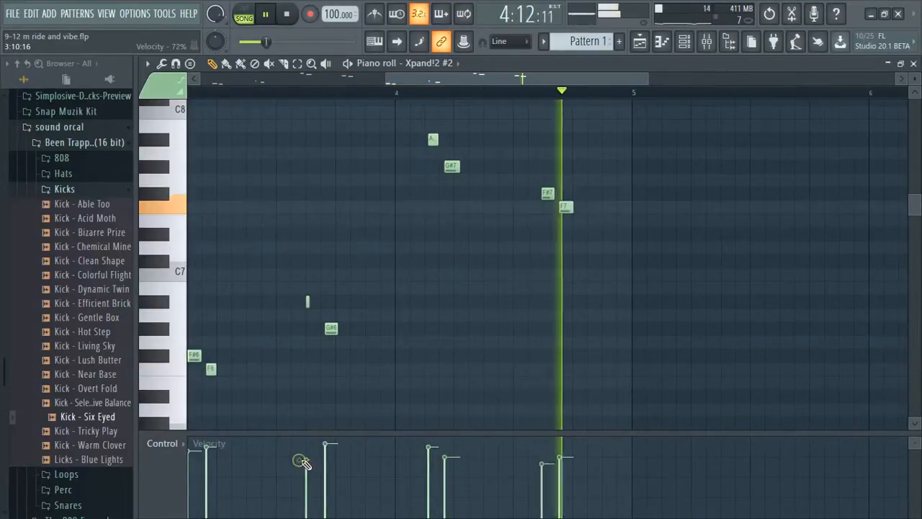
pyautogui.moveTo(451, 79); pyautogui.dragTo(227, 81)
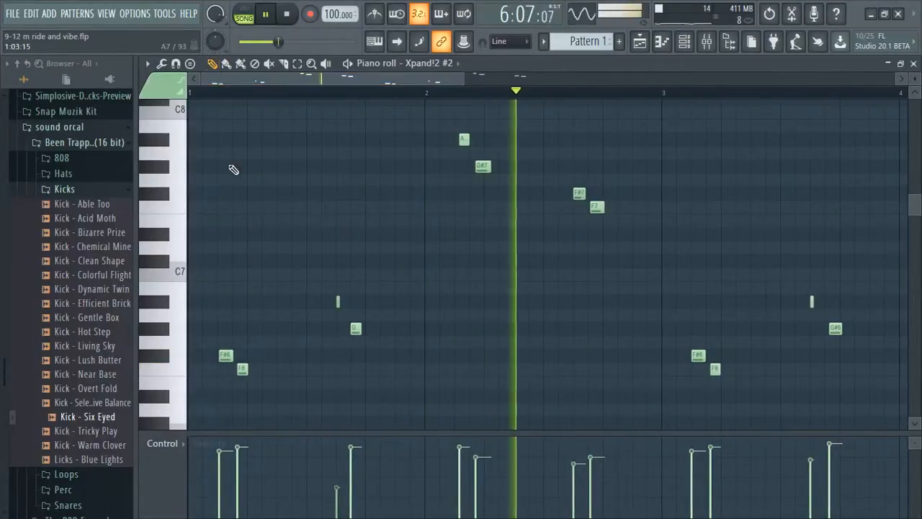
pyautogui.moveTo(243, 369); pyautogui.dragTo(238, 369)
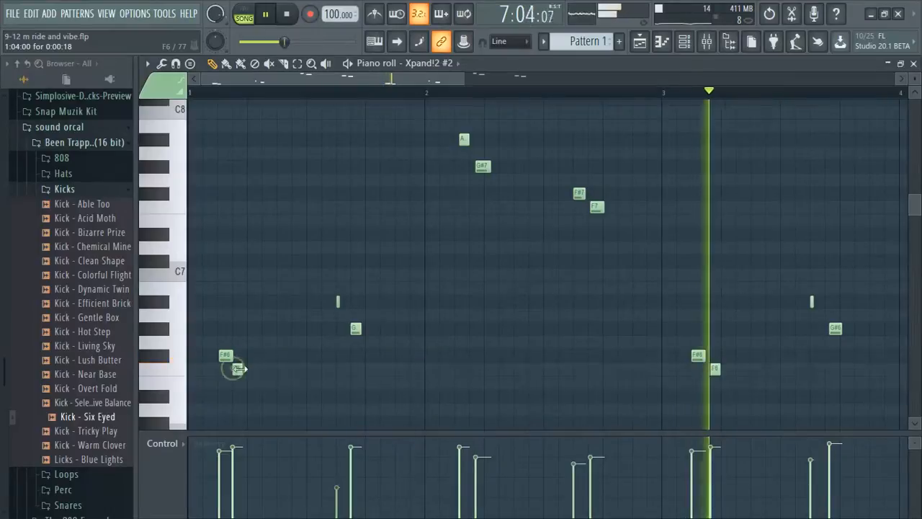
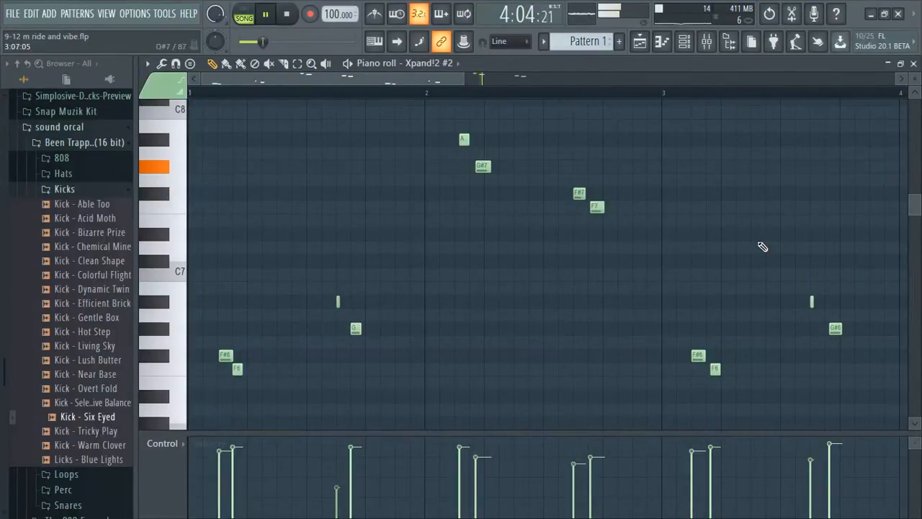
# - Reopen the Xpand!2 #2 notes and align the bar 2 A#7 to step 3 and the G#7 to step 4
pyautogui.click(914, 63)
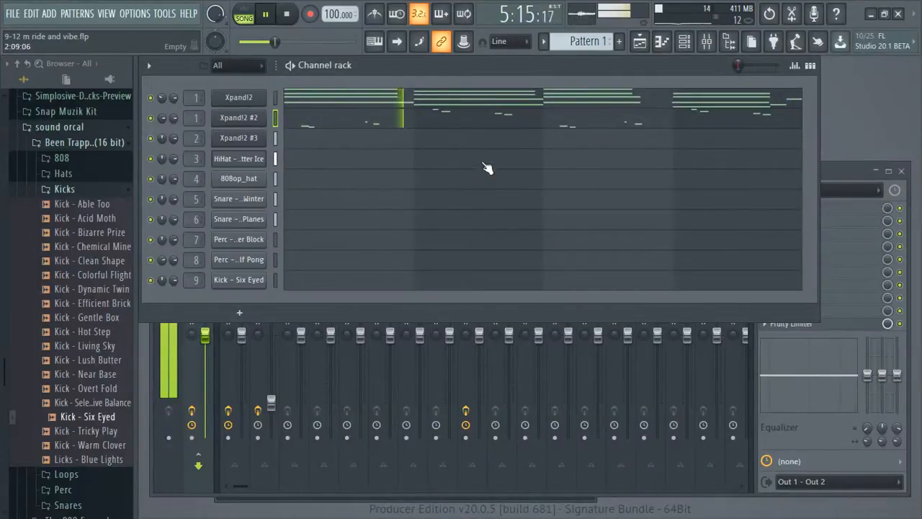
pyautogui.click(445, 118)
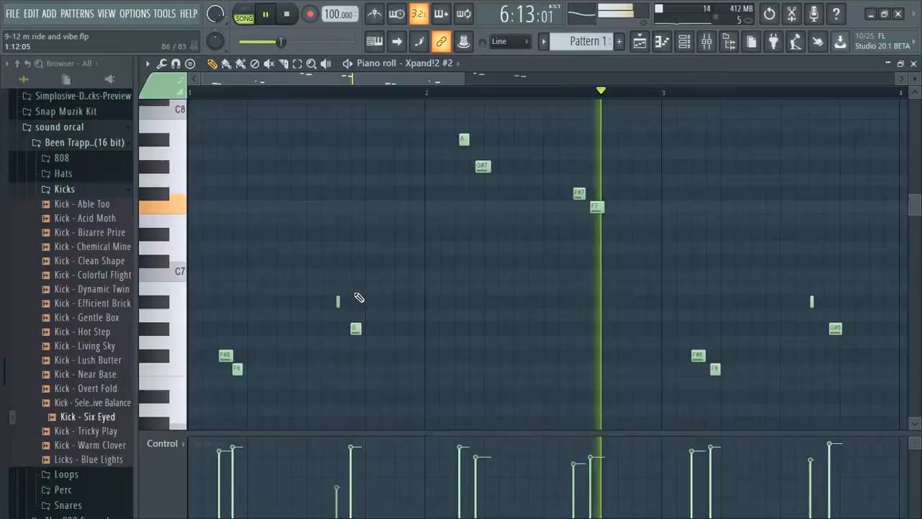
pyautogui.press('space')
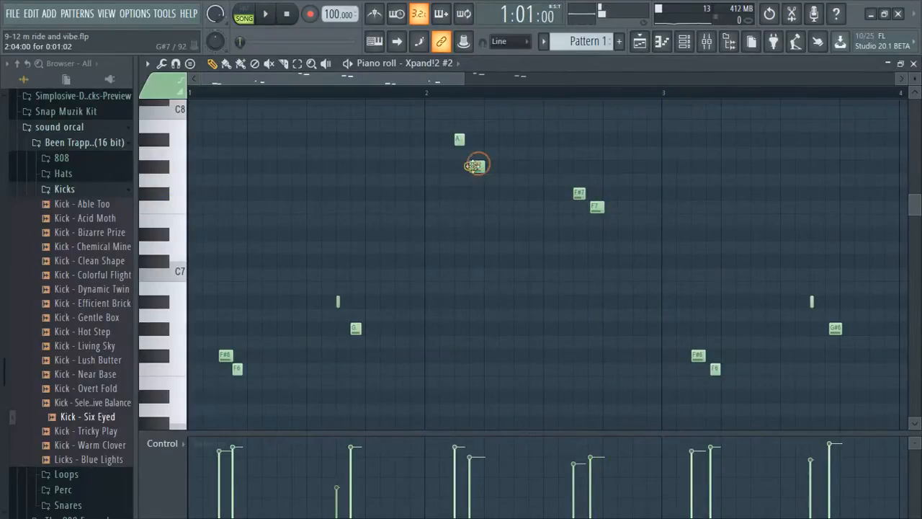
pyautogui.press('space')
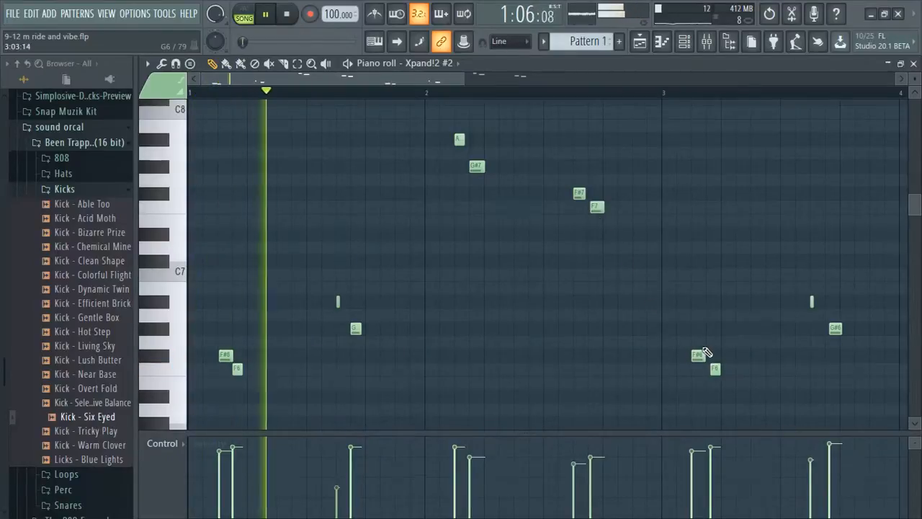
# - Replace the bar 3 F6 note on step 4 and the short A#6 with a longer note on step 11
pyautogui.rightClick(716, 370)
pyautogui.click(713, 369)
pyautogui.rightClick(814, 303)
pyautogui.click(814, 302)
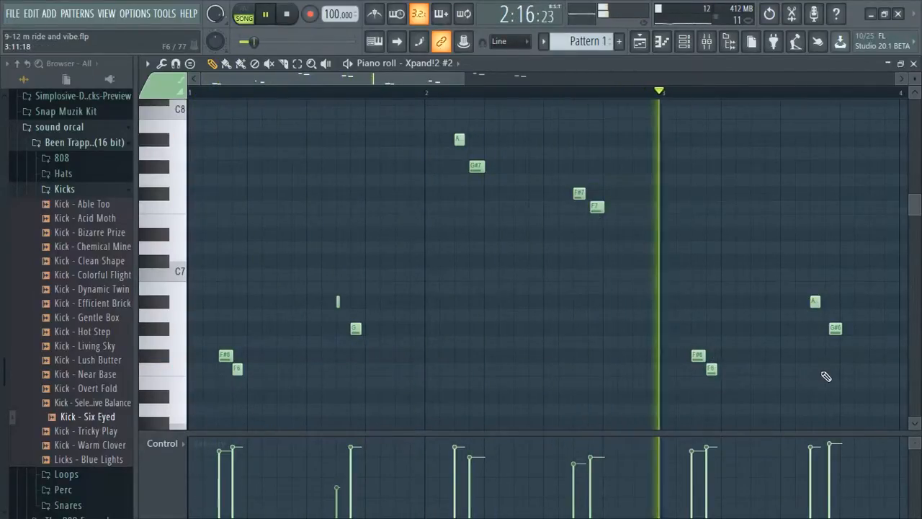
# - Align the G#7 note in bar 4 to step 4 while the song plays
pyautogui.moveTo(408, 78); pyautogui.dragTo(514, 80)
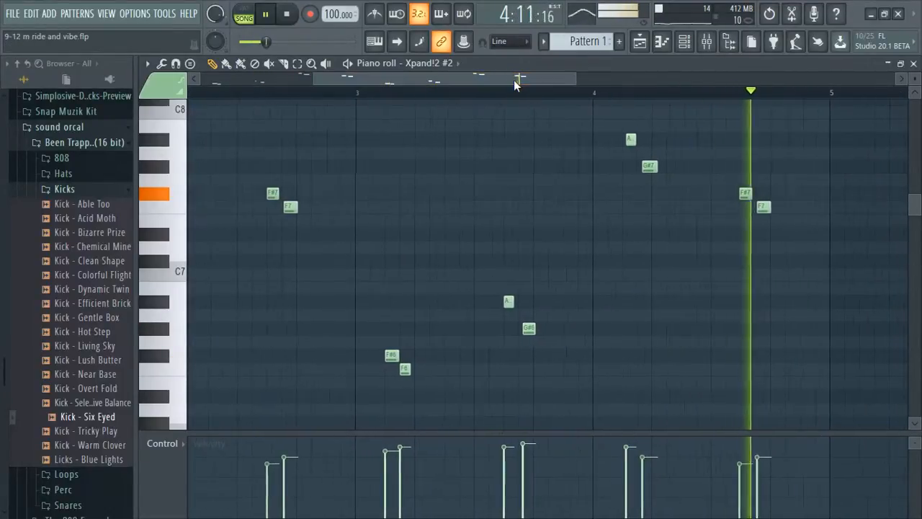
pyautogui.rightClick(648, 167)
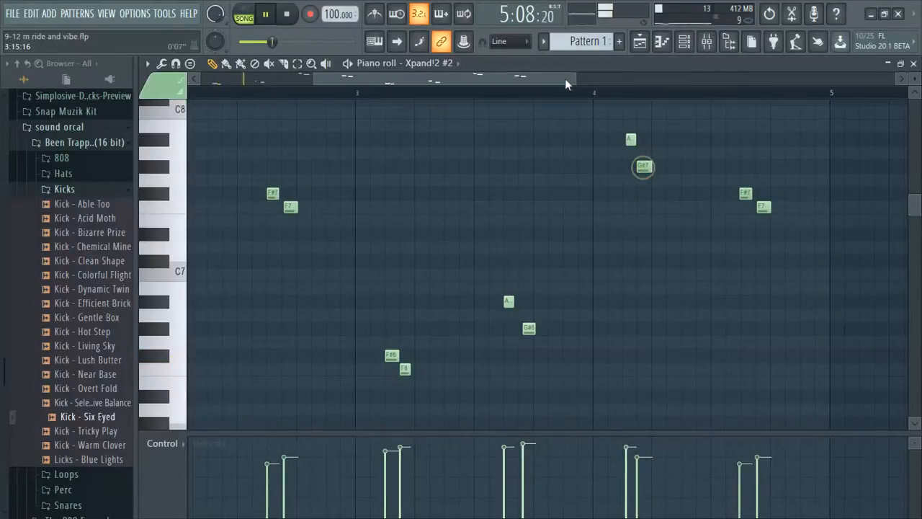
pyautogui.moveTo(514, 69); pyautogui.dragTo(421, 65)
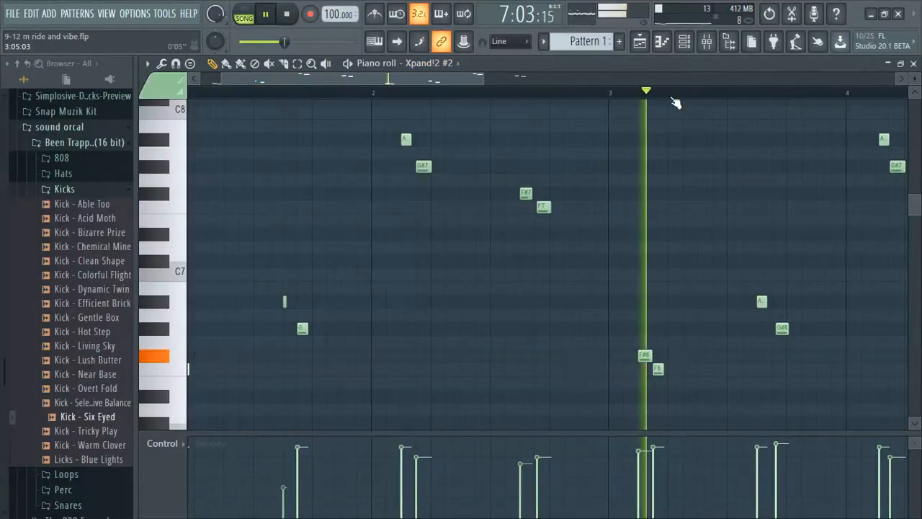
# - Open the Xpand!2 #2 instrument and examine its miscellaneous channel settings during playback
pyautogui.click(913, 63)
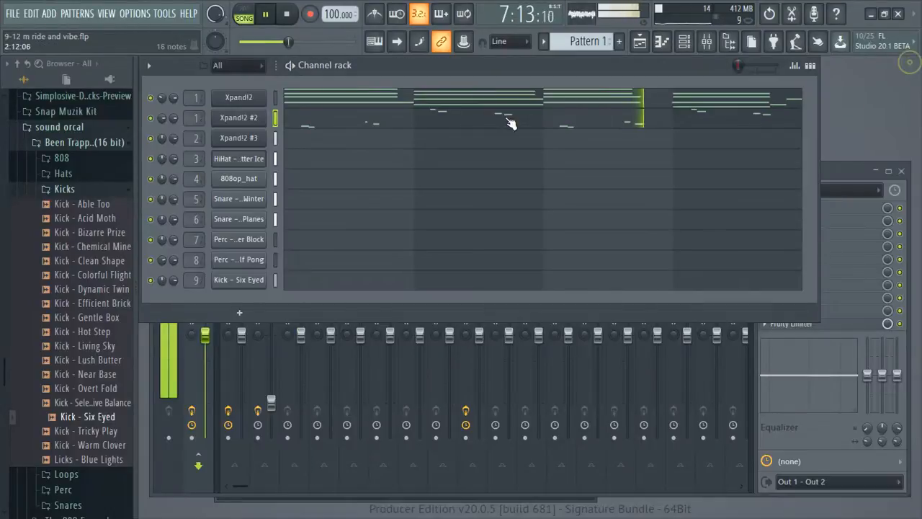
pyautogui.click(249, 120)
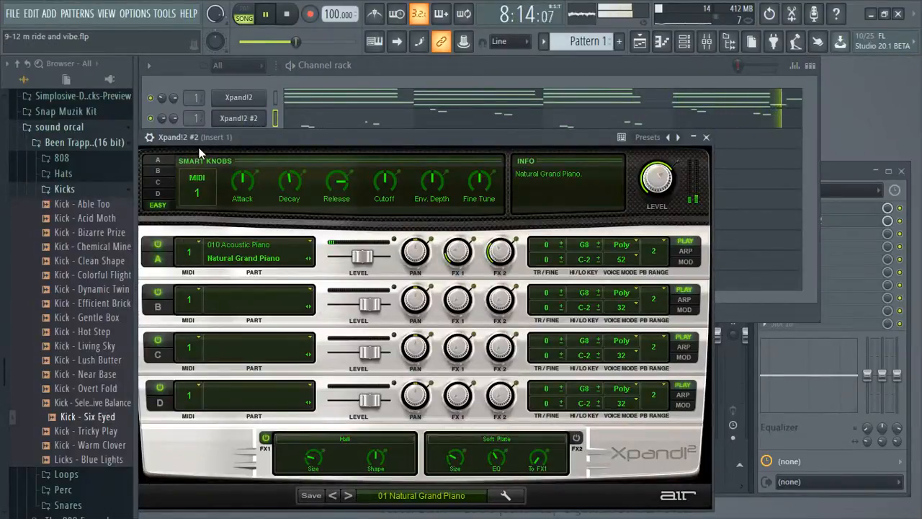
pyautogui.moveTo(205, 135); pyautogui.dragTo(253, 142)
pyautogui.click(200, 145)
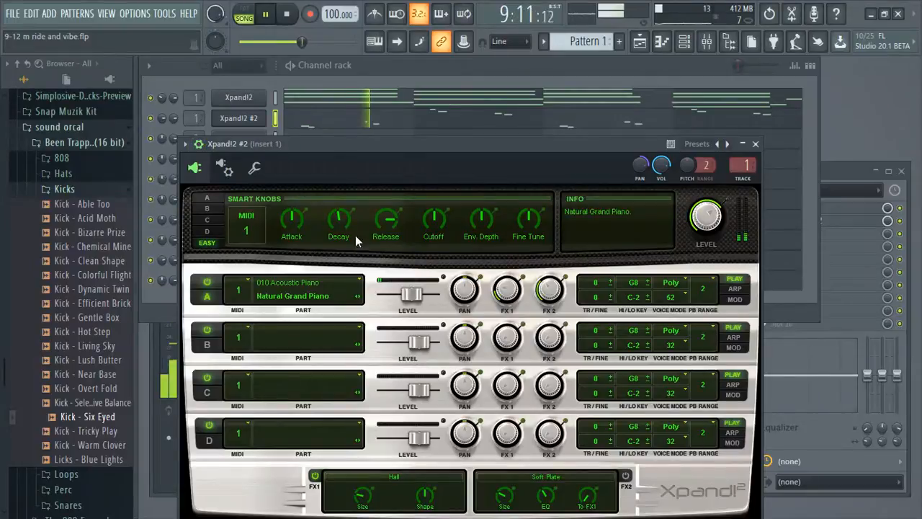
pyautogui.click(254, 167)
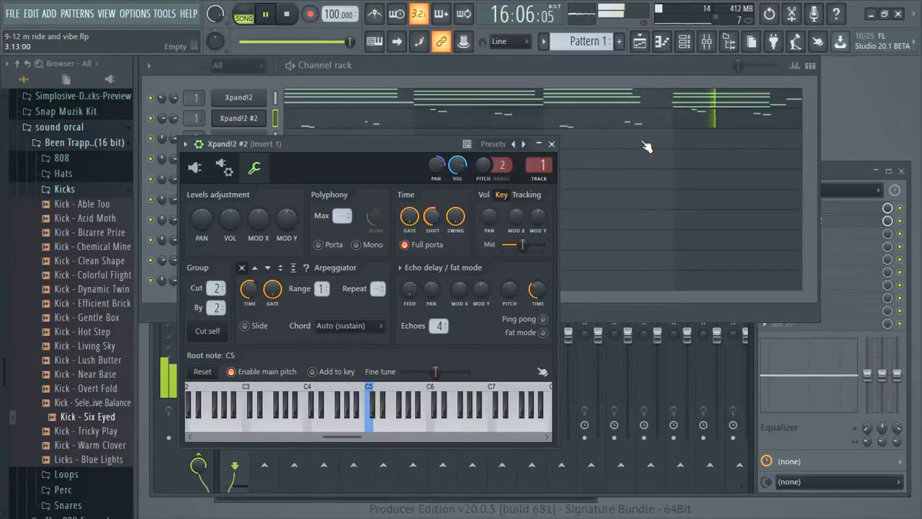
# - Reopen the Xpand!2 #2 notes and align the bar 3 G#6 to step 12 and the bar 4 A#7 to step 3
pyautogui.click(638, 119)
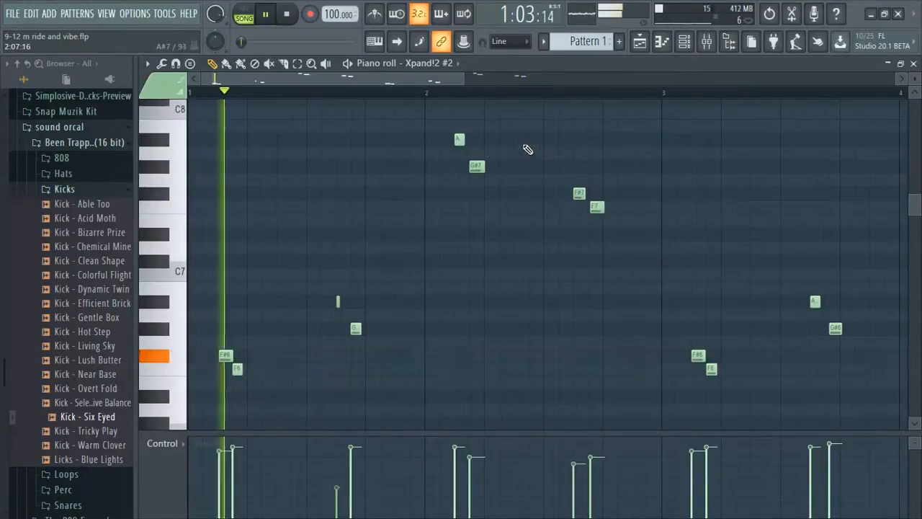
pyautogui.moveTo(468, 83); pyautogui.dragTo(511, 83)
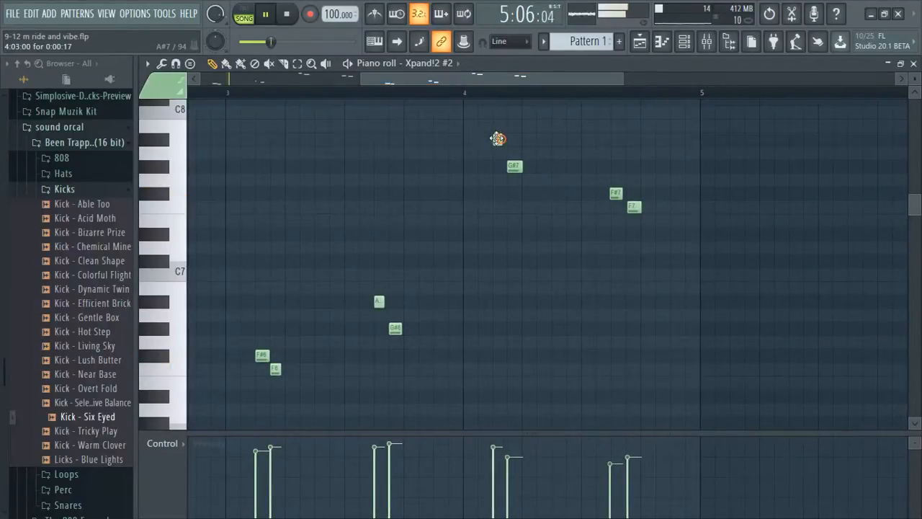
# - Align the bar 4 F#7 to step 11 and F7 to step 12, and close the note editor and instrument settings
pyautogui.rightClick(514, 165)
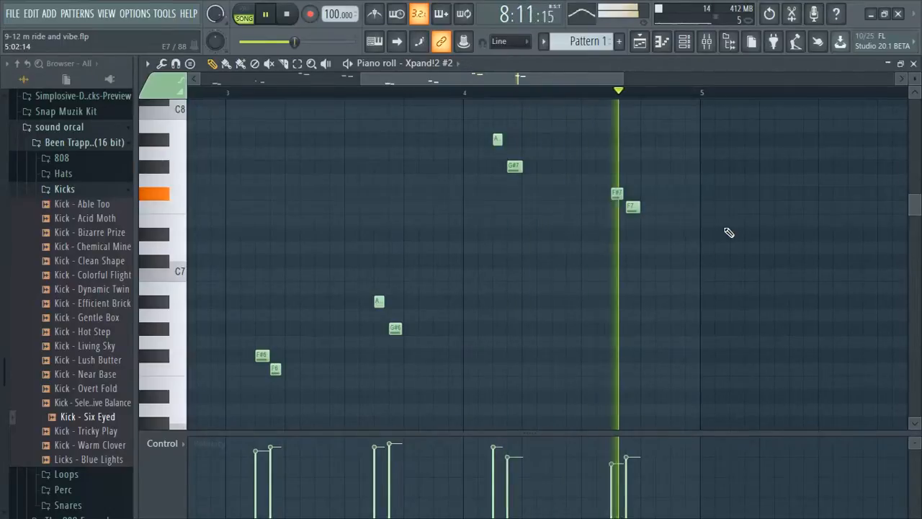
pyautogui.click(914, 64)
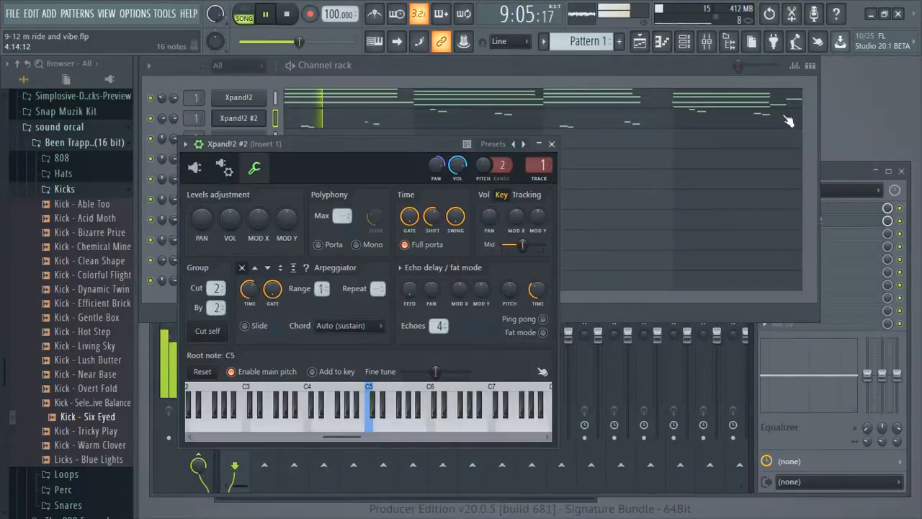
pyautogui.click(550, 144)
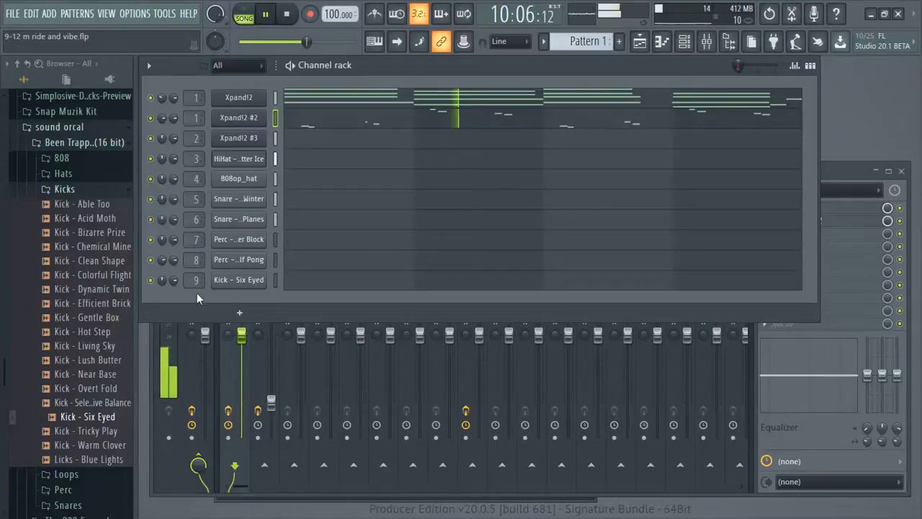
# - Audition kick samples in the Kicks folder, from Overt Fold back to Chemical Mine, while the song plays
pyautogui.click(97, 389)
pyautogui.click(99, 375)
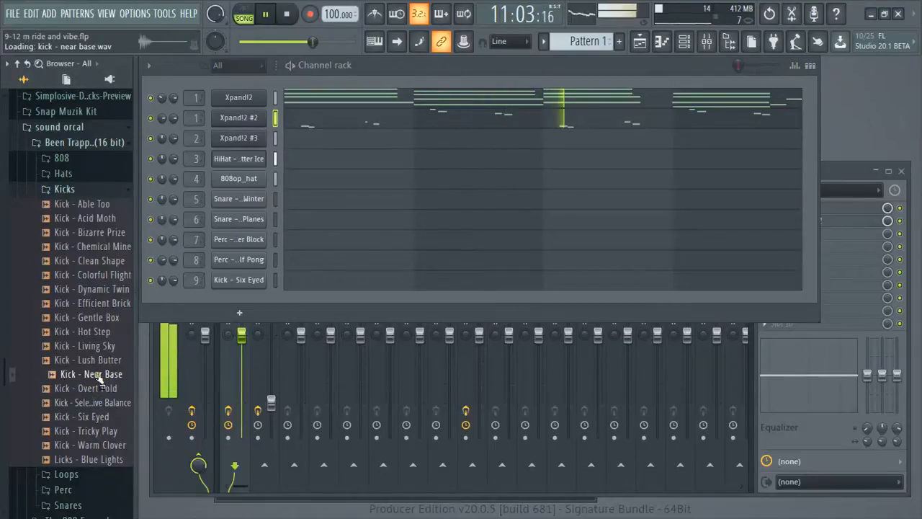
pyautogui.click(95, 345)
pyautogui.click(94, 331)
pyautogui.click(94, 319)
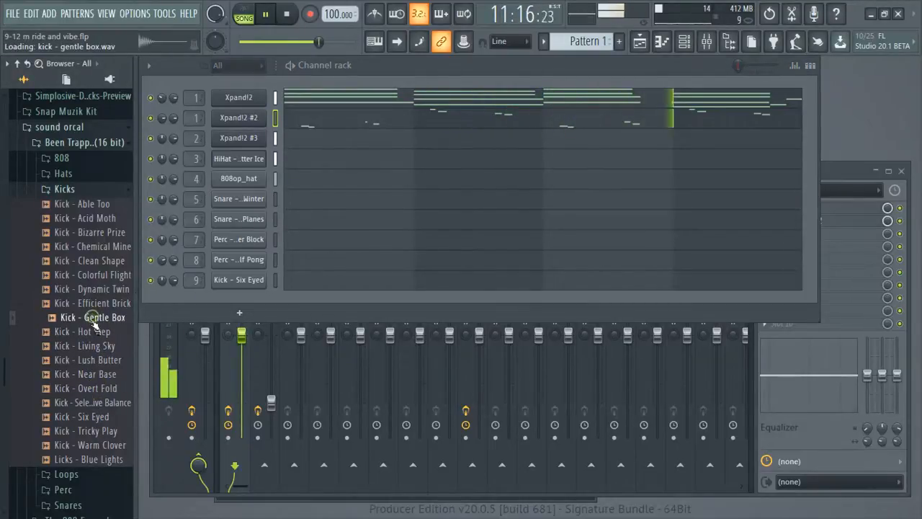
pyautogui.click(94, 289)
pyautogui.click(92, 261)
pyautogui.click(92, 247)
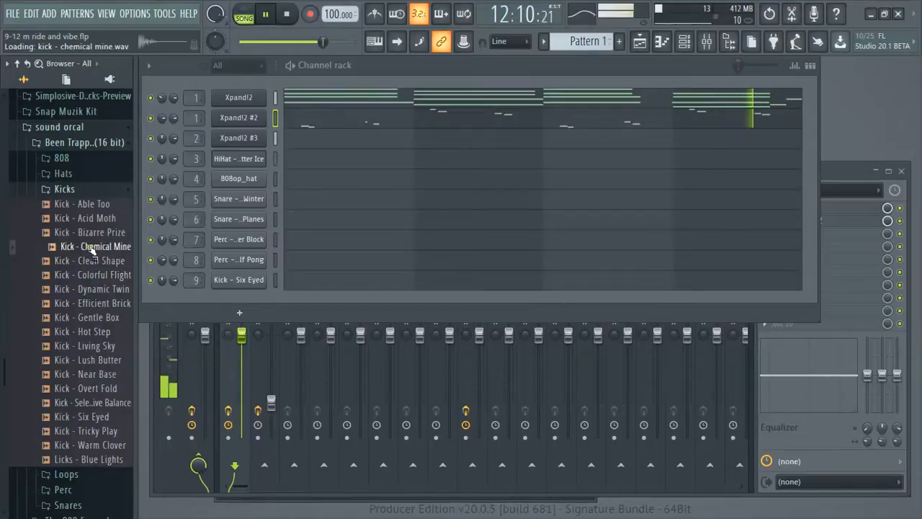
# - Audition the first samples in the Been Trappin kit's 808 folder, ending with Fearless Thump (Key C)
pyautogui.click(64, 188)
pyautogui.click(62, 157)
pyautogui.click(64, 174)
pyautogui.click(71, 187)
pyautogui.click(72, 201)
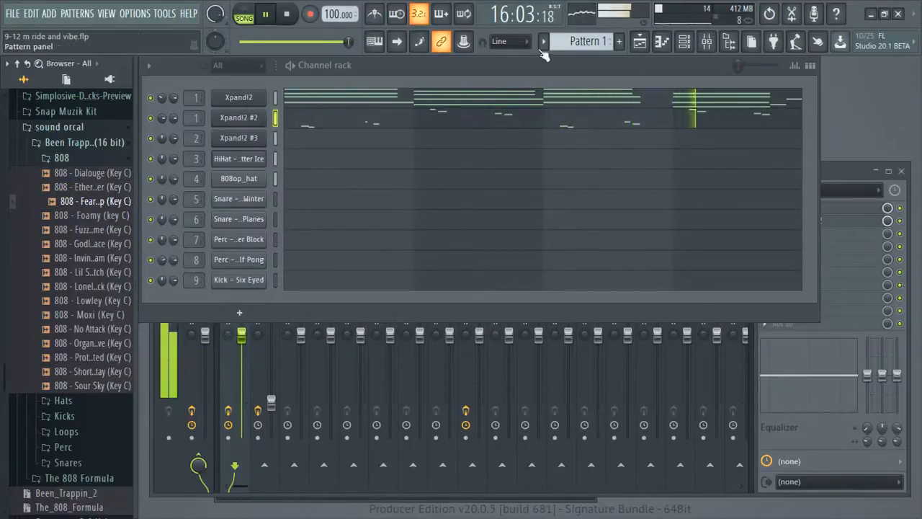
# - Add 808 - Fearless Thump (Key C) as a new channel in Pattern 7 and enable its volume envelope with zero attack
pyautogui.scroll(-5, 589, 40)
pyautogui.scroll(-1, 590, 40)
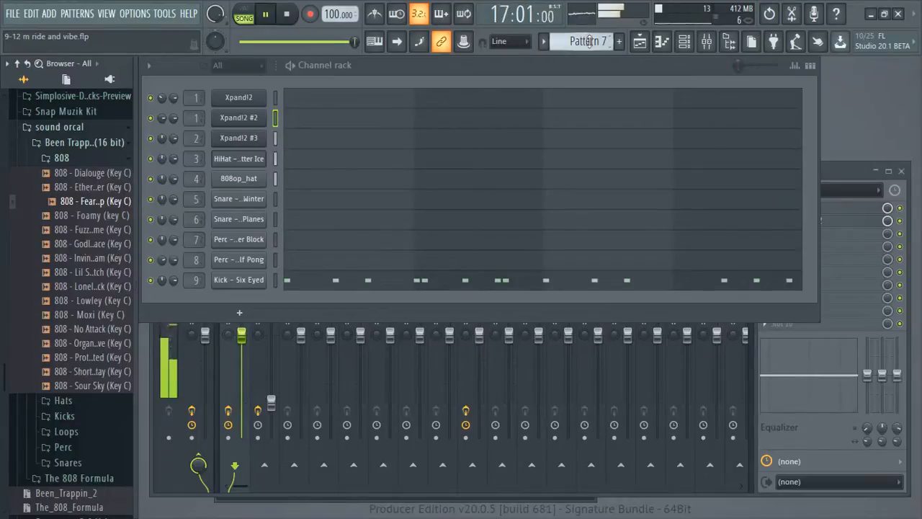
pyautogui.moveTo(81, 201); pyautogui.dragTo(215, 296)
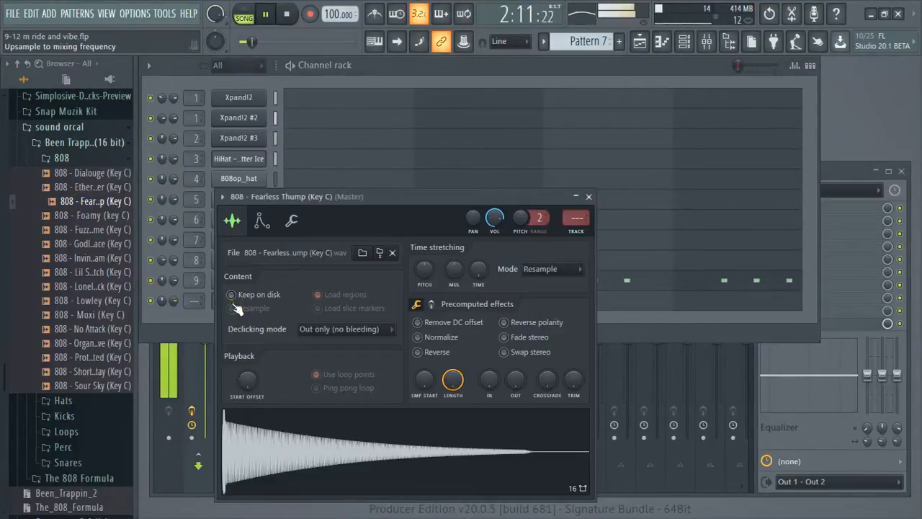
pyautogui.press('space')
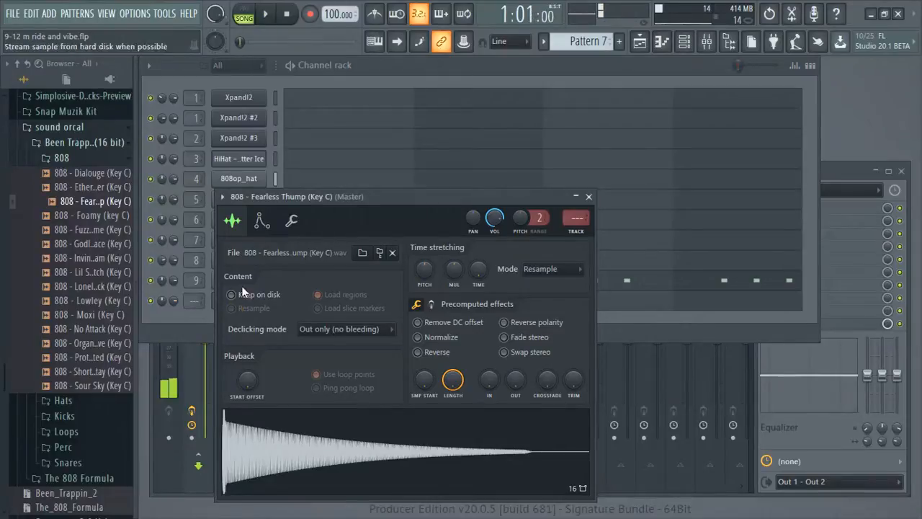
pyautogui.click(261, 224)
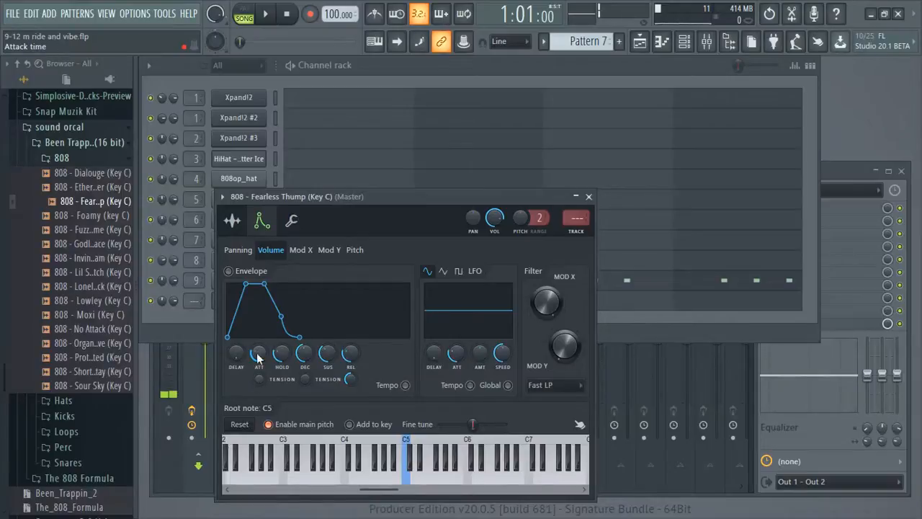
pyautogui.click(590, 197)
# - Copy the Kick - Six Eyed pattern onto the 808 - Fearless Thump channel and play the song
pyautogui.rightClick(232, 284)
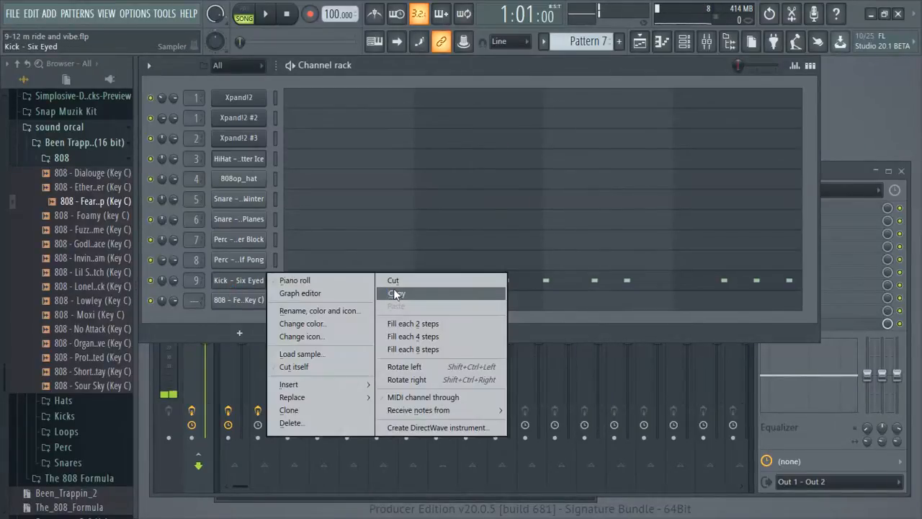
pyautogui.click(394, 294)
pyautogui.rightClick(227, 301)
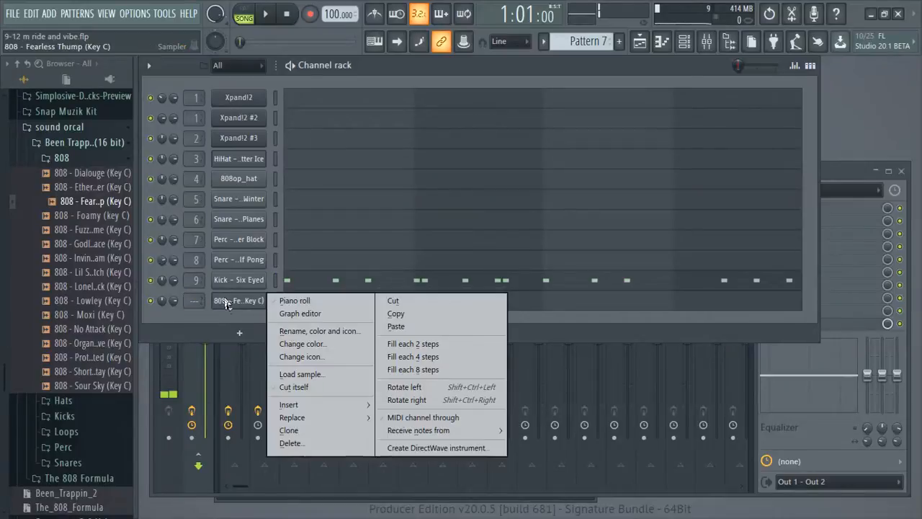
pyautogui.click(397, 325)
pyautogui.press('space')
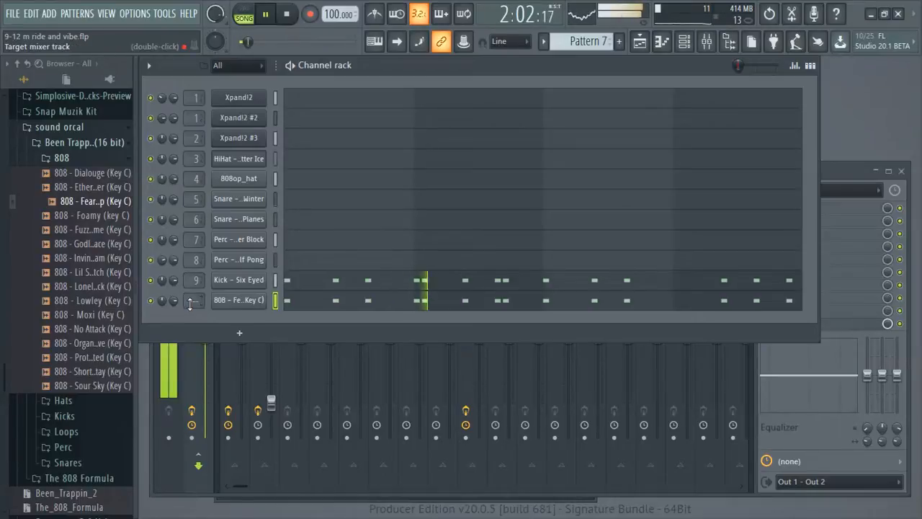
# - Stop playback and route the 808 - Fearless Thump channel to mixer track 10
pyautogui.press('space')
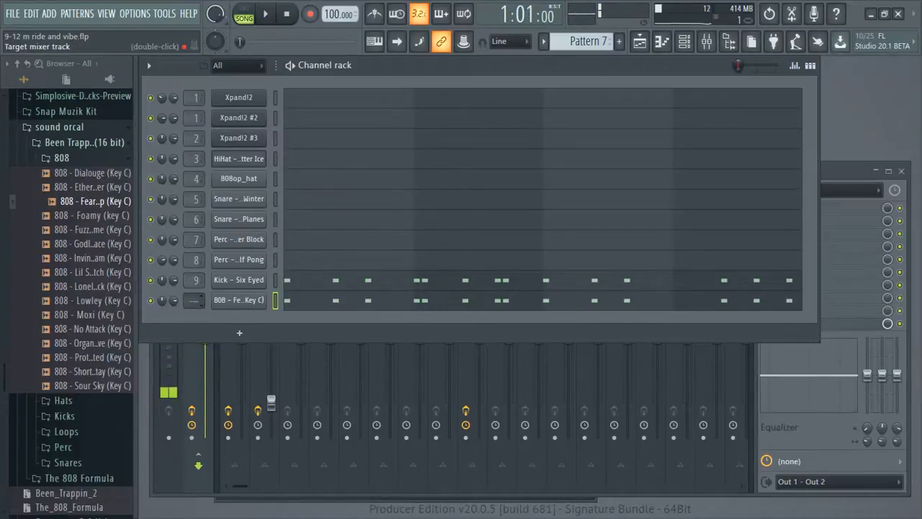
pyautogui.scroll(1, 195, 301)
pyautogui.scroll(9, 194, 301)
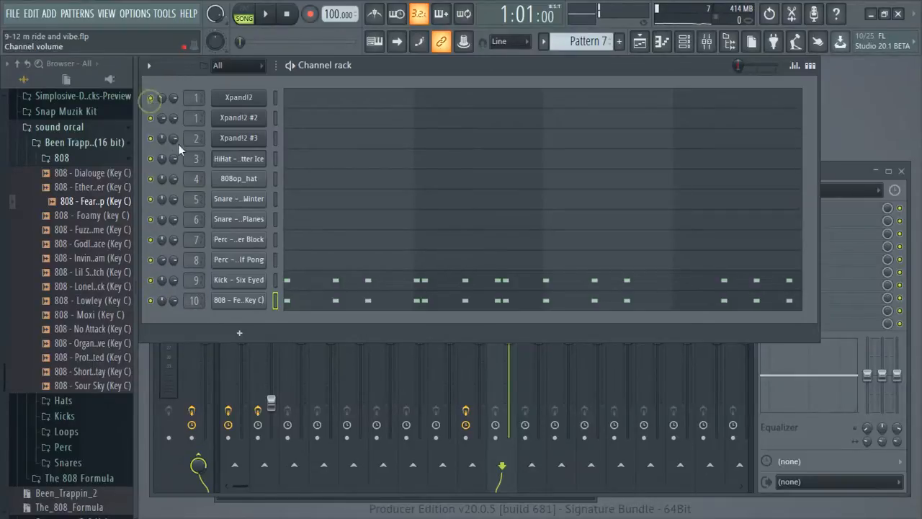
# - Lengthen the 808's opening C5 notes to fill their gaps and add an F5 about three steps long at bar 2, step 8
pyautogui.click(311, 296)
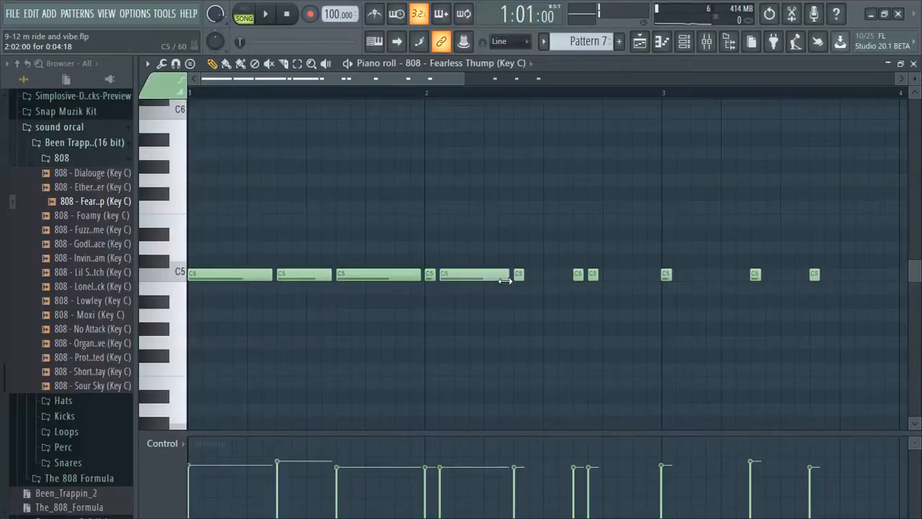
pyautogui.click(529, 234)
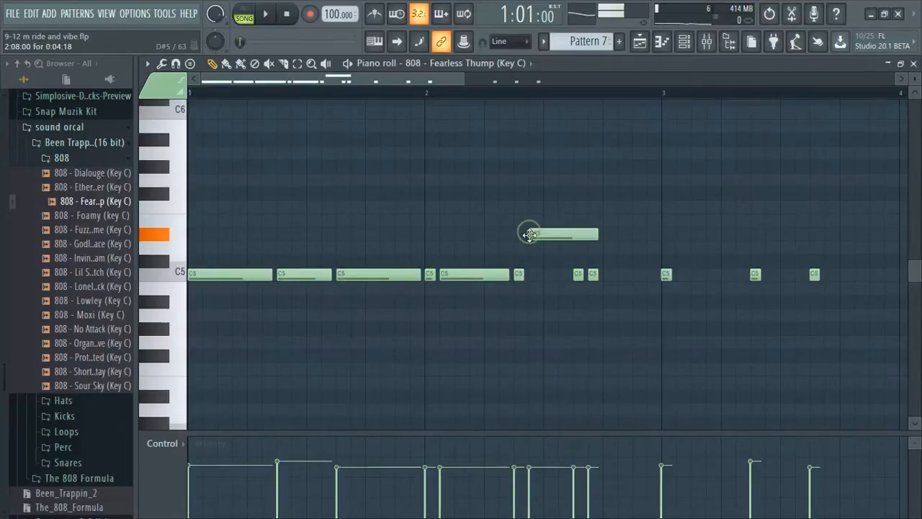
pyautogui.moveTo(552, 235); pyautogui.dragTo(552, 207)
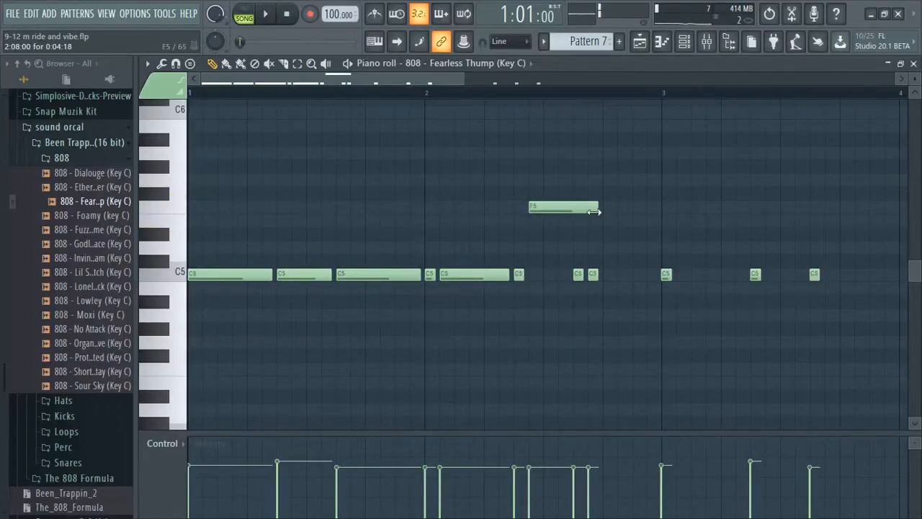
pyautogui.press('space')
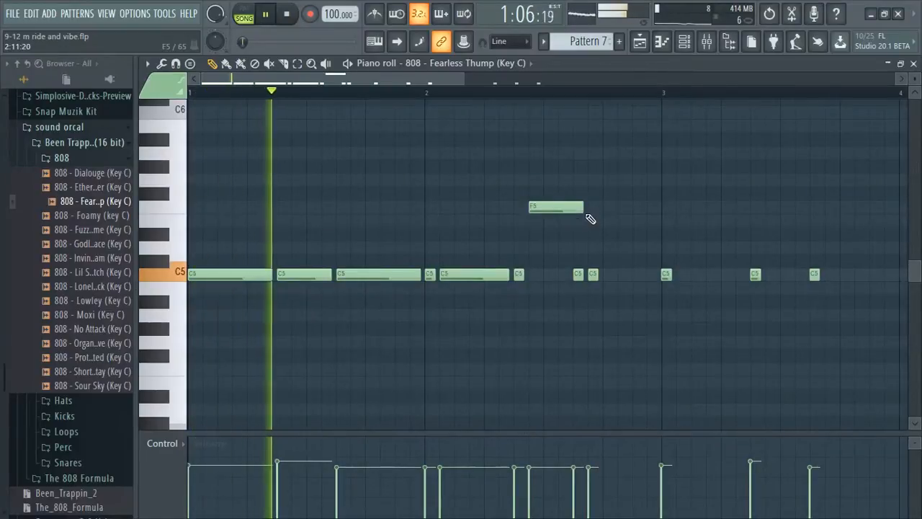
pyautogui.moveTo(585, 207); pyautogui.dragTo(576, 213)
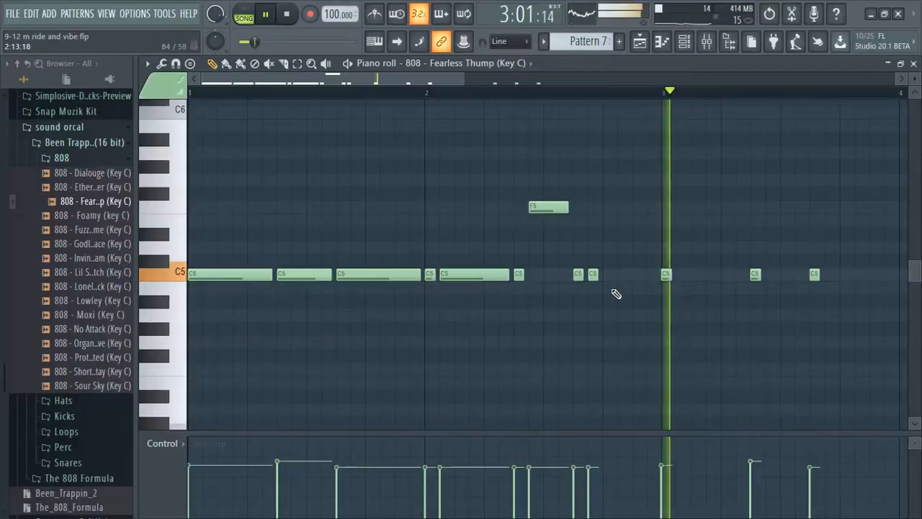
# - Extend the remaining 808 C5 notes through bar 4 so each reaches the next hit, and return to the channel rack
pyautogui.moveTo(596, 277); pyautogui.dragTo(850, 277)
pyautogui.moveTo(433, 85); pyautogui.dragTo(539, 113)
pyautogui.moveTo(509, 276); pyautogui.dragTo(697, 277)
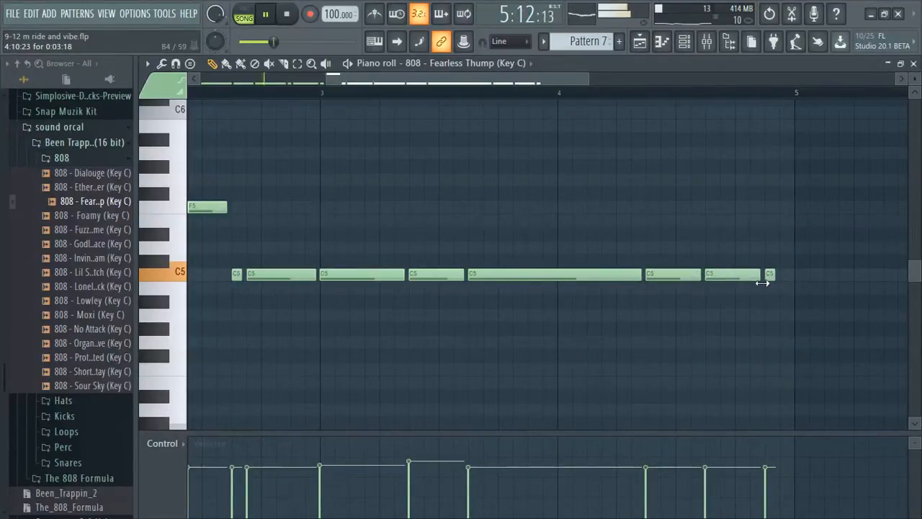
pyautogui.moveTo(773, 279); pyautogui.dragTo(791, 275)
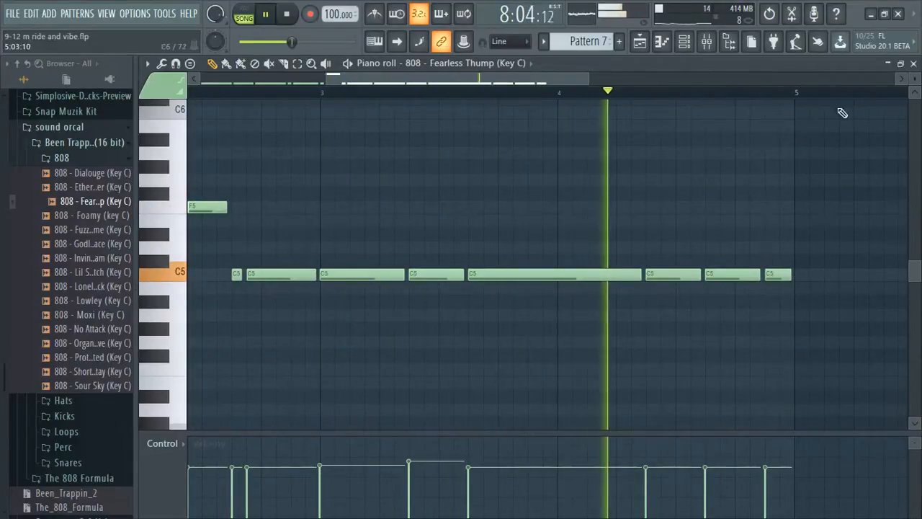
pyautogui.press('F6')
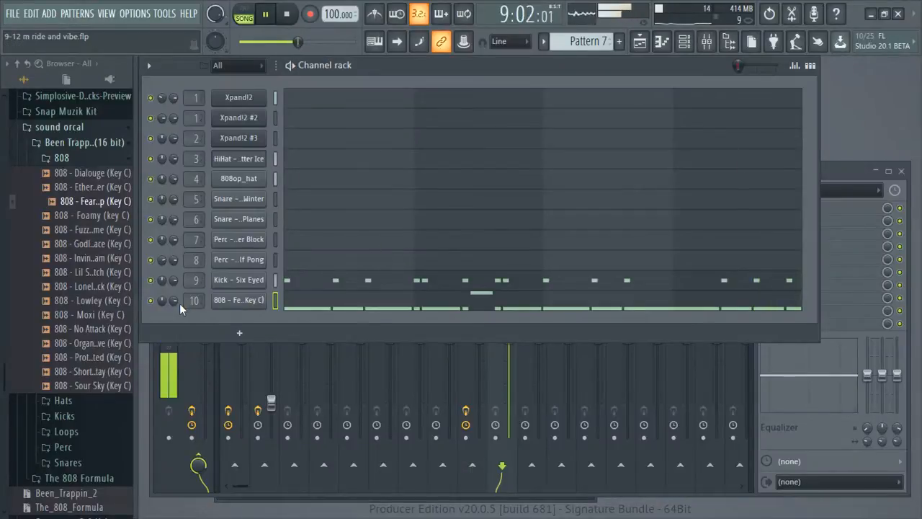
# - Review the 808 - Fearless Thump channel's volume envelope and sample settings during playback
pyautogui.click(234, 300)
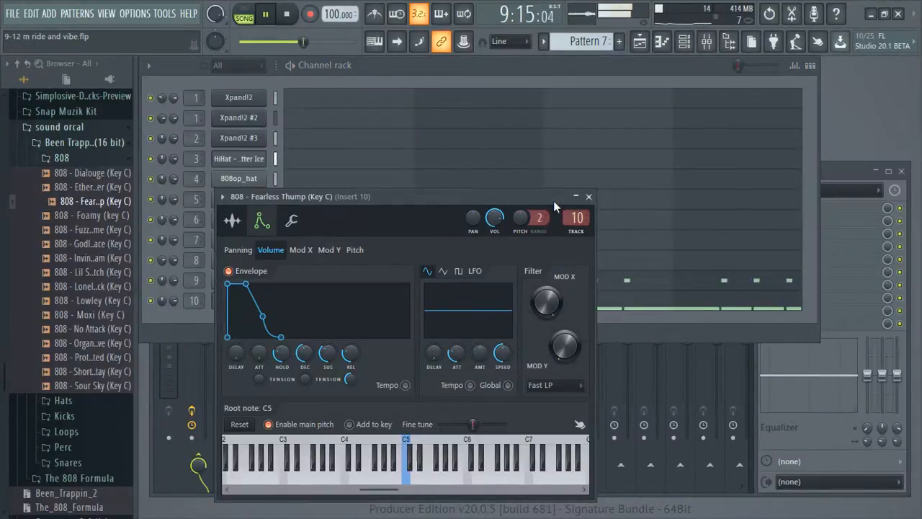
pyautogui.click(233, 220)
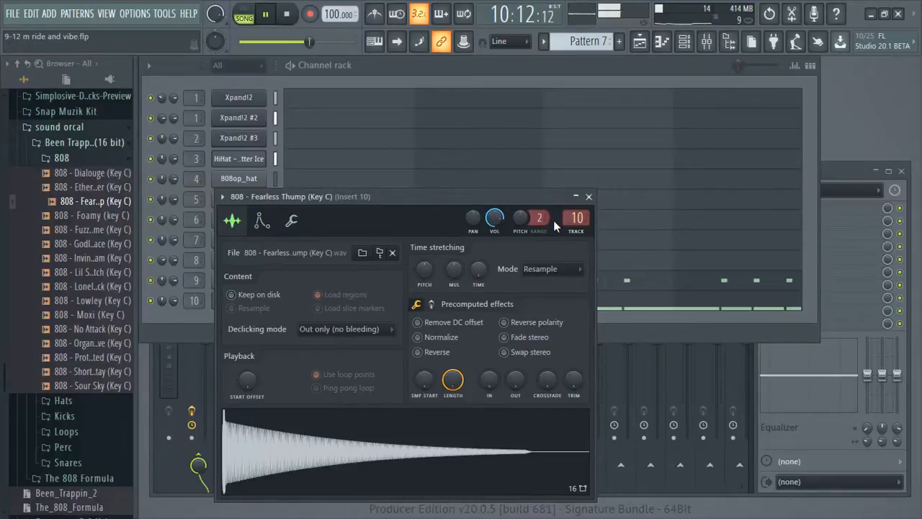
pyautogui.click(589, 196)
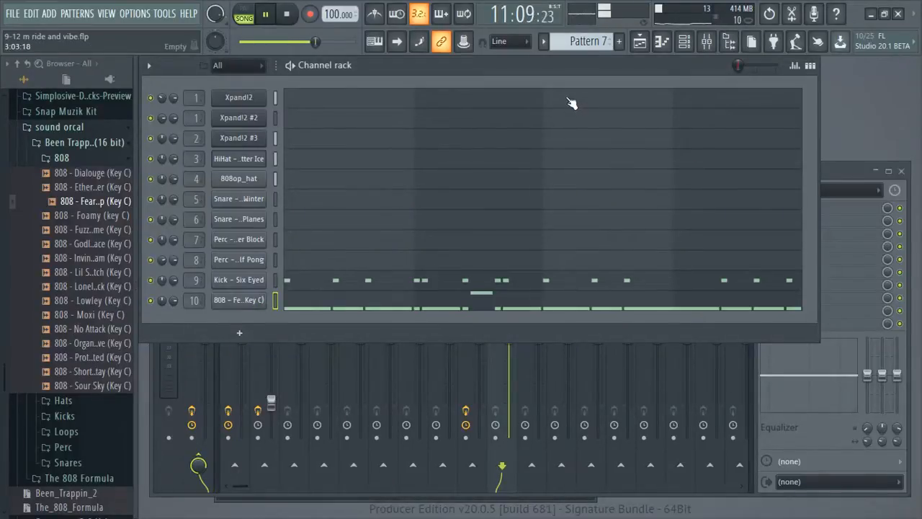
# - Audition the "i do diss" sample in the tag folder of the 9-12drums kit
pyautogui.scroll(15, 114, 245)
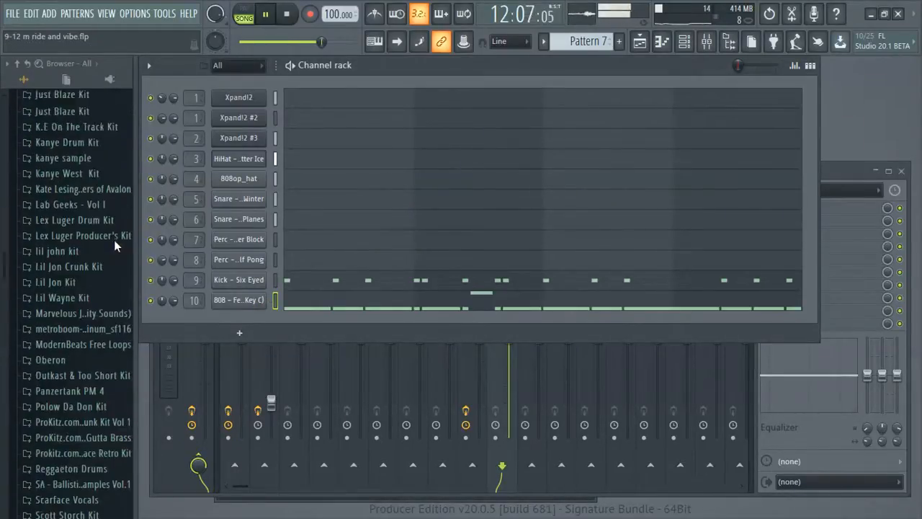
pyautogui.scroll(6, 114, 240)
pyautogui.scroll(-2, 116, 241)
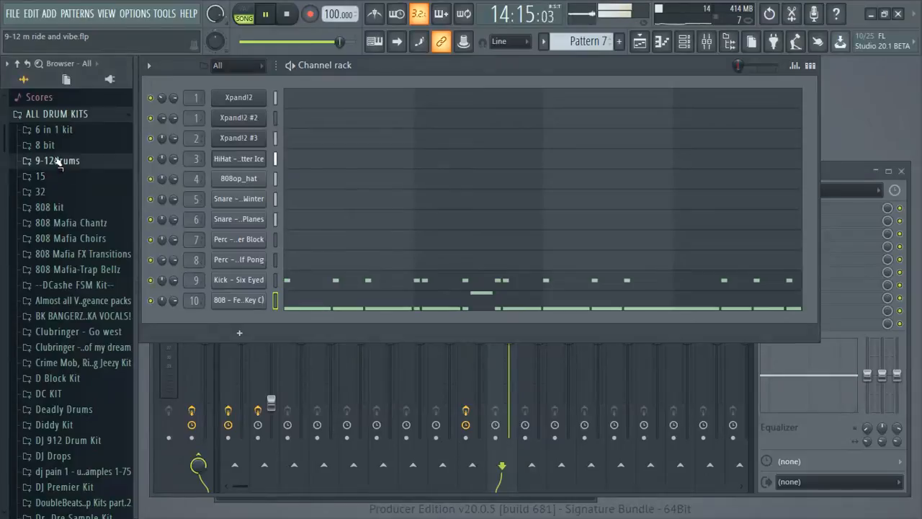
pyautogui.click(57, 160)
pyautogui.click(52, 284)
pyautogui.click(72, 297)
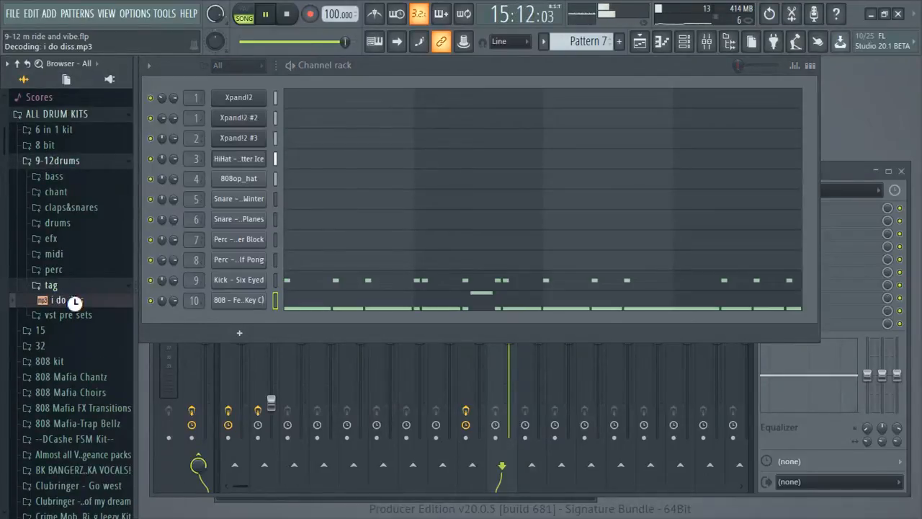
# - Add the "i do diss" tag as a new channel in Pattern 8 and route it to mixer track 11
pyautogui.click(642, 45)
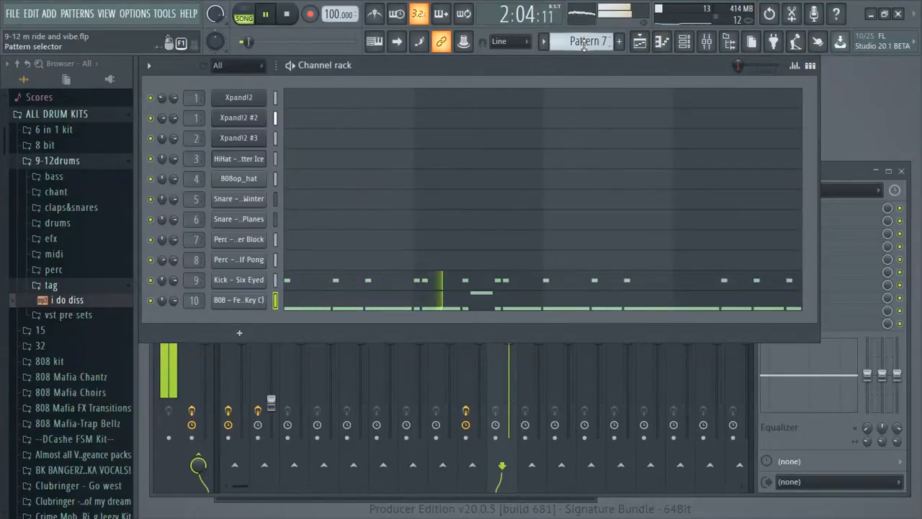
pyautogui.scroll(-1, 583, 45)
pyautogui.moveTo(72, 306); pyautogui.dragTo(196, 319)
pyautogui.scroll(11, 191, 326)
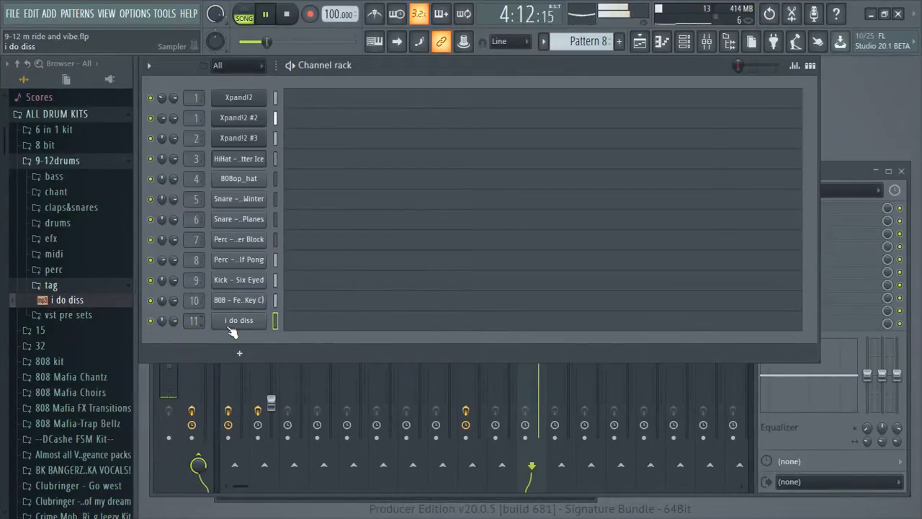
# - Trim the leading silence from the "i do diss" sample and normalize it
pyautogui.click(226, 324)
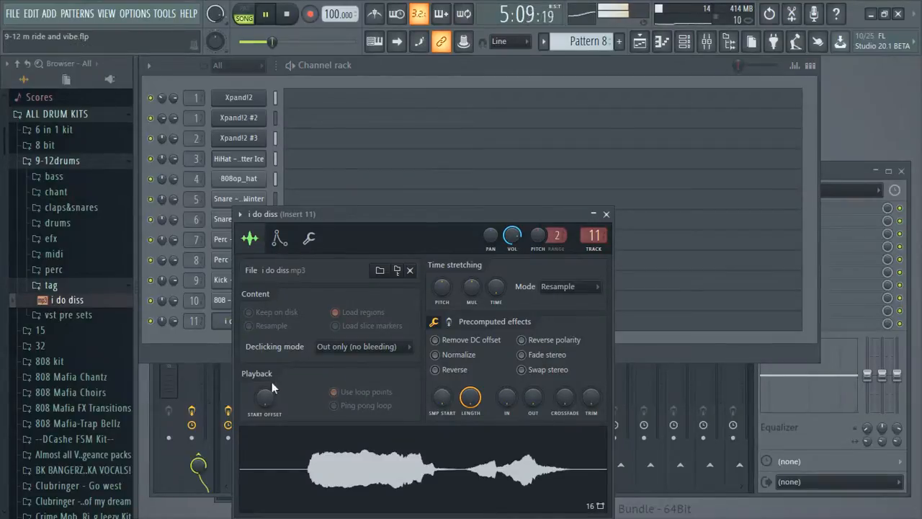
pyautogui.scroll(3, 590, 400)
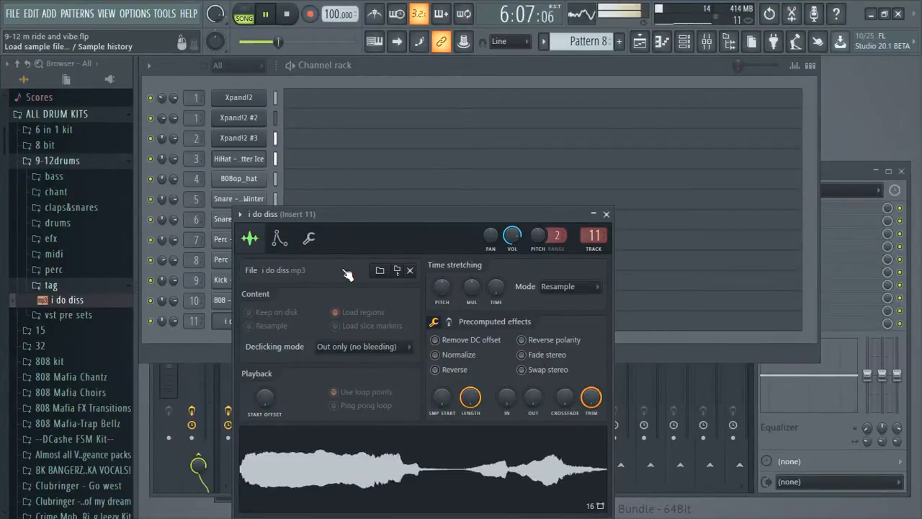
pyautogui.click(436, 354)
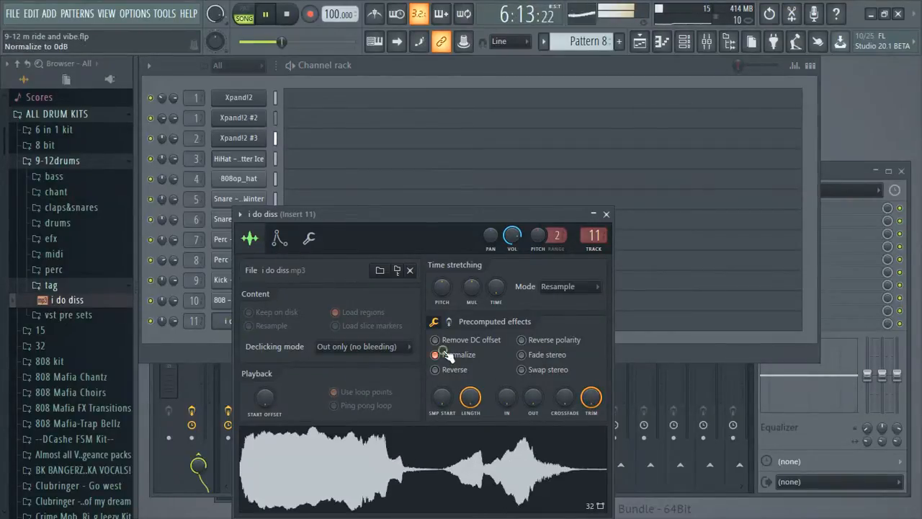
# - Enable the volume envelope of the "i do diss" channel and close its channel settings
pyautogui.click(308, 238)
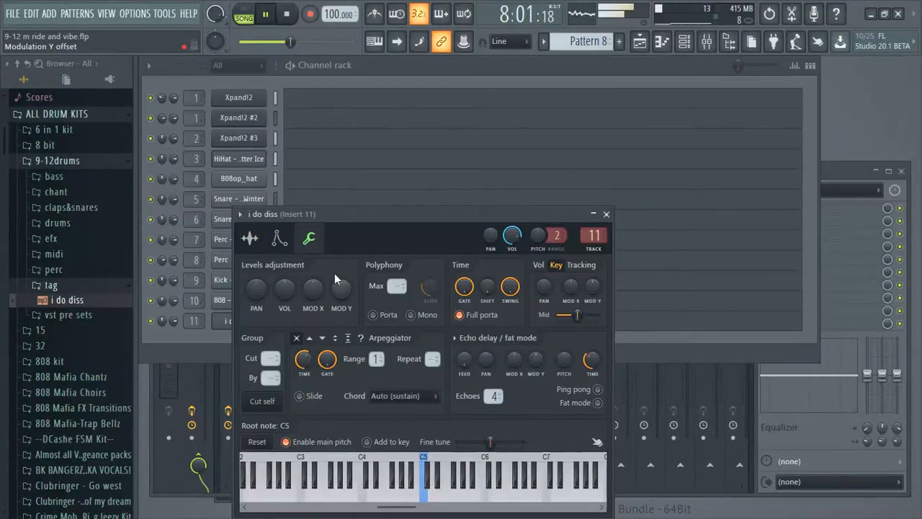
pyautogui.click(250, 239)
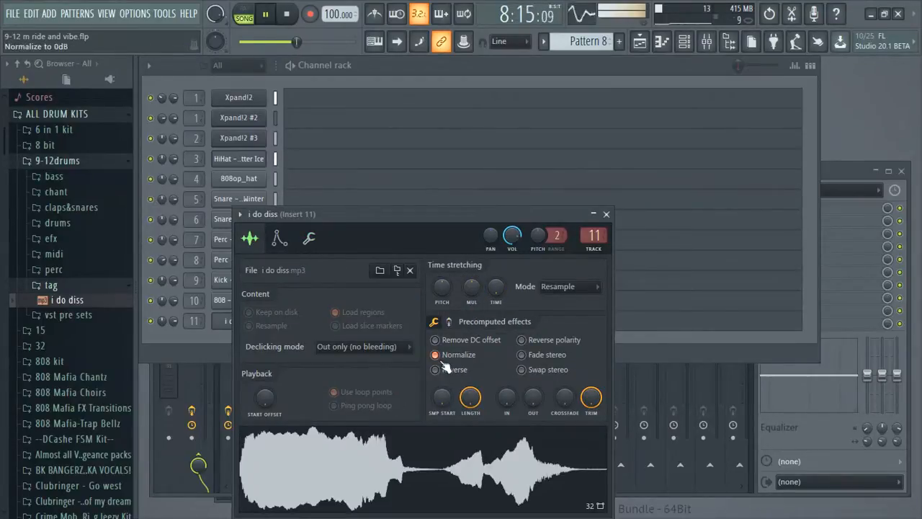
pyautogui.click(276, 240)
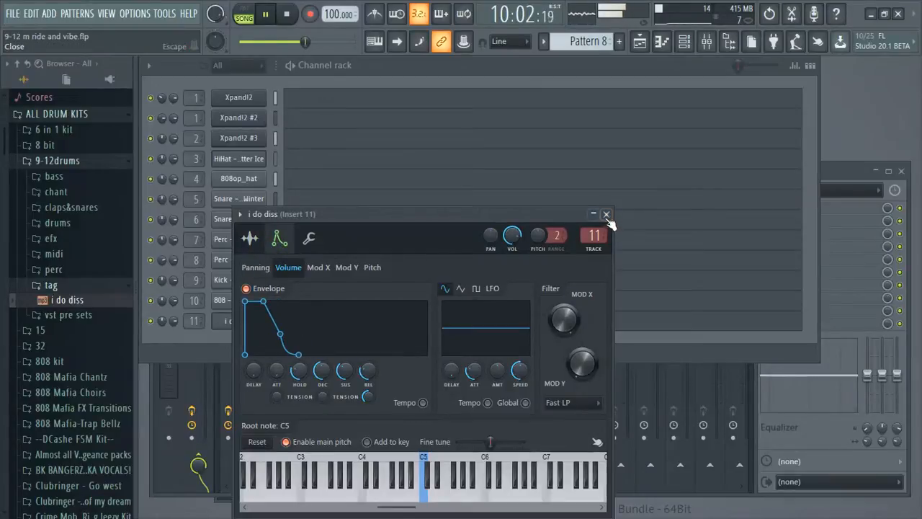
pyautogui.click(607, 215)
# - Program C5 notes for the "i do diss" tag: four short hits in bar 1 and one long note from bar 2 into bar 3
pyautogui.click(400, 317)
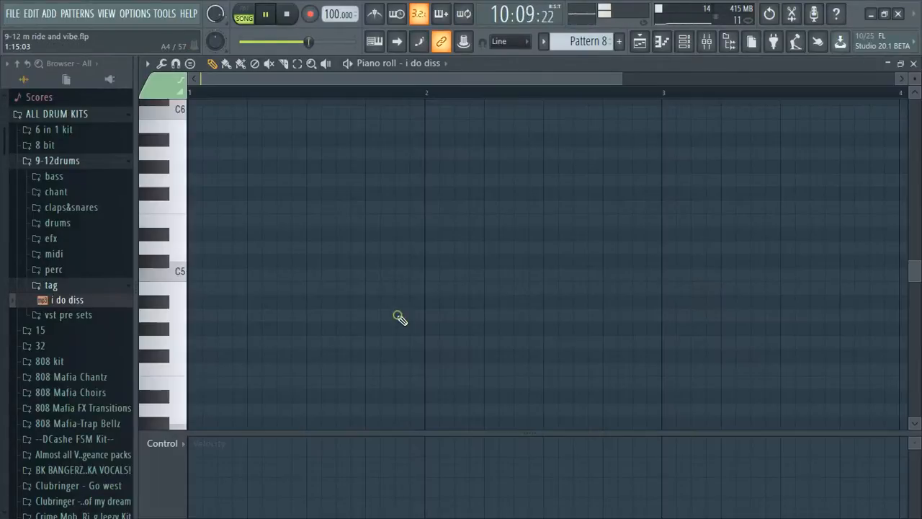
pyautogui.click(209, 273)
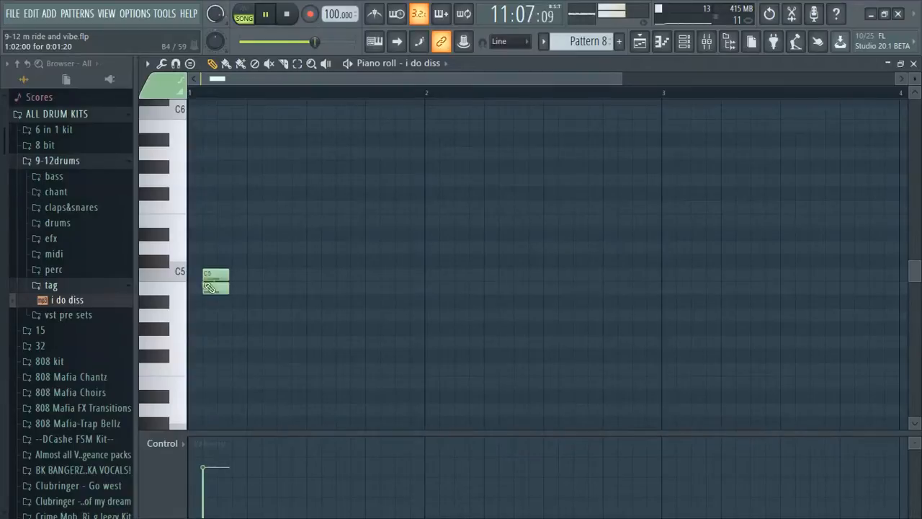
pyautogui.moveTo(212, 276); pyautogui.dragTo(287, 273)
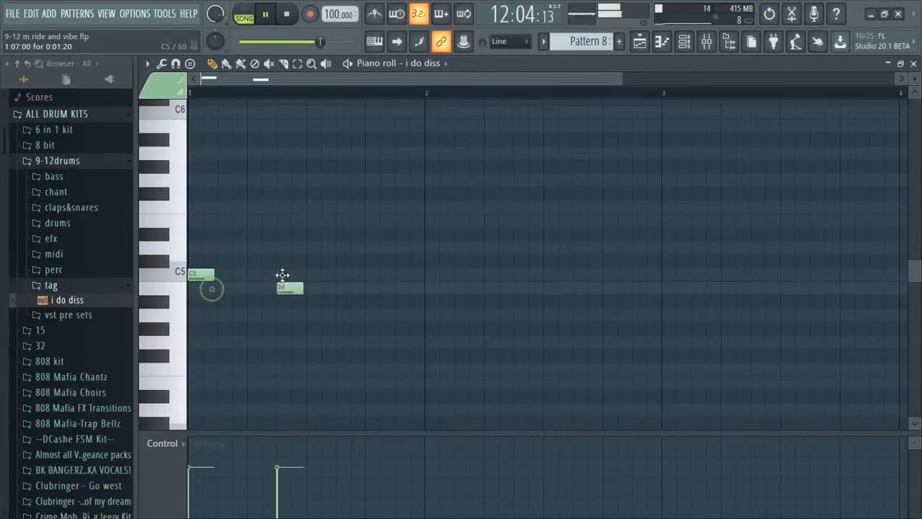
pyautogui.click(339, 274)
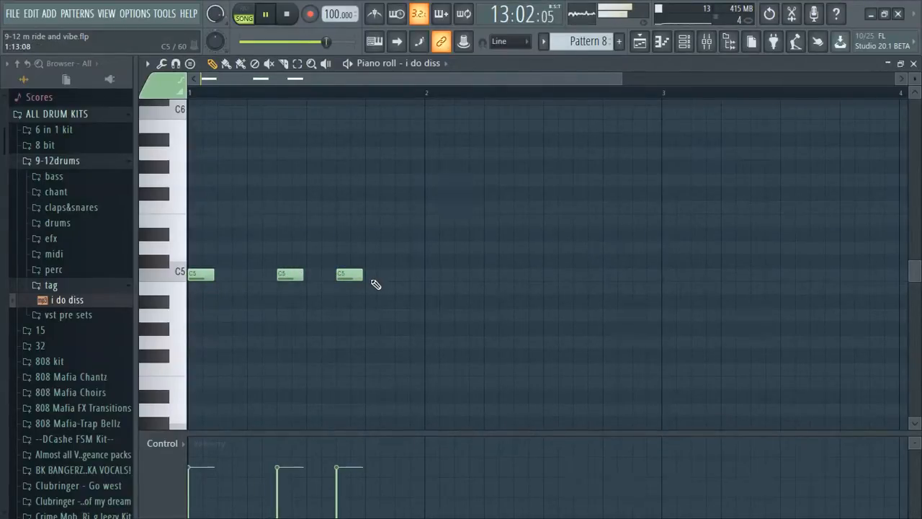
pyautogui.click(367, 275)
pyautogui.click(428, 274)
pyautogui.moveTo(450, 275); pyautogui.dragTo(769, 290)
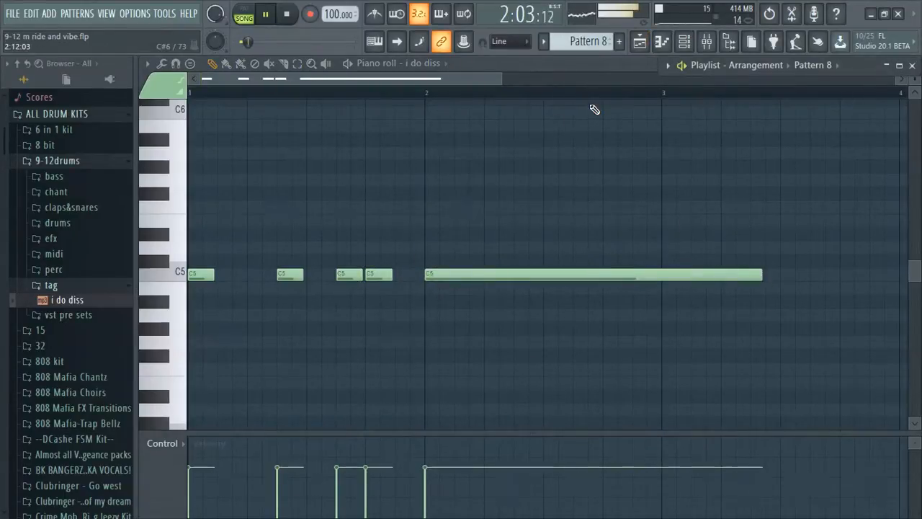
# - Place a Pattern 8 clip on Track 8 of the playlist, starting at bar 3
pyautogui.click(639, 41)
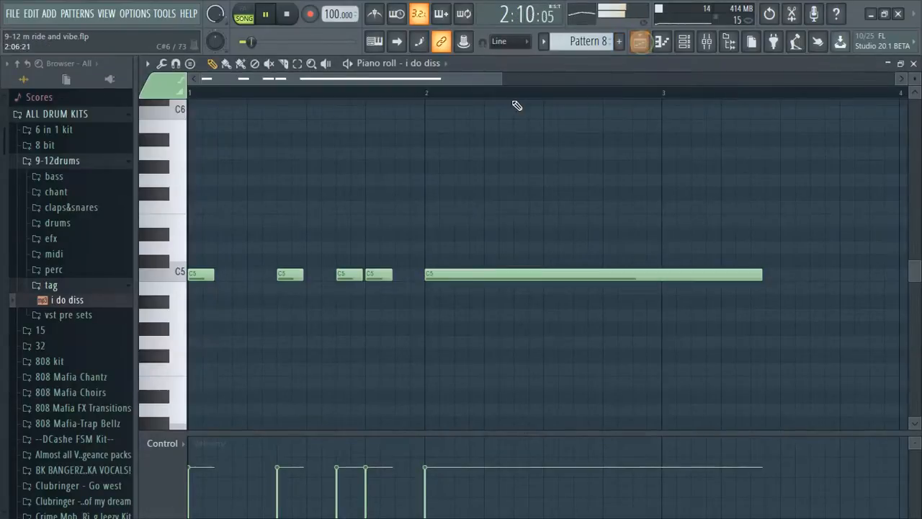
pyautogui.click(646, 46)
pyautogui.click(640, 42)
pyautogui.click(640, 42)
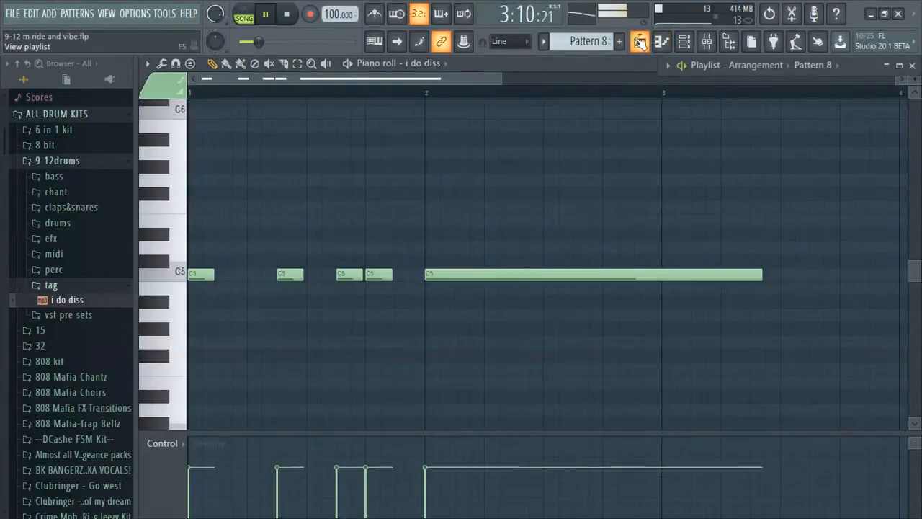
pyautogui.click(830, 66)
pyautogui.click(418, 387)
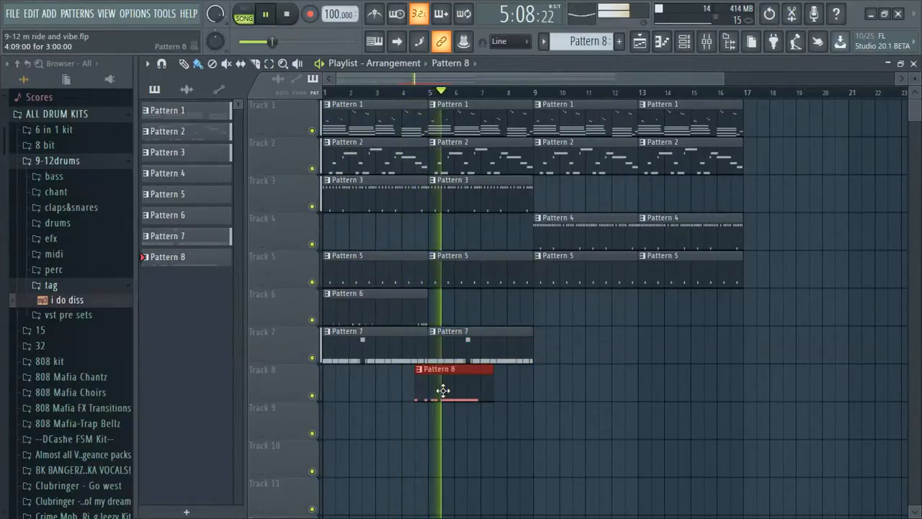
pyautogui.moveTo(476, 396); pyautogui.dragTo(430, 398)
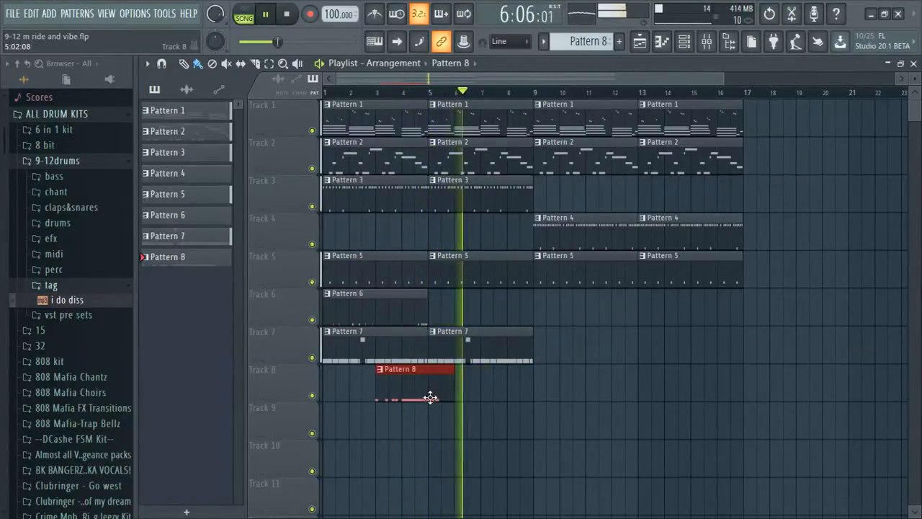
# - Stop playback and save the project
pyautogui.press('space')
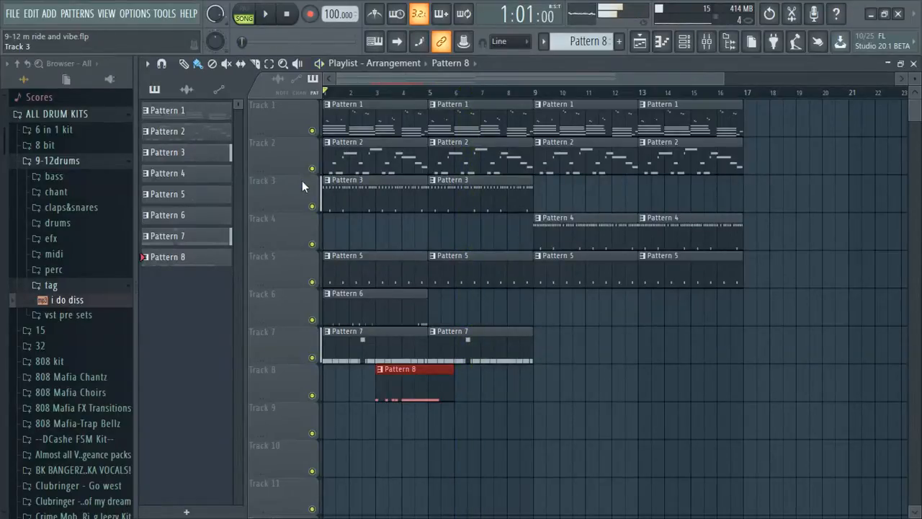
pyautogui.click(10, 15)
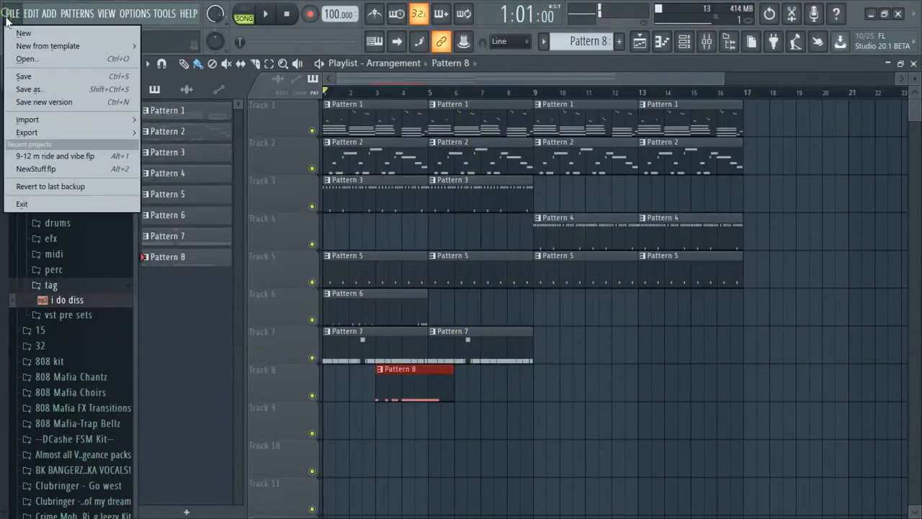
pyautogui.click(33, 85)
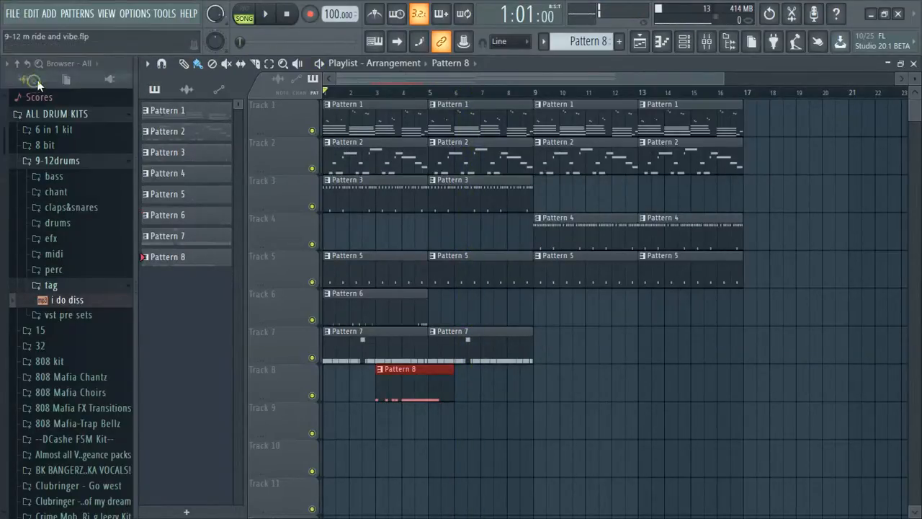
# - Load the "vibe rise1" mixer track state onto Insert 11
pyautogui.click(914, 64)
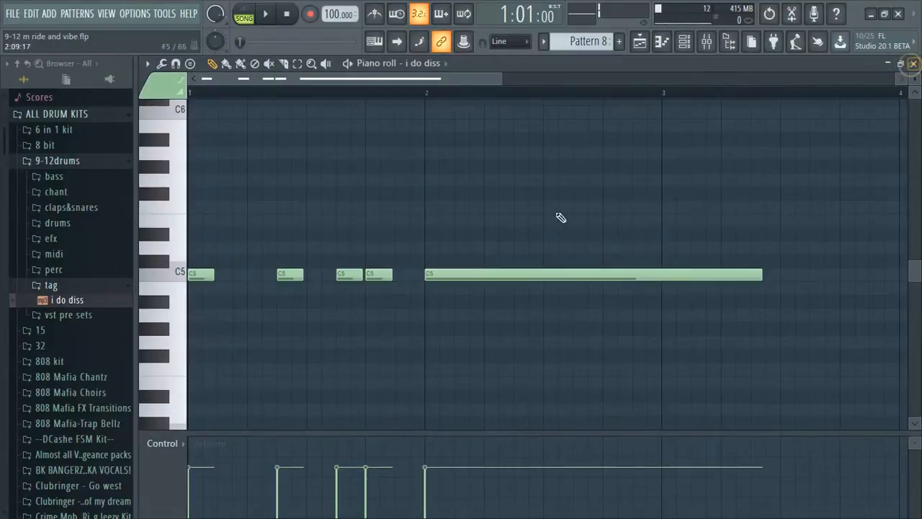
pyautogui.click(914, 64)
pyautogui.click(847, 171)
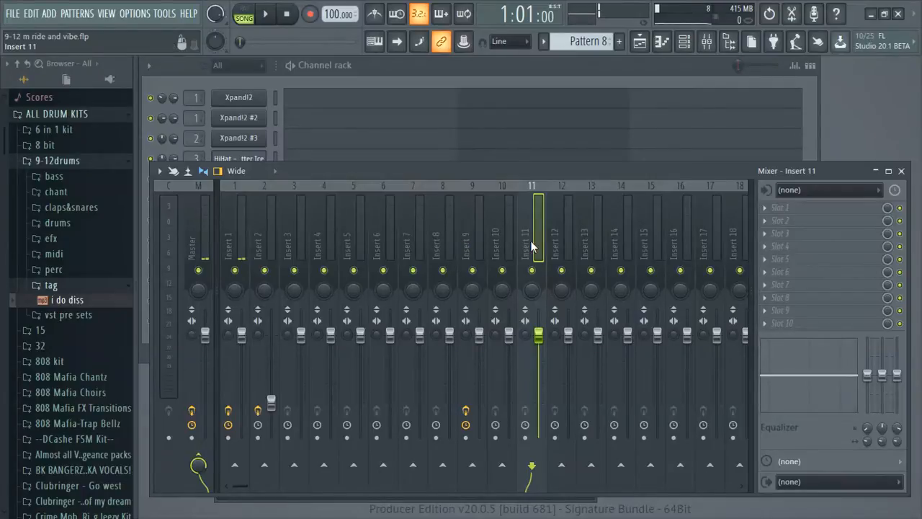
pyautogui.rightClick(531, 241)
pyautogui.moveTo(580, 243)
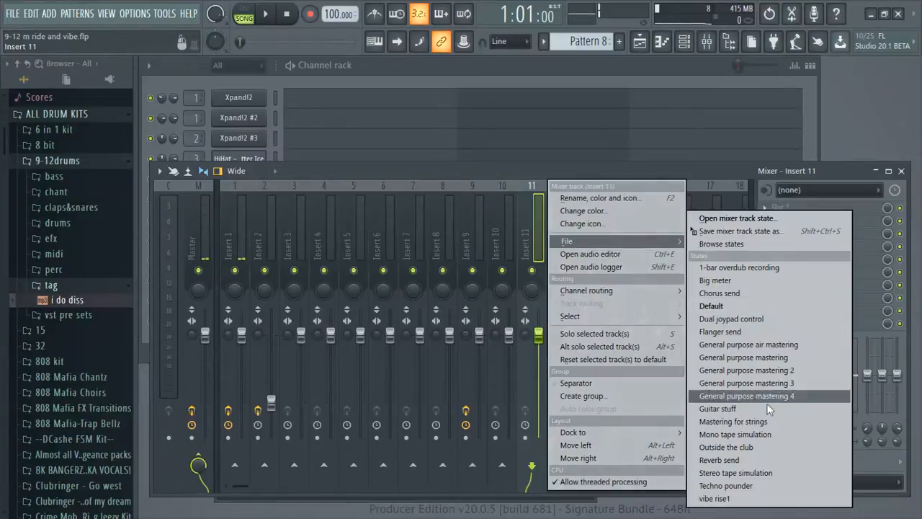
pyautogui.click(762, 498)
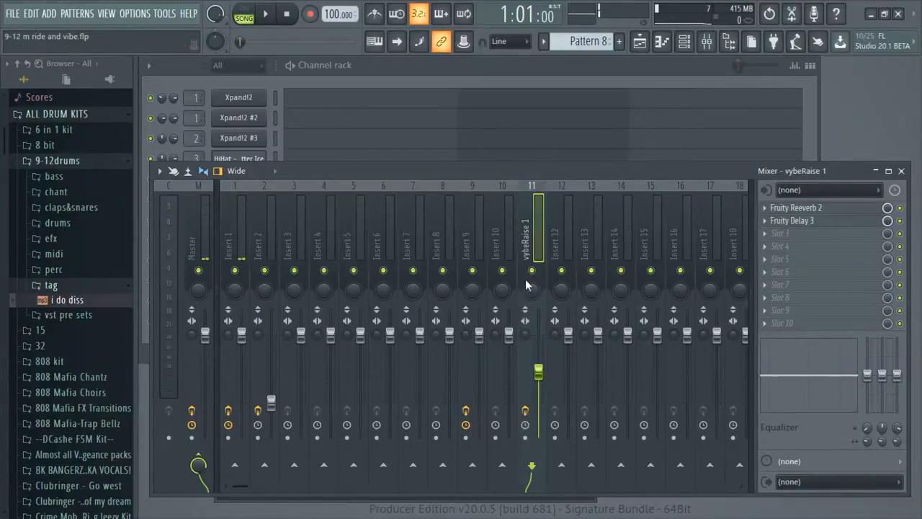
# - During playback, pan the tag's mixer track 11 slightly right and set its volume to about 74% (-6.2 dB)
pyautogui.press('space')
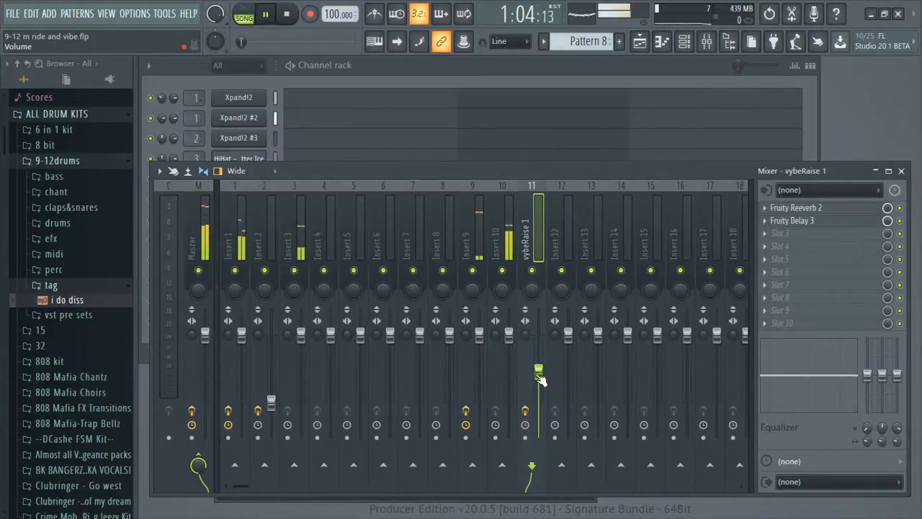
pyautogui.moveTo(532, 294)
pyautogui.mouseDown()
pyautogui.moveTo(533, 280)
pyautogui.moveTo(534, 288)
pyautogui.mouseUp()
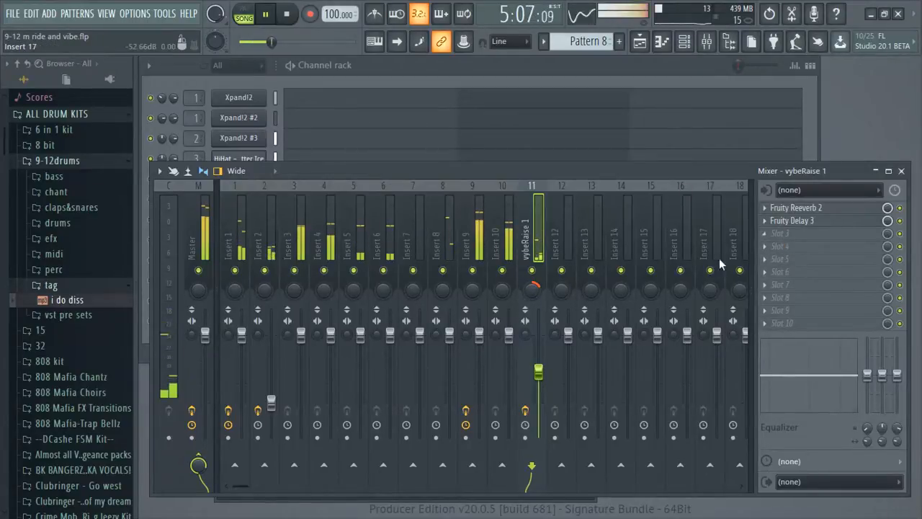
pyautogui.moveTo(538, 371); pyautogui.dragTo(538, 362)
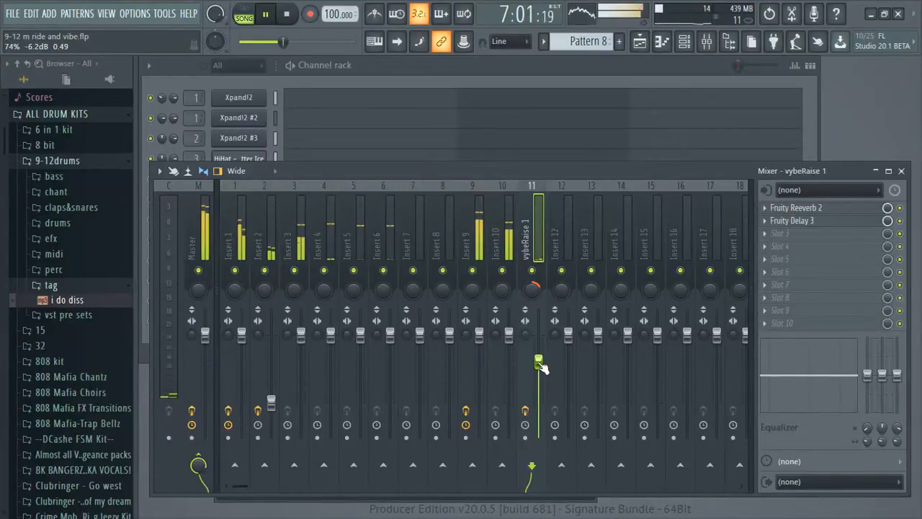
pyautogui.press('space')
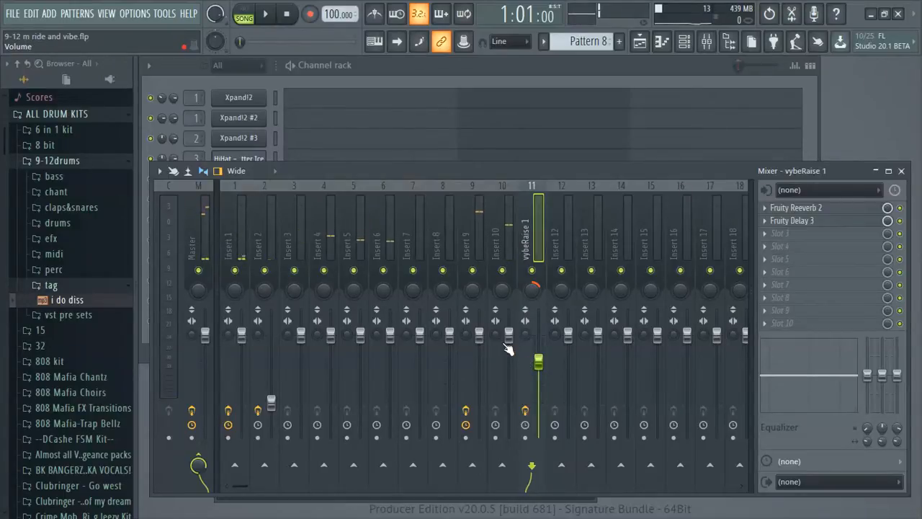
# - Play the arrangement, lower the Insert 3 mixer volume to about 81% (-4.4 dB), and pan it slightly right
pyautogui.click(640, 41)
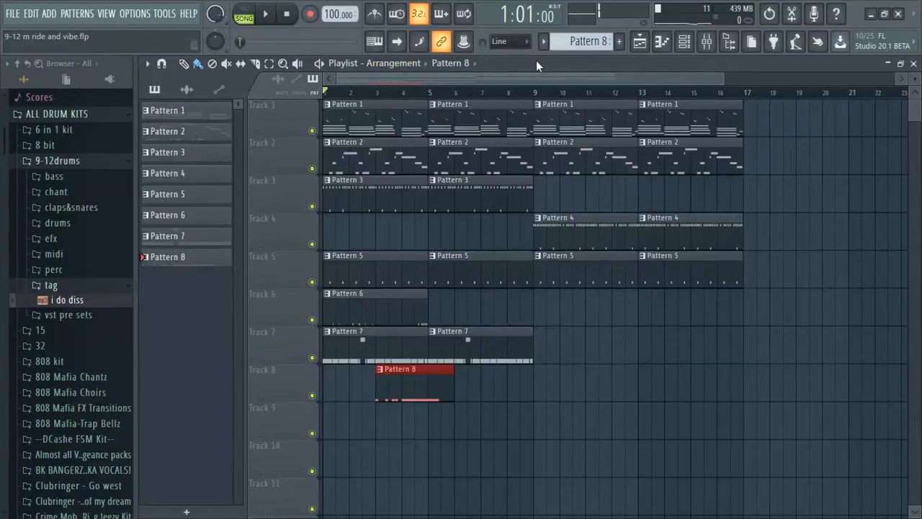
pyautogui.click(270, 16)
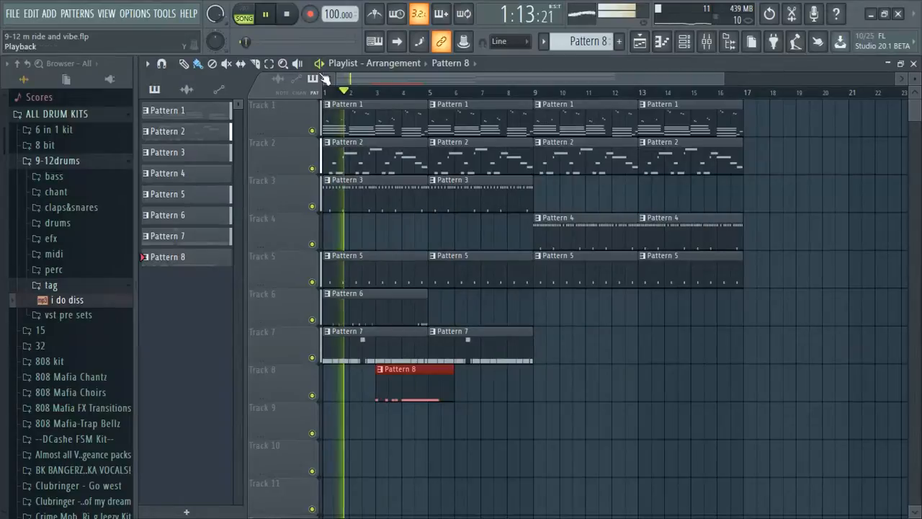
pyautogui.press('F5')
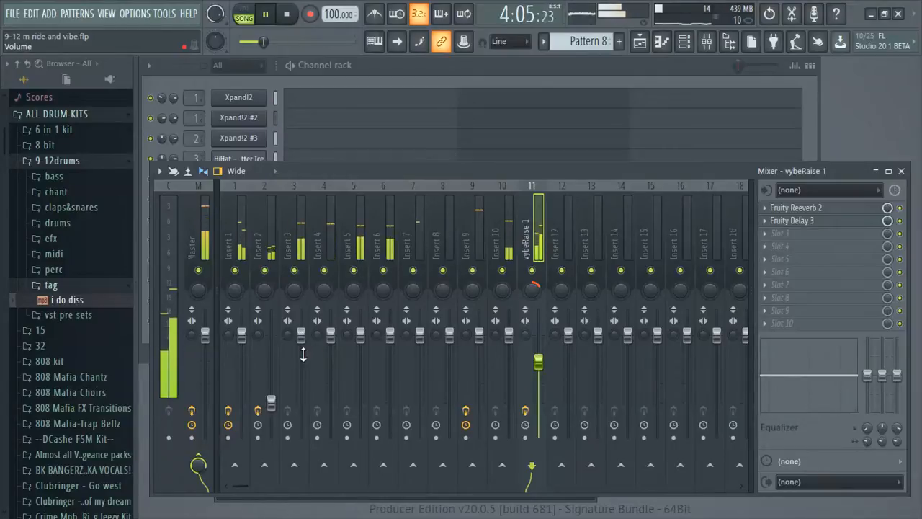
pyautogui.moveTo(301, 336); pyautogui.dragTo(300, 355)
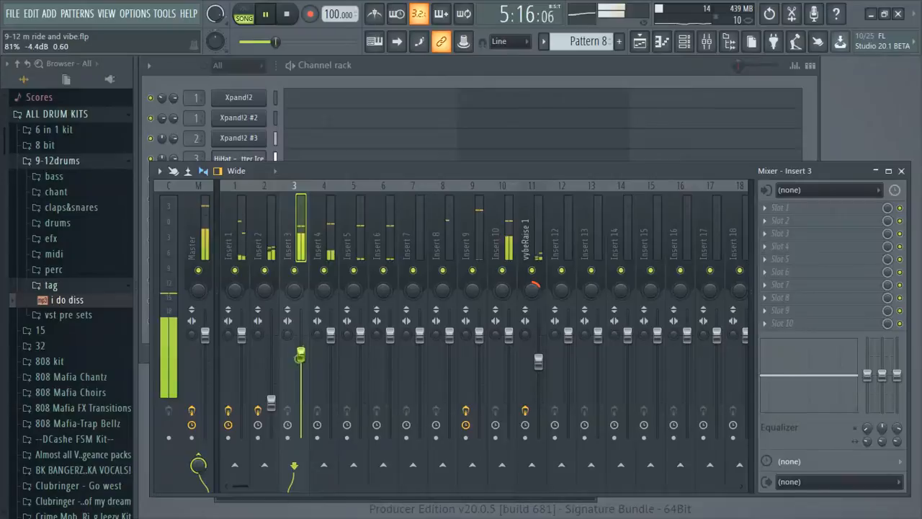
pyautogui.moveTo(300, 296); pyautogui.dragTo(300, 281)
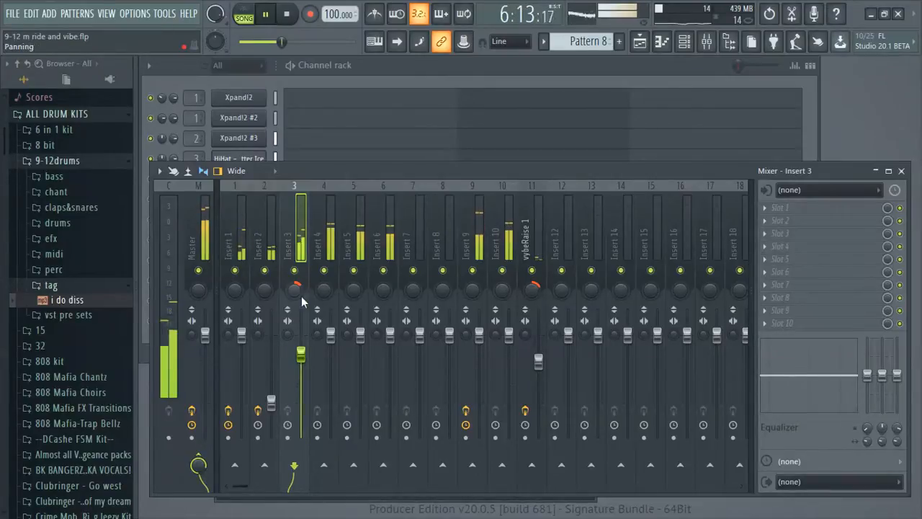
pyautogui.press('space')
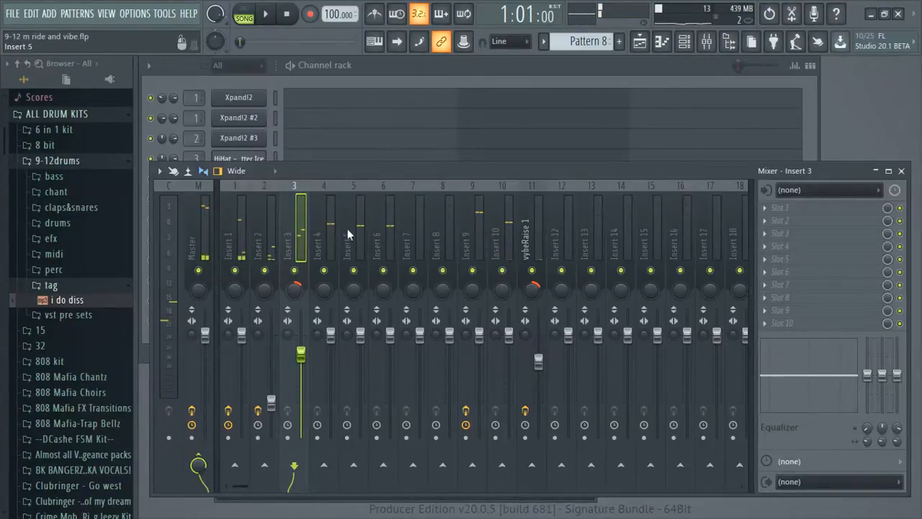
# - Solo mixer track Insert 3 and select Pattern 3 in the channel rack
pyautogui.rightClick(303, 273)
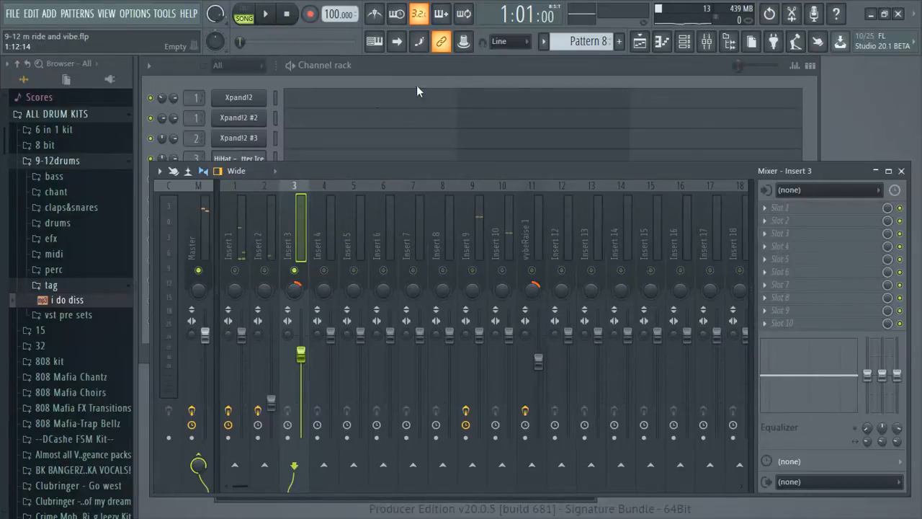
pyautogui.click(431, 62)
pyautogui.scroll(-2, 564, 42)
pyautogui.scroll(-3, 564, 41)
pyautogui.scroll(-1, 564, 45)
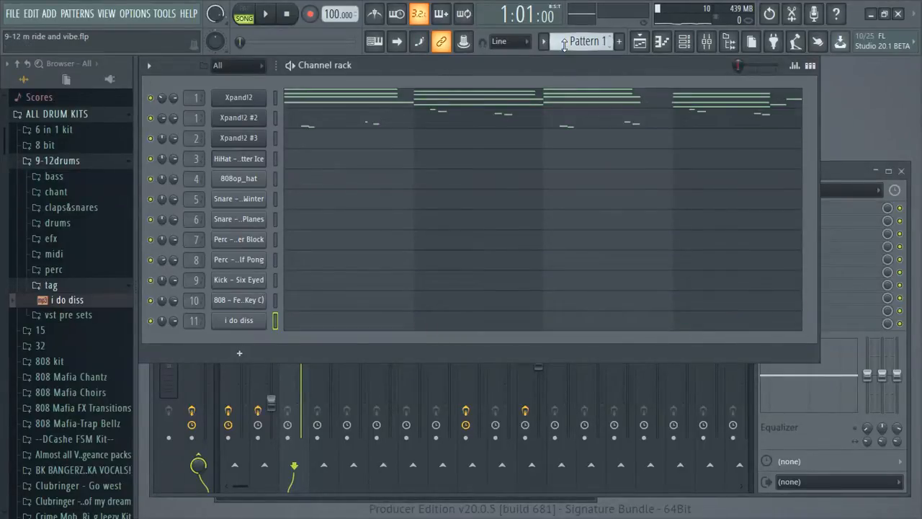
pyautogui.scroll(2, 564, 45)
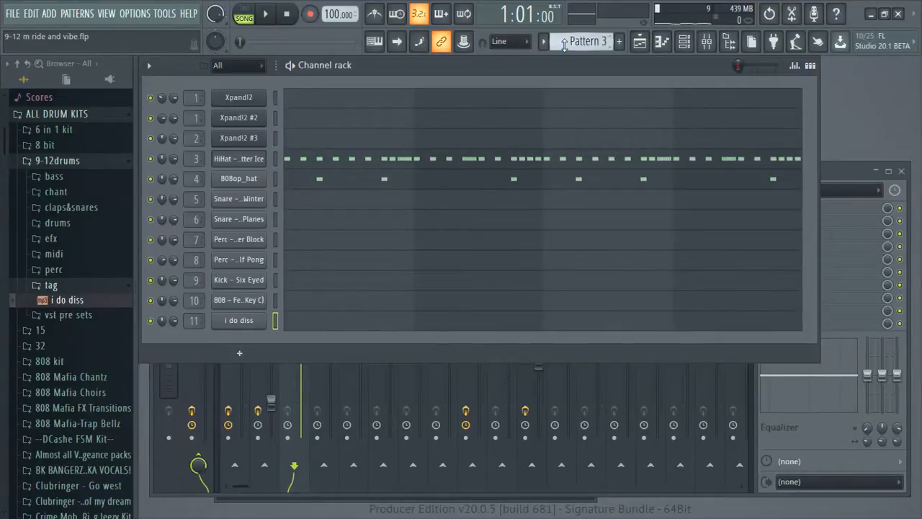
# - Open the HiHat - Bitter Ice piano roll in Pattern 3 and pan its individual notes alternately left and right through the first bars
pyautogui.click(245, 160)
pyautogui.click(256, 164)
pyautogui.click(247, 160)
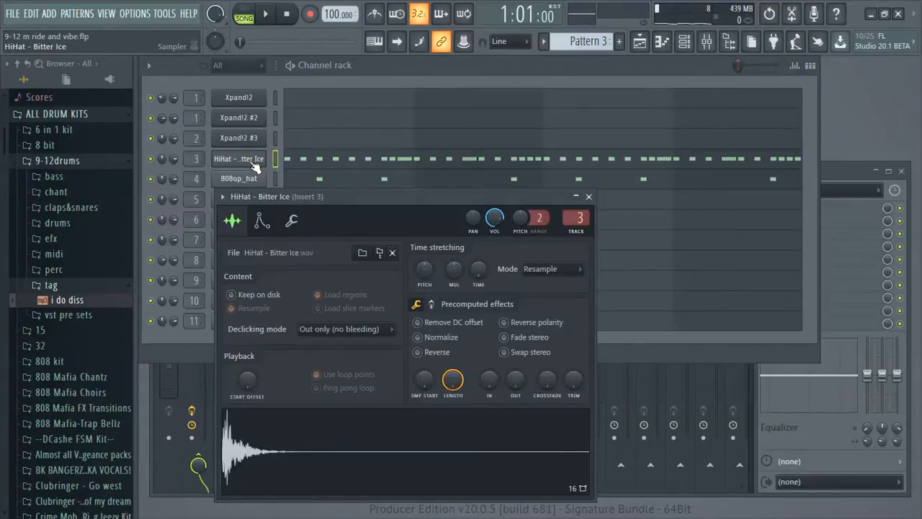
pyautogui.click(254, 160)
pyautogui.click(303, 162)
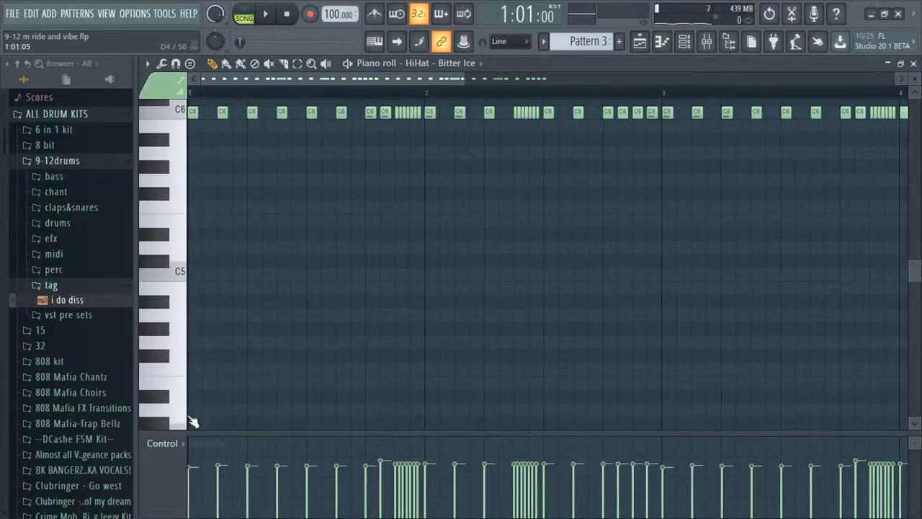
pyautogui.click(178, 444)
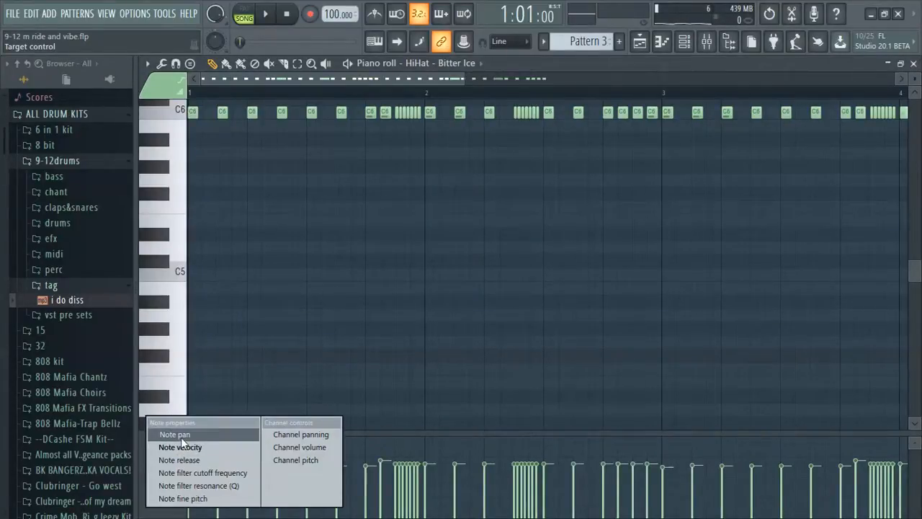
pyautogui.click(180, 437)
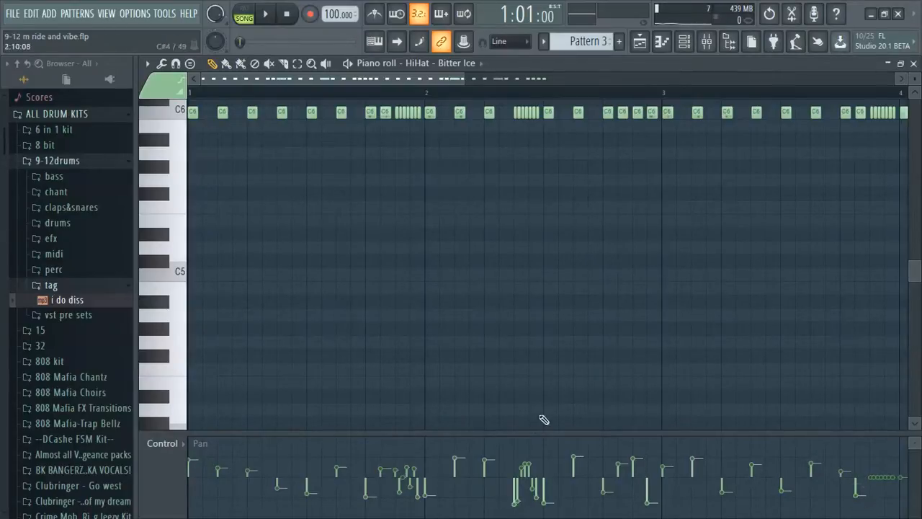
# - Vary the note pan of the remaining Pattern 3 hi-hats up to bar 5, and play the pattern on its own
pyautogui.moveTo(352, 80); pyautogui.dragTo(496, 80)
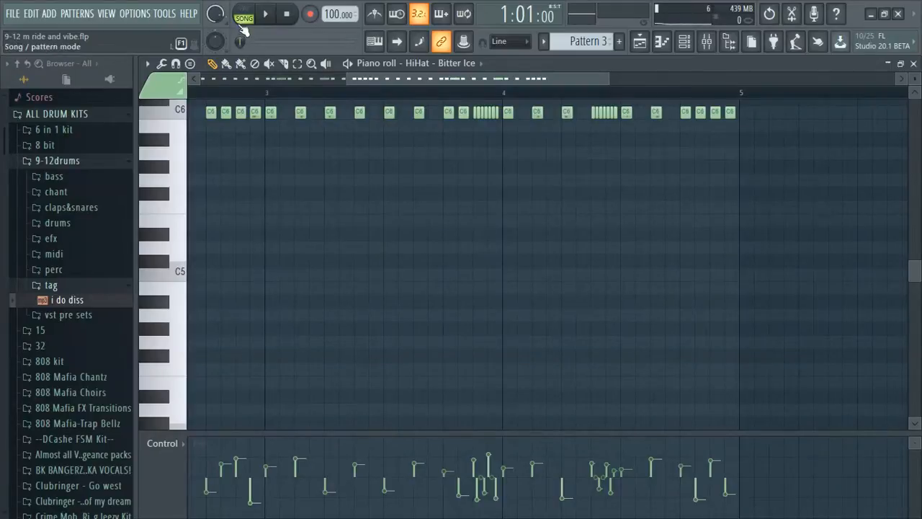
pyautogui.press('space')
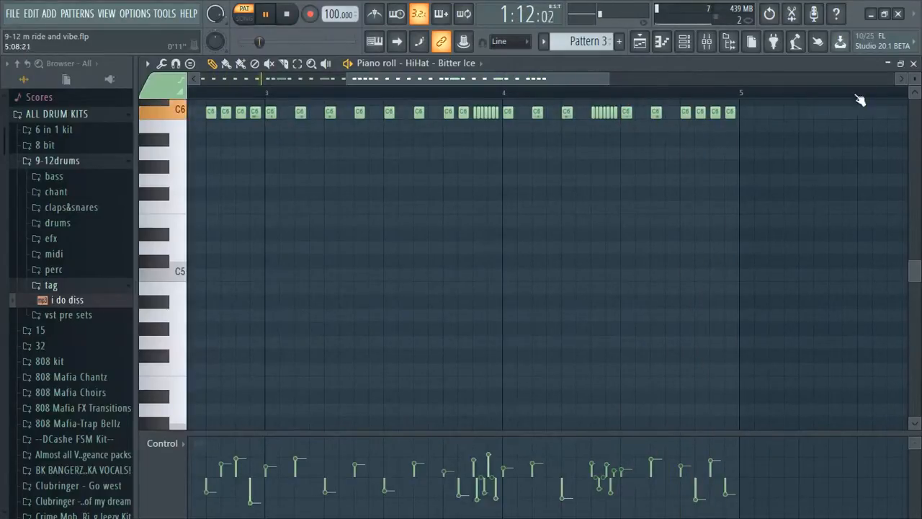
pyautogui.click(913, 63)
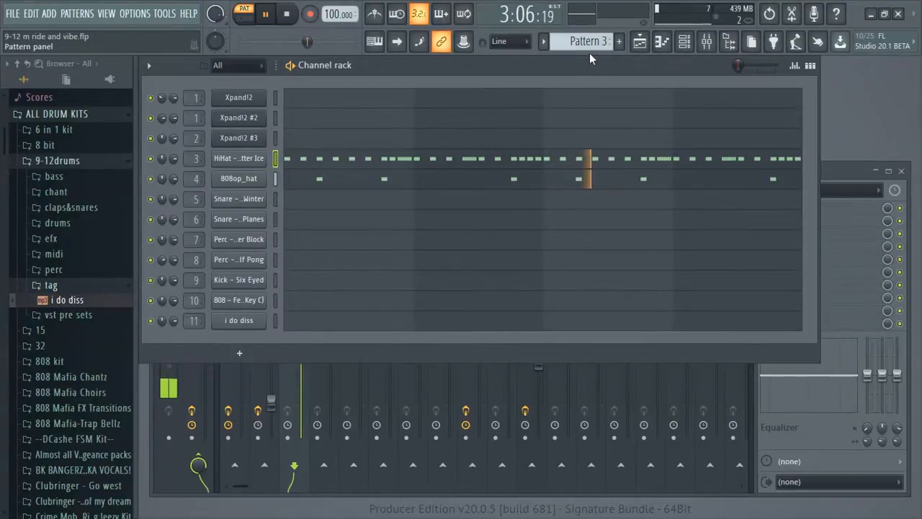
# - In Pattern 4's HiHat - Bitter Ice piano roll, stop playback and alternate the note pan left and right through most of the first three bars
pyautogui.scroll(-1, 589, 49)
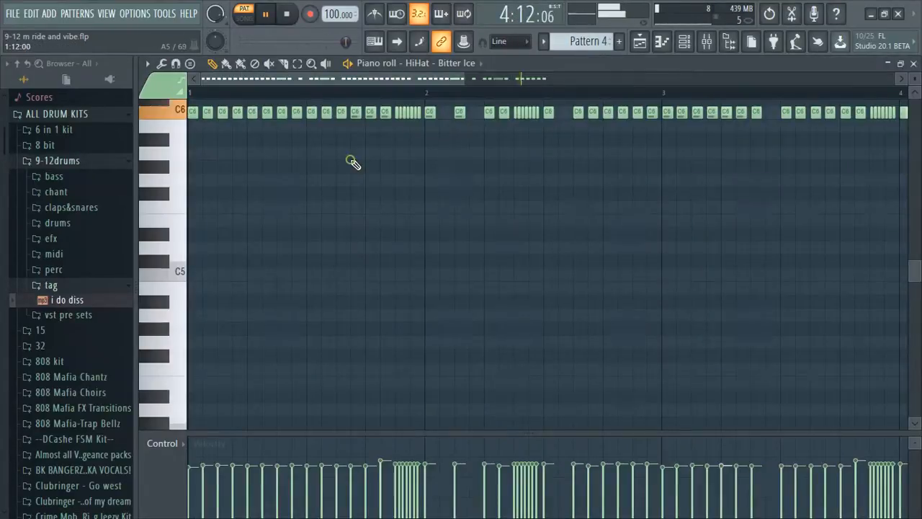
pyautogui.click(354, 159)
pyautogui.click(169, 445)
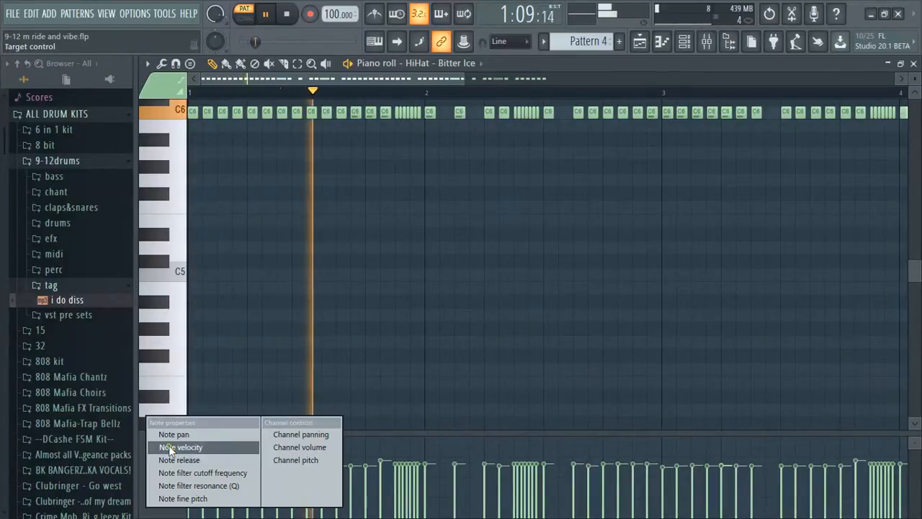
pyautogui.click(295, 460)
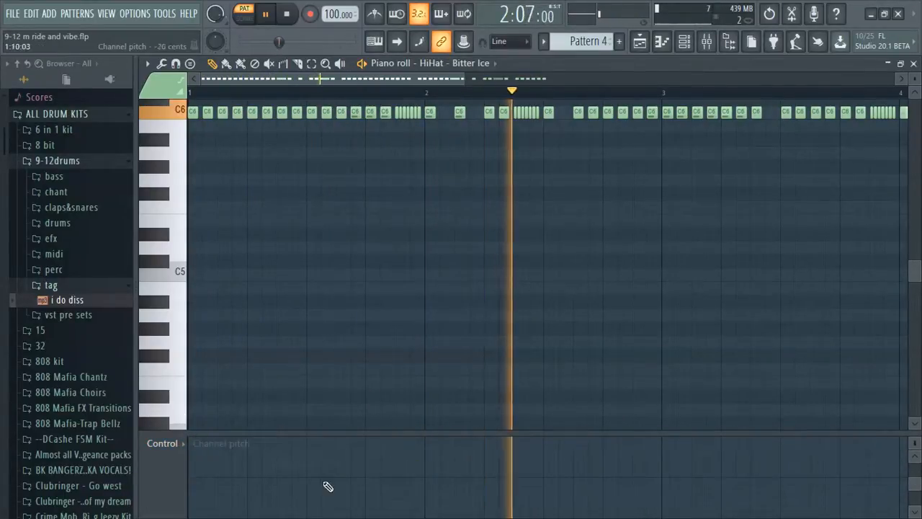
pyautogui.press('space')
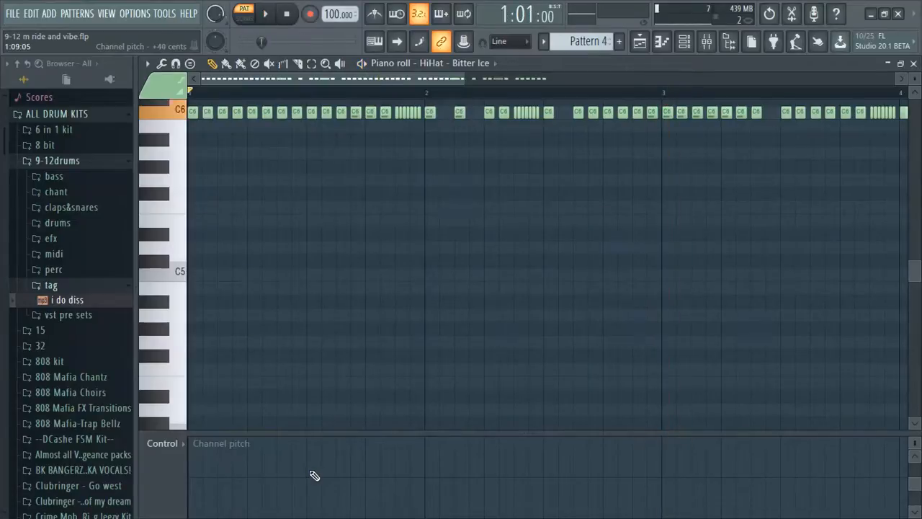
pyautogui.click(163, 445)
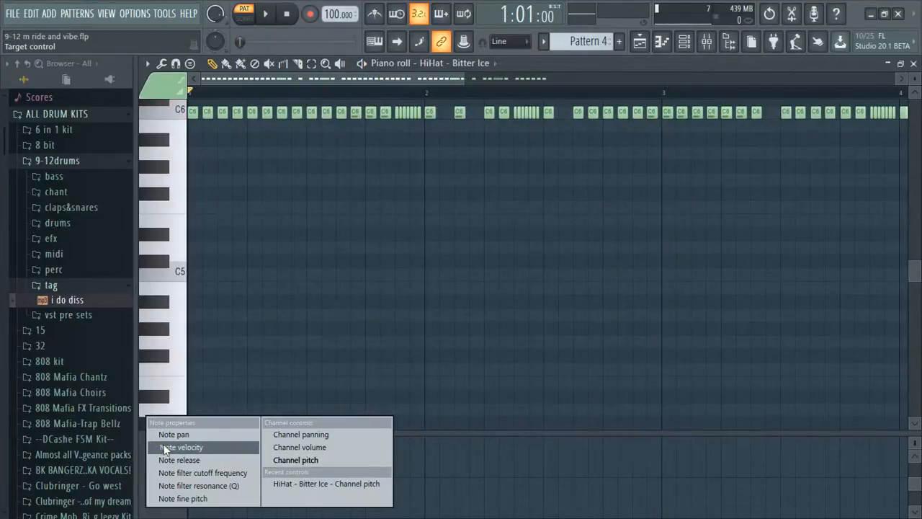
pyautogui.click(170, 435)
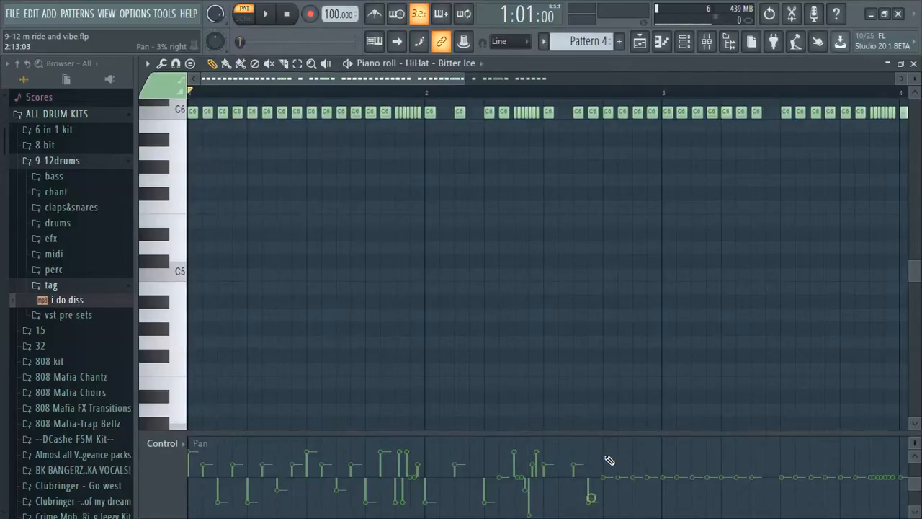
pyautogui.click(634, 464)
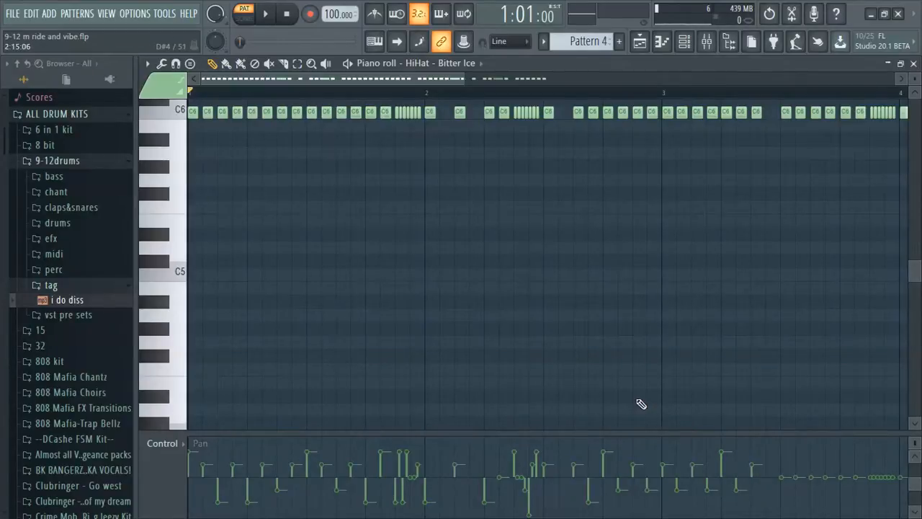
# - Vary the note pan of the remaining Pattern 4 hi-hats through bar 4, and play the pattern
pyautogui.moveTo(388, 80); pyautogui.dragTo(505, 97)
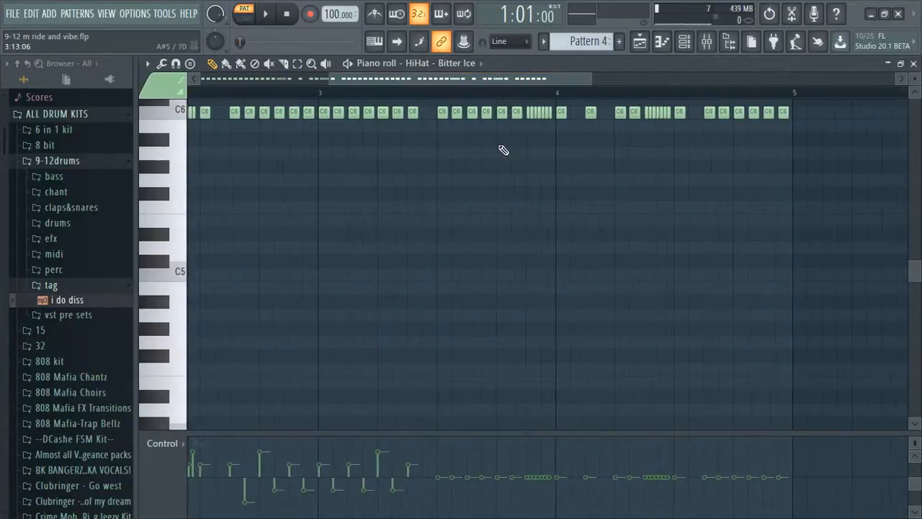
pyautogui.moveTo(448, 464); pyautogui.dragTo(521, 504)
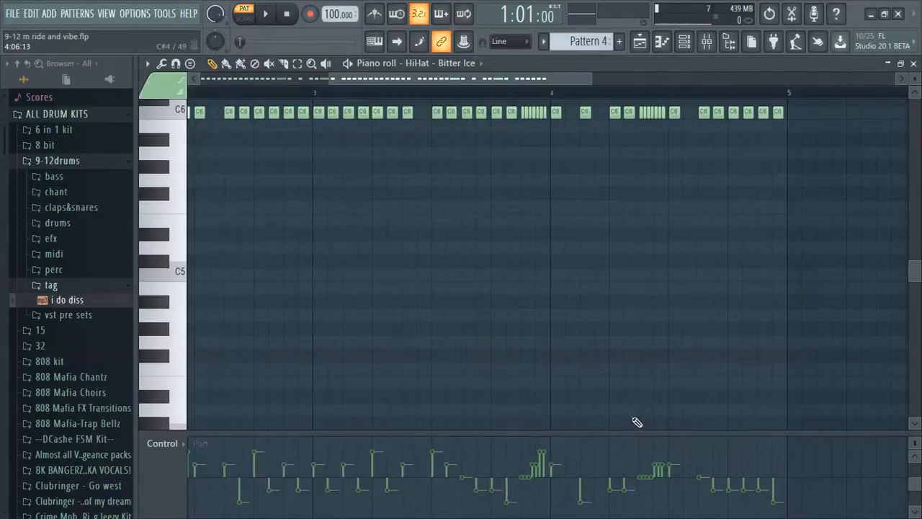
pyautogui.press('space')
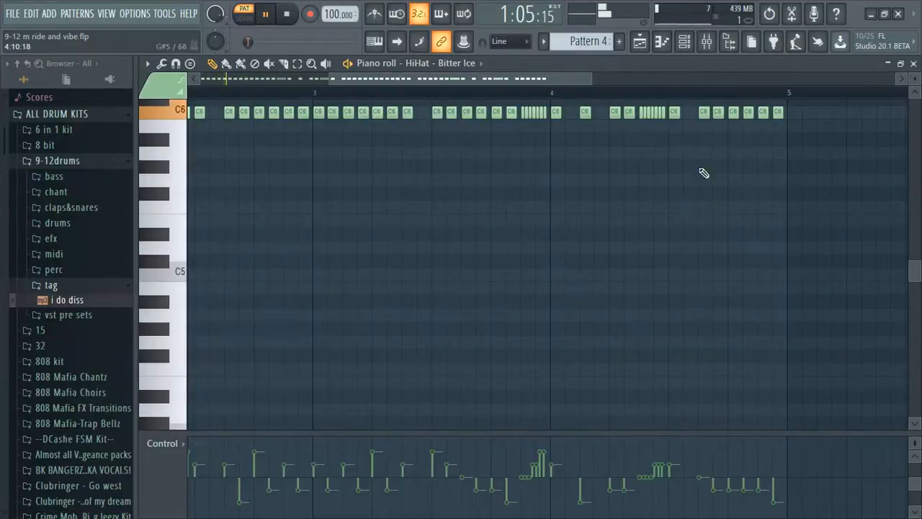
pyautogui.click(914, 63)
# - During song playback, unsolo mixer track Insert 3, return its panning to centre and raise its volume slightly
pyautogui.click(245, 14)
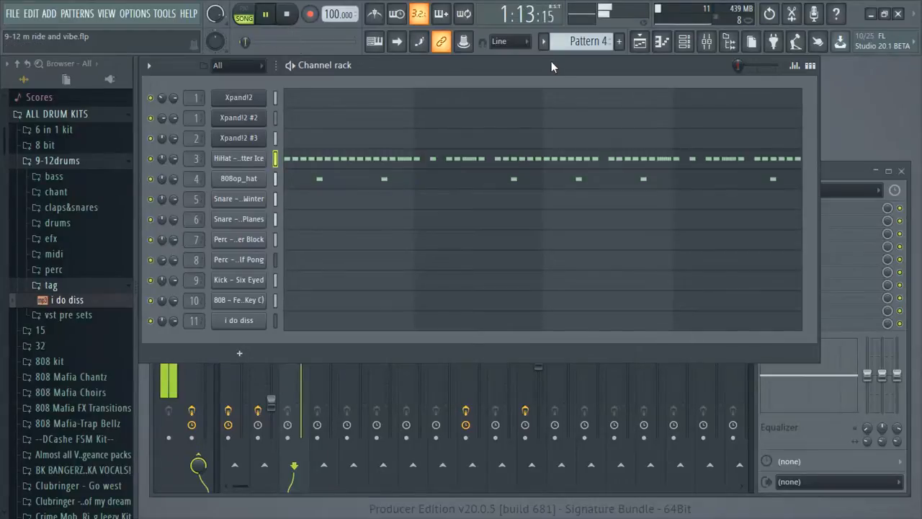
pyautogui.click(827, 170)
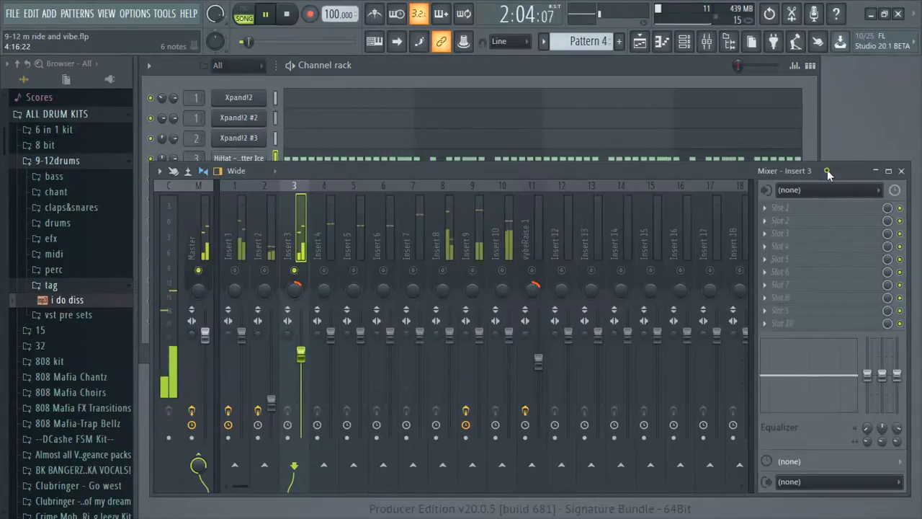
pyautogui.rightClick(294, 270)
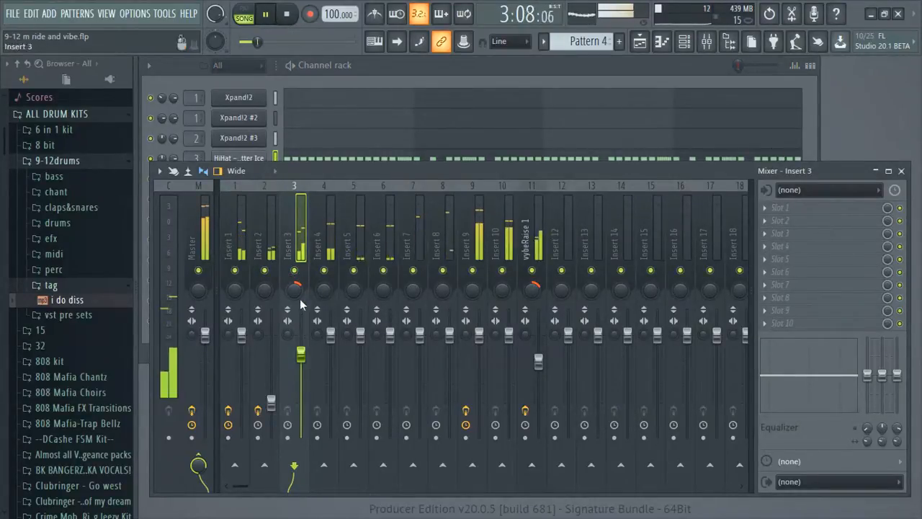
pyautogui.moveTo(294, 289); pyautogui.dragTo(294, 278)
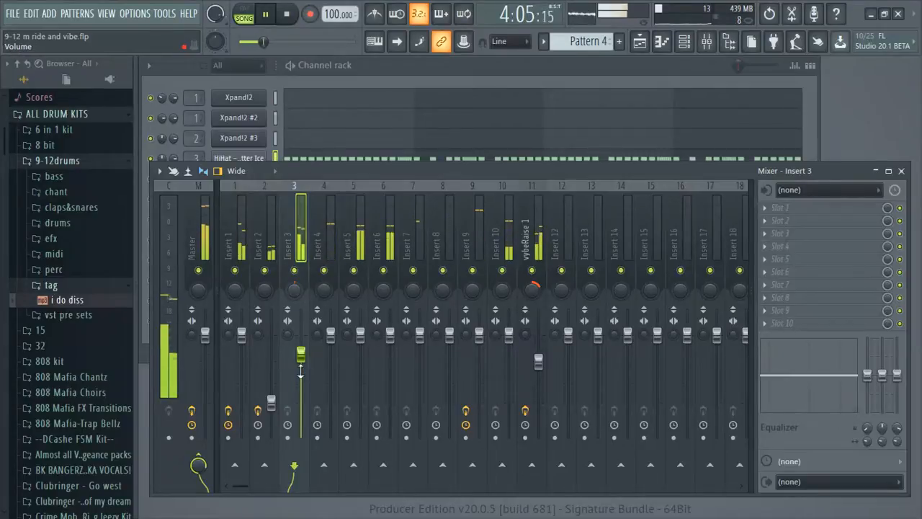
pyautogui.moveTo(301, 354); pyautogui.dragTo(301, 343)
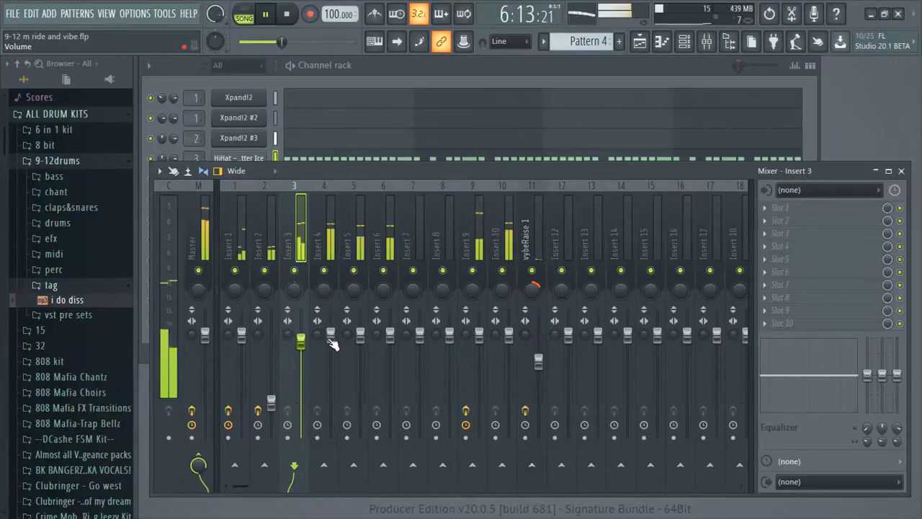
# - Lower the volume of mixer track Insert 4 and pan it about 16% right
pyautogui.click(361, 241)
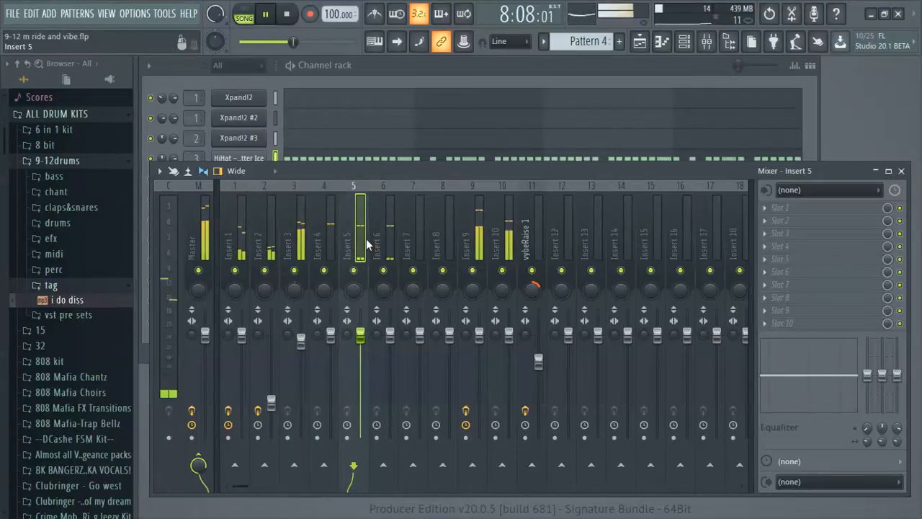
pyautogui.moveTo(331, 335); pyautogui.dragTo(330, 362)
pyautogui.moveTo(323, 293); pyautogui.dragTo(323, 283)
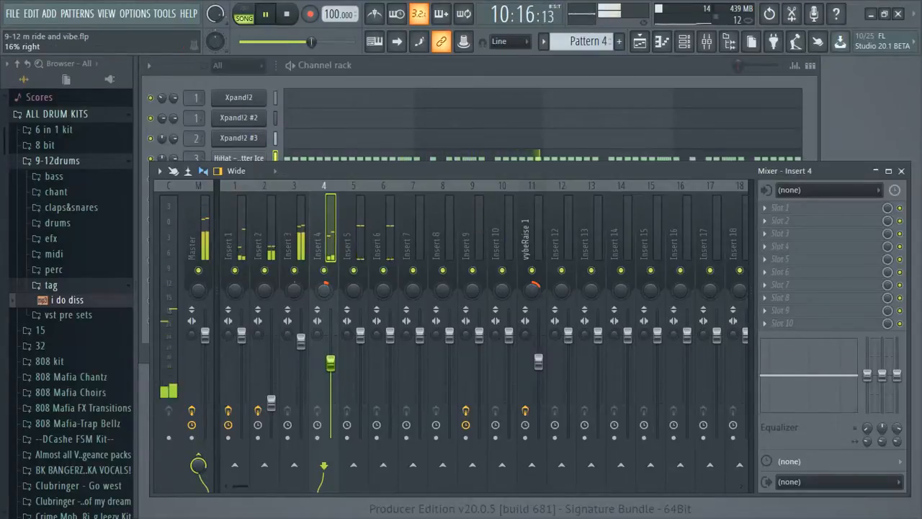
# - Add Fruity Compressor to the first effect slot of Insert 5 and load its Drums preset
pyautogui.click(347, 250)
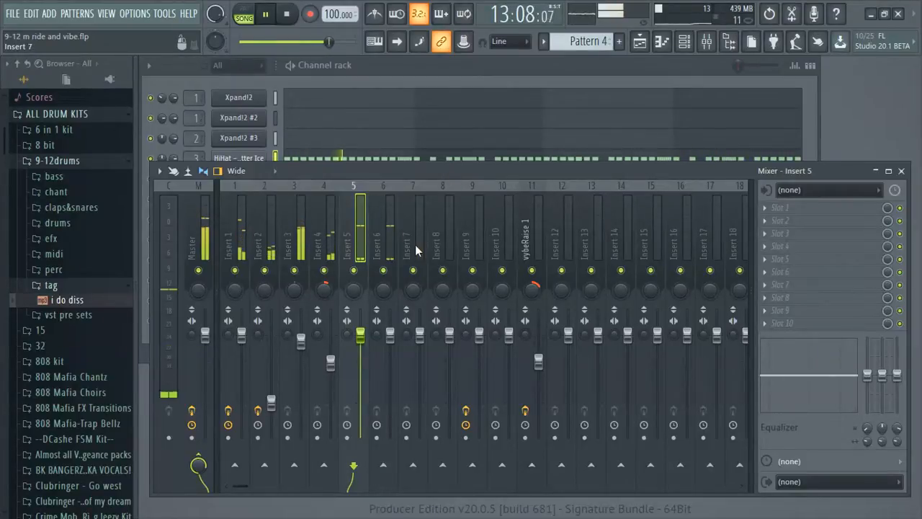
pyautogui.click(771, 209)
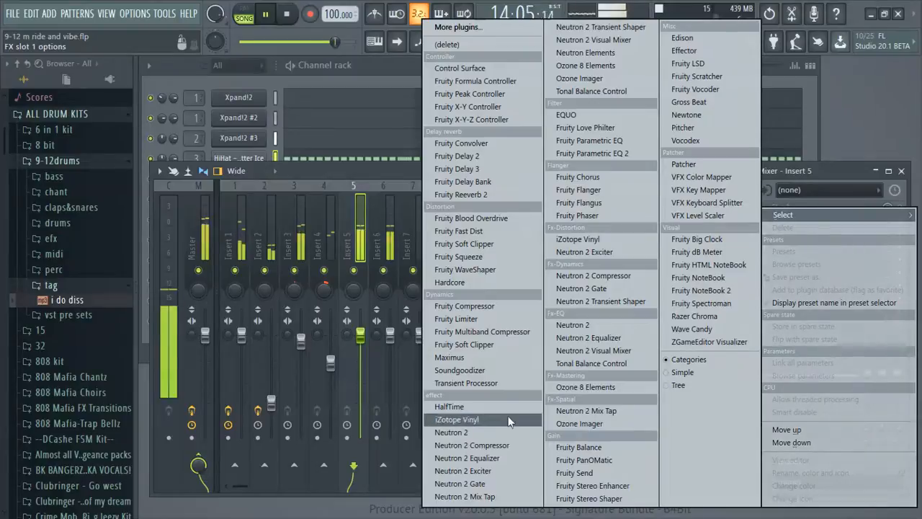
pyautogui.click(485, 306)
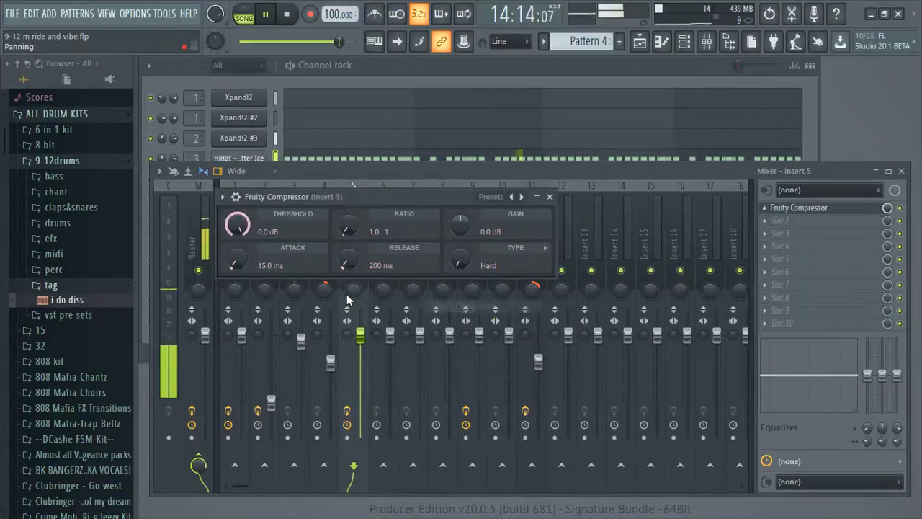
pyautogui.click(222, 197)
pyautogui.moveTo(270, 250)
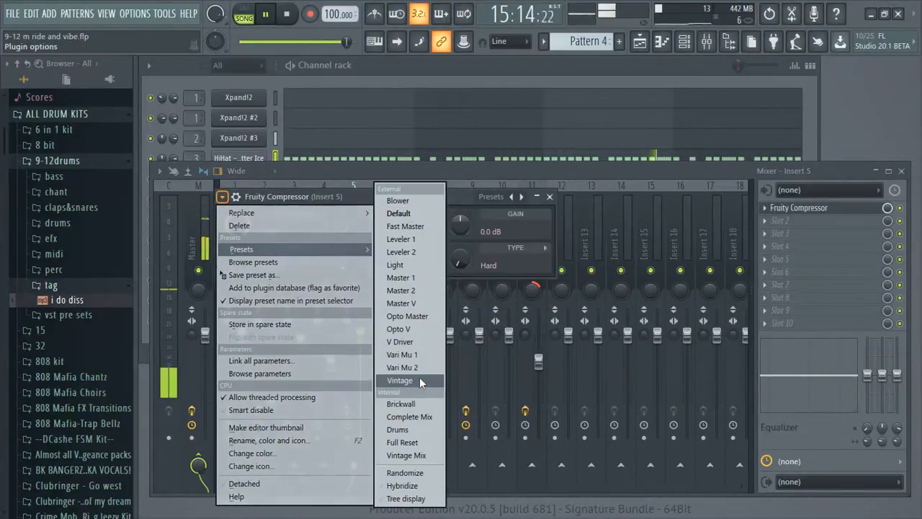
pyautogui.click(407, 428)
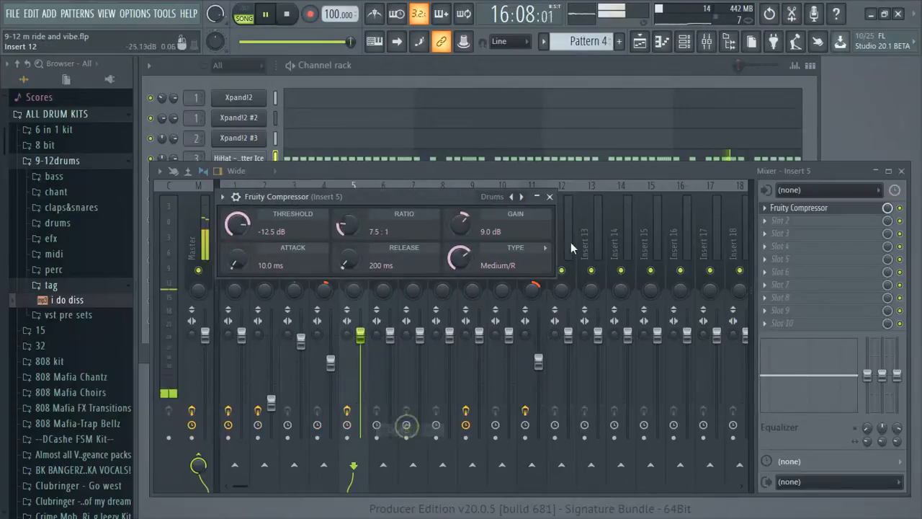
pyautogui.click(550, 196)
# - Add Fruity Compressor with the Drums preset to the first effect slot of Insert 6
pyautogui.click(388, 251)
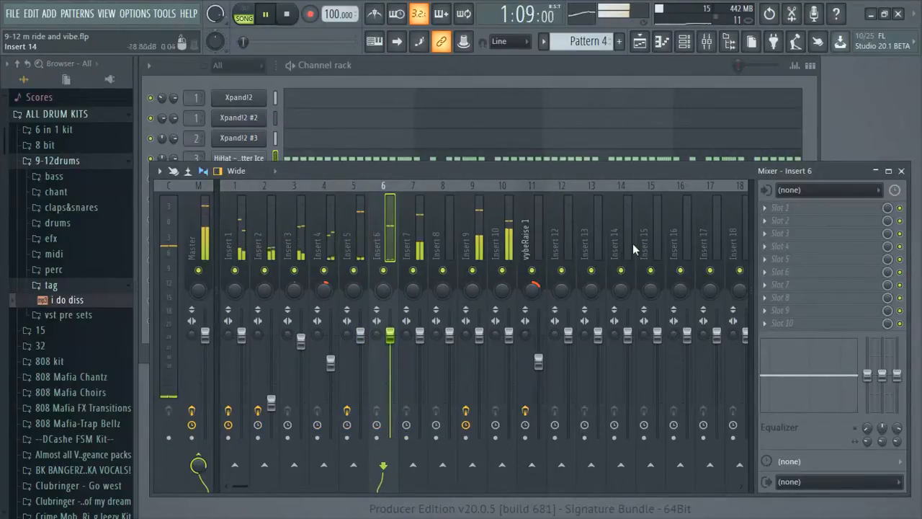
pyautogui.click(770, 208)
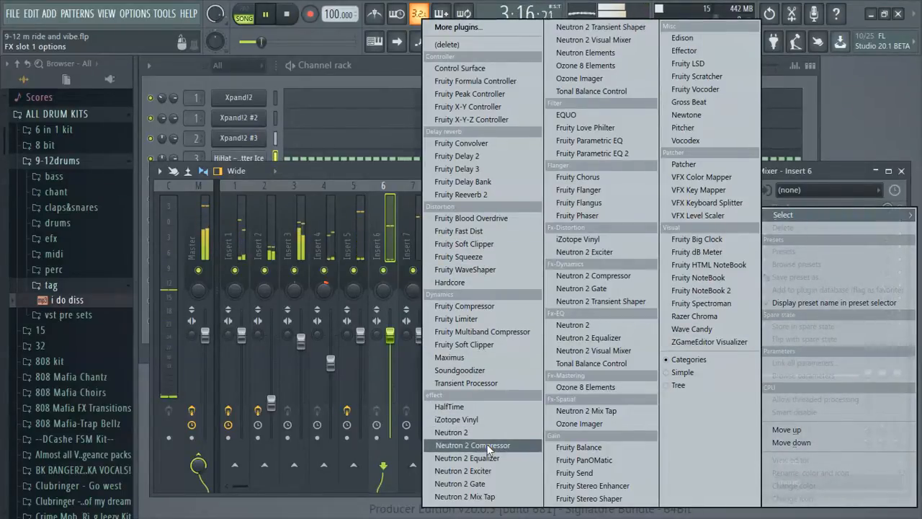
pyautogui.click(493, 307)
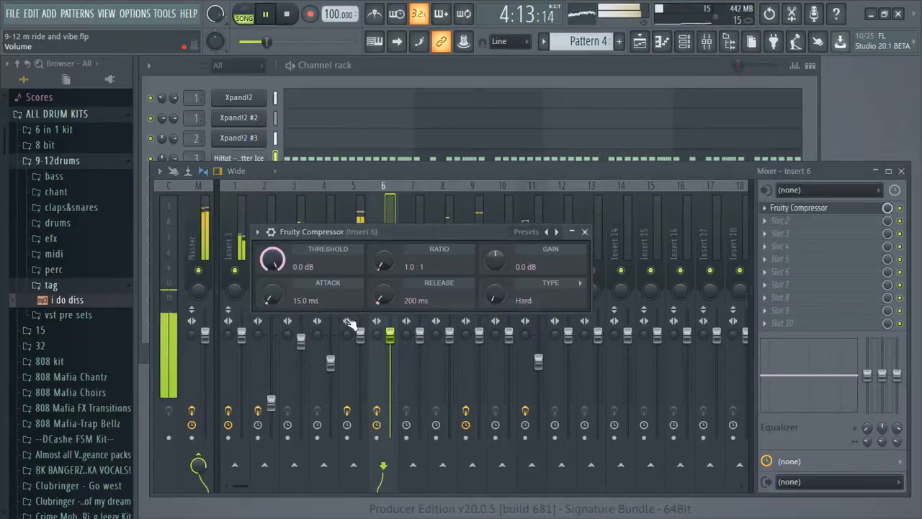
pyautogui.click(254, 232)
pyautogui.moveTo(328, 254)
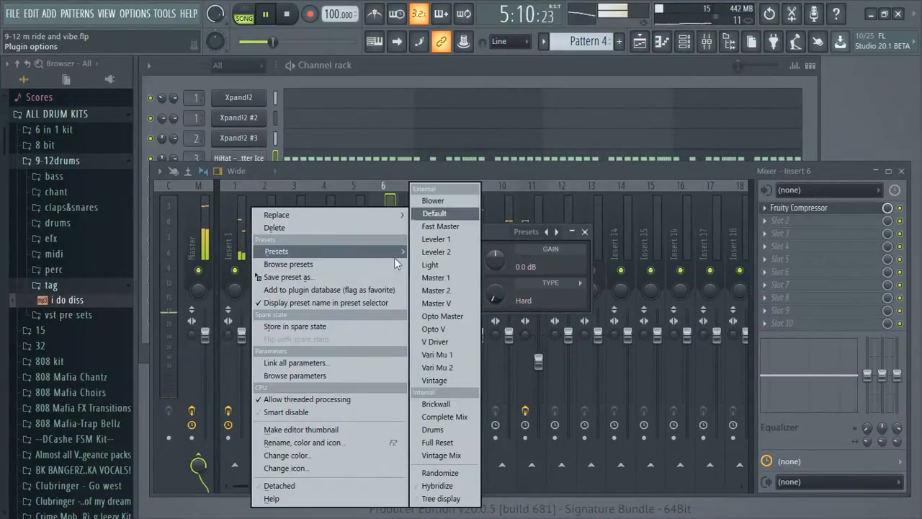
pyautogui.click(439, 425)
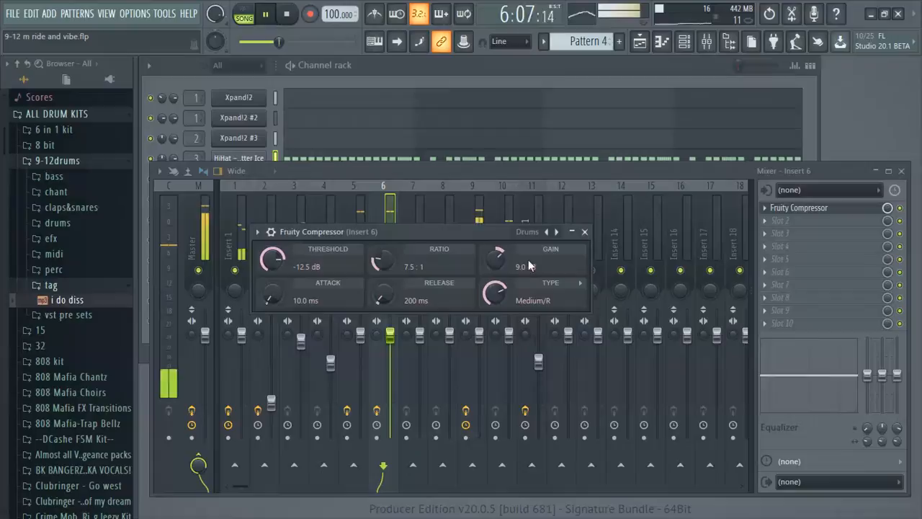
pyautogui.click(585, 232)
# - Lower the Insert 6 volume and set the Insert 5 volume to about 88% (-2.7 dB)
pyautogui.moveTo(360, 334); pyautogui.dragTo(364, 353)
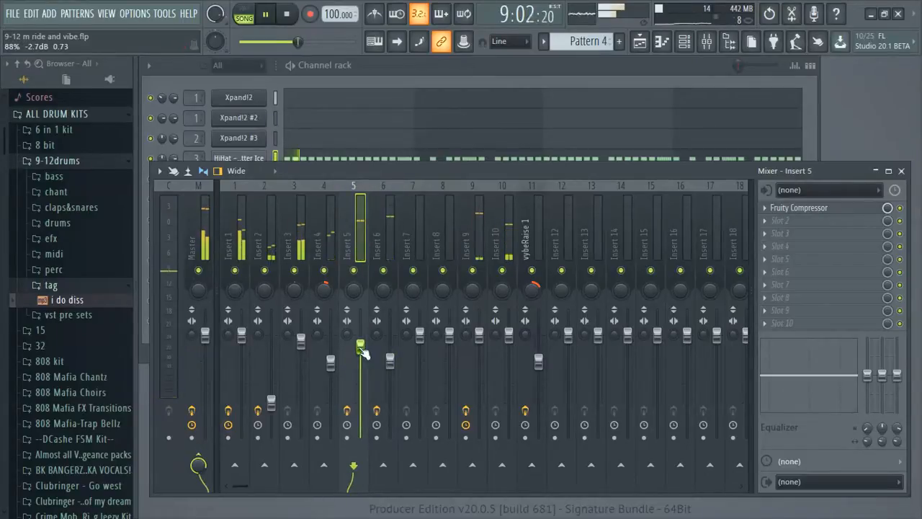
# - Add Fruity Reeverb 2 to the second effect slot of Insert 5 with the wet level at 44%
pyautogui.click(783, 222)
pyautogui.click(493, 194)
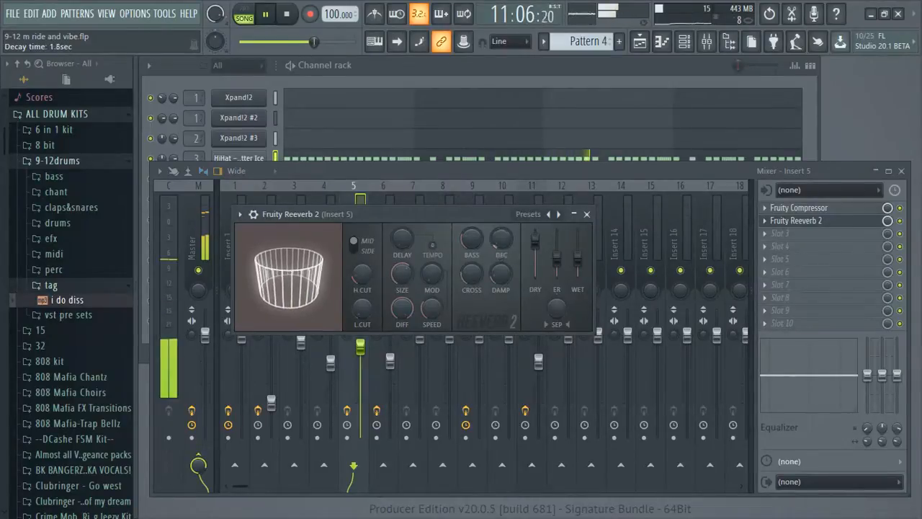
pyautogui.moveTo(466, 243); pyautogui.dragTo(508, 245)
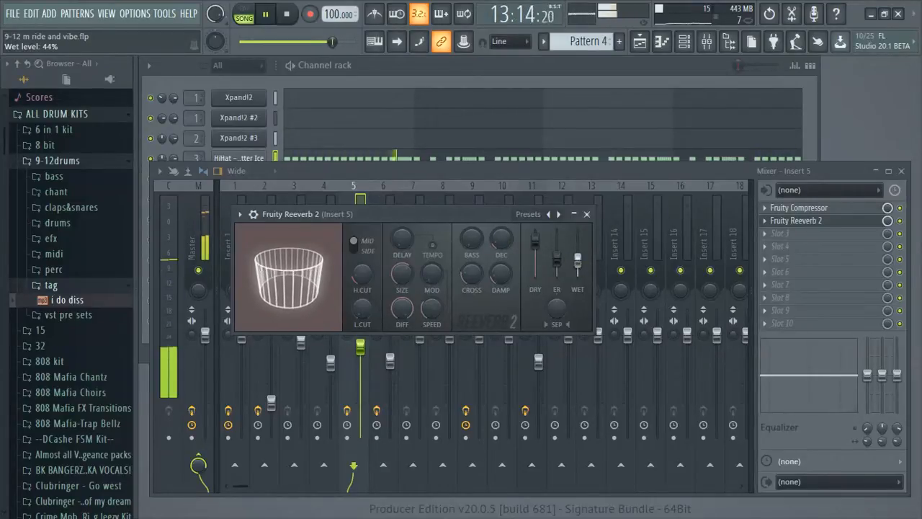
pyautogui.click(587, 214)
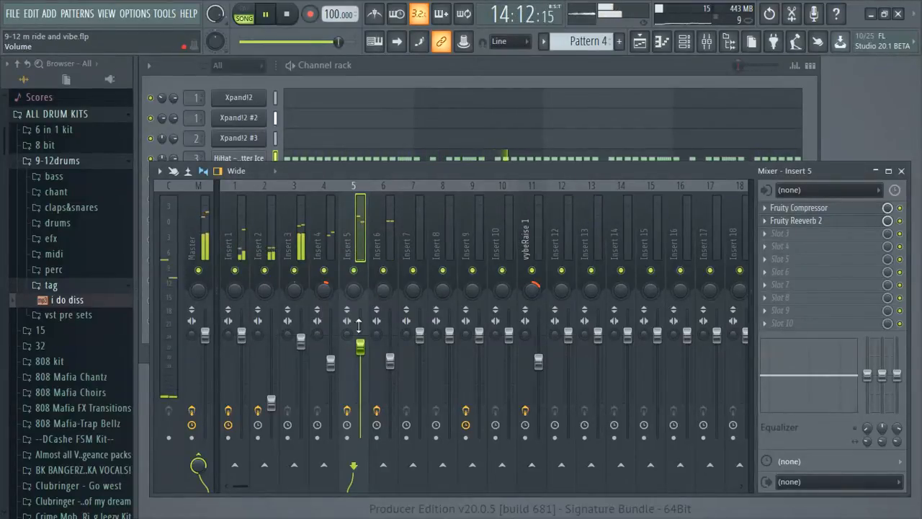
# - Lower the Insert 5 volume and raise the Insert 6 volume to about 99% (-0.2 dB)
pyautogui.moveTo(364, 361); pyautogui.dragTo(389, 335)
pyautogui.click(384, 262)
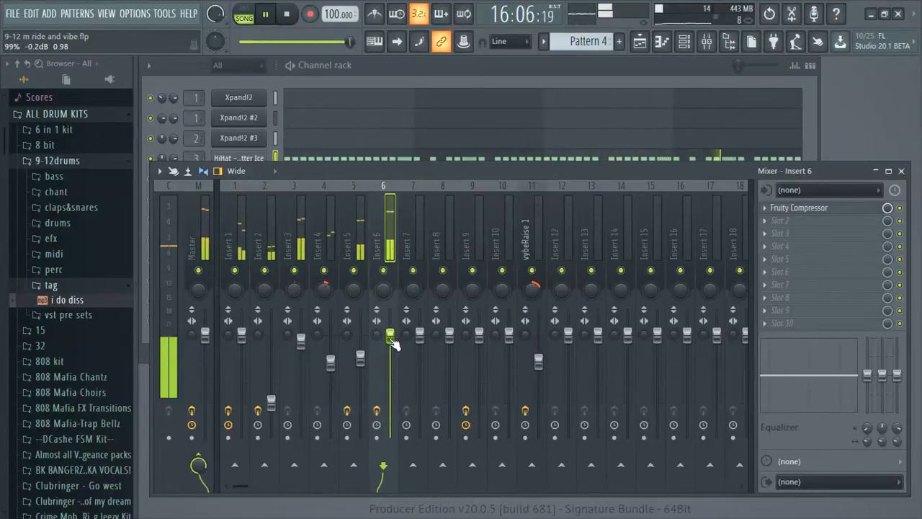
pyautogui.click(362, 358)
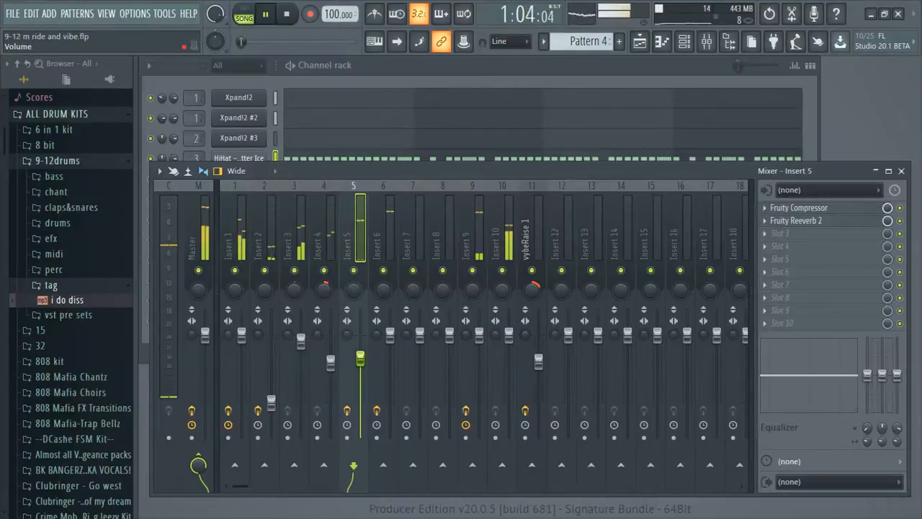
pyautogui.click(390, 335)
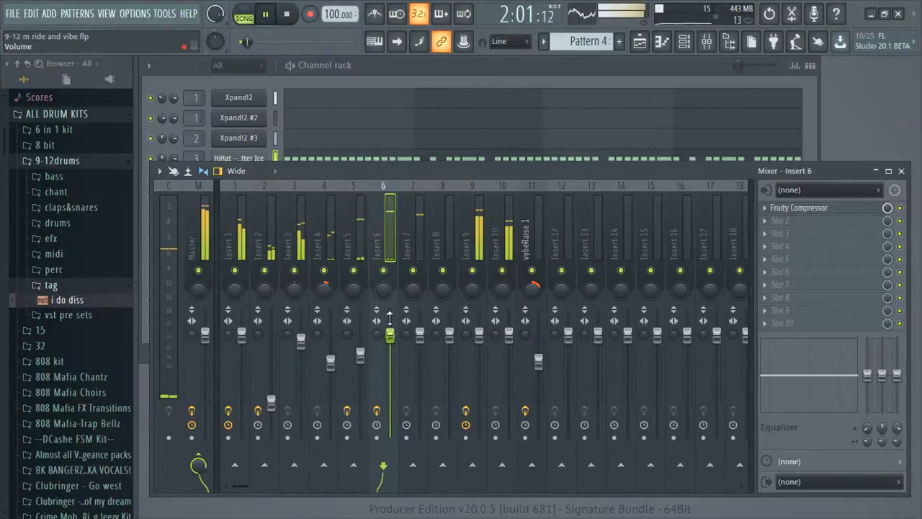
# - Check the Snare - Icy Planes channel's time and mixer track settings and set the Insert 6 volume to about 95% (-1.1 dB)
pyautogui.click(391, 66)
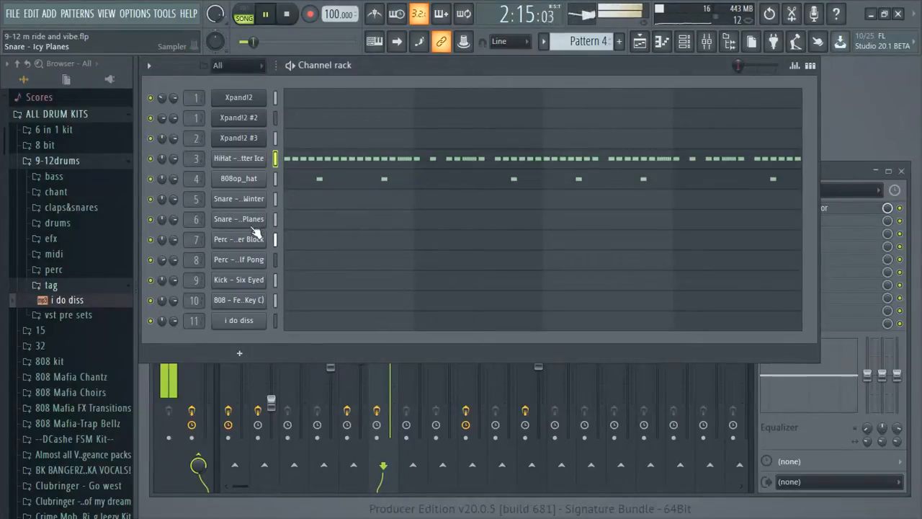
pyautogui.click(254, 219)
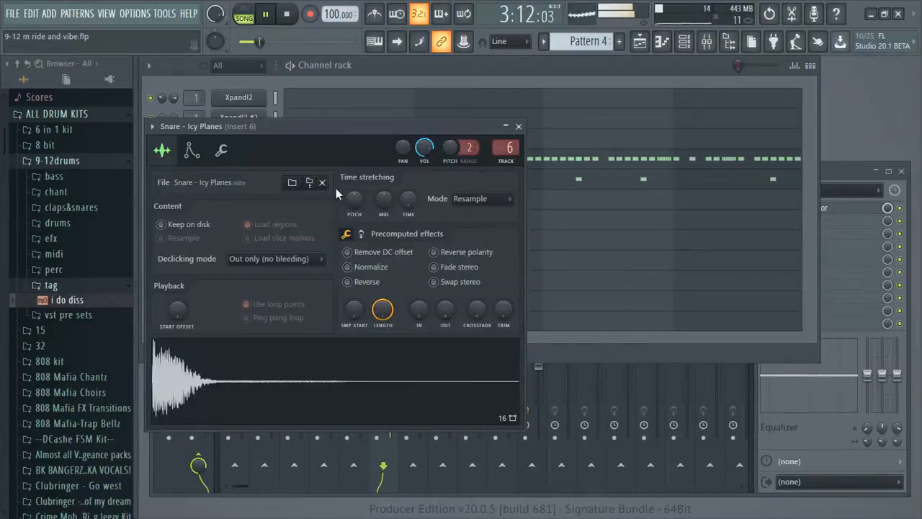
pyautogui.click(223, 157)
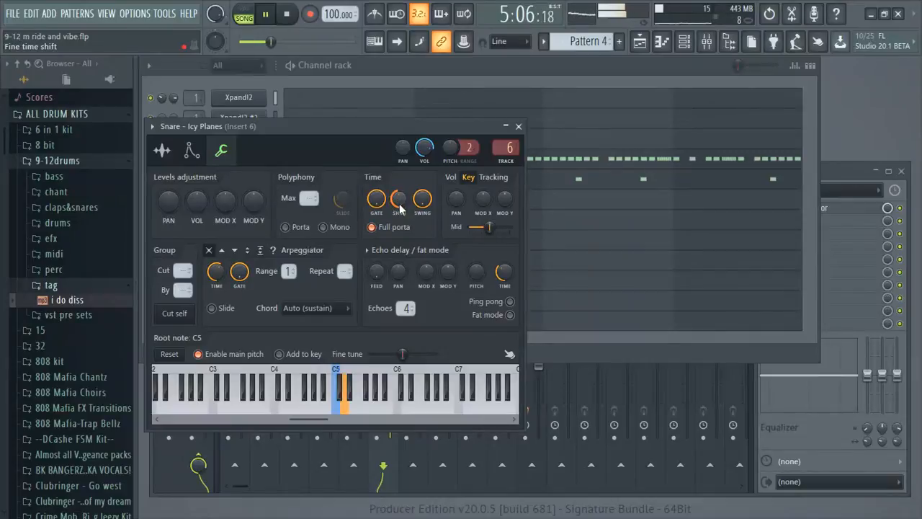
pyautogui.click(518, 126)
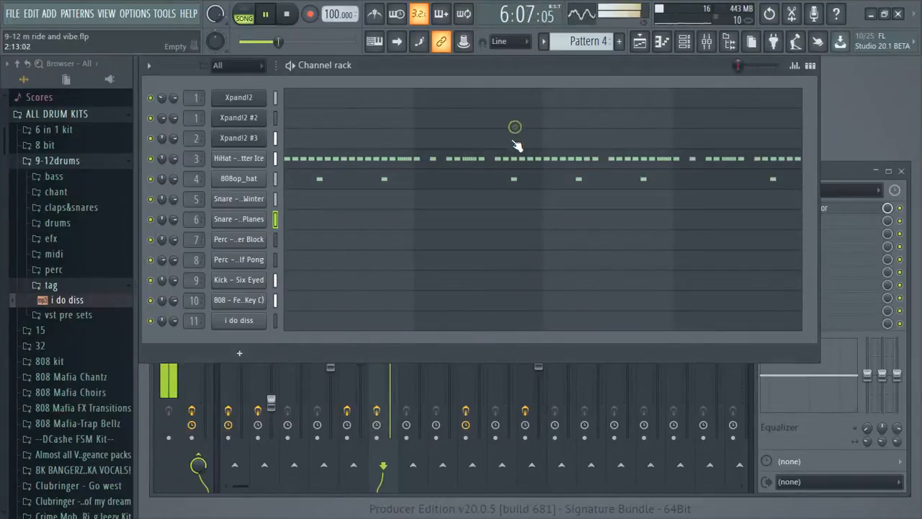
pyautogui.click(244, 224)
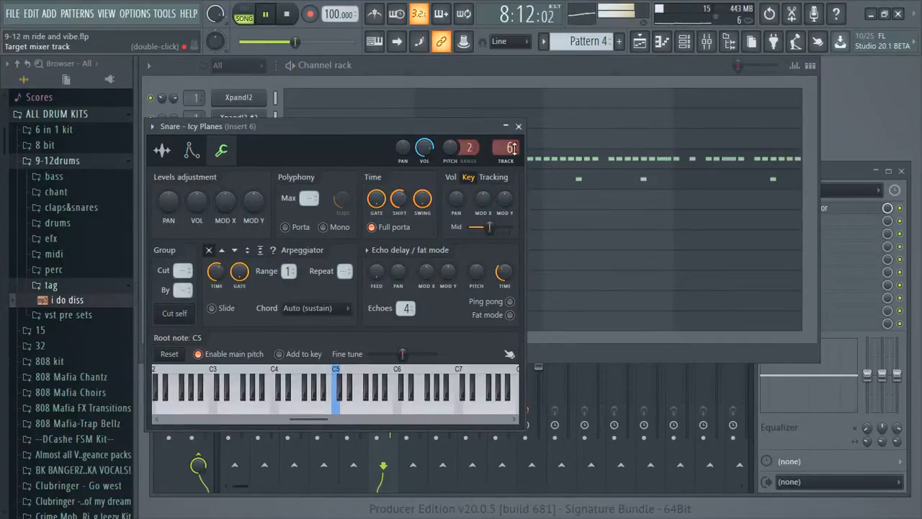
pyautogui.click(518, 126)
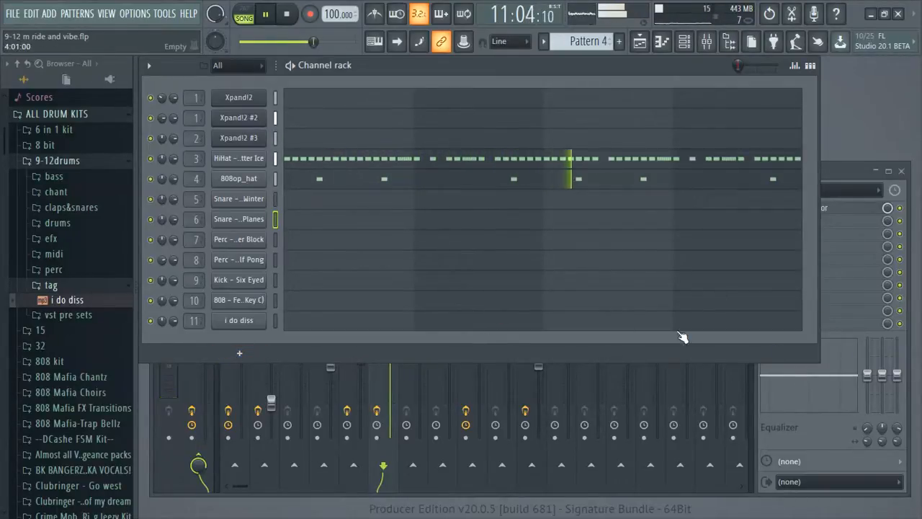
pyautogui.click(839, 173)
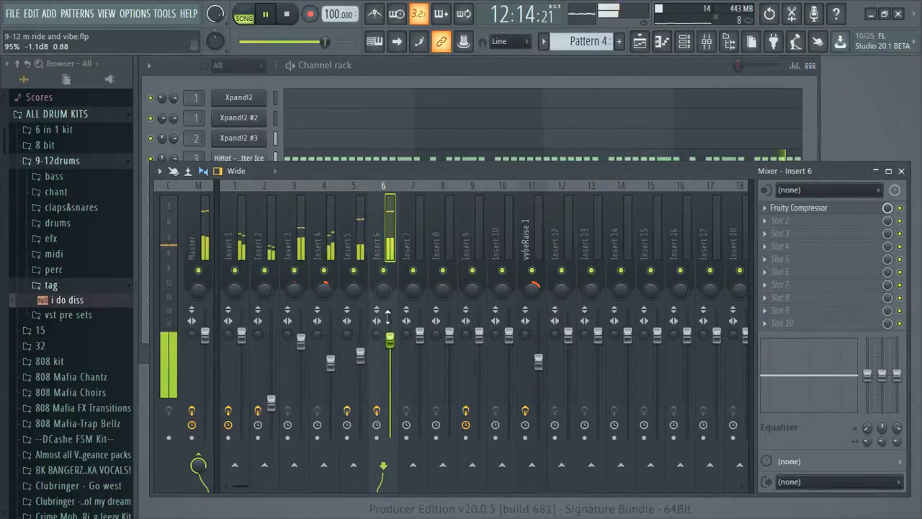
# - Stop playback and open the Vybe_Kit folder among the drum kits in the sample browser
pyautogui.press('1')
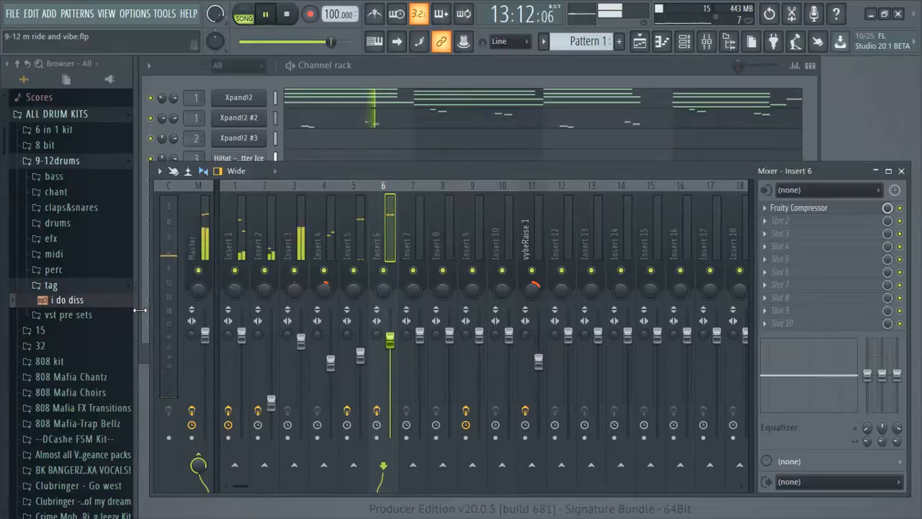
pyautogui.press('9')
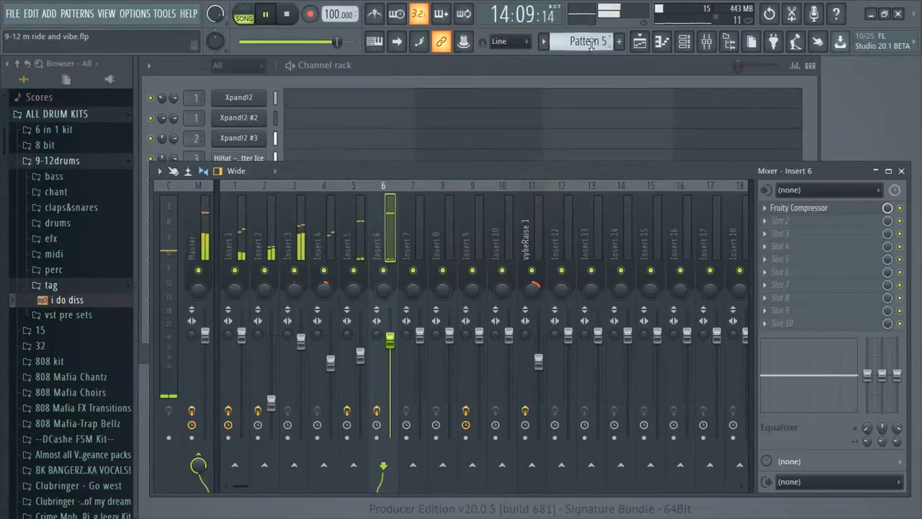
pyautogui.scroll(-3, 591, 45)
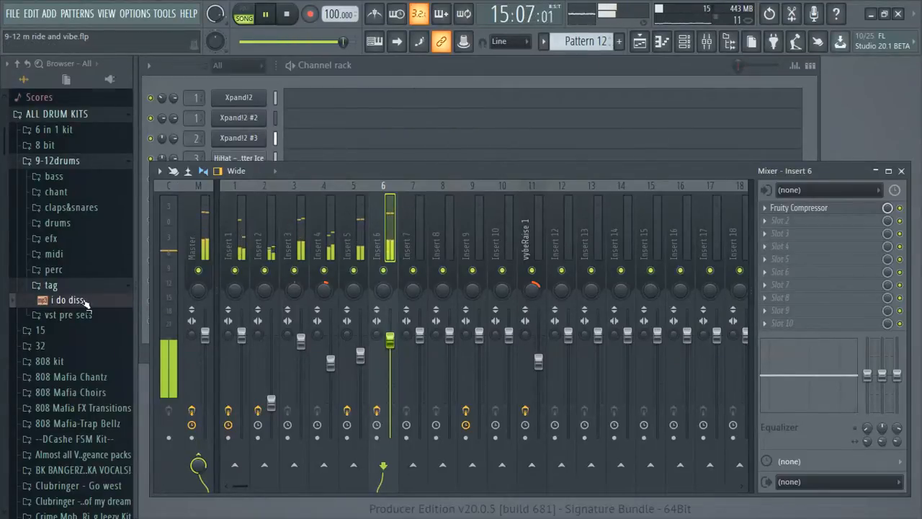
pyautogui.scroll(-8, 83, 298)
pyautogui.scroll(-4, 83, 298)
pyautogui.press('space')
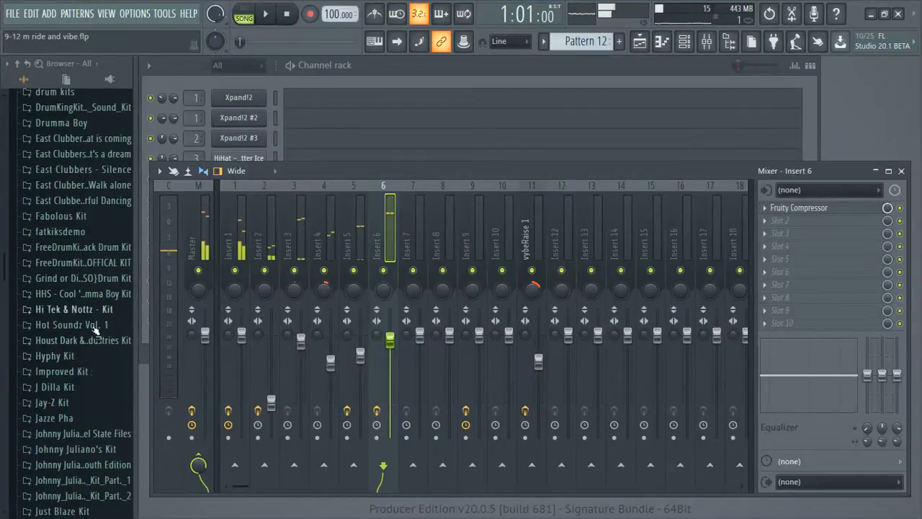
pyautogui.scroll(-4, 67, 418)
pyautogui.scroll(-8, 66, 416)
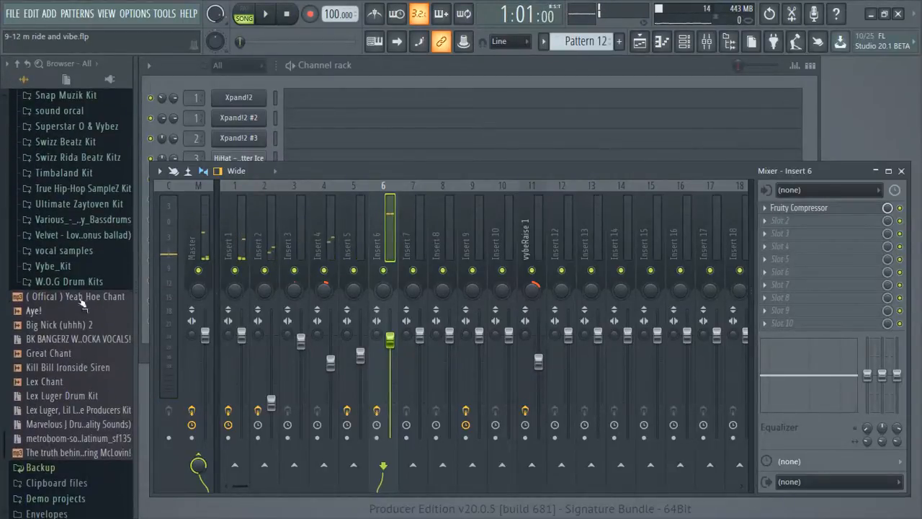
pyautogui.click(56, 265)
# - Audition the vybeSnare3 and vybeSnare2 samples in the Vybe_Kit folder
pyautogui.scroll(-8, 80, 368)
pyautogui.scroll(-3, 79, 369)
pyautogui.click(72, 209)
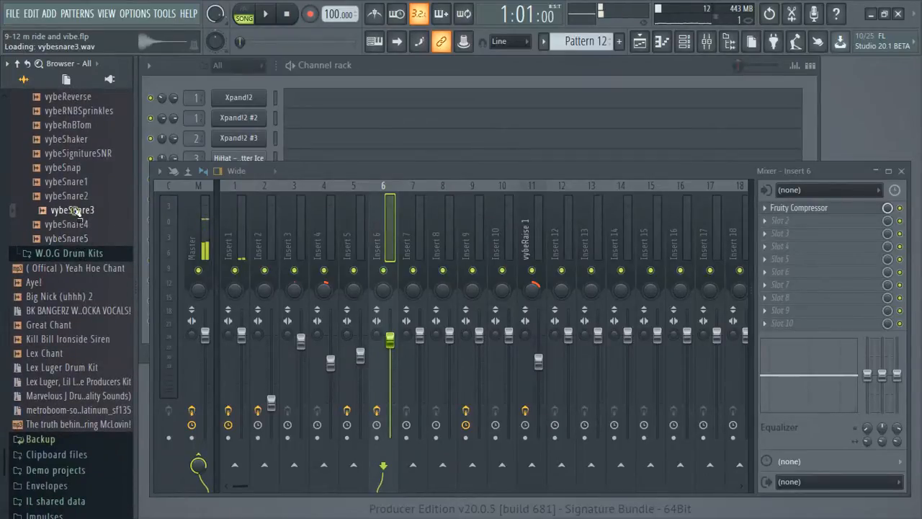
pyautogui.click(75, 197)
pyautogui.click(73, 211)
# - Switch to Pattern 5 and add the vybeSnare3 sample as a new channel below the i do diss channel
pyautogui.click(437, 66)
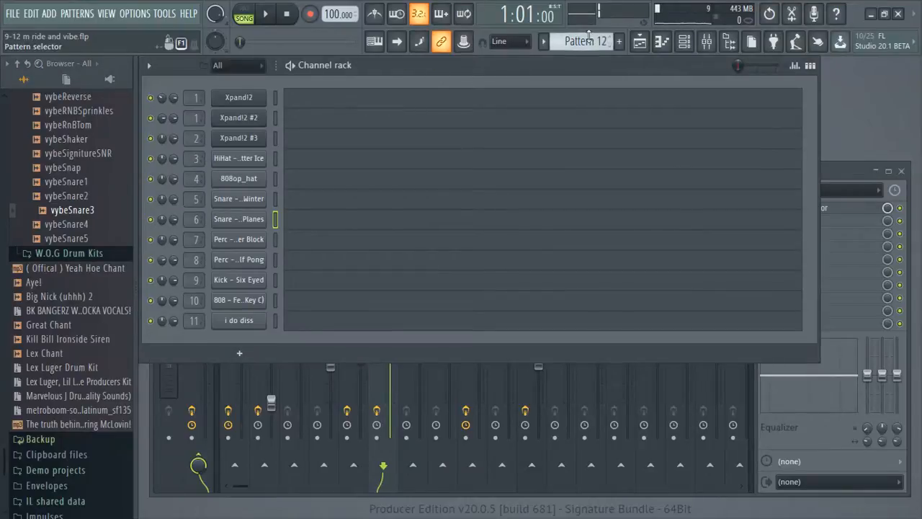
pyautogui.scroll(5, 588, 39)
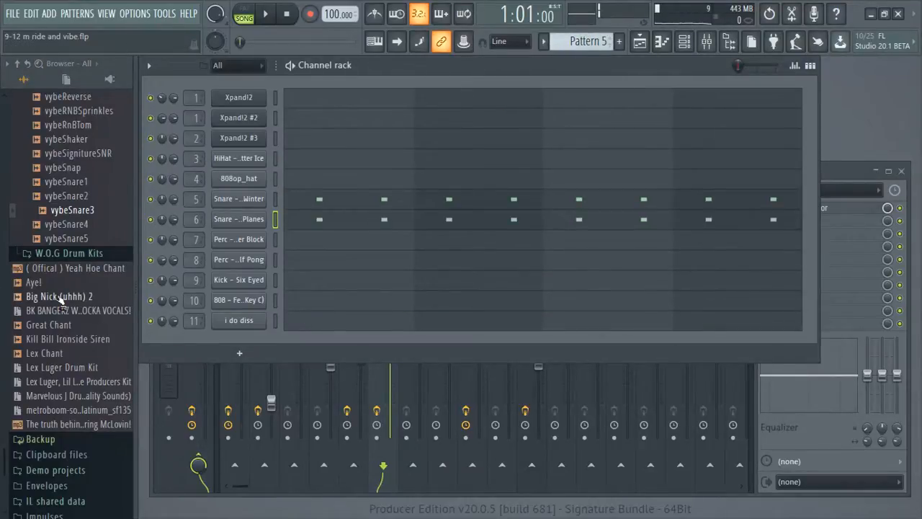
pyautogui.moveTo(56, 215); pyautogui.dragTo(245, 345)
pyautogui.rightClick(216, 216)
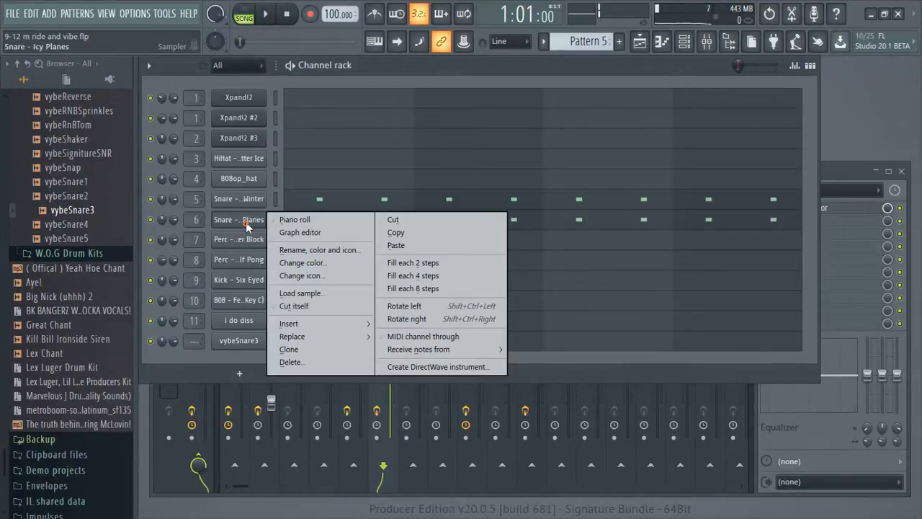
pyautogui.click(407, 241)
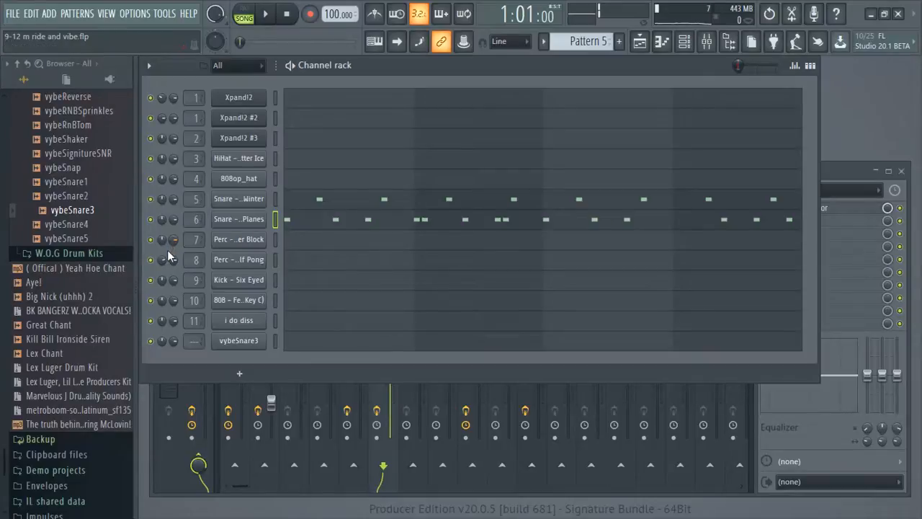
pyautogui.click(37, 15)
pyautogui.click(38, 32)
# - Copy the Snare - Icy Planes notes into the vybeSnare3 channel and route that channel to mixer track 12
pyautogui.rightClick(234, 215)
pyautogui.click(395, 233)
pyautogui.rightClick(245, 341)
pyautogui.click(385, 366)
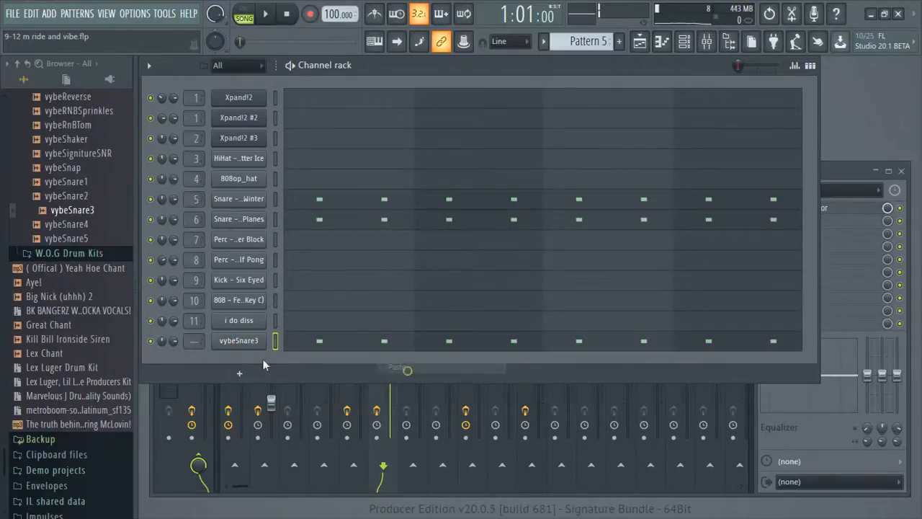
pyautogui.moveTo(193, 339)
pyautogui.mouseDown()
pyautogui.moveTo(192, 280)
pyautogui.moveTo(194, 355)
pyautogui.mouseUp()
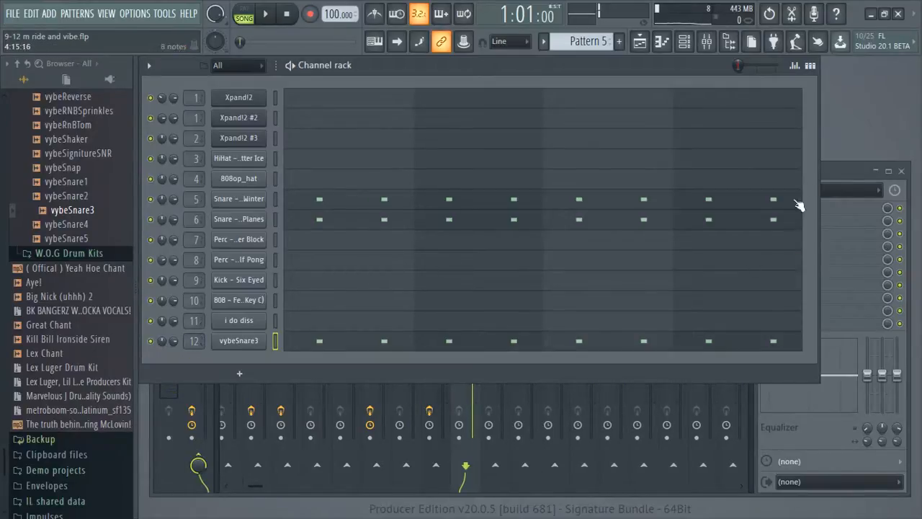
# - Add Fruity Compressor with the Drums preset to the first slot of Insert 12 and lower the track's volume to about 65% (-8.6 dB)
pyautogui.click(827, 172)
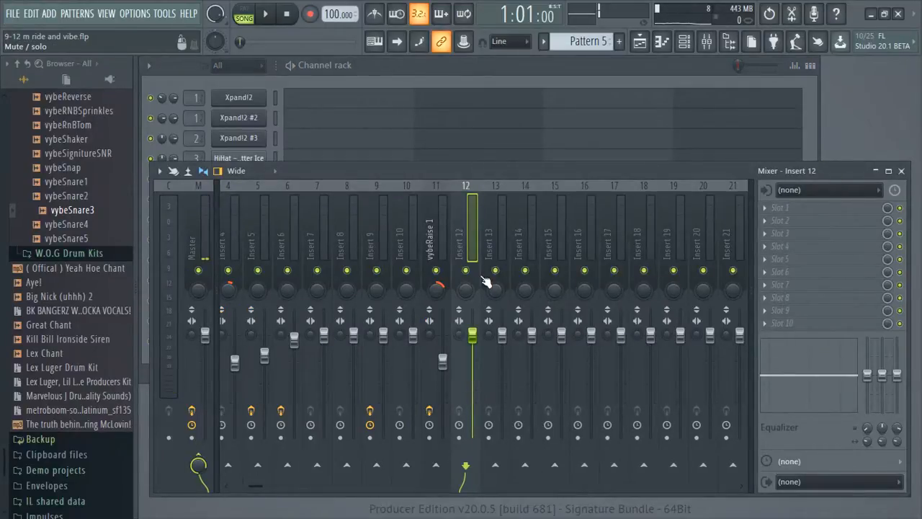
pyautogui.click(776, 212)
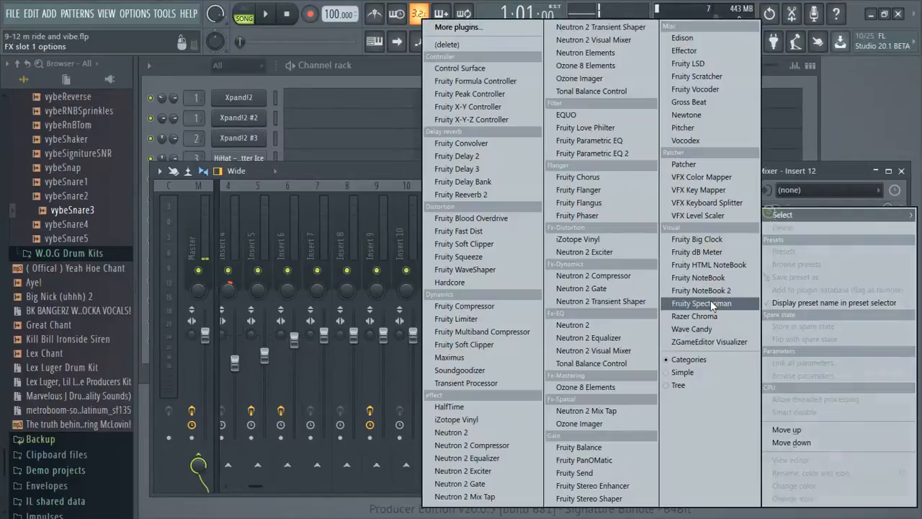
pyautogui.click(462, 315)
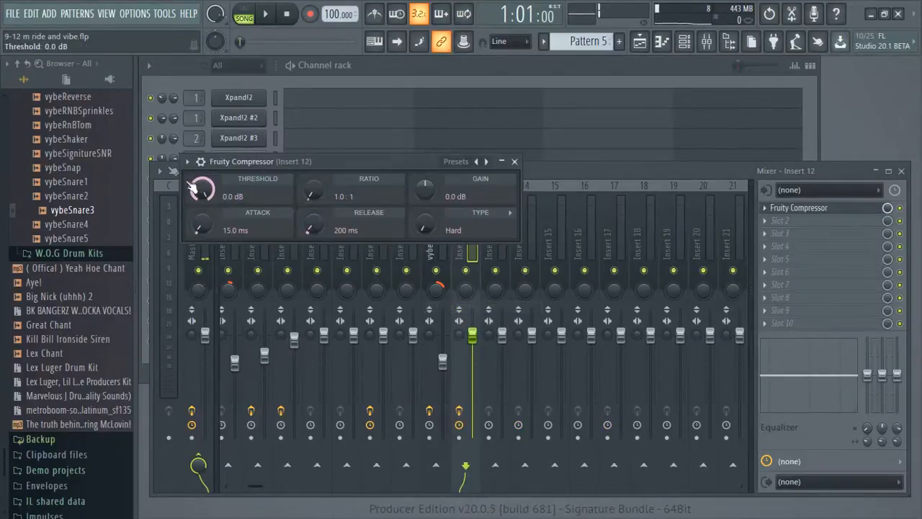
pyautogui.click(186, 162)
pyautogui.moveTo(223, 215)
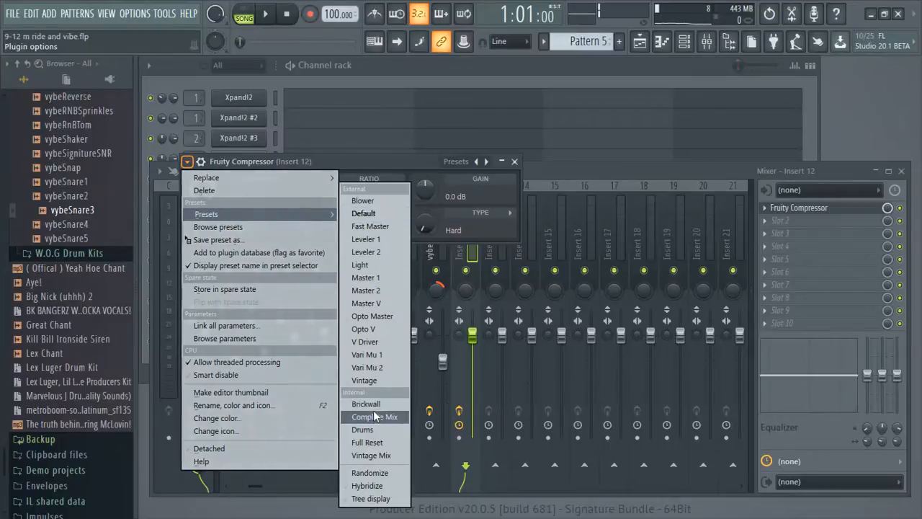
pyautogui.click(363, 430)
pyautogui.click(514, 162)
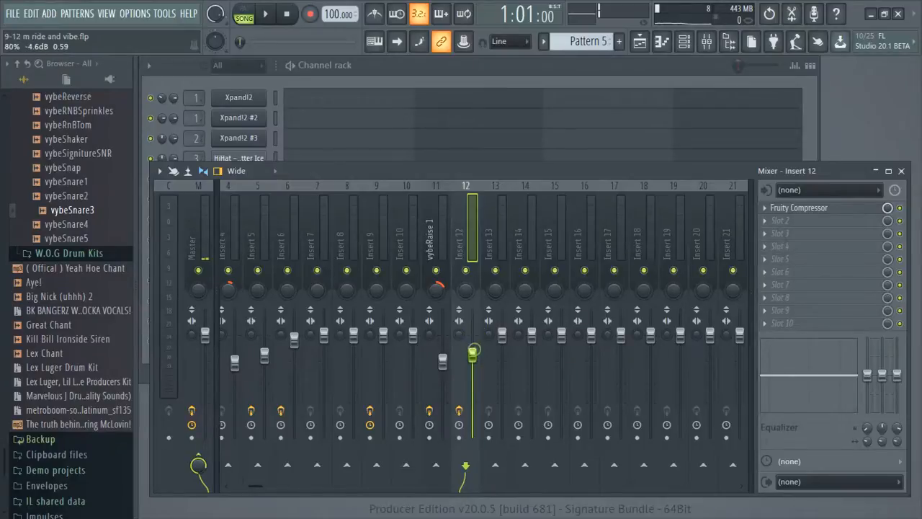
pyautogui.press('space')
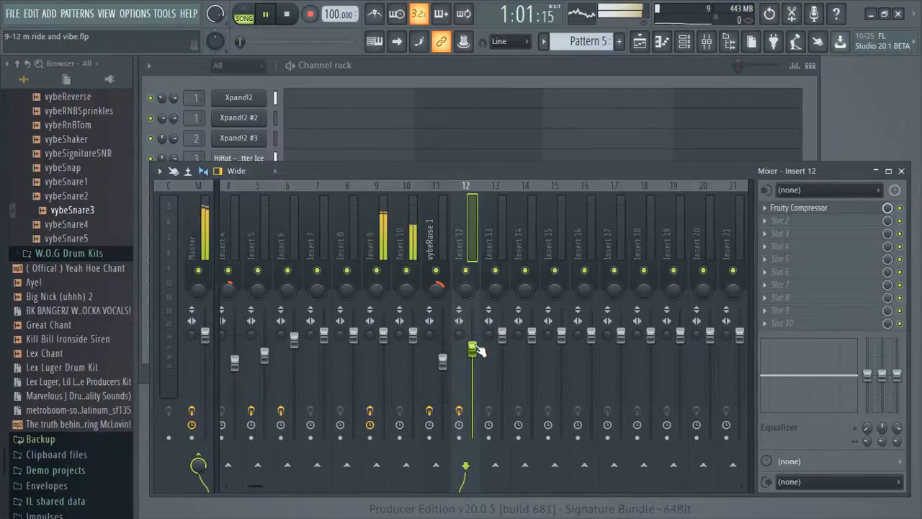
pyautogui.moveTo(478, 350); pyautogui.dragTo(477, 375)
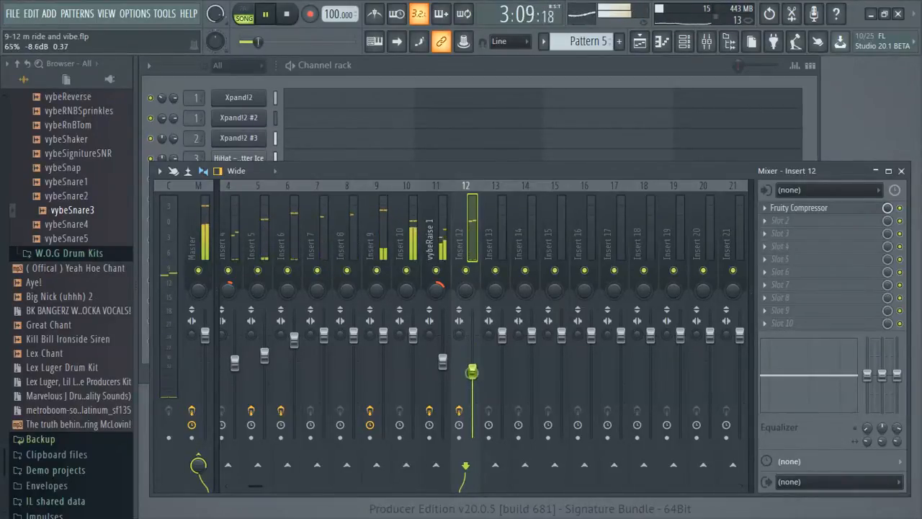
# - Audition vybeSnare2 and replace the vybeSnare3 channel's sample with it, returning to the mixer
pyautogui.click(73, 196)
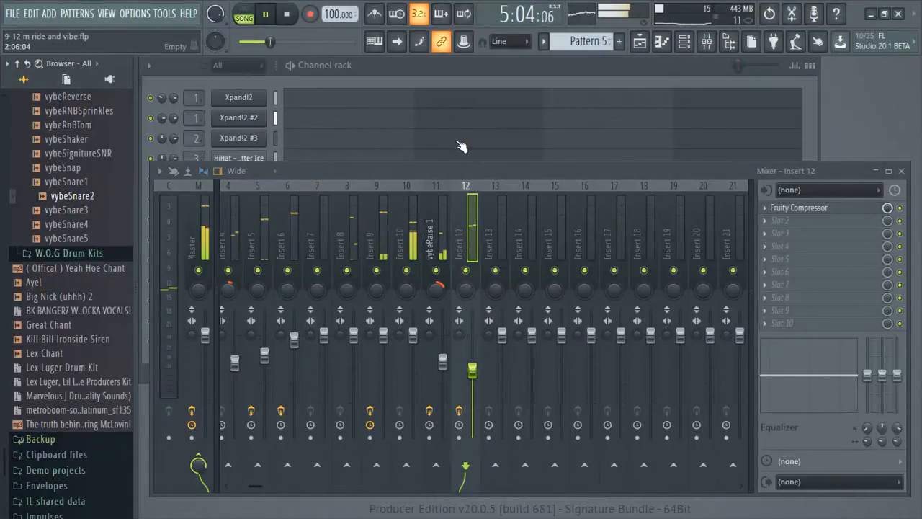
pyautogui.click(459, 63)
pyautogui.moveTo(71, 206); pyautogui.dragTo(226, 352)
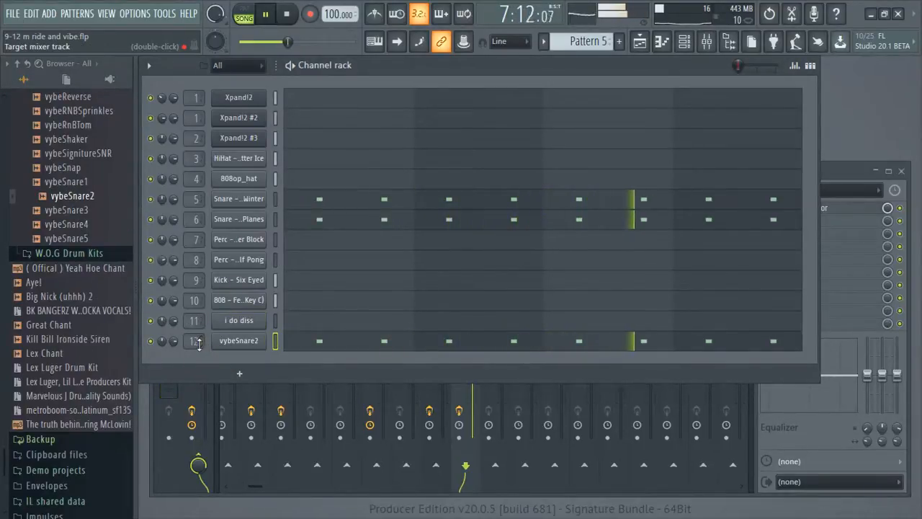
pyautogui.click(825, 171)
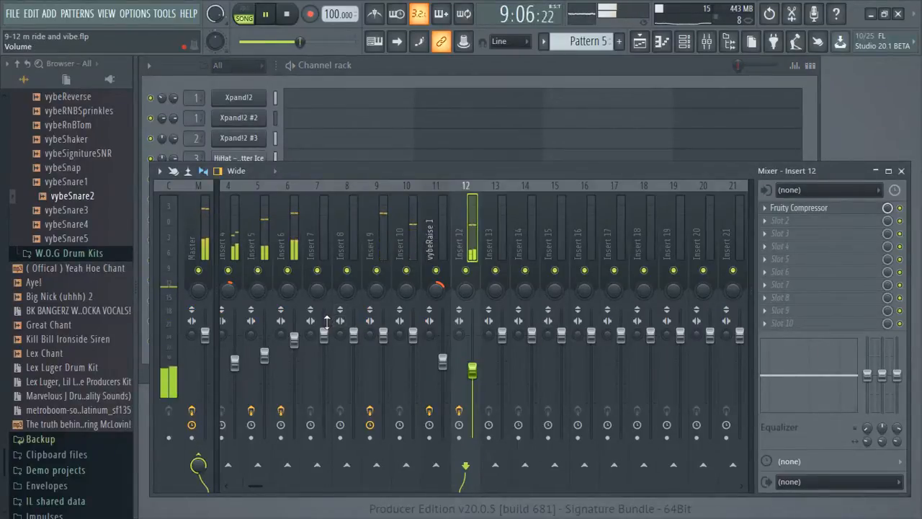
# - Lower the Insert 6 and Insert 10 volumes slightly and adjust Insert 9's volume around 100% (0.0 dB)
pyautogui.moveTo(295, 339); pyautogui.dragTo(294, 349)
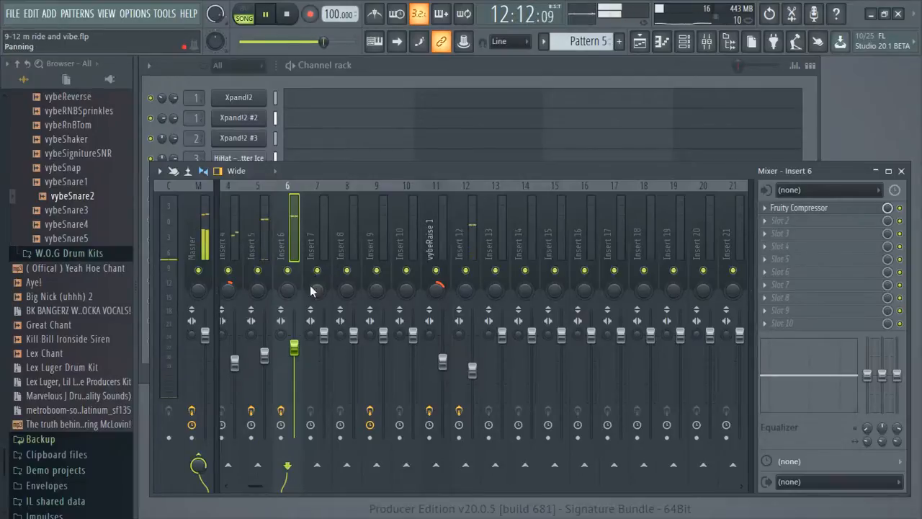
pyautogui.moveTo(256, 486); pyautogui.dragTo(214, 481)
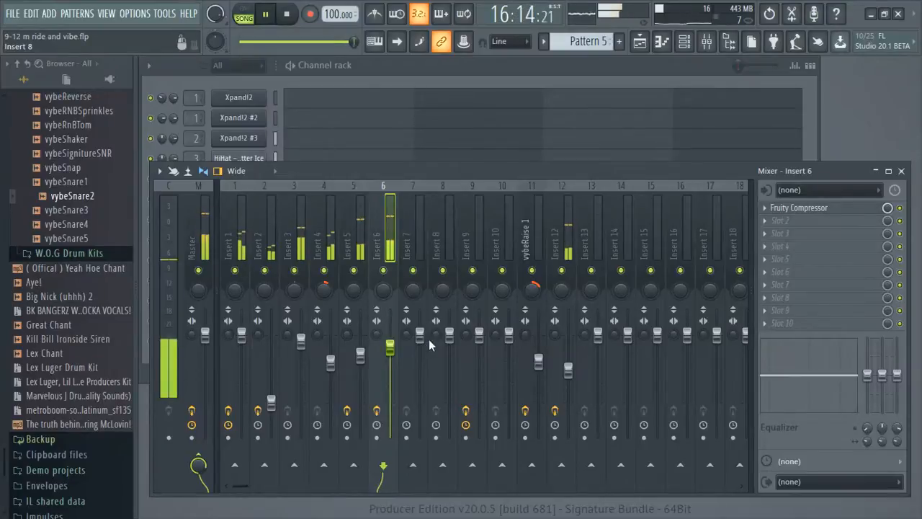
pyautogui.click(482, 248)
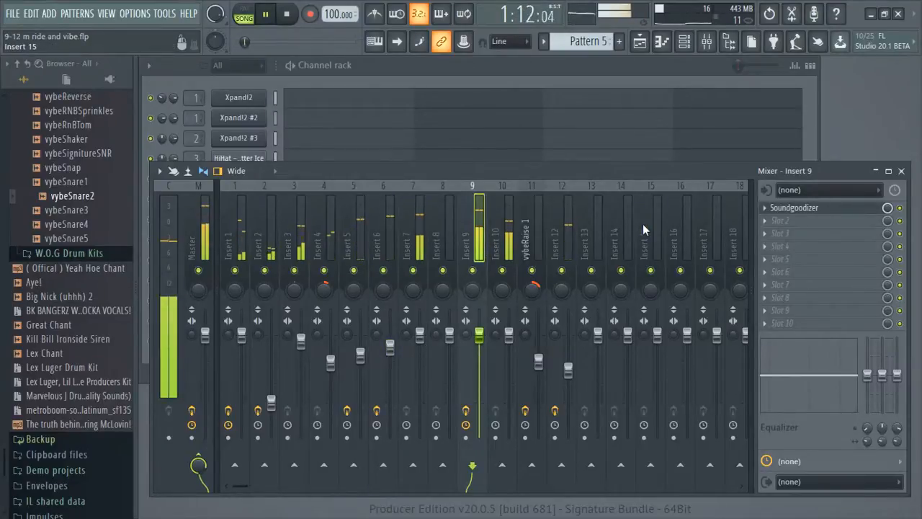
pyautogui.click(505, 245)
pyautogui.click(475, 245)
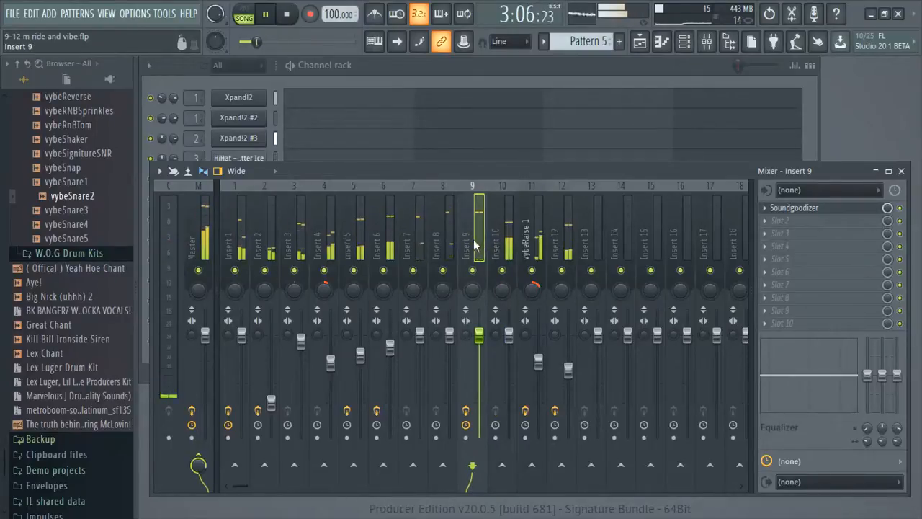
pyautogui.moveTo(479, 335)
pyautogui.mouseDown()
pyautogui.moveTo(480, 352)
pyautogui.moveTo(509, 337)
pyautogui.moveTo(509, 349)
pyautogui.moveTo(479, 351)
pyautogui.moveTo(479, 335)
pyautogui.mouseUp()
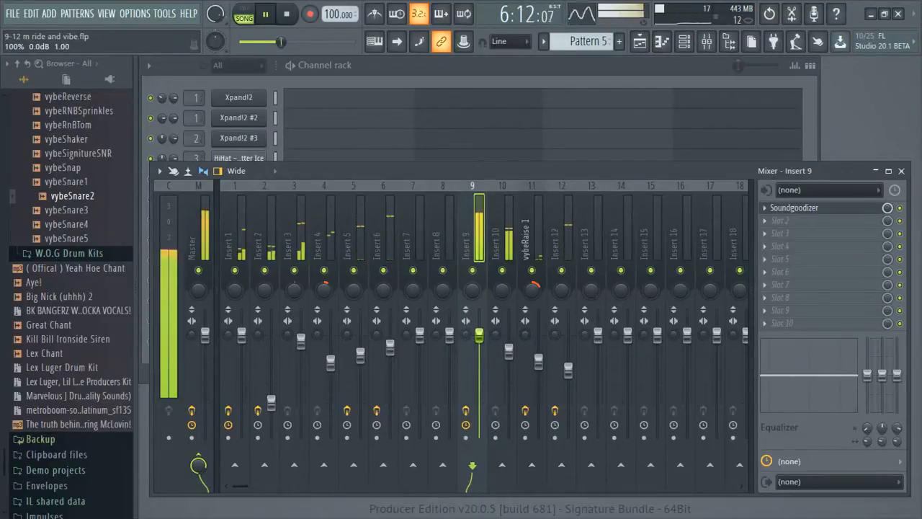
# - Add Fruity Parametric EQ 2 to Insert 9's second slot, pulling band 7 fully down near 4125 Hz and boosting band 3 slightly
pyautogui.click(779, 220)
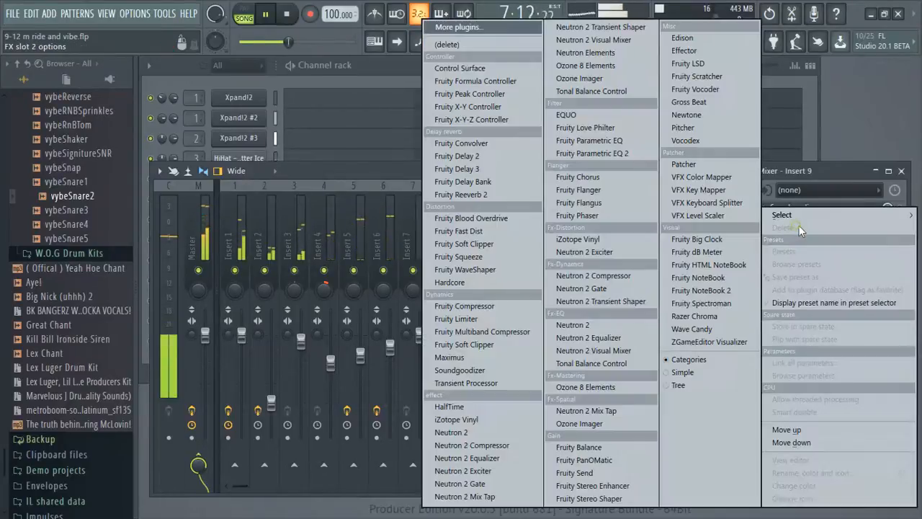
pyautogui.click(632, 152)
pyautogui.moveTo(478, 328); pyautogui.dragTo(459, 381)
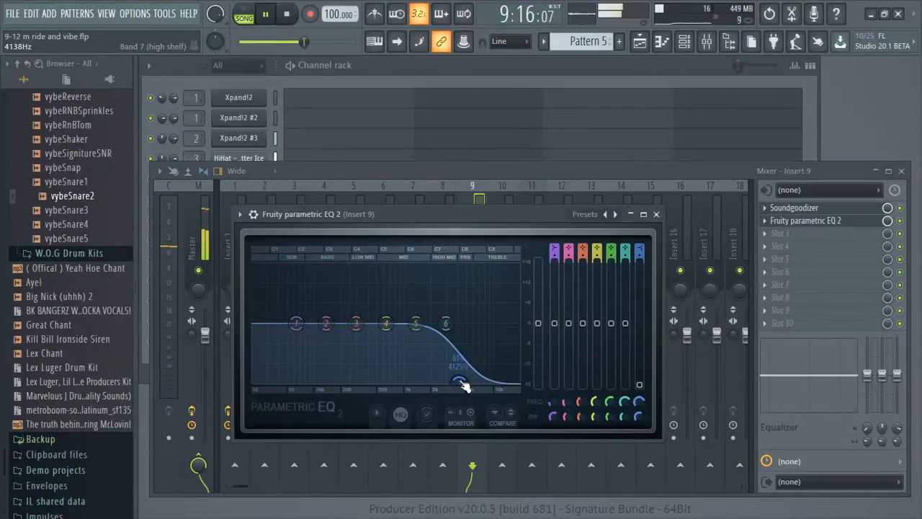
pyautogui.press('space')
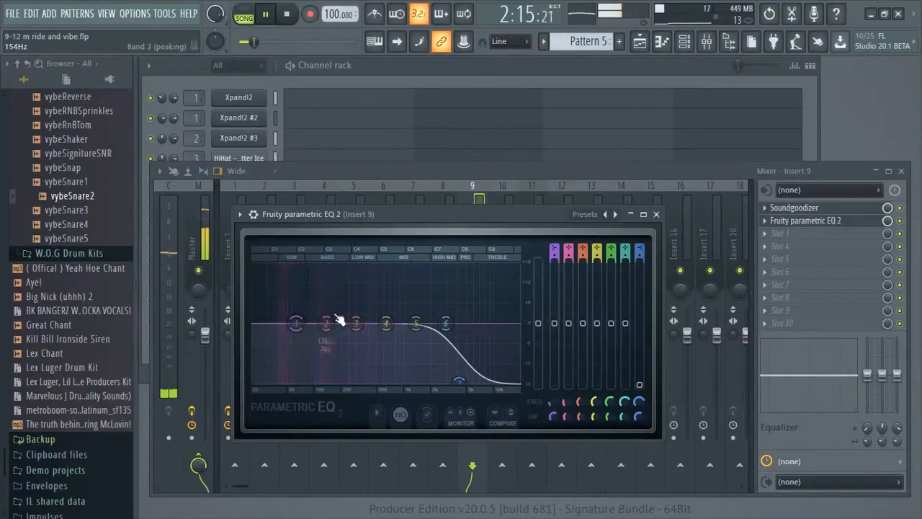
pyautogui.moveTo(376, 333); pyautogui.dragTo(360, 313)
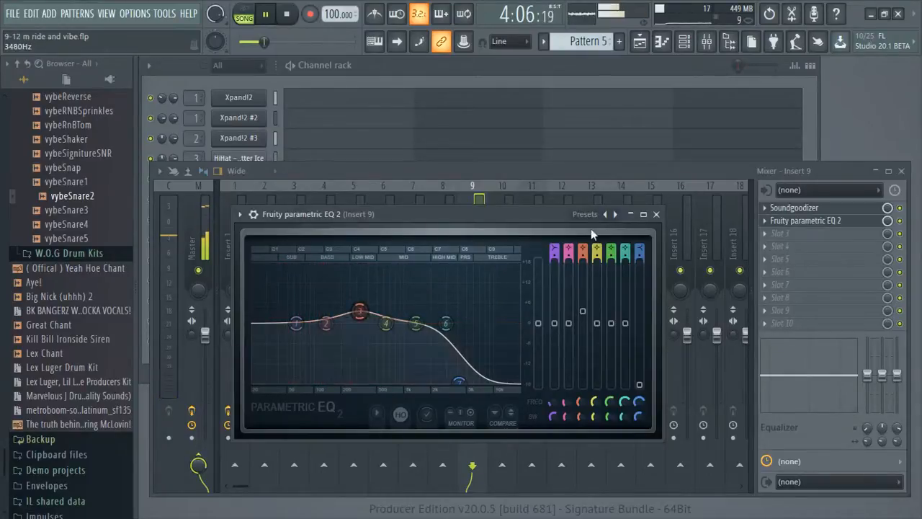
pyautogui.click(655, 214)
# - Add Soundgoodizer to the first effect slot of Insert 10 and close its window
pyautogui.click(508, 238)
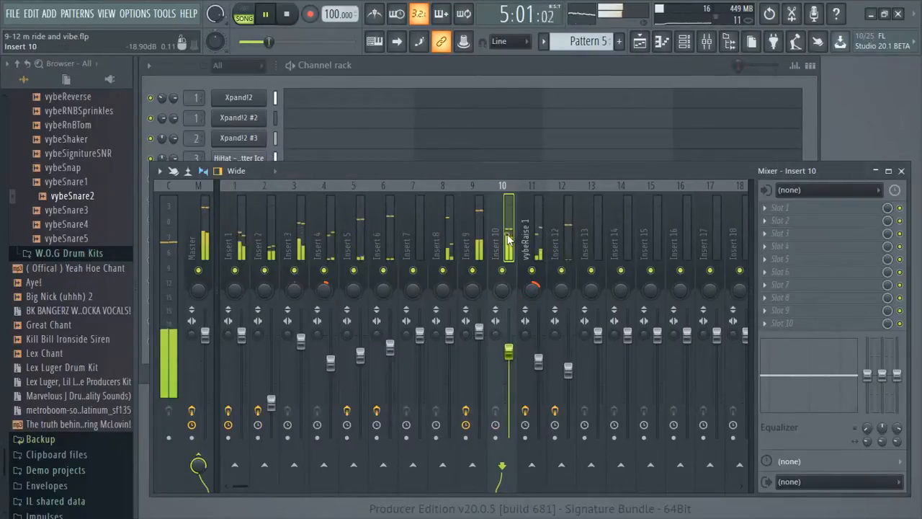
pyautogui.click(768, 208)
pyautogui.click(461, 370)
pyautogui.click(388, 231)
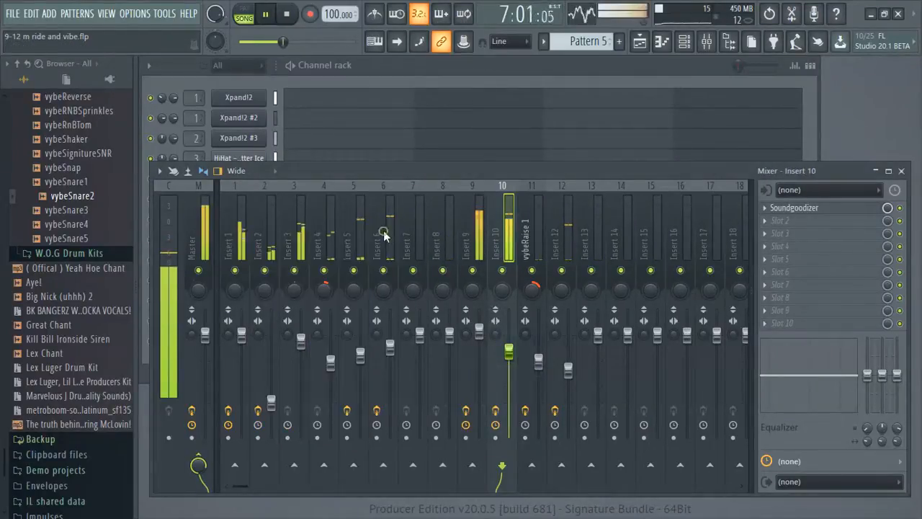
# - Add Fruity Parametric EQ 2 to Insert 10's second slot, cutting the highs with band 7 near 500 Hz and boosting band 1 slightly
pyautogui.click(792, 219)
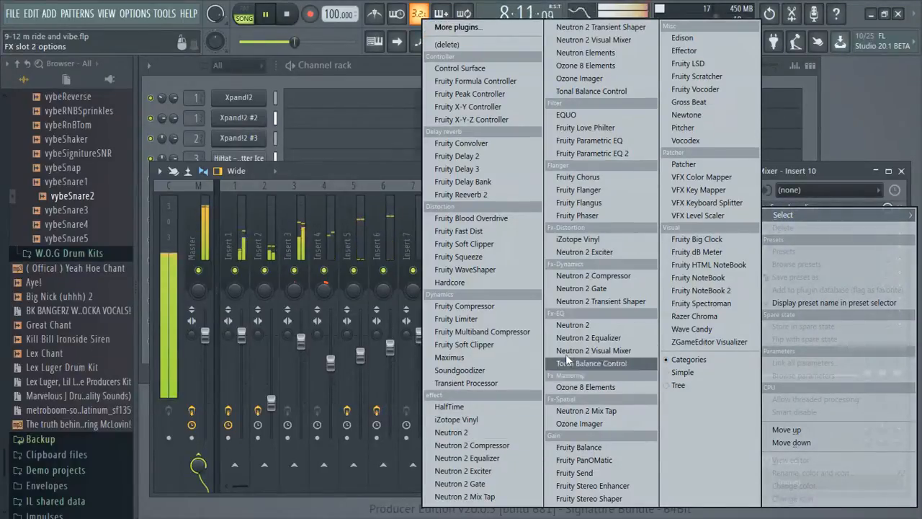
pyautogui.click(584, 154)
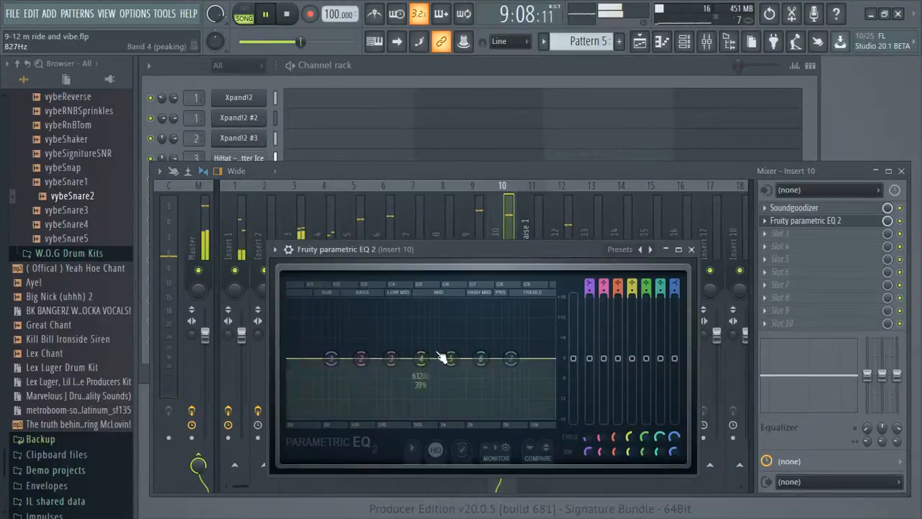
pyautogui.press('space')
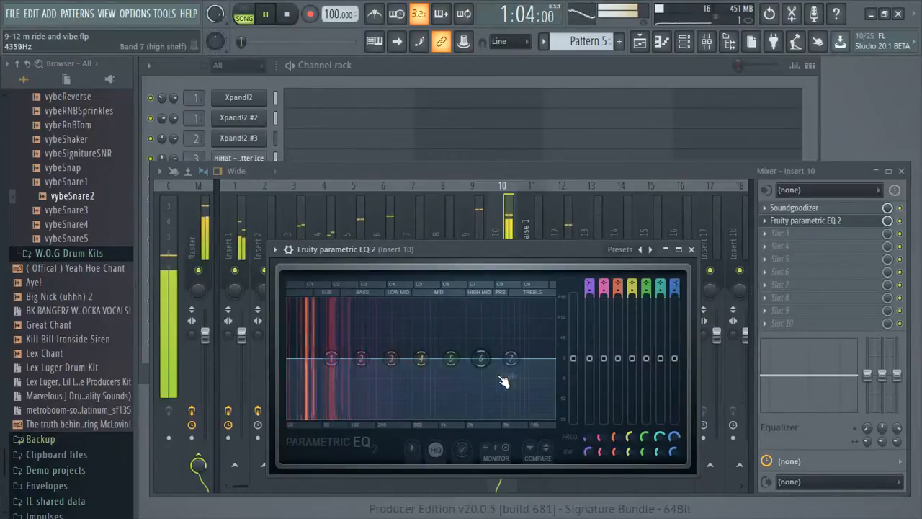
pyautogui.moveTo(510, 358); pyautogui.dragTo(410, 417)
pyautogui.moveTo(331, 358); pyautogui.dragTo(332, 346)
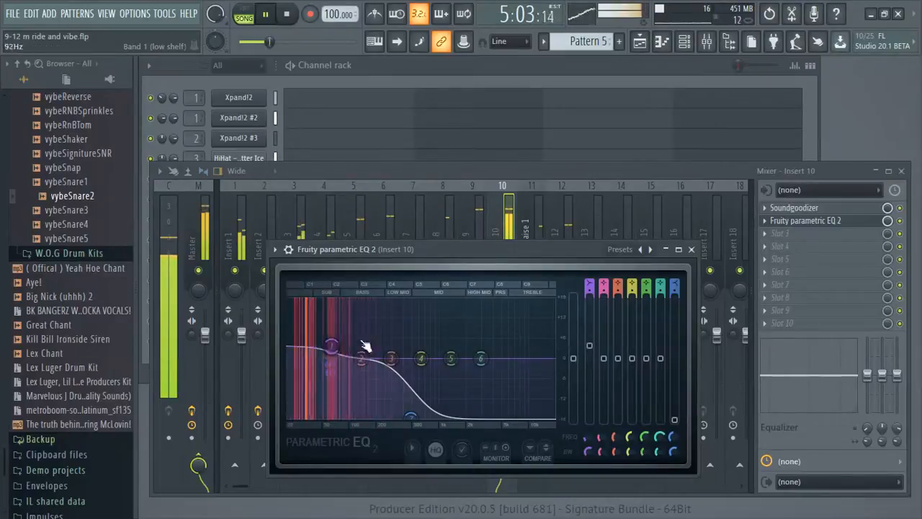
pyautogui.click(691, 250)
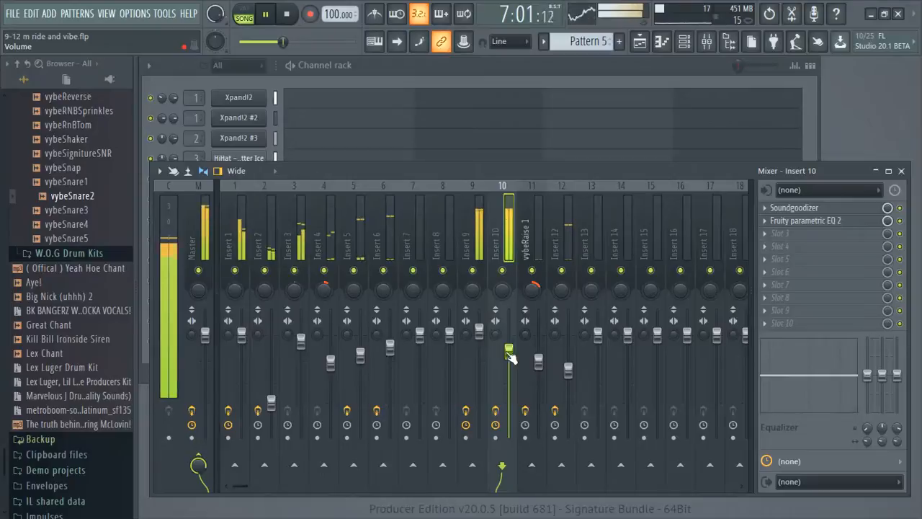
# - Lower Insert 10's volume to about 74% (-6.2 dB) and save the project
pyautogui.moveTo(508, 360); pyautogui.dragTo(508, 363)
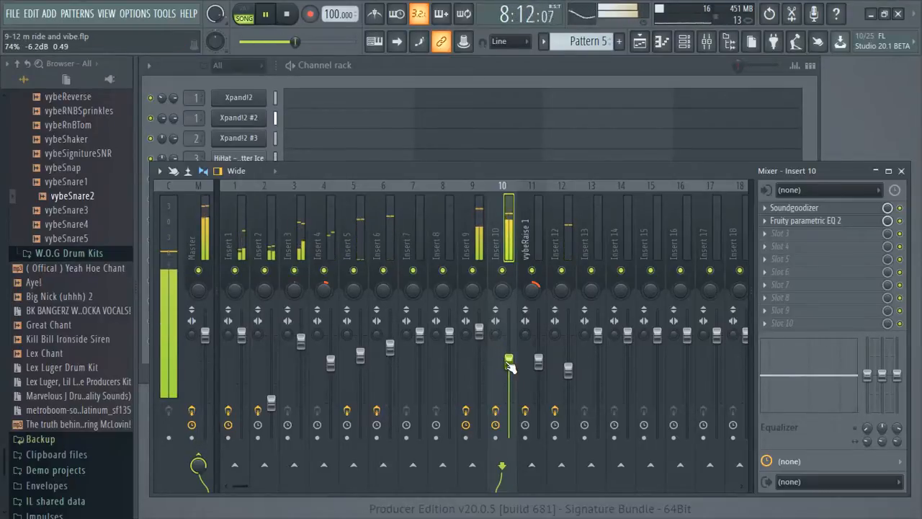
pyautogui.click(12, 15)
pyautogui.click(26, 76)
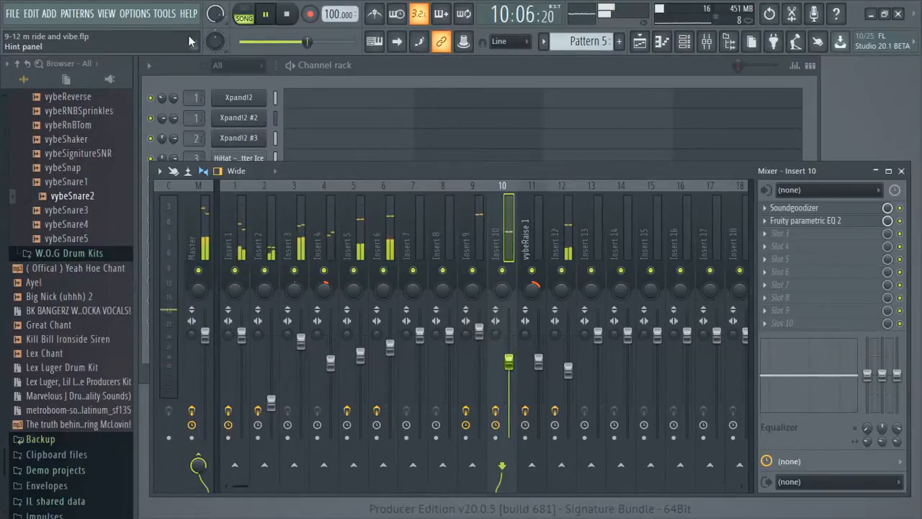
# - Stop playback, look over the Playlist arrangement and bring the channel rack back to the front
pyautogui.press('space')
pyautogui.click(640, 42)
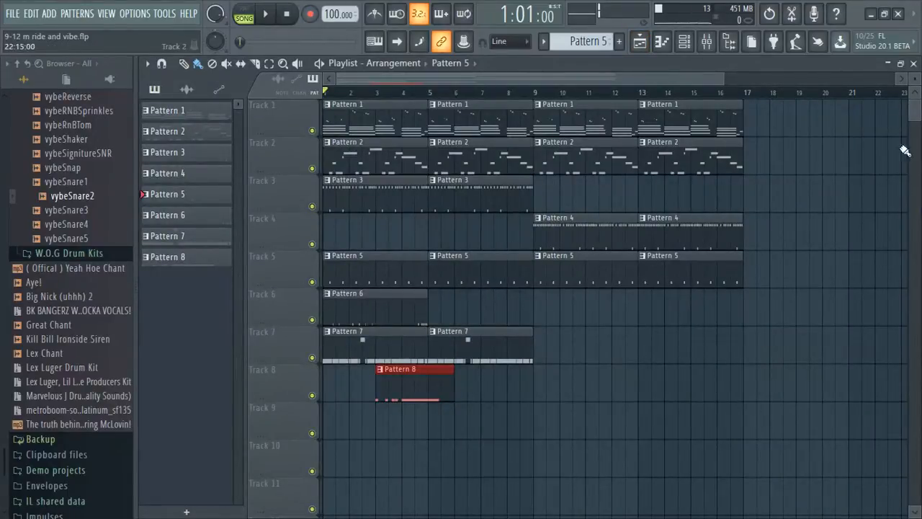
pyautogui.click(914, 64)
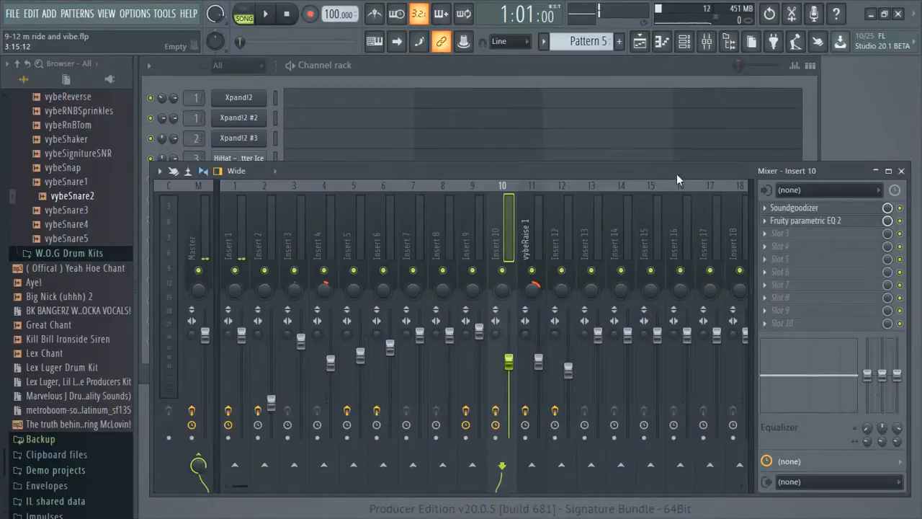
pyautogui.click(852, 99)
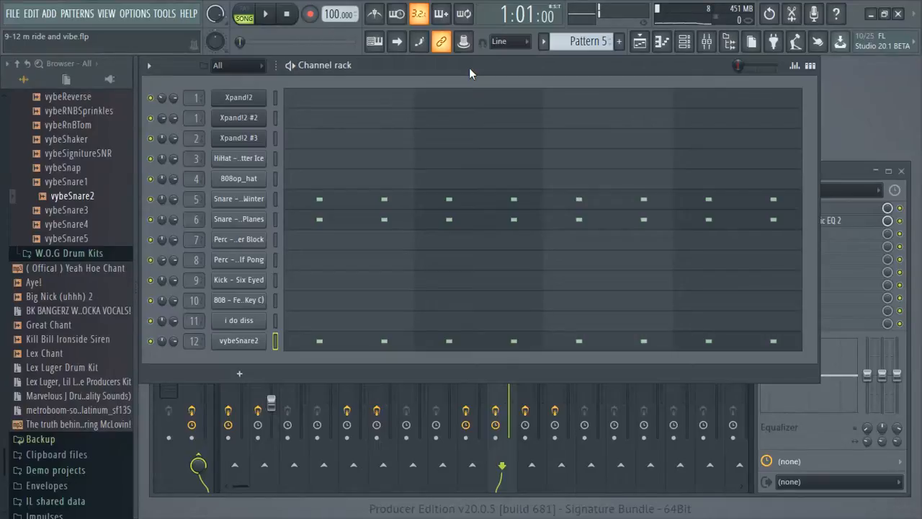
# - Leave FL Studio to view the cover image ride-and-vibes-y+r.png in Photos, closing the duplicate Photos window and shrinking the remaining one
pyautogui.click(872, 18)
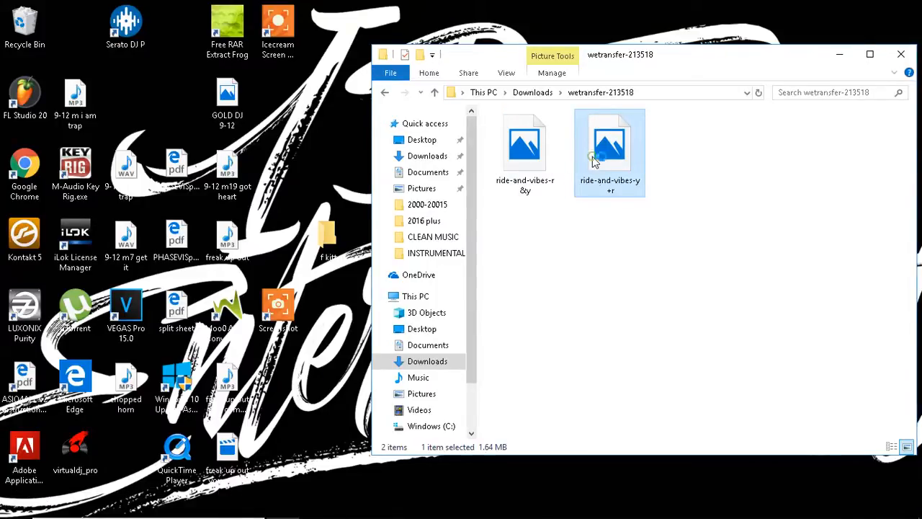
pyautogui.moveTo(510, 511)
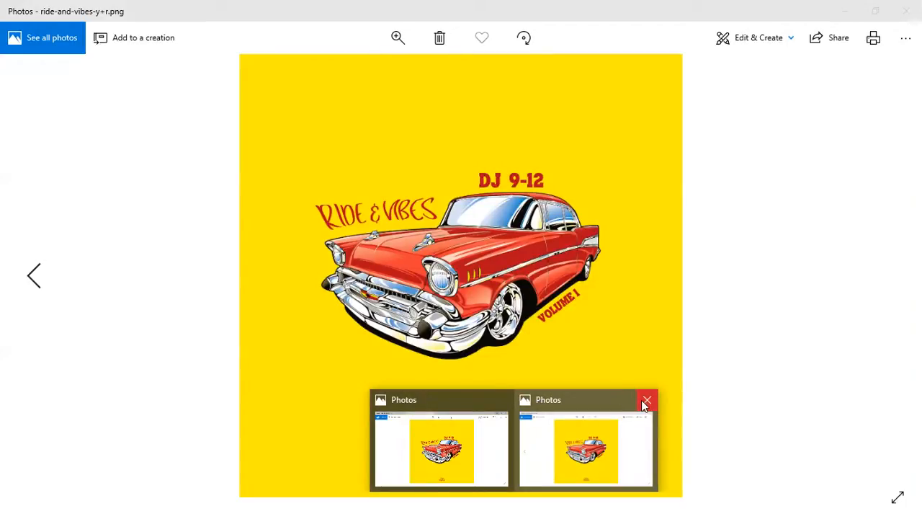
pyautogui.click(645, 401)
pyautogui.click(558, 443)
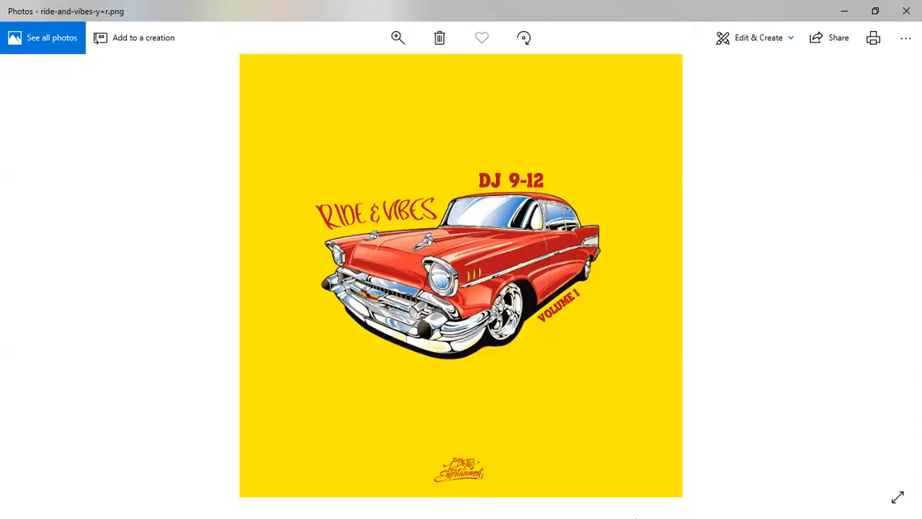
pyautogui.click(876, 11)
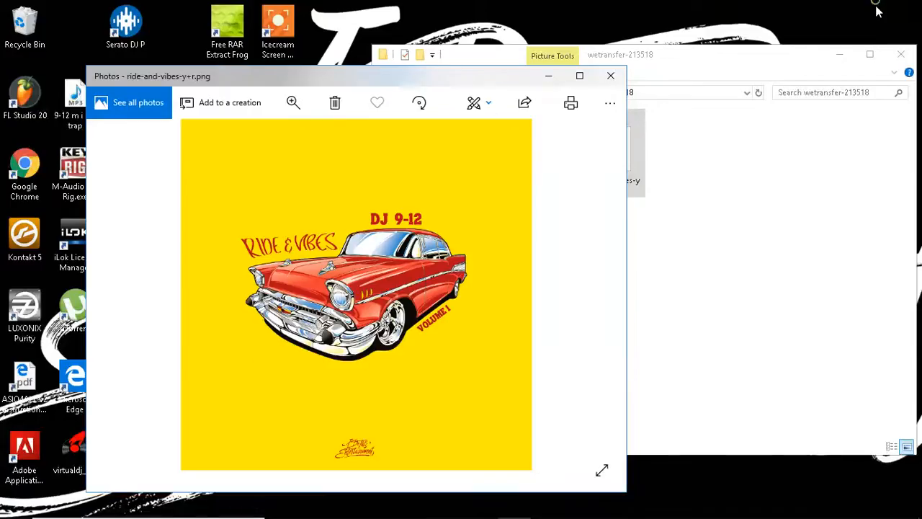
pyautogui.moveTo(482, 513)
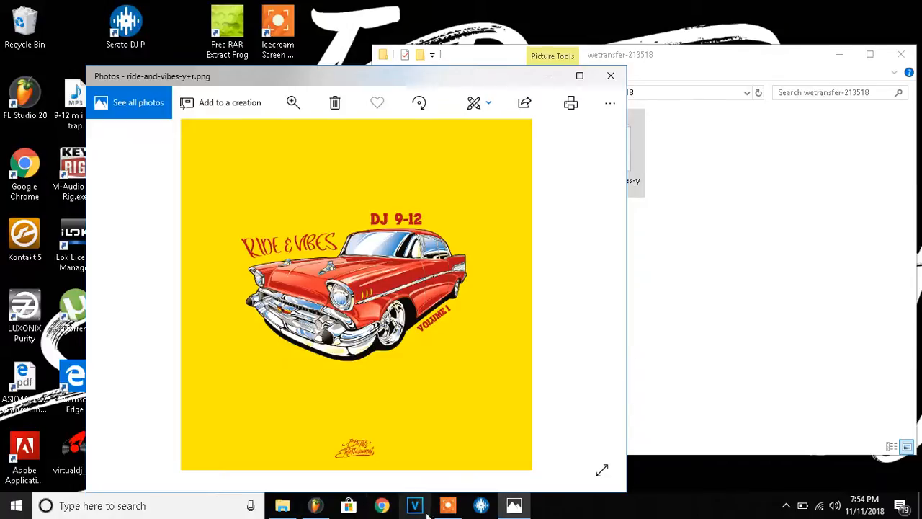
pyautogui.click(448, 506)
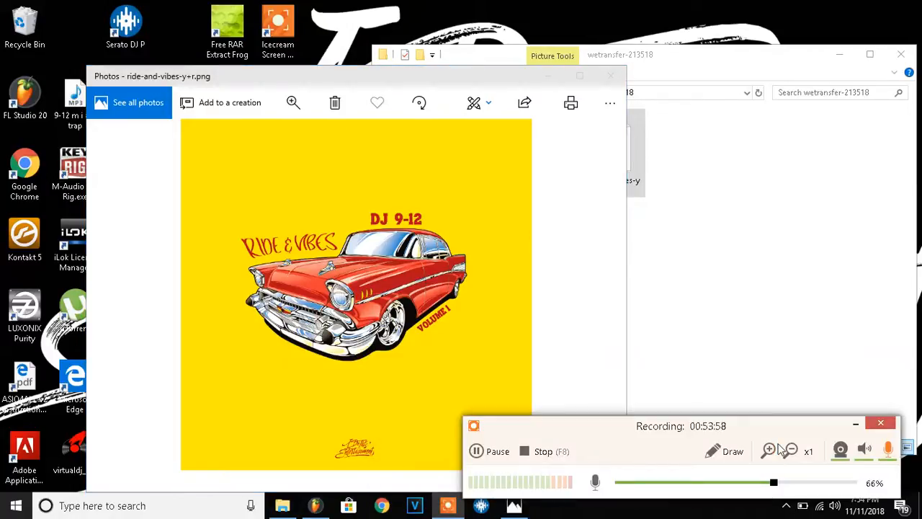